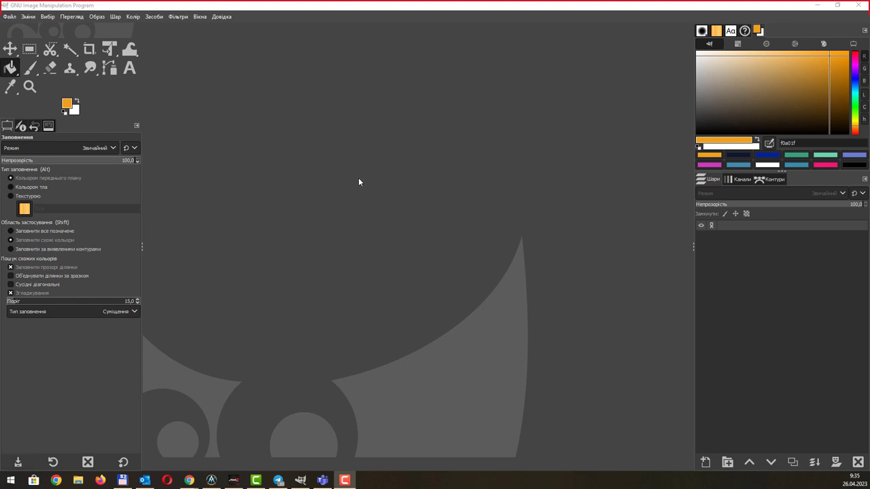
Start a new image with advanced options shown and its size in pixels (1157 × 685 px).
key("ctrl+n")
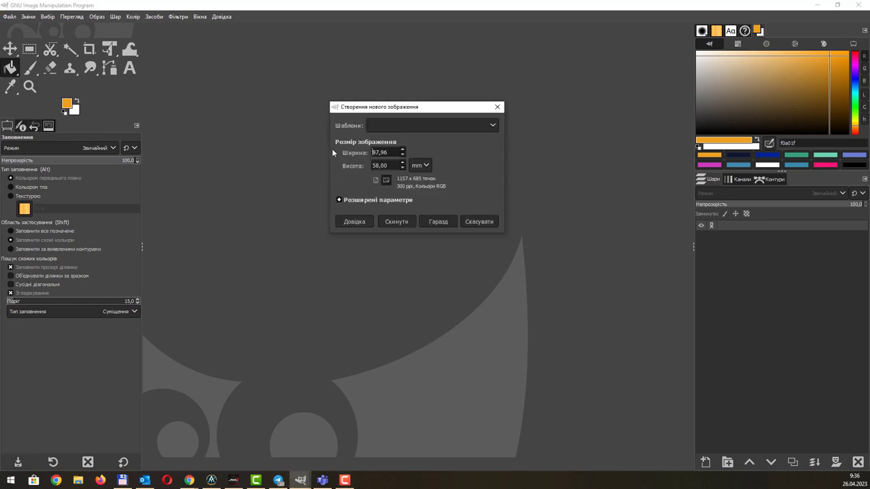
left_click(342, 200)
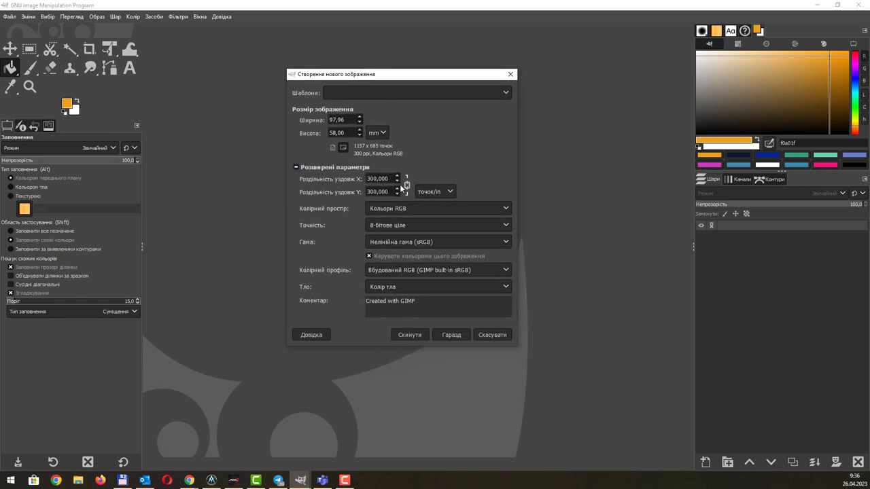
left_click_drag(390, 178, 301, 179)
key("Tab")
left_click(386, 134)
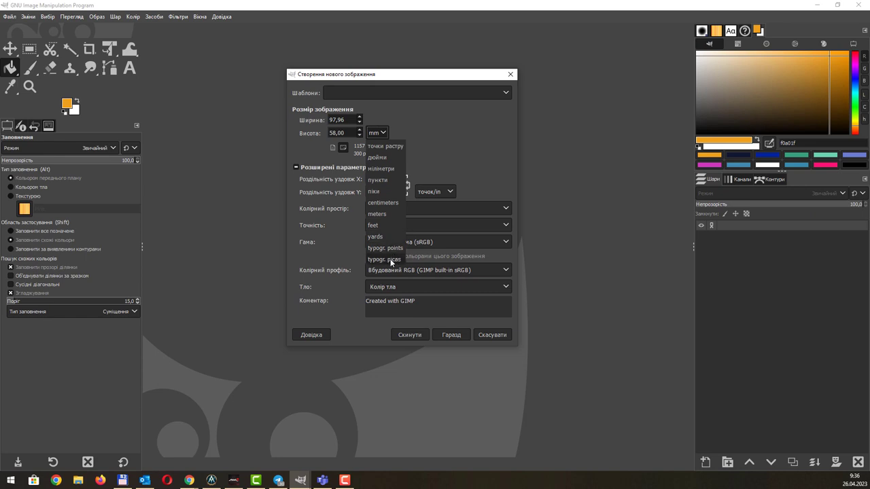
left_click(392, 146)
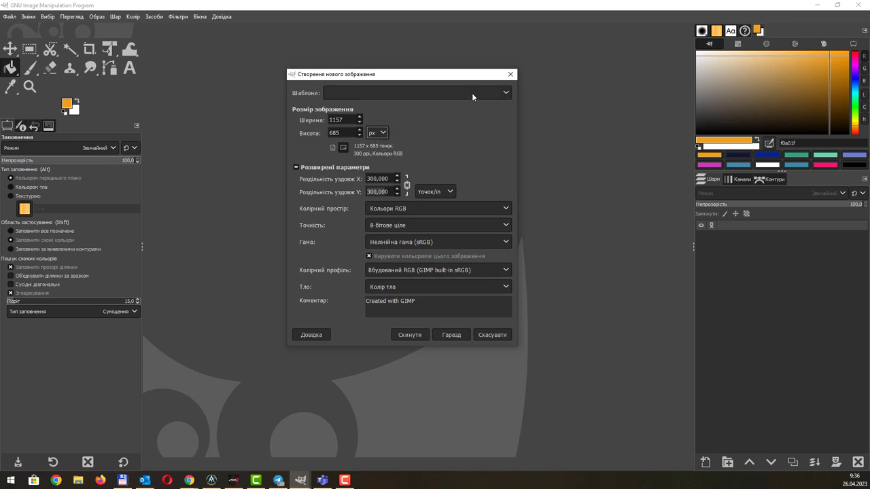
left_click(506, 96)
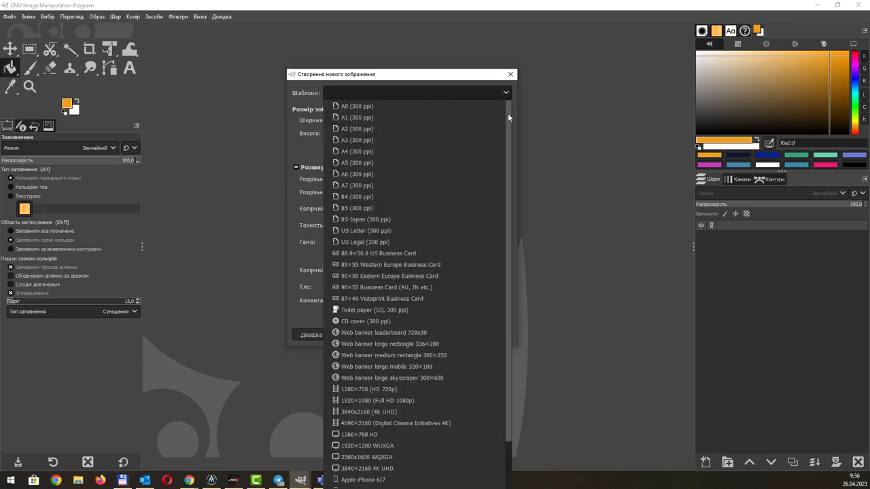
Switch the new image size back to millimetres and try 90 × 50 mm.
mouse_move(508, 118)
left_mouse_down()
mouse_move(512, 102)
mouse_move(507, 241)
left_mouse_up()
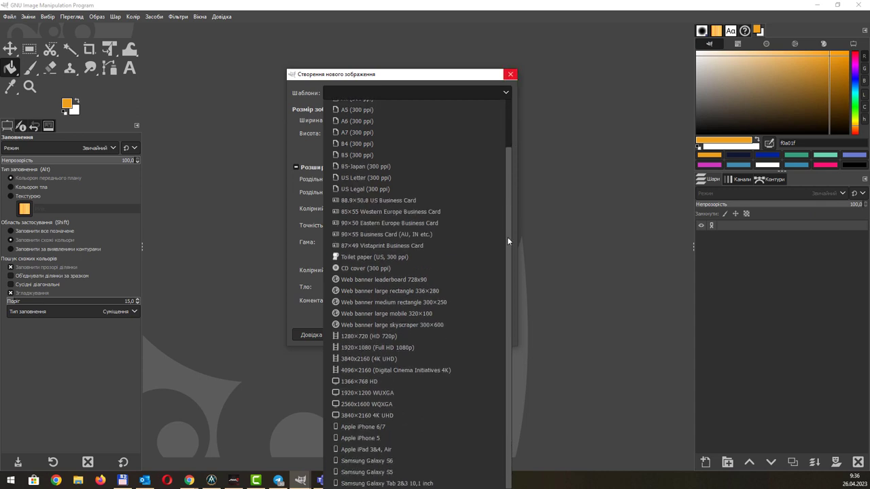
left_click(398, 78)
left_click(378, 133)
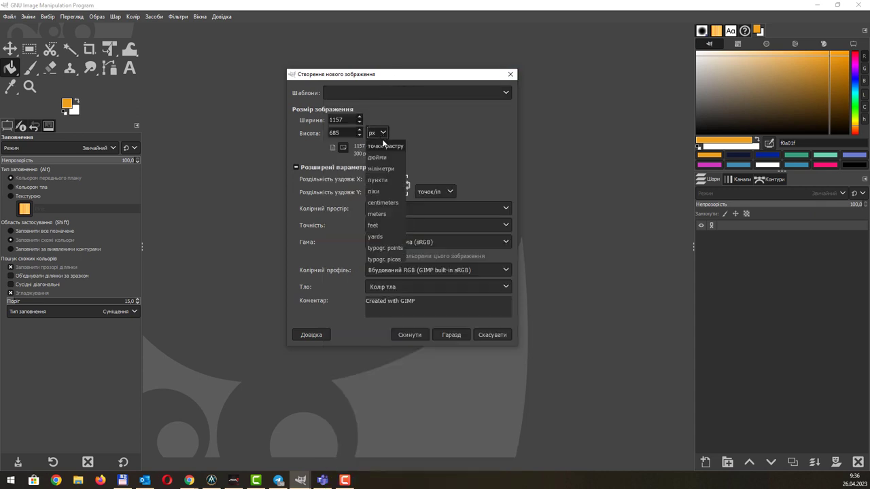
left_click(390, 167)
left_click_drag(345, 120, 274, 121)
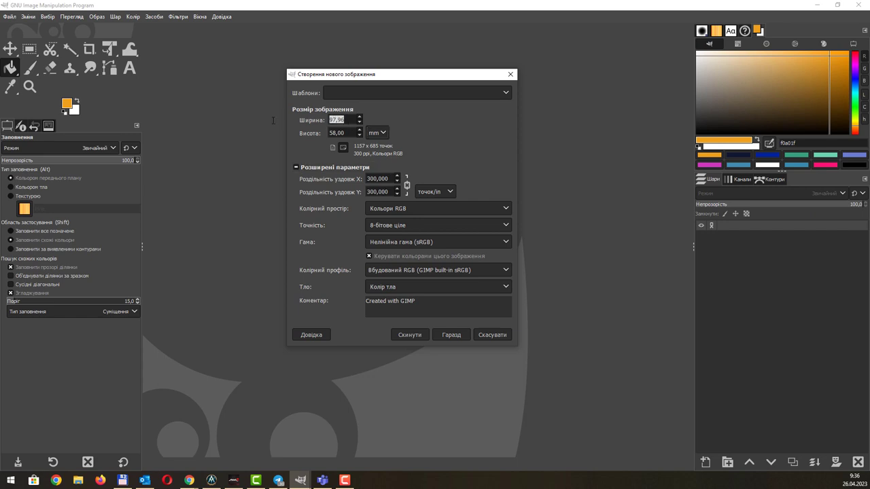
type("90")
key("Tab")
type("50")
left_click(346, 123)
Set the image size to 97,96 × 58 mm.
double_click(345, 120)
type("97,96")
key("Tab")
type("58")
key("shift+Tab")
Create the blank white 1157 × 685 px card image.
left_click(451, 335)
scroll(378, 176, "down", 2)
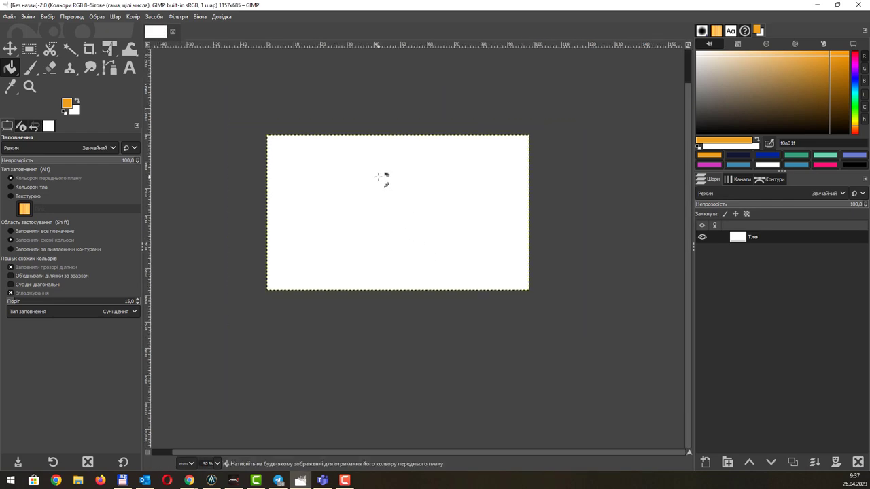
scroll(379, 177, "up", 1)
scroll(378, 177, "up", 1)
scroll(379, 177, "down", 1)
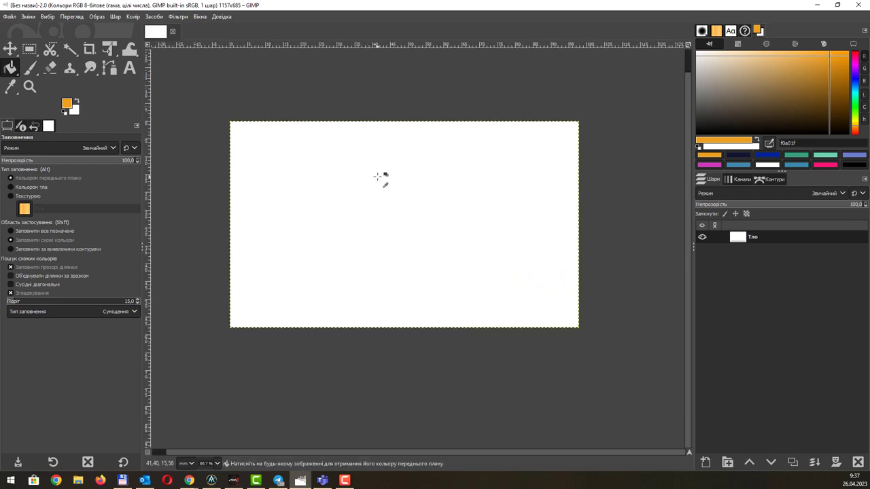
Set the Move tool to move layers and guides, zooming in on the canvas.
left_click(9, 48)
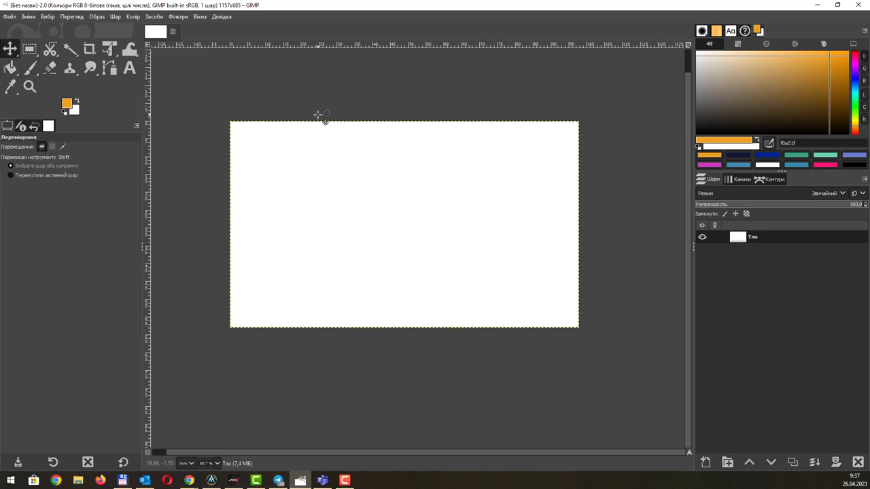
scroll(240, 113, "up", 2)
scroll(241, 113, "up", 1)
scroll(243, 114, "up", 1)
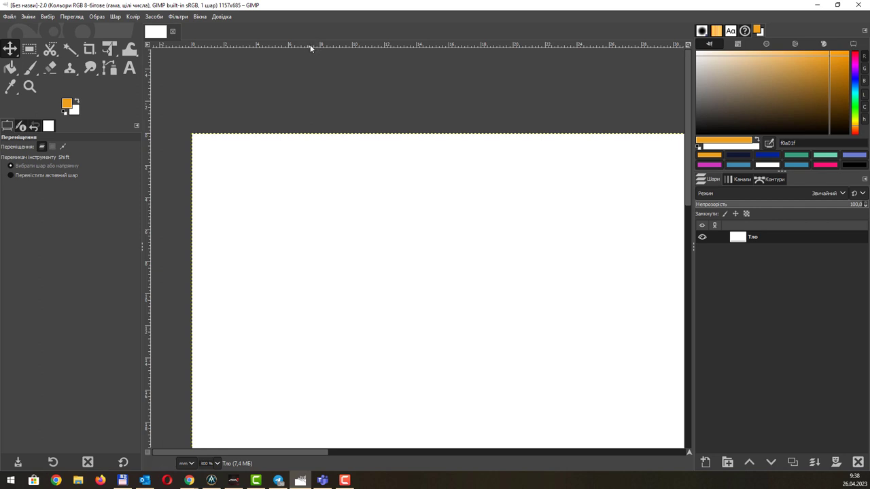
Drag a horizontal guide near the card's top and a vertical guide near its left edge.
left_click_drag(310, 43, 299, 206)
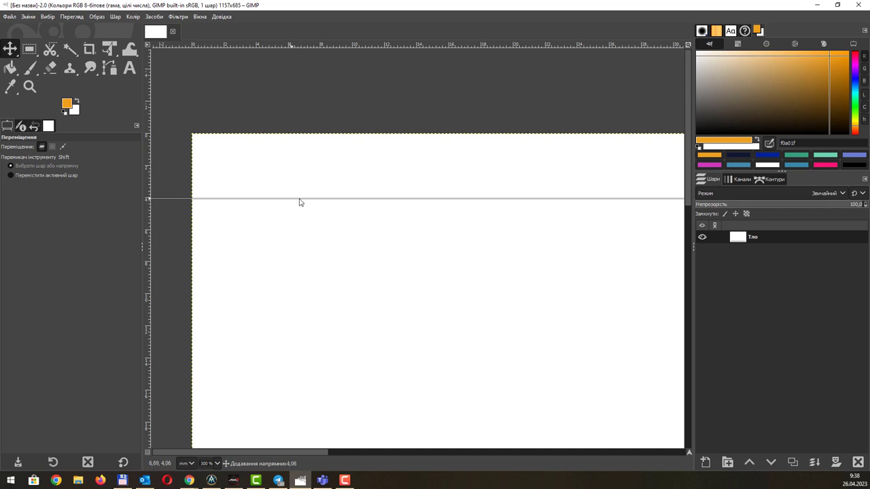
left_click_drag(299, 206, 300, 199)
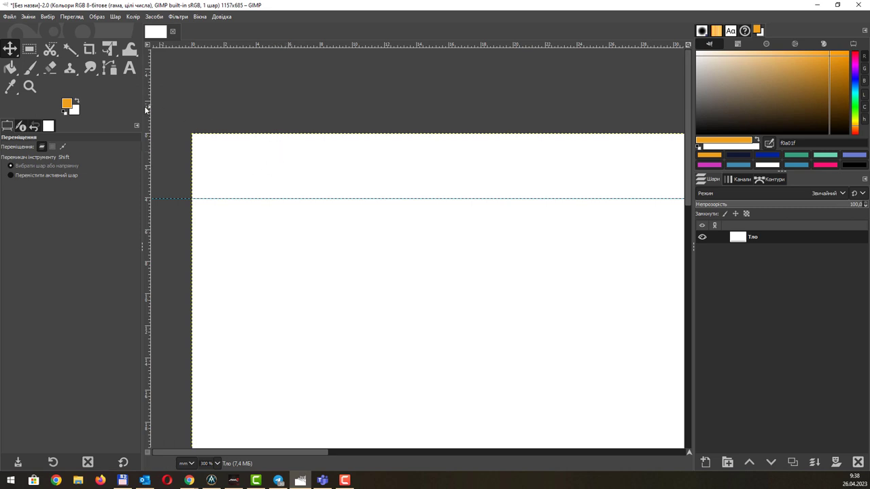
left_click_drag(146, 106, 274, 137)
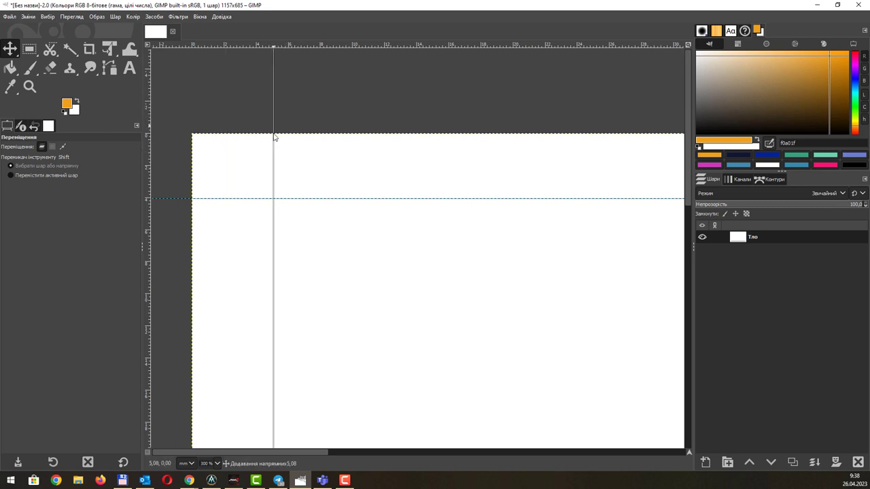
left_click_drag(274, 137, 258, 139)
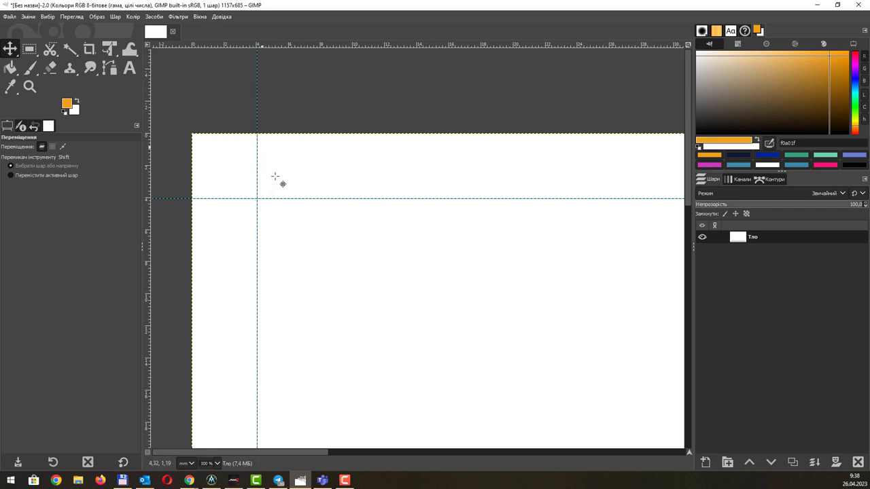
scroll(248, 175, "down", 3)
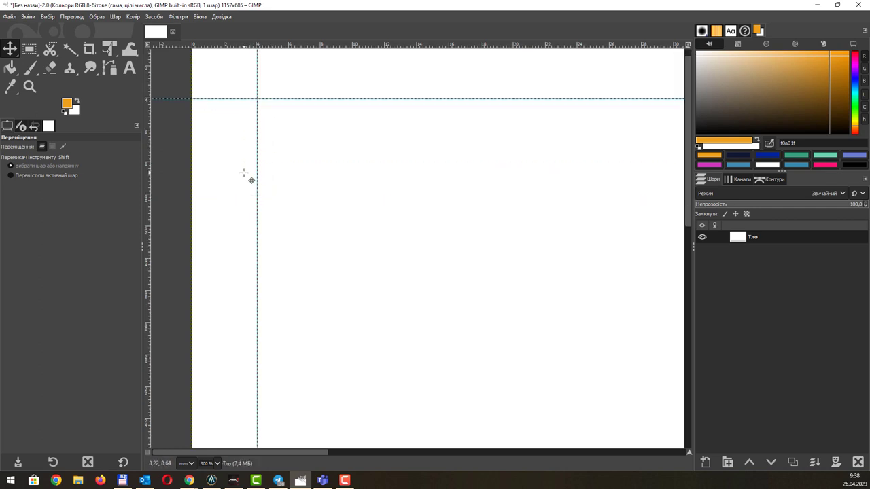
scroll(304, 201, "down", 3, "ctrl")
scroll(302, 202, "down", 1, "ctrl")
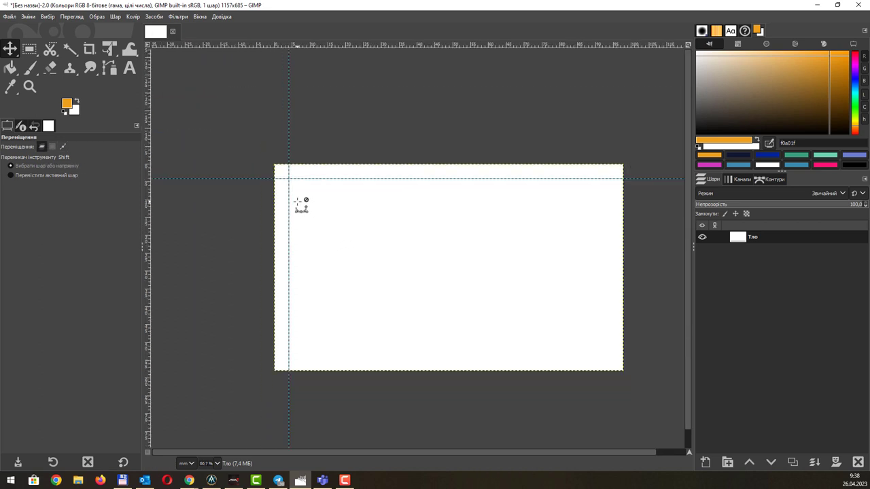
left_click(97, 17)
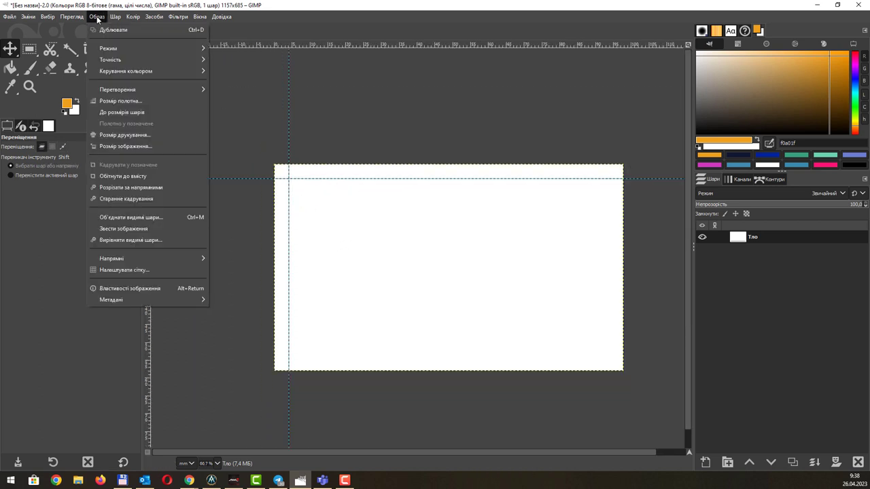
mouse_move(112, 258)
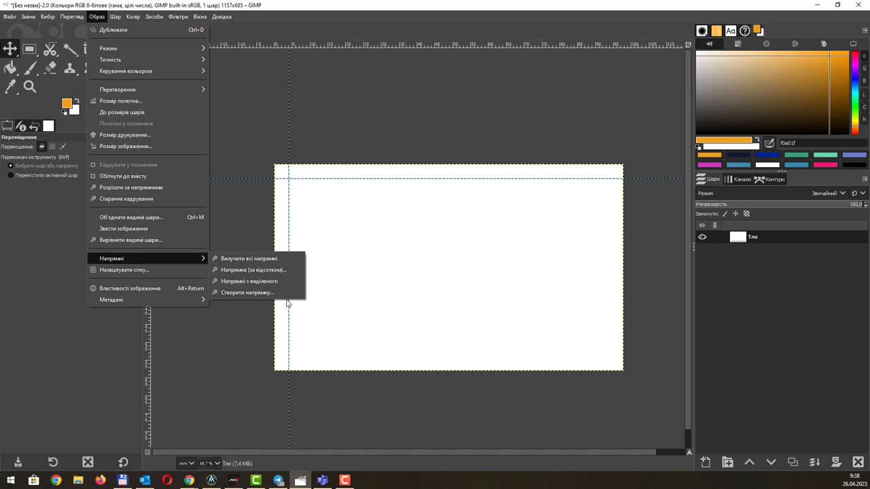
Add a horizontal guide at position 40 with New Guide, then zoom in.
left_click(267, 293)
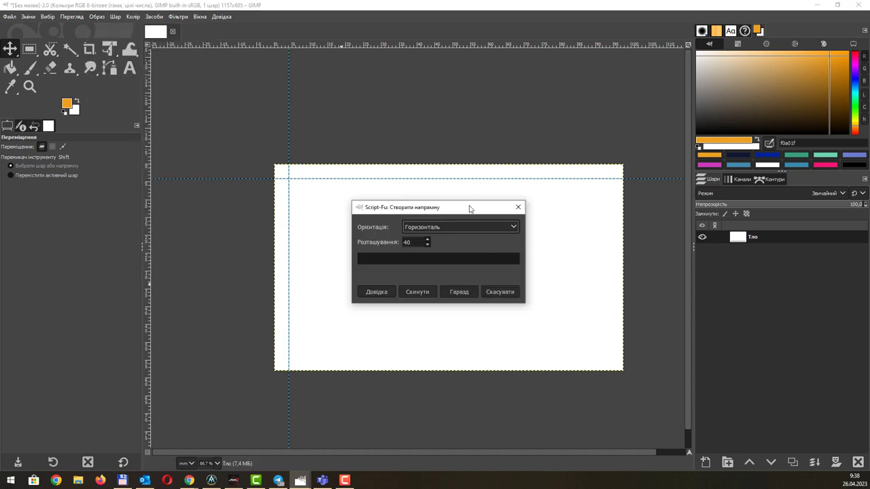
left_click_drag(476, 209, 427, 218)
key("Tab")
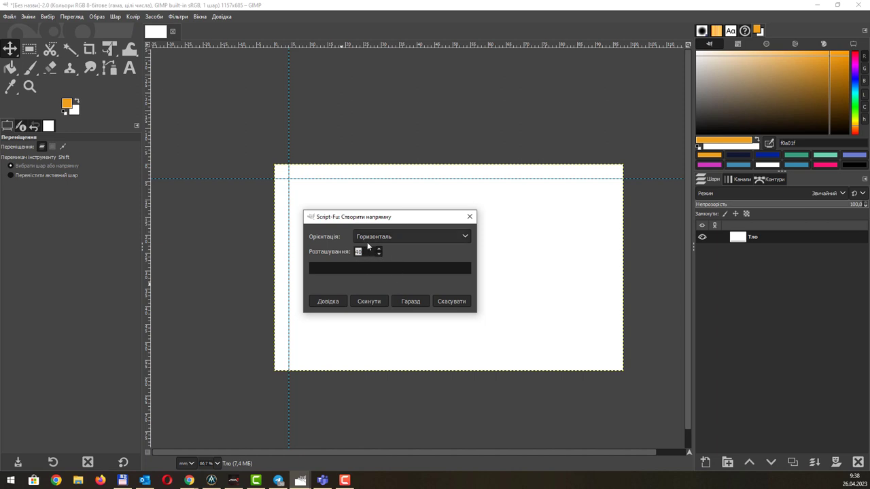
left_click(412, 302)
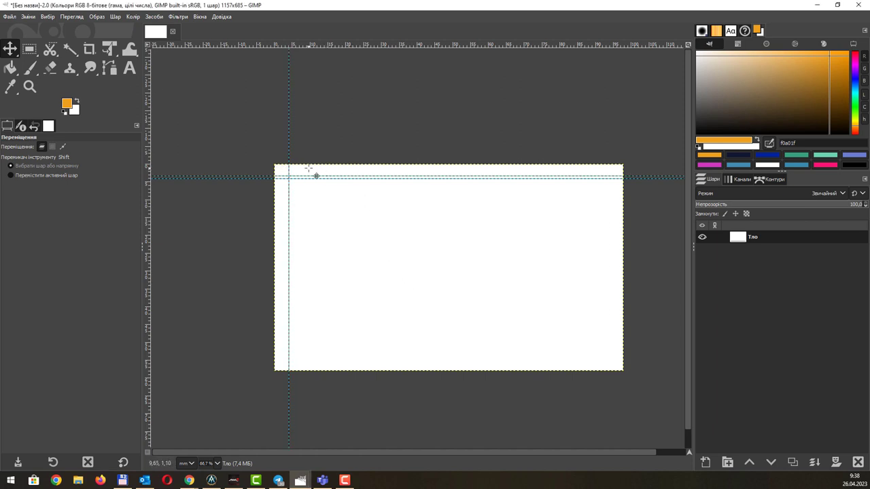
scroll(309, 167, "up", 2)
scroll(311, 171, "up", 1)
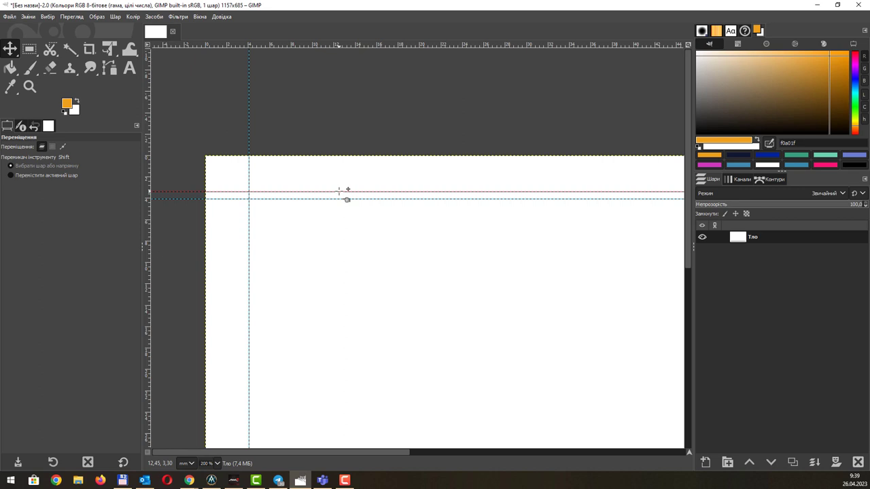
Remove the extra horizontal guide by dragging it back to the ruler.
left_click_drag(339, 191, 345, 45)
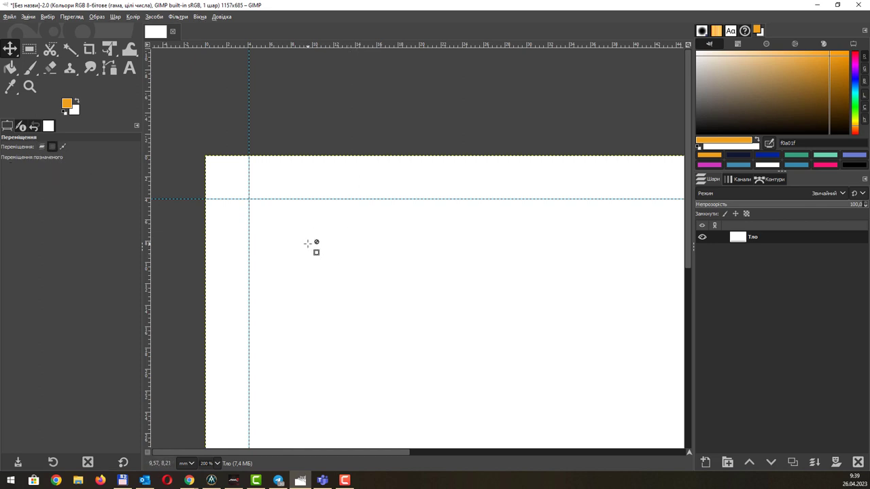
scroll(356, 242, "down", 5)
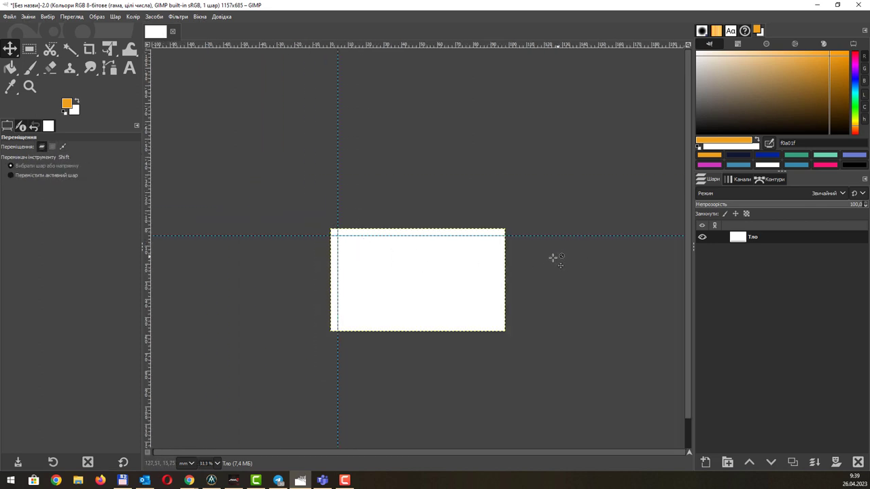
scroll(313, 321, "up", 1)
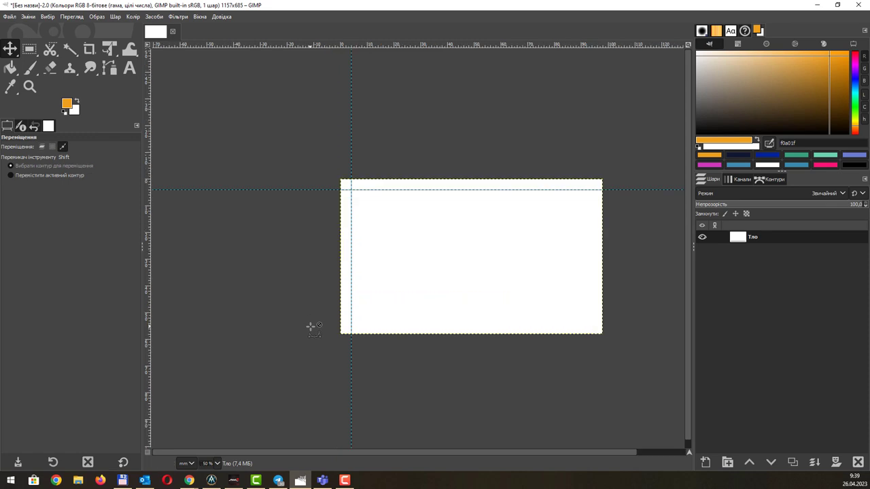
scroll(333, 317, "up", 2)
scroll(334, 318, "up", 1)
scroll(334, 318, "up", 1)
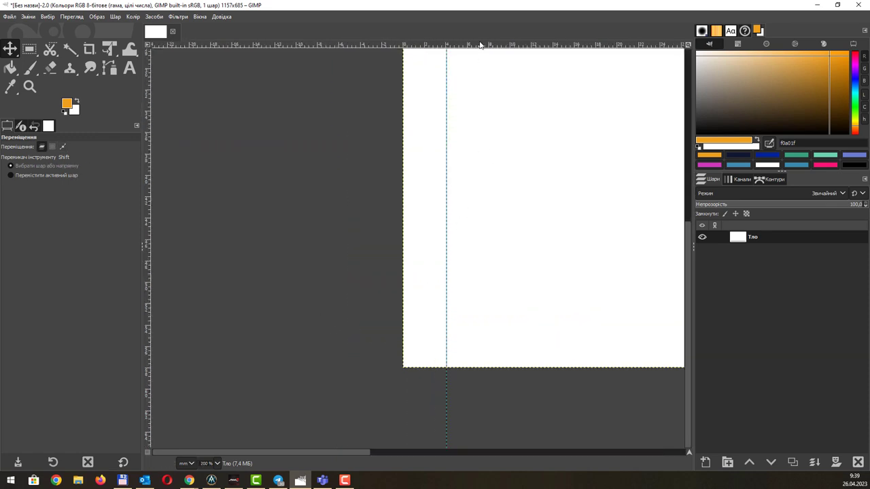
Place a horizontal guide just inside the card's bottom edge.
mouse_move(478, 45)
left_mouse_down()
mouse_move(477, 348)
mouse_move(484, 330)
left_mouse_up()
scroll(491, 288, "down", 6, "ctrl")
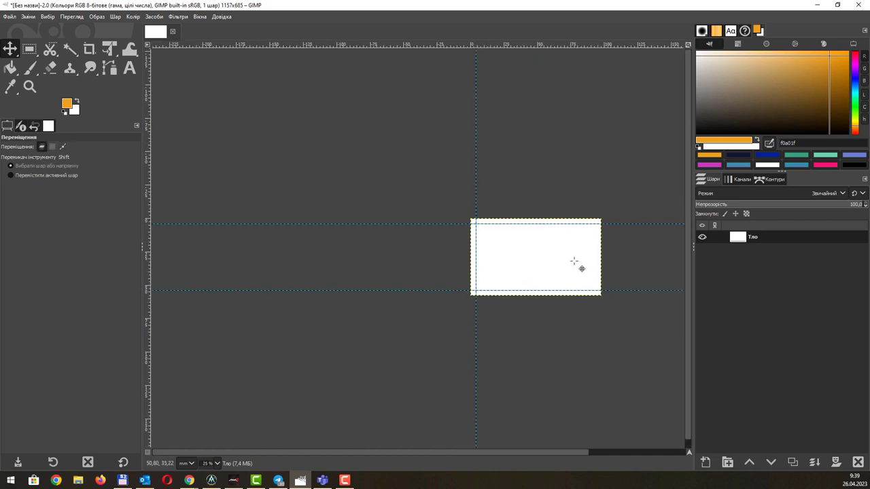
scroll(632, 232, "up", 3, "ctrl")
scroll(528, 204, "up", 3, "ctrl")
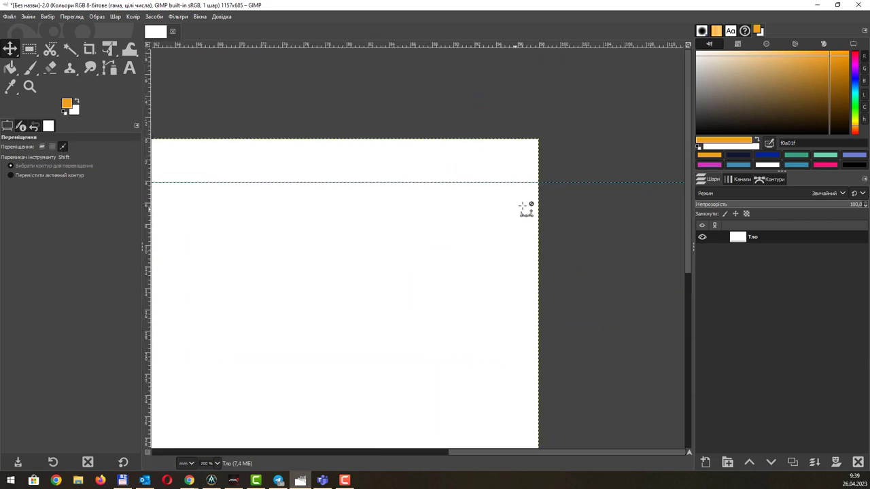
scroll(553, 190, "up", 2, "ctrl")
scroll(549, 186, "up", 2, "ctrl")
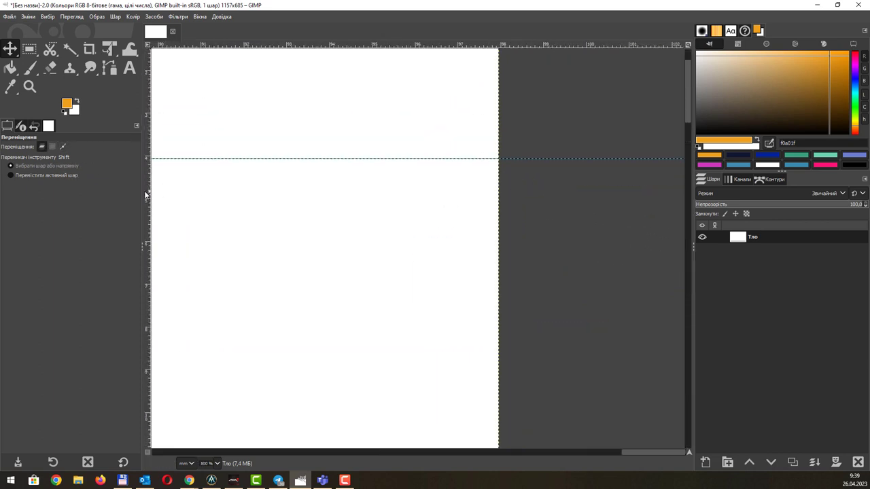
Place a vertical guide just inside the card's right edge and check all four margins.
left_click_drag(144, 190, 463, 235)
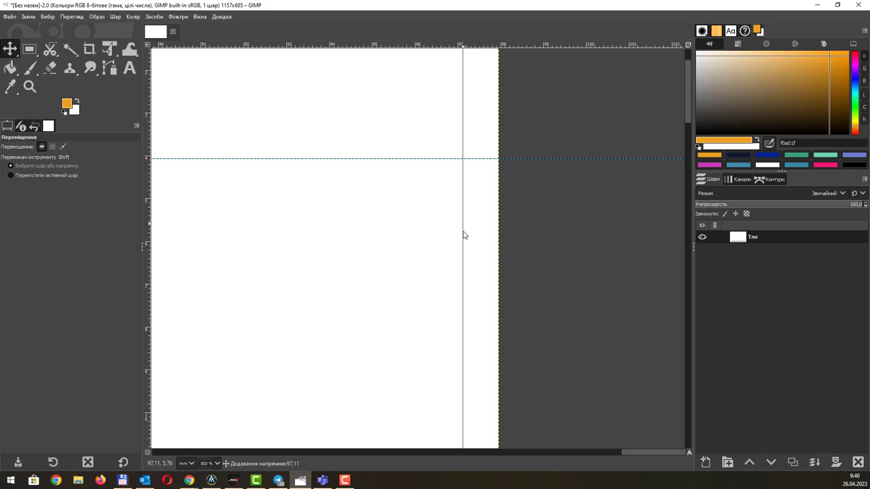
left_click_drag(463, 235, 360, 248)
scroll(345, 231, "down", 3)
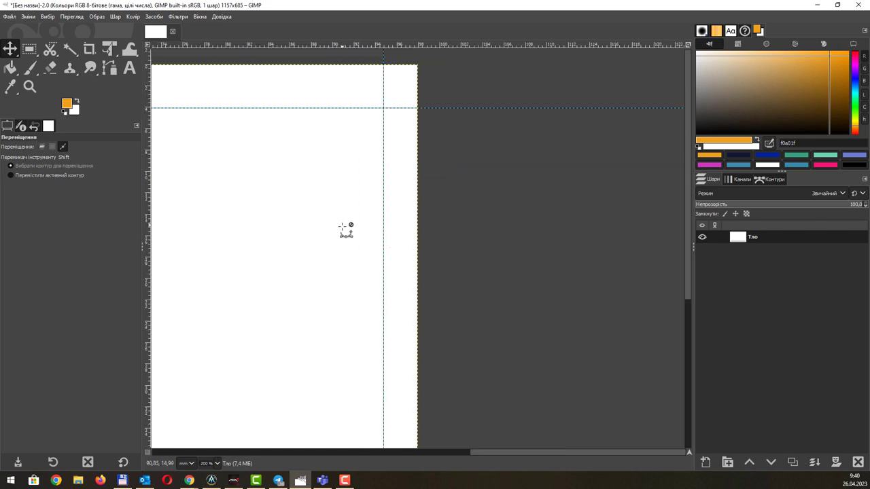
scroll(345, 229, "down", 4)
scroll(346, 232, "down", 3)
scroll(235, 225, "up", 2)
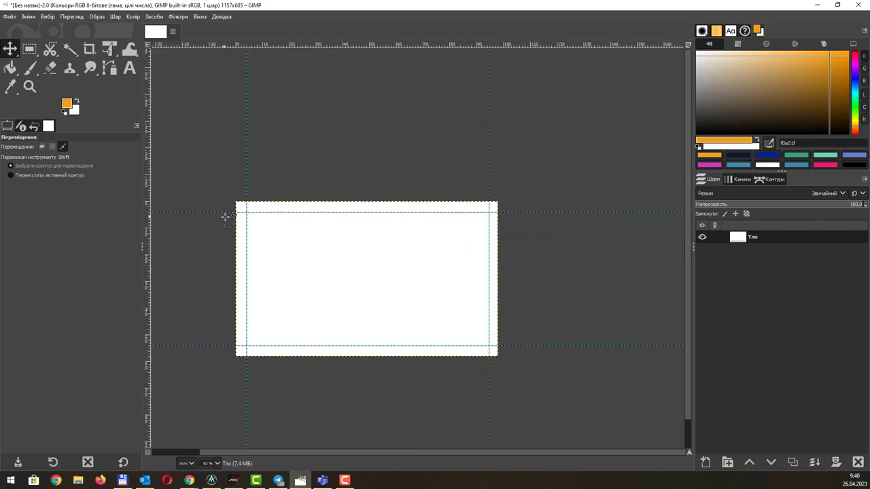
scroll(345, 218, "up", 1)
scroll(346, 258, "up", 1)
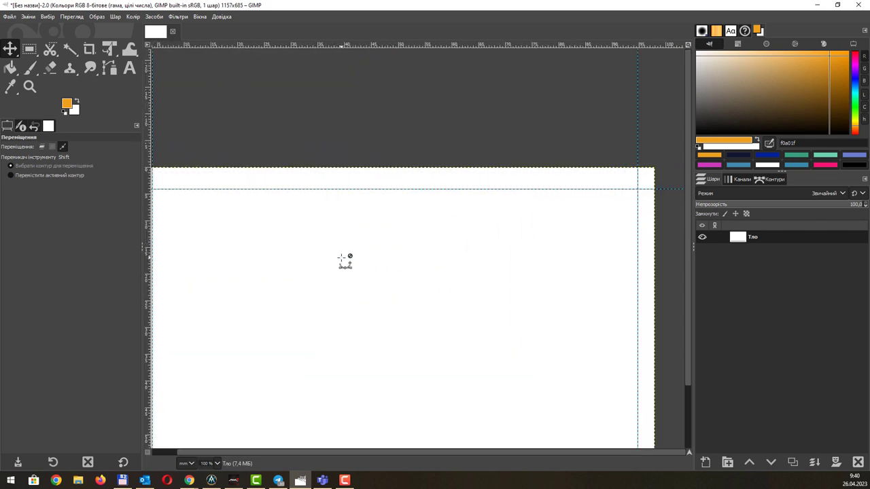
scroll(345, 258, "down", 1)
left_click_drag(345, 260, 377, 191)
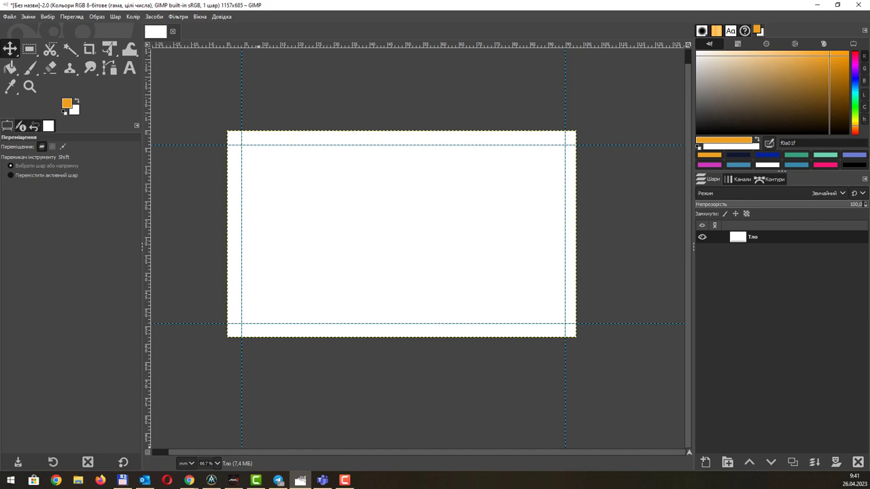
left_click(189, 481)
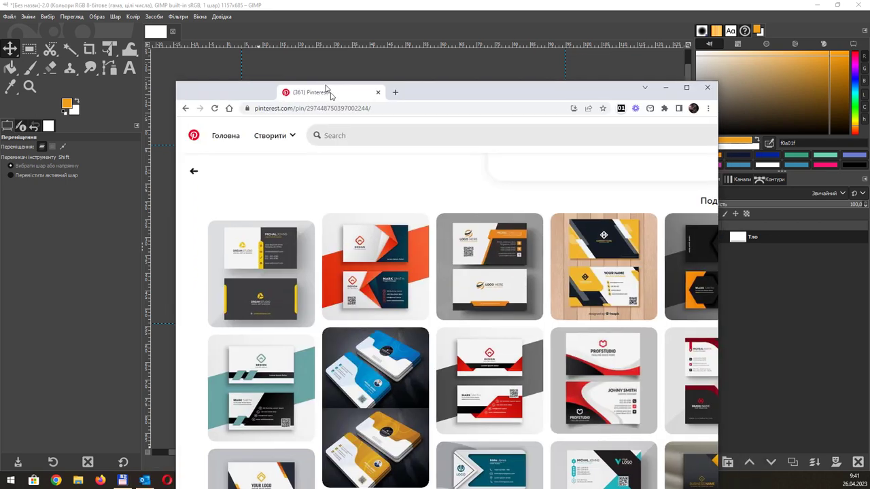
Browse similar business card pins on Pinterest in maximised Chrome, then move it aside to reveal GIMP.
left_click_drag(330, 91, 382, 3)
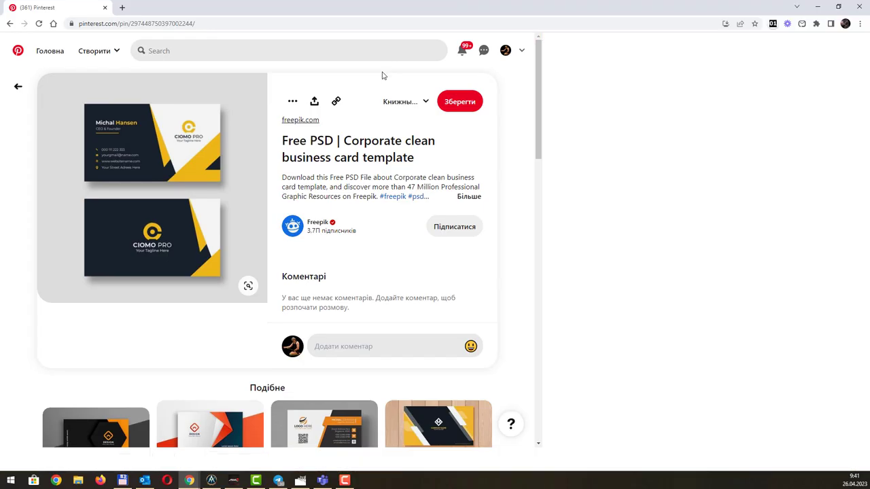
scroll(524, 200, "down", 1)
scroll(524, 200, "down", 2)
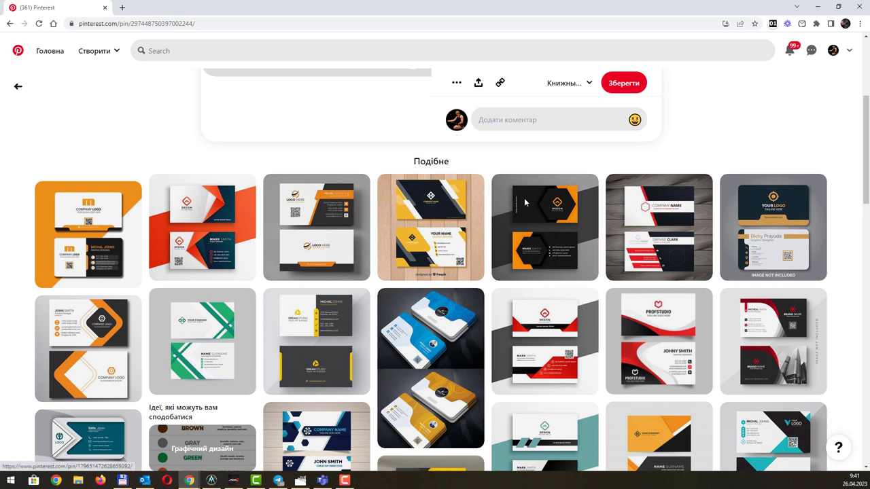
scroll(523, 202, "down", 1)
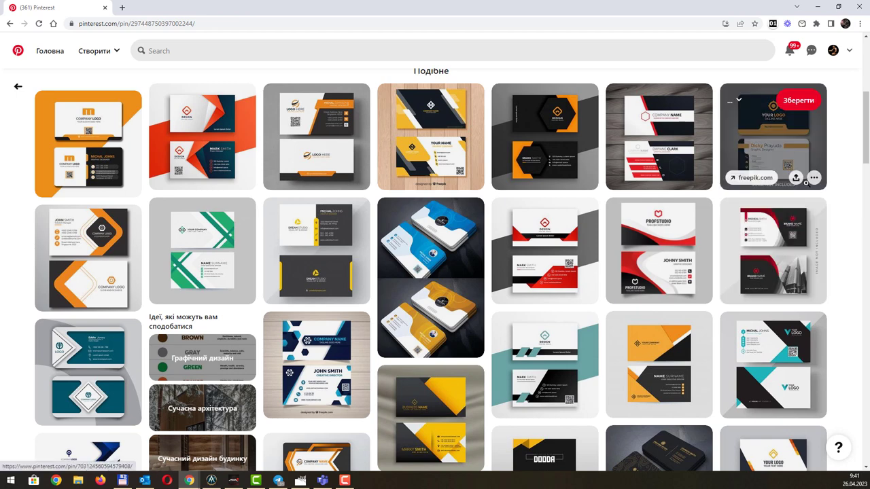
scroll(747, 238, "down", 3)
scroll(747, 240, "down", 4)
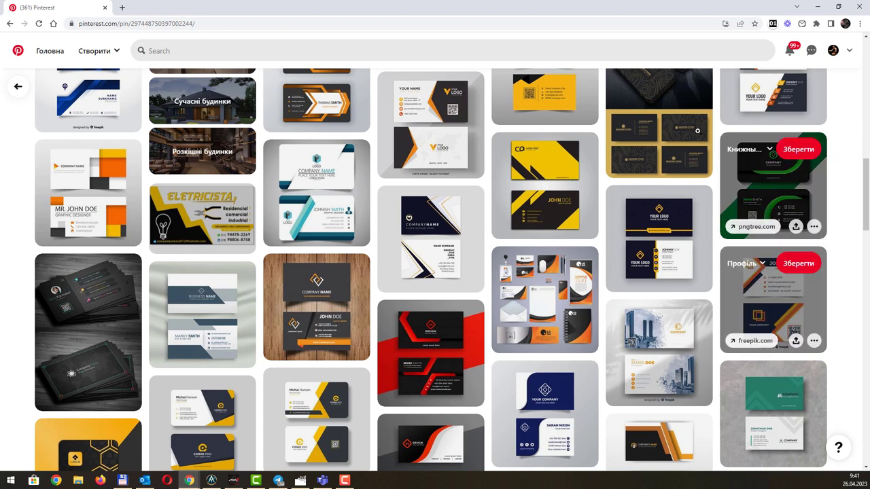
mouse_move(509, 15)
left_mouse_down()
mouse_move(640, 375)
mouse_move(454, 76)
left_mouse_up()
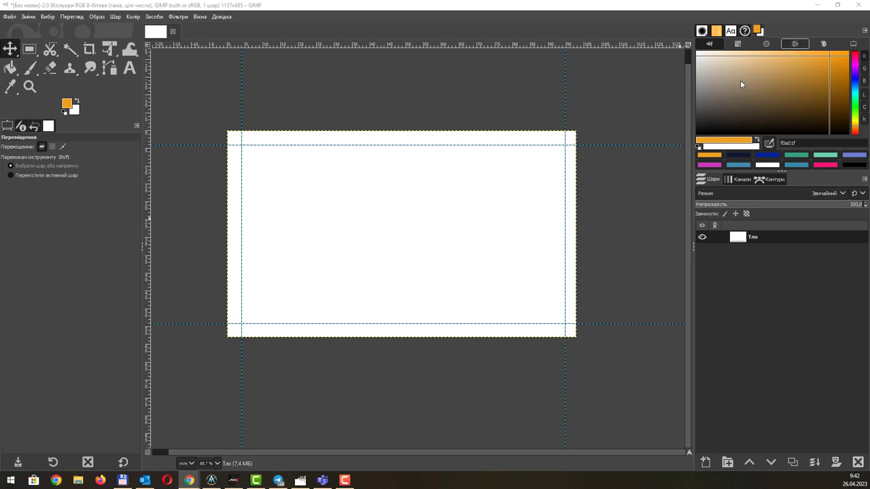
Open the colour dock's Configure this tab menu.
left_click(864, 31)
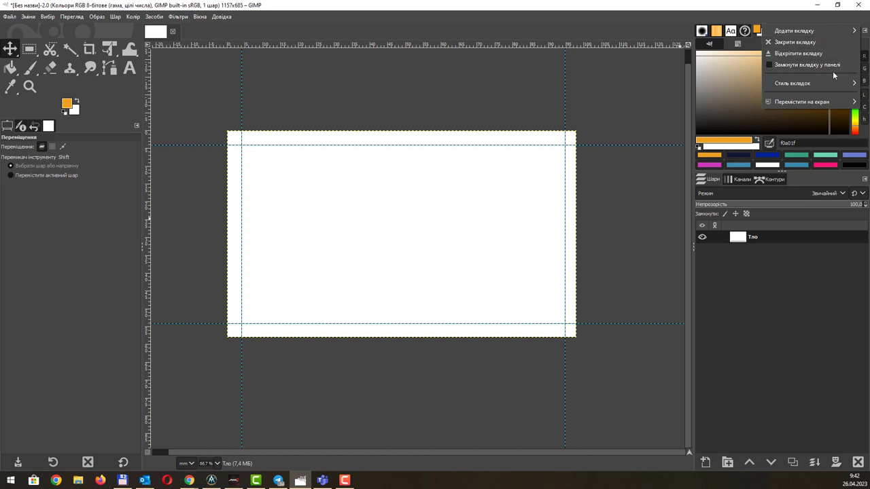
mouse_move(794, 31)
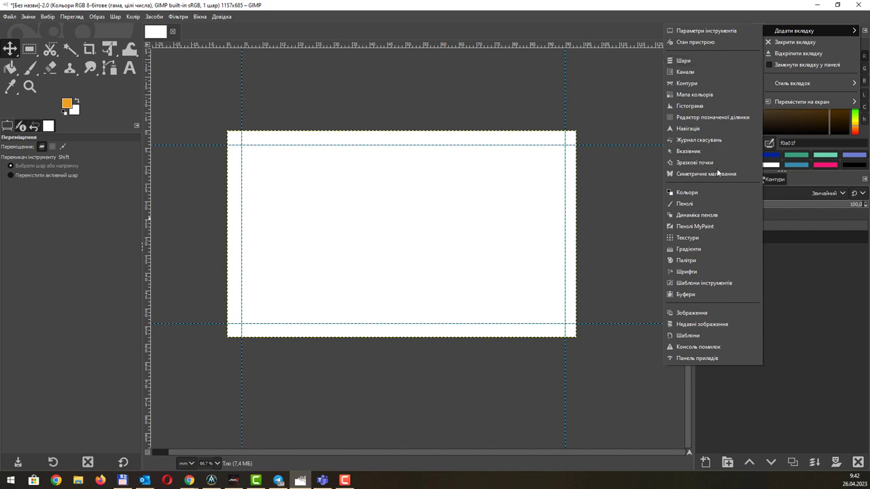
left_click(807, 16)
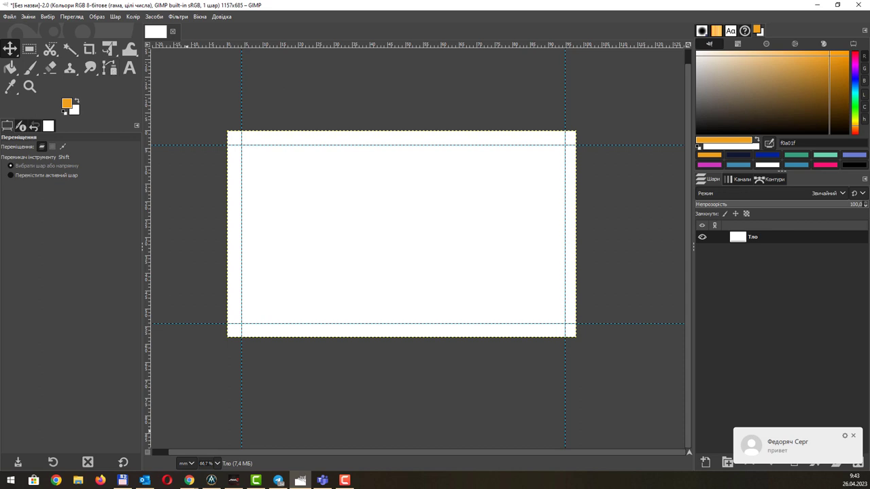
left_click(788, 445)
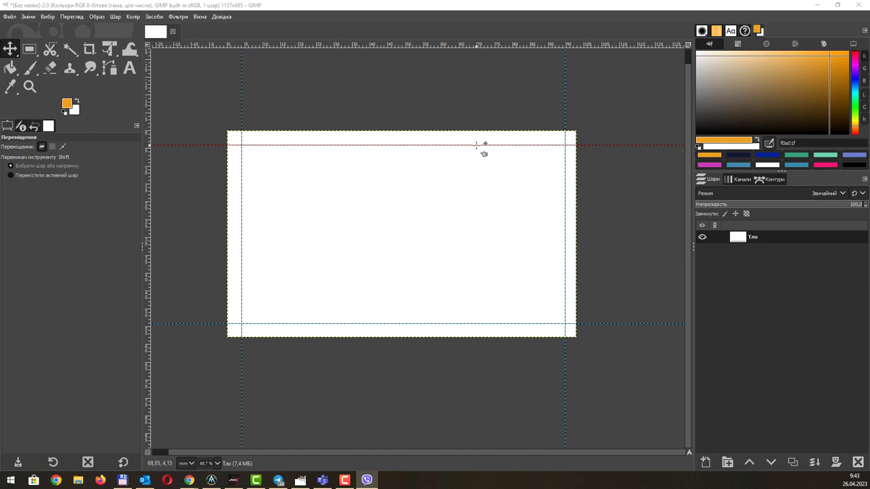
scroll(433, 140, "down", 2)
scroll(430, 142, "up", 2)
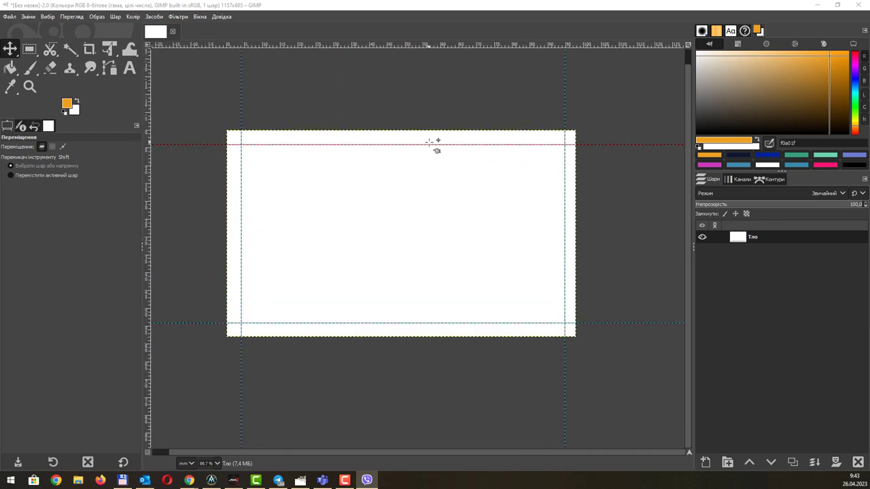
scroll(429, 141, "up", 1)
scroll(429, 142, "down", 1)
scroll(429, 141, "up", 1)
scroll(429, 141, "down", 1)
scroll(428, 142, "up", 1)
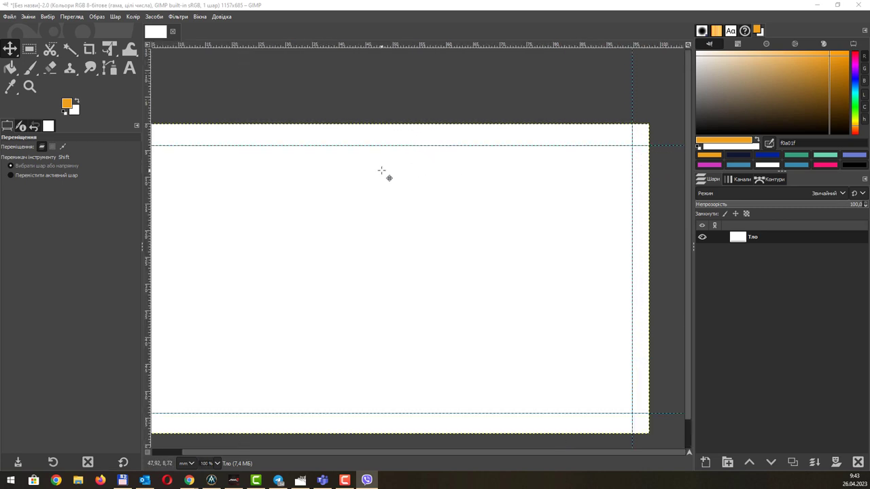
left_click_drag(417, 175, 460, 177)
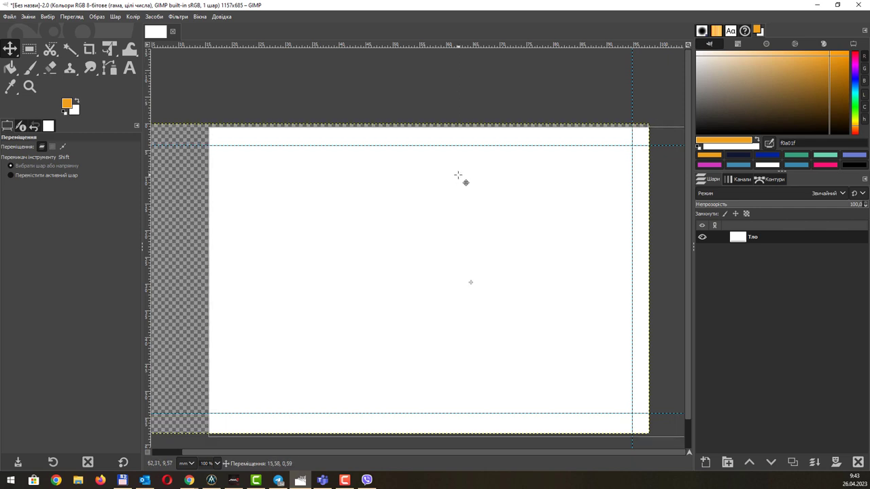
key("ctrl+z")
mouse_move(351, 173)
left_mouse_down()
mouse_move(387, 176)
mouse_move(382, 197)
mouse_move(443, 172)
mouse_move(367, 169)
mouse_move(434, 168)
mouse_move(409, 183)
mouse_move(398, 162)
left_mouse_up()
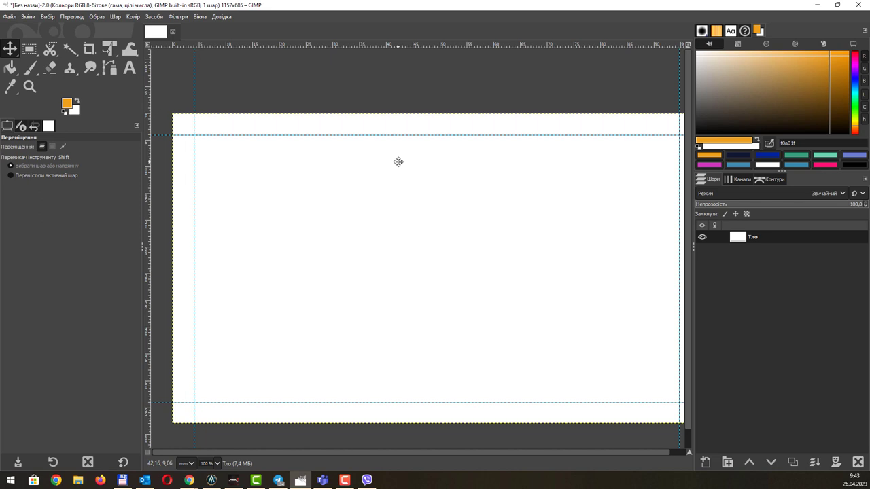
mouse_move(412, 165)
left_mouse_down()
mouse_move(380, 167)
mouse_move(388, 167)
left_mouse_up()
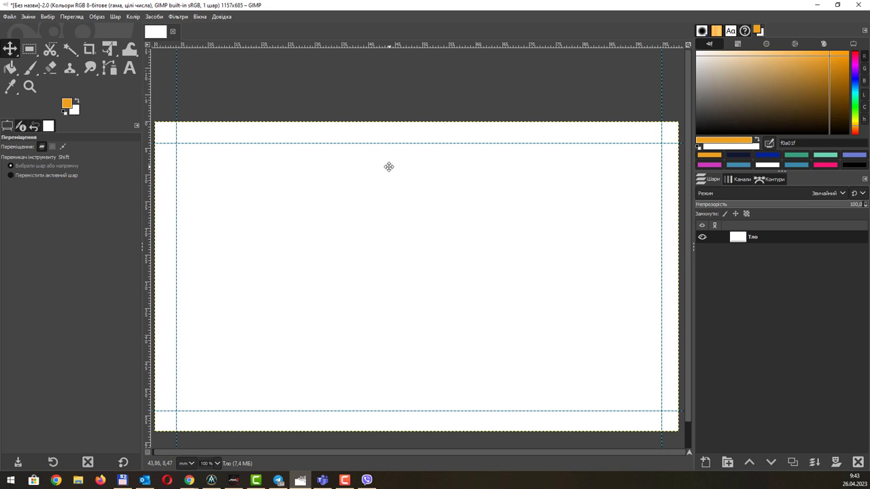
Add six transparent layers, Шар to Шар #5, and select the lowest one, Шар.
left_click(704, 462)
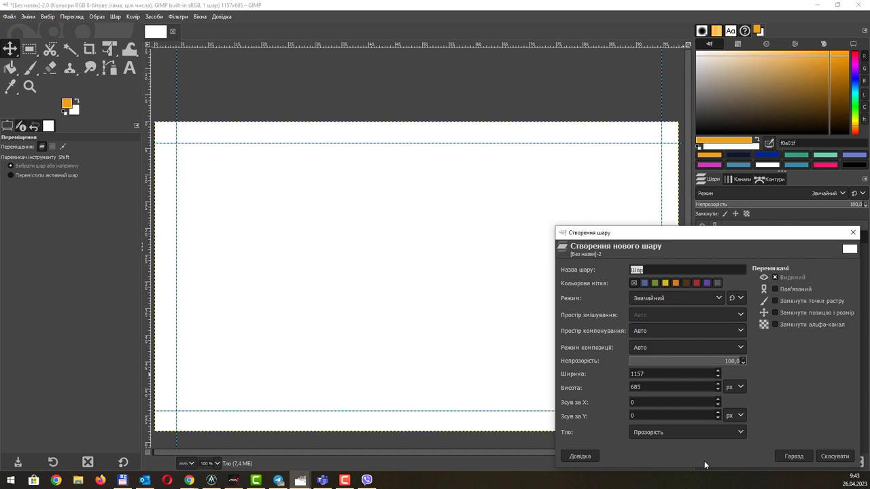
key("Return")
left_click(704, 461)
key("Return")
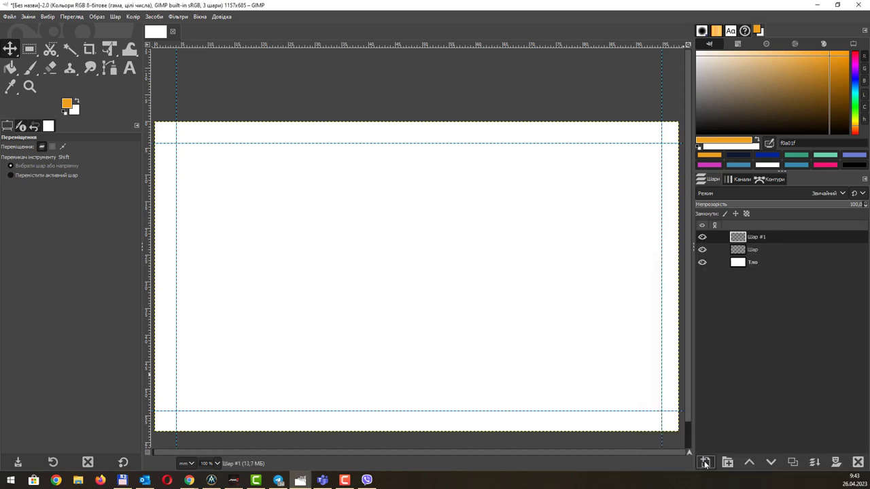
left_click(704, 462, "shift")
left_click(704, 462, "shift")
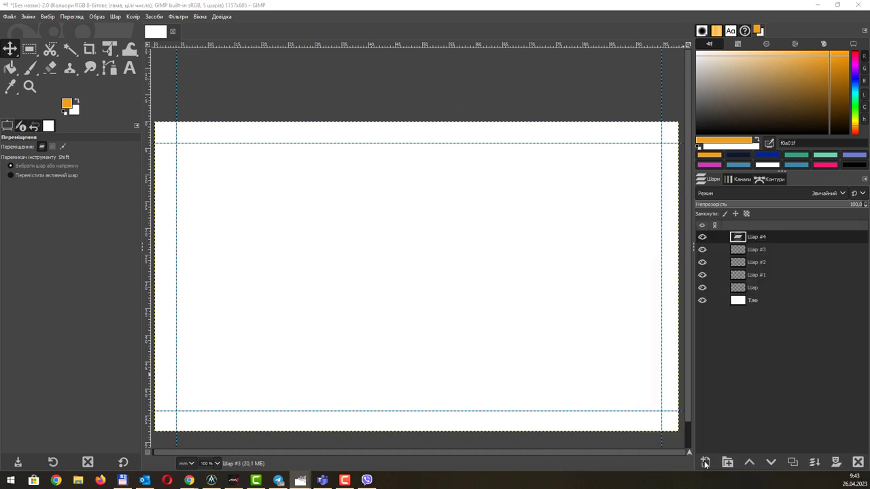
left_click(704, 462)
key("Return")
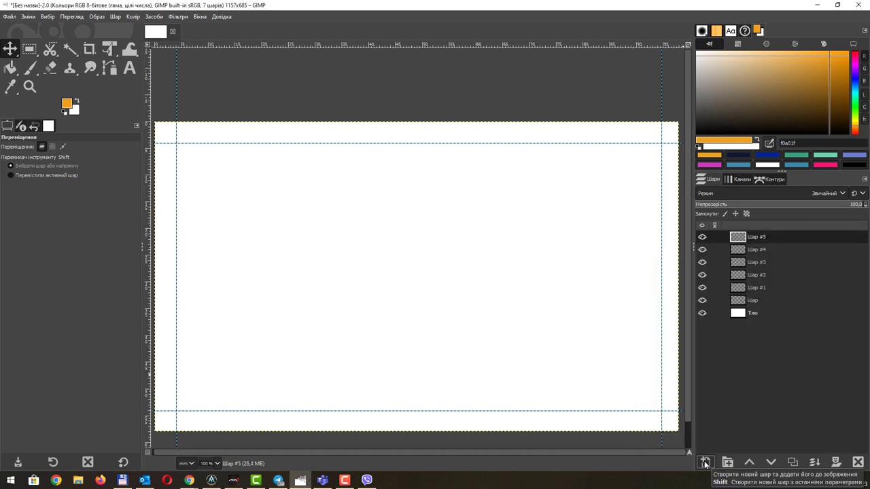
left_click(756, 291)
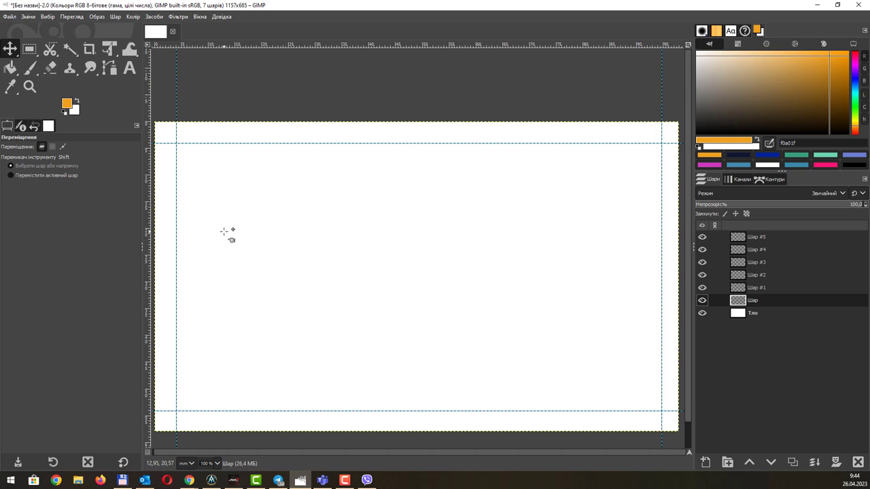
Draw a four-point path around the card's left portion and adjust its slanted right edge.
left_click(108, 68)
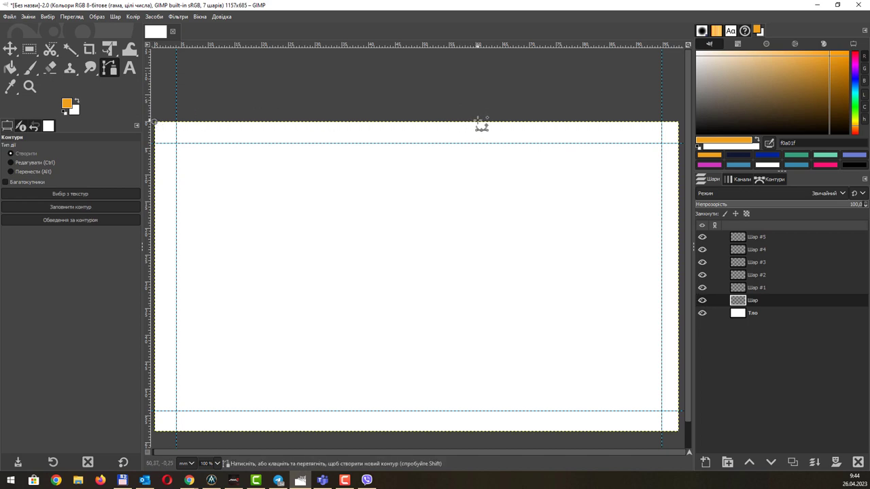
left_click(477, 122)
left_click(554, 430)
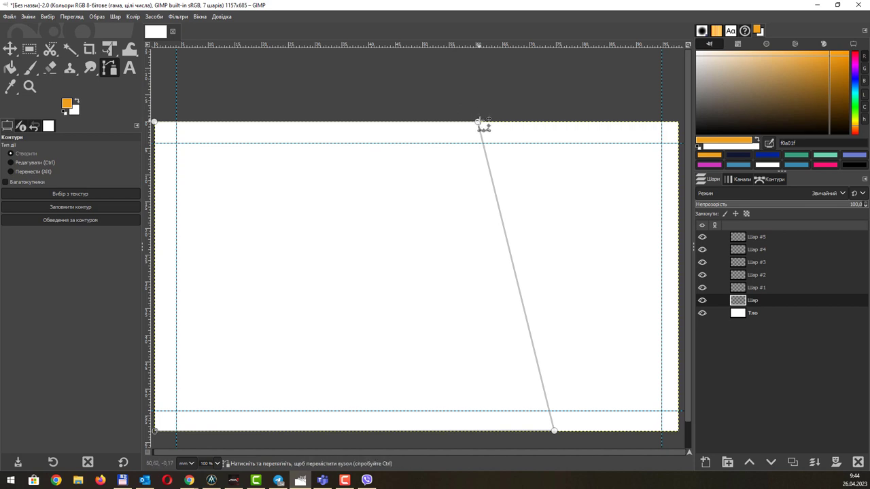
left_click_drag(477, 120, 468, 121)
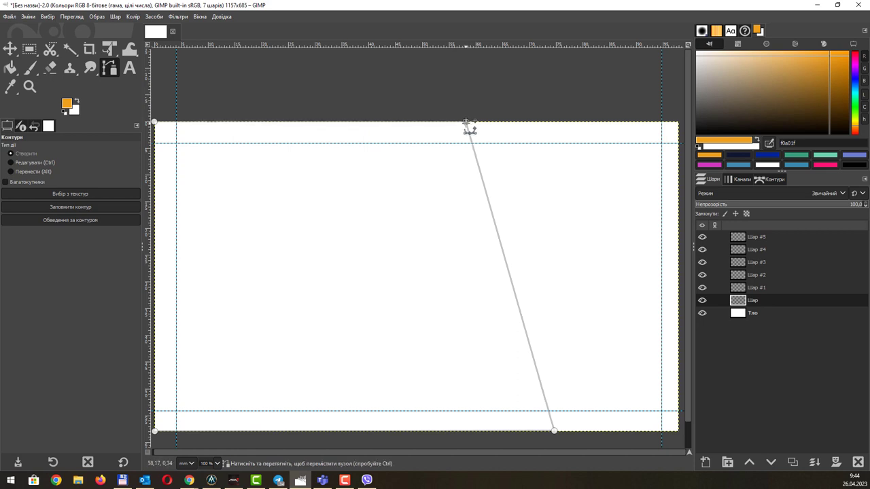
left_click_drag(467, 121, 462, 121)
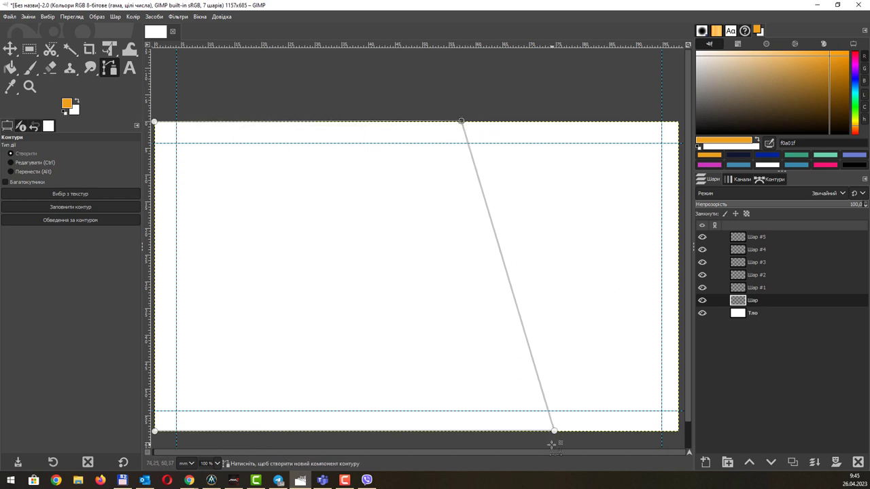
left_click_drag(554, 430, 531, 432)
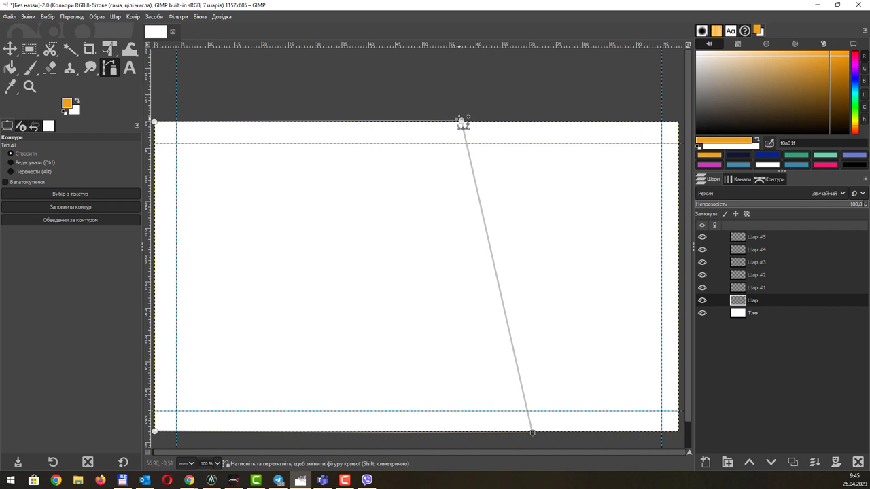
mouse_move(462, 123)
left_mouse_down()
mouse_move(430, 125)
mouse_move(439, 123)
left_mouse_up()
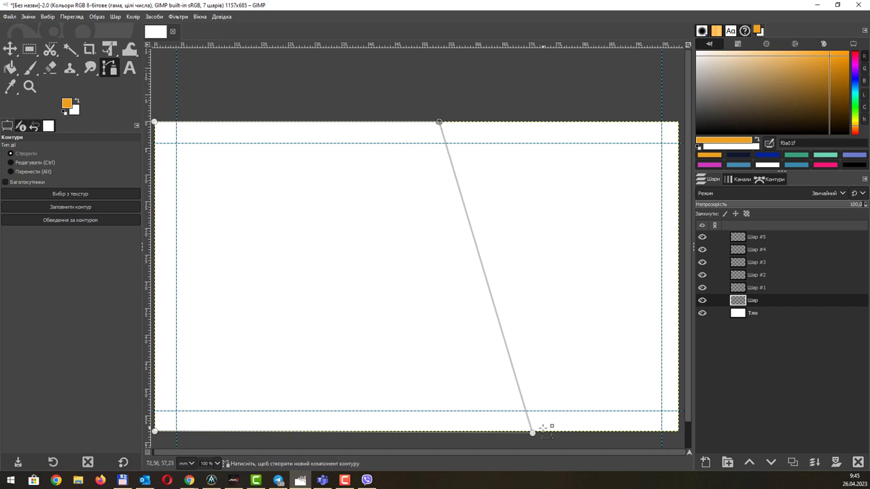
left_click_drag(533, 433, 538, 433)
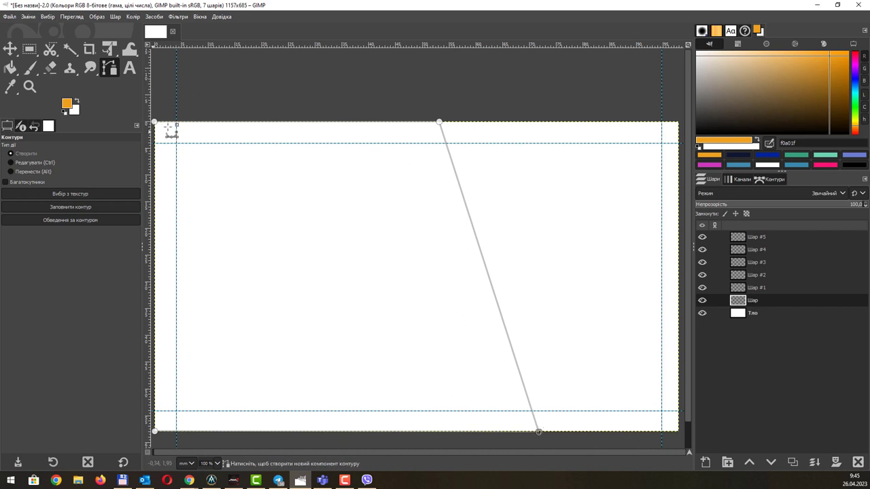
left_click_drag(162, 126, 156, 117)
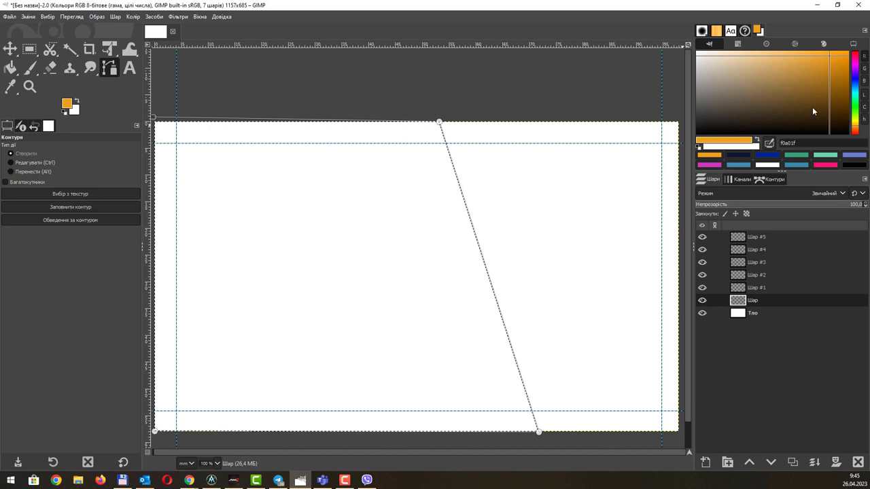
Darken the foreground colour in the Colours dock to navy 121428.
left_click(855, 84)
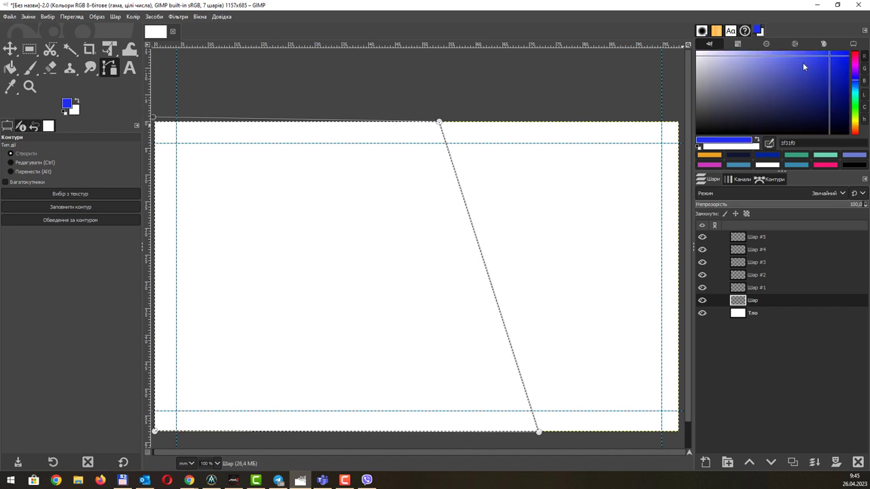
left_click(795, 125)
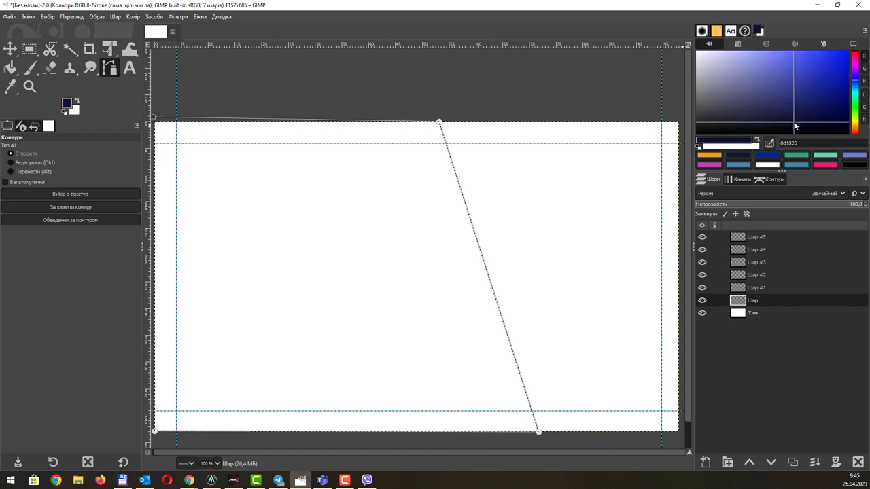
left_click_drag(795, 125, 783, 117)
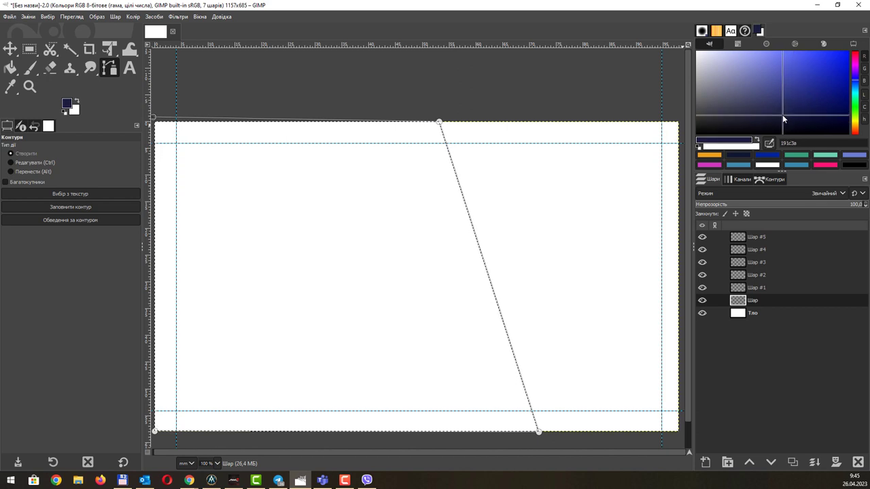
left_click(782, 118)
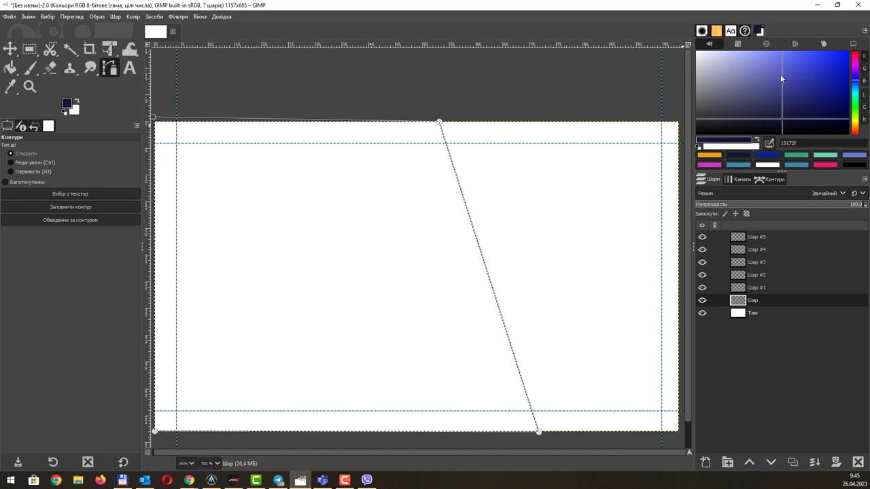
left_click_drag(781, 117, 781, 121)
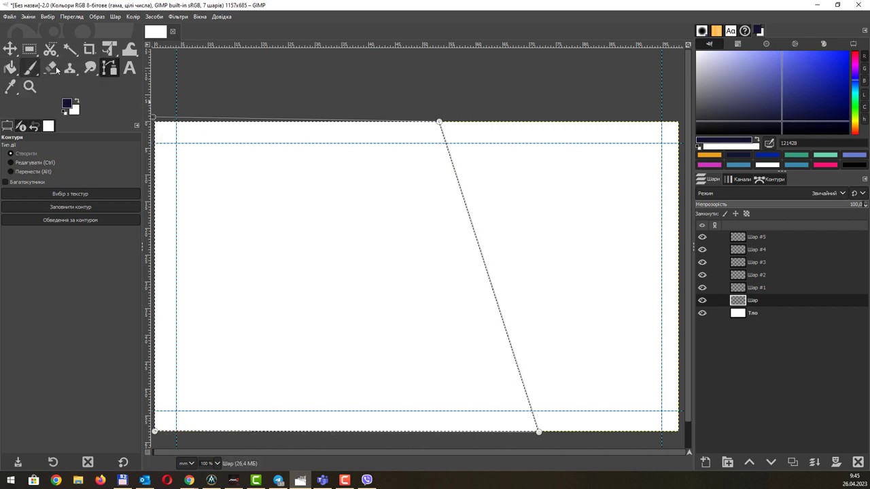
left_click(334, 201)
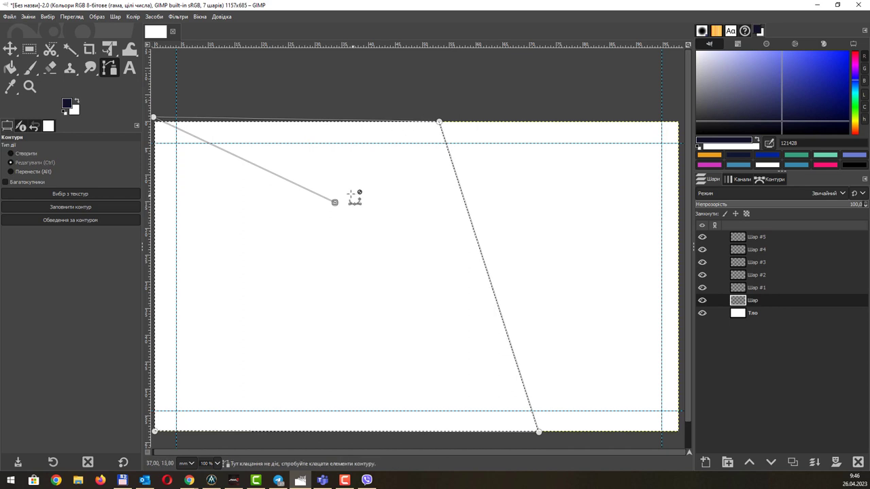
Undo the stray outline point and bucket-fill the slanted left selection with navy 121428.
key("ctrl+z")
left_click(11, 68)
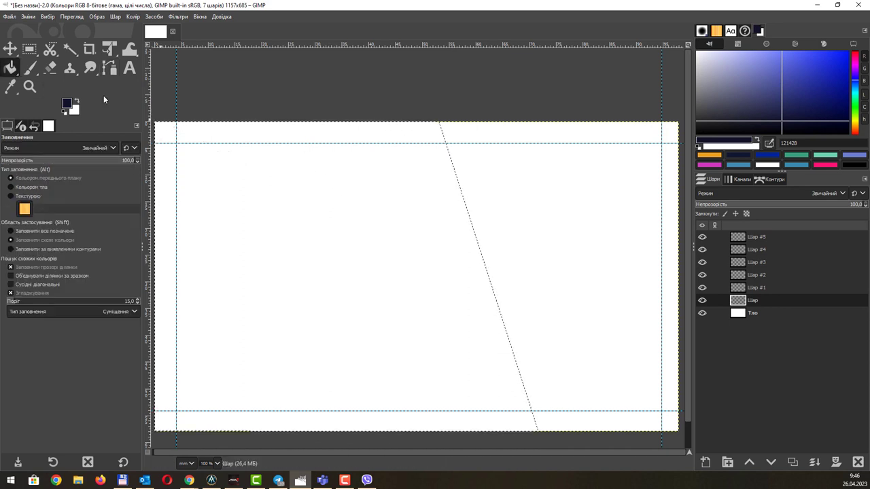
left_click(286, 178)
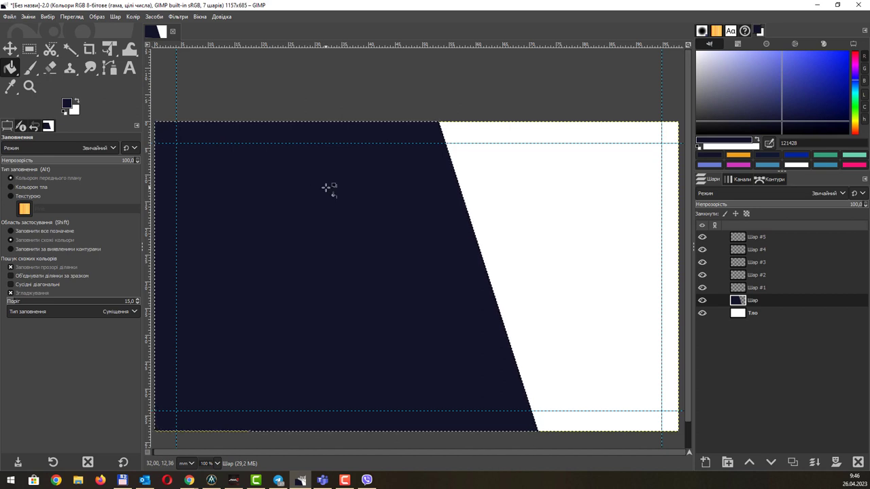
key("shift")
left_click(47, 17)
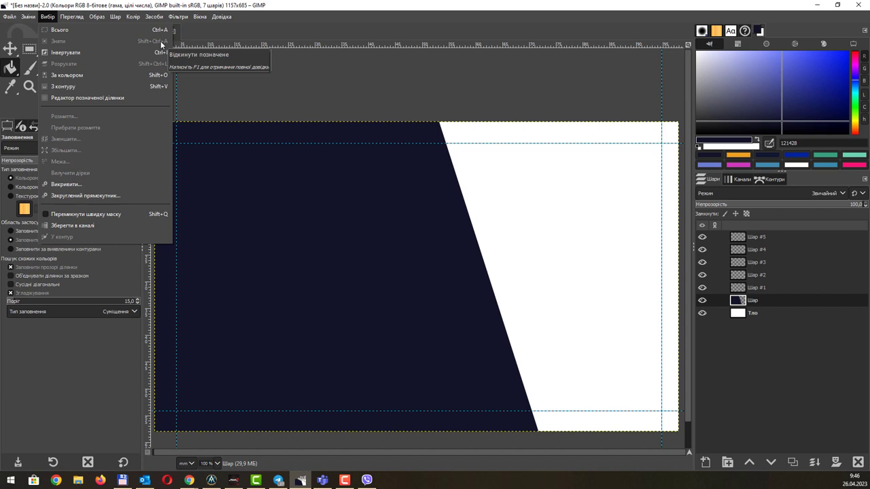
key("Escape")
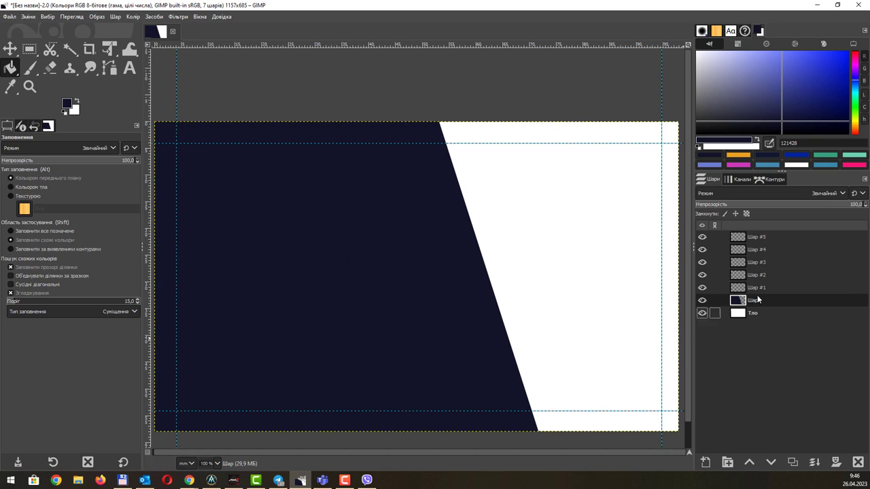
On layer Шар #1, undo the navy fill and the diagonal selection, leaving the card white.
left_click(761, 288)
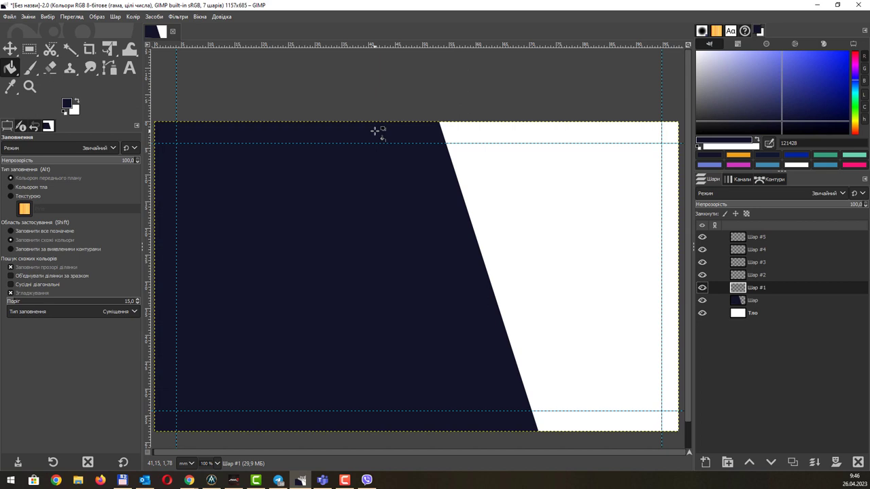
key("ctrl+z")
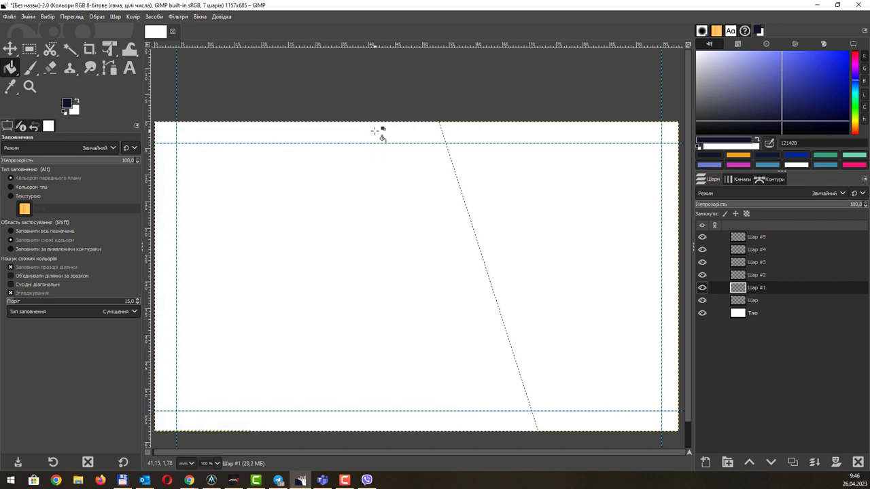
key("ctrl+z")
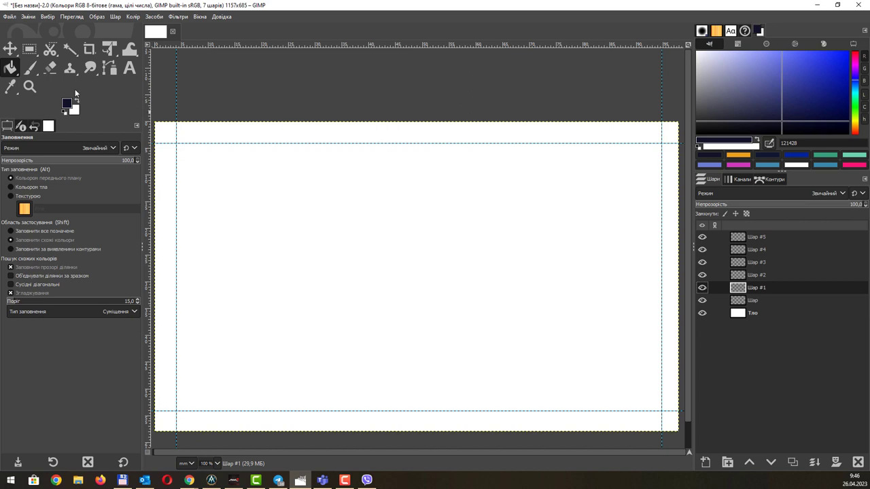
left_click(109, 67)
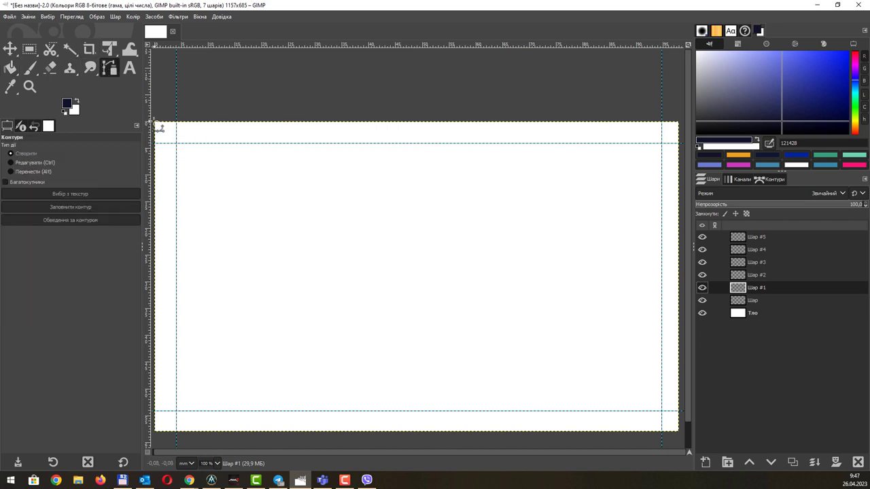
On layer Шар, outline a wider slanted left region as a selection, nudging its top node left and up.
left_click(754, 300)
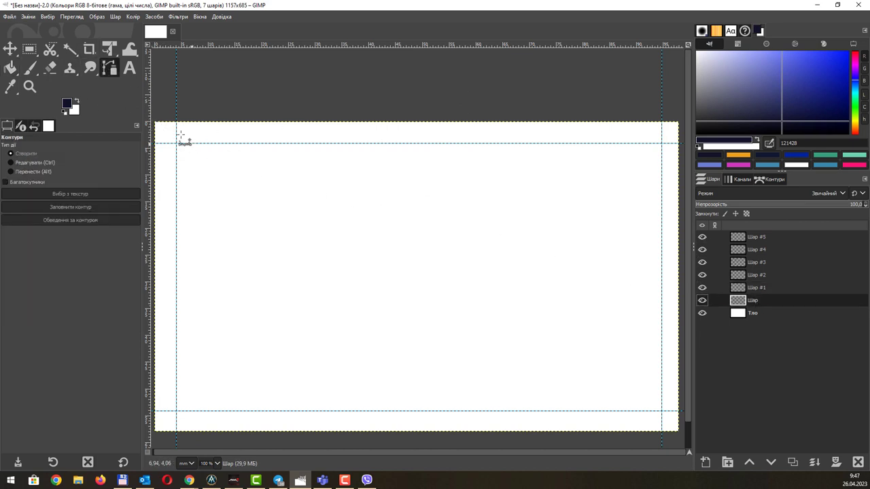
left_click(484, 120)
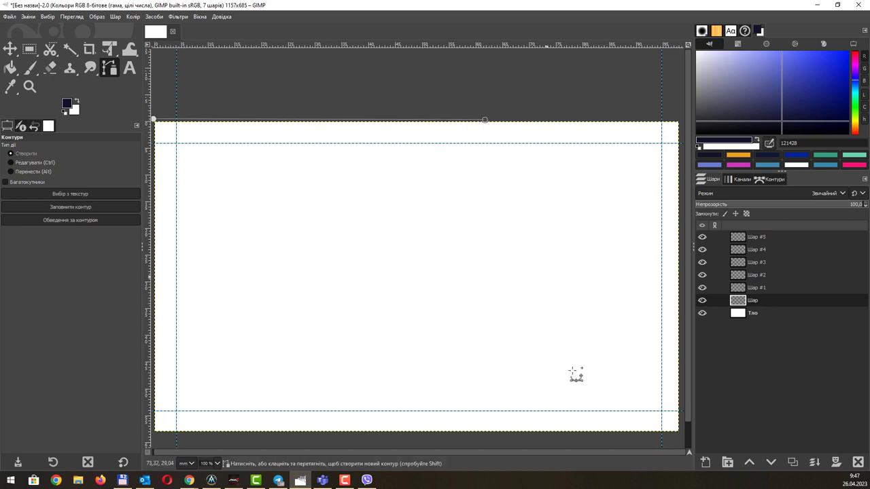
left_click(602, 435)
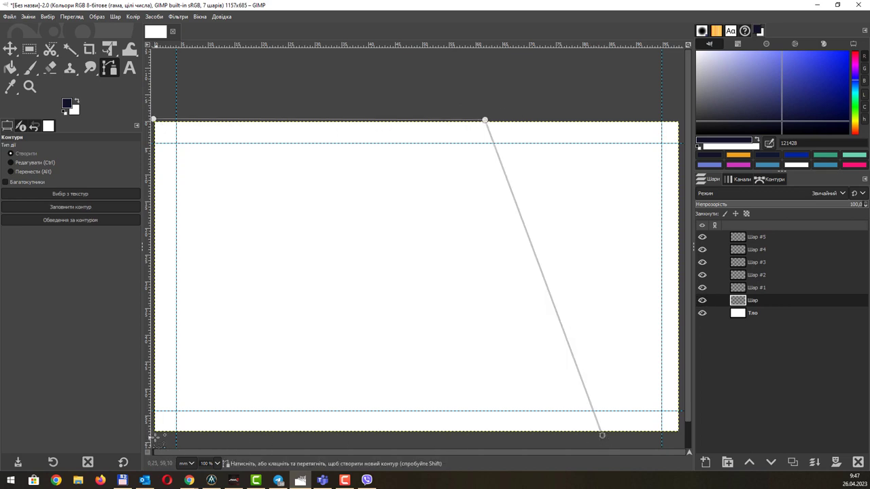
left_click(154, 435)
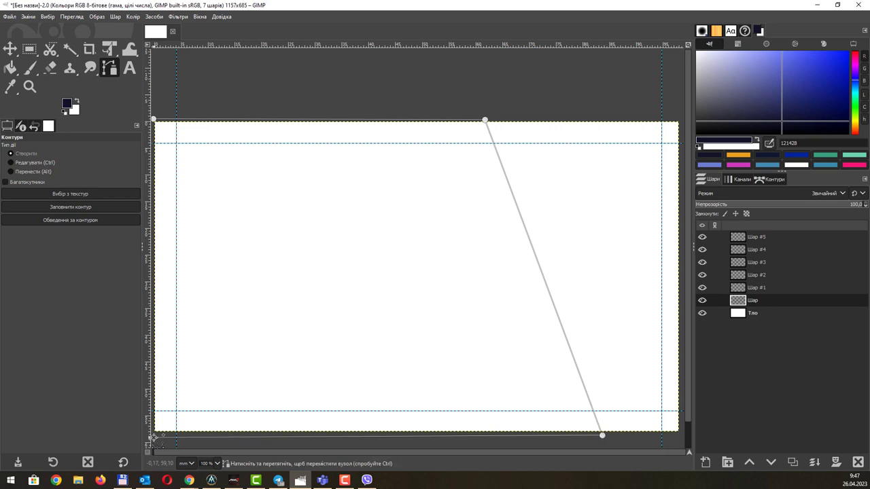
key("Return")
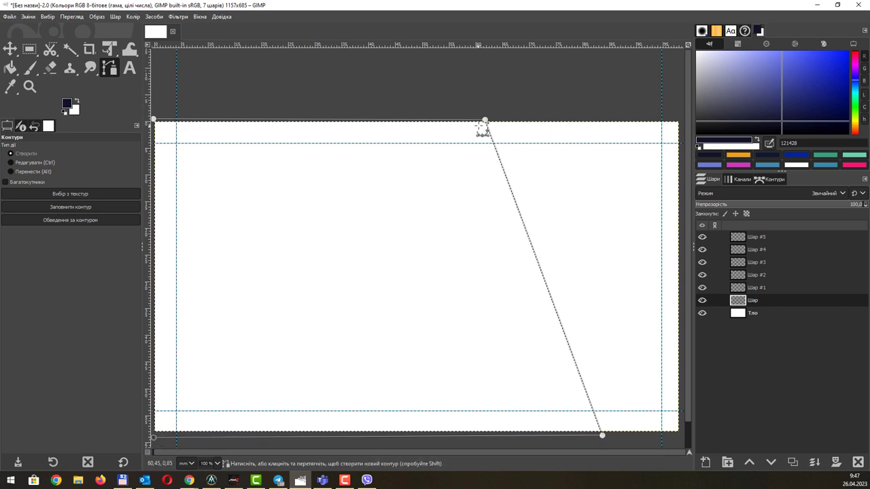
left_click_drag(484, 120, 460, 121)
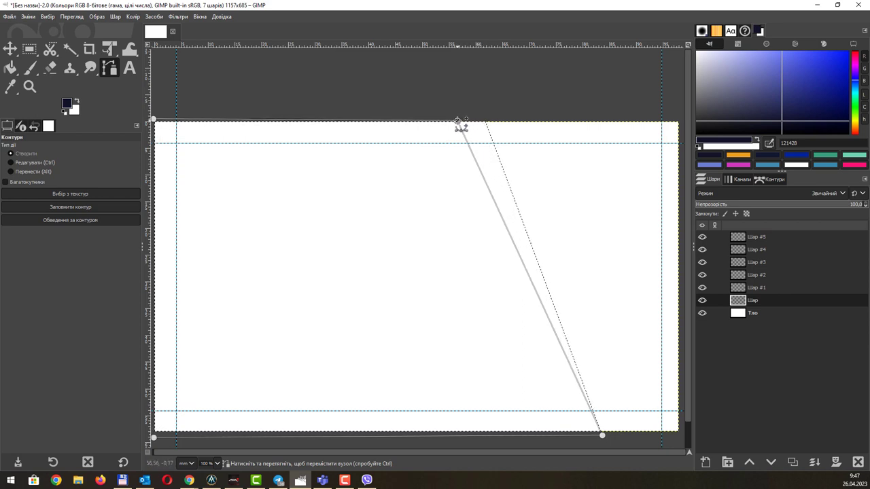
left_click_drag(460, 121, 470, 113)
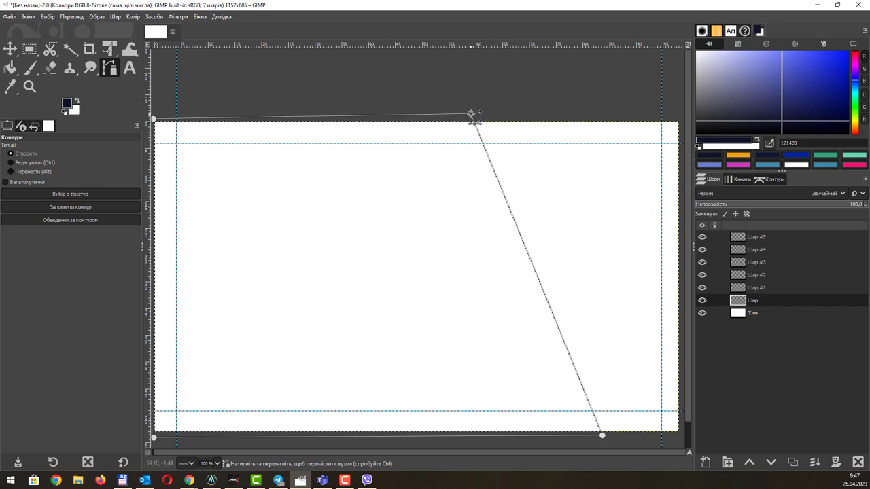
Bucket-fill the slanted left selection with navy.
key("shift+b")
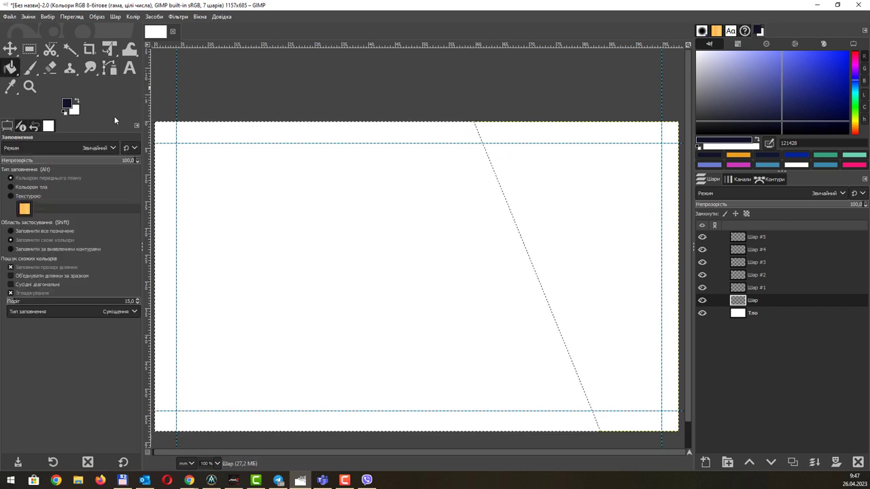
left_click(455, 236)
left_click(754, 288)
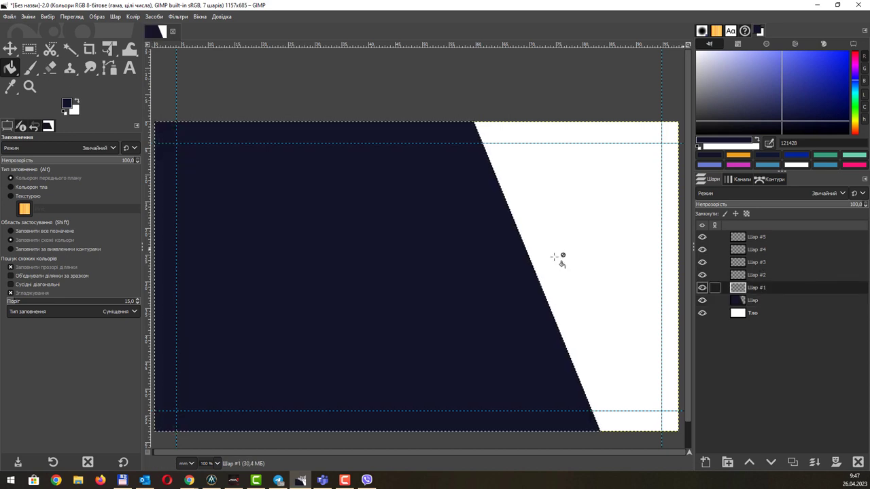
Outline a thin triangle path along the navy shape's diagonal edge.
left_click(108, 67)
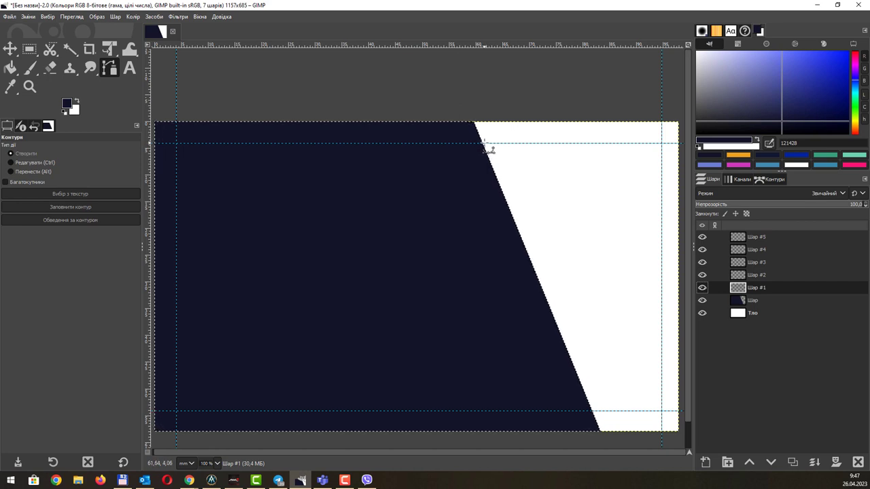
left_click(481, 143)
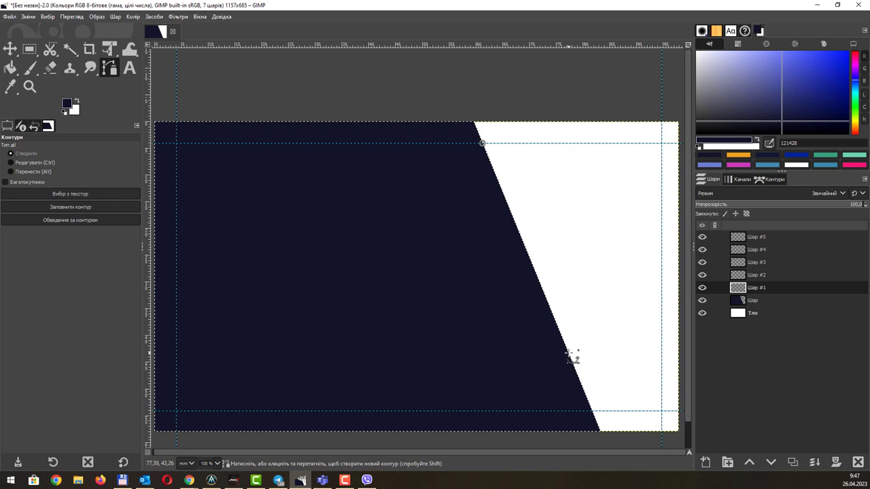
left_click(568, 353)
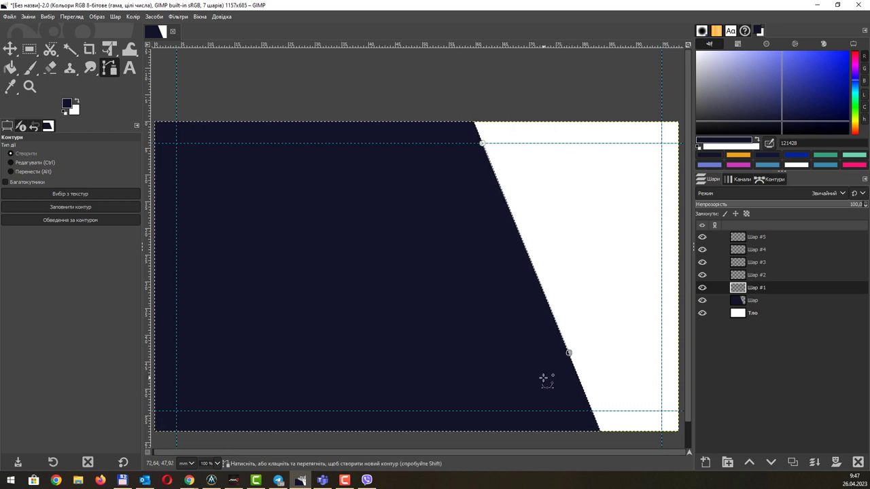
left_click_drag(568, 352, 543, 378)
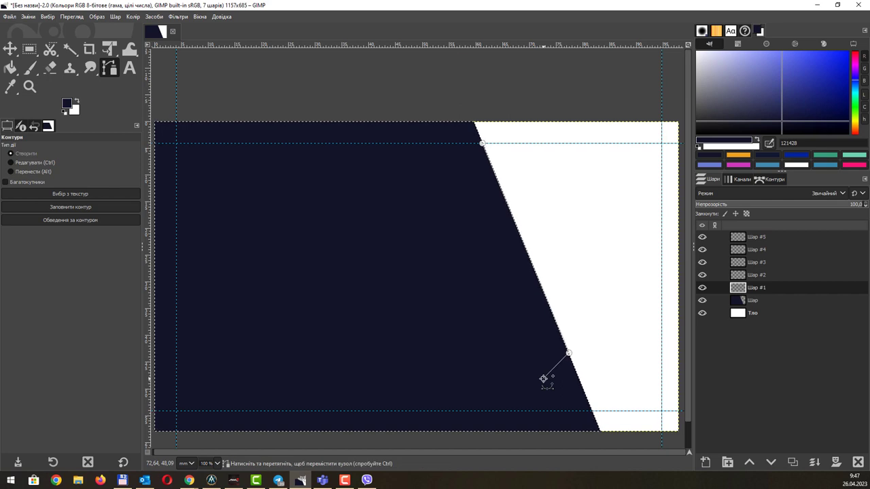
Set the foreground colour to gold ad7321 and fill the thin sliver with it.
left_click(854, 121)
left_click_drag(853, 121, 853, 128)
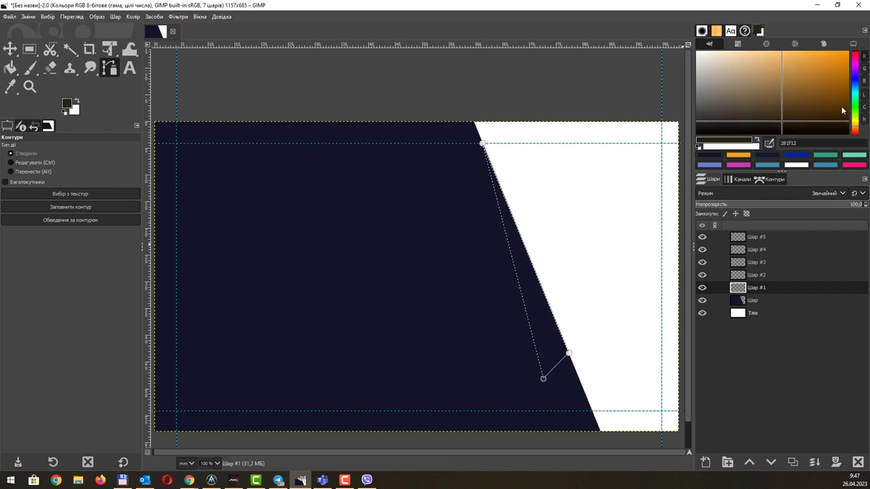
mouse_move(830, 84)
left_mouse_down()
mouse_move(816, 68)
mouse_move(819, 76)
left_mouse_up()
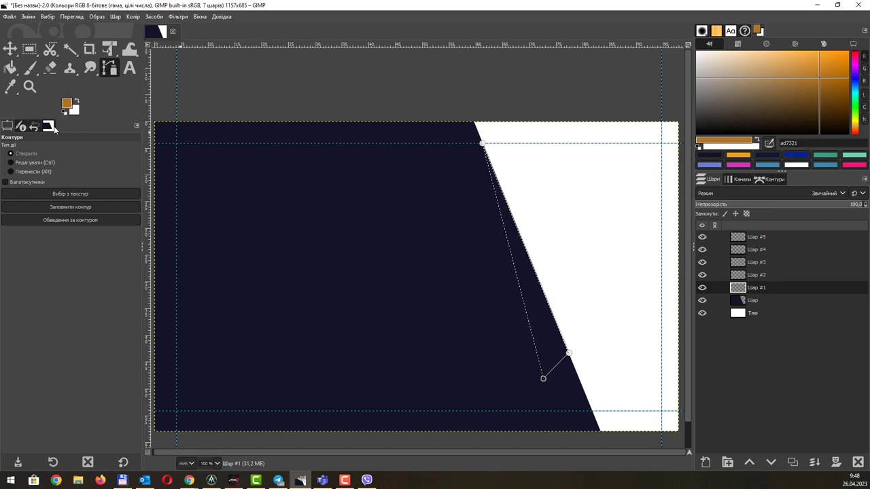
left_click(10, 67)
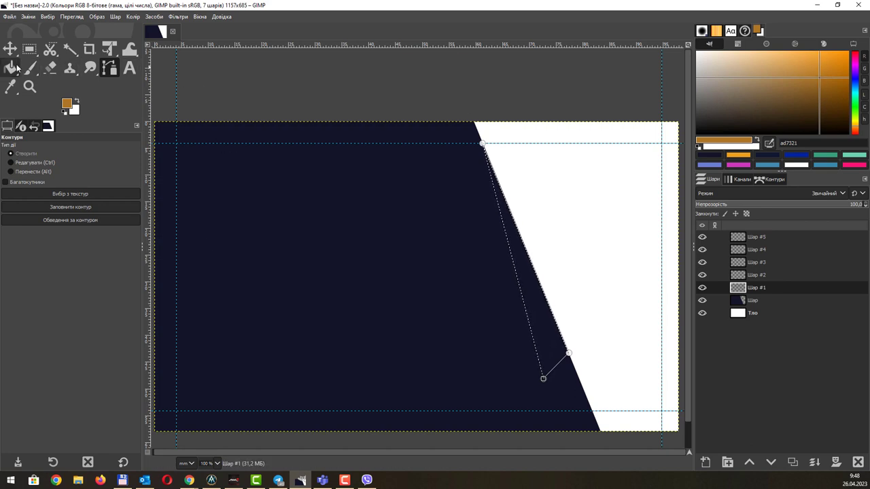
left_click(538, 322)
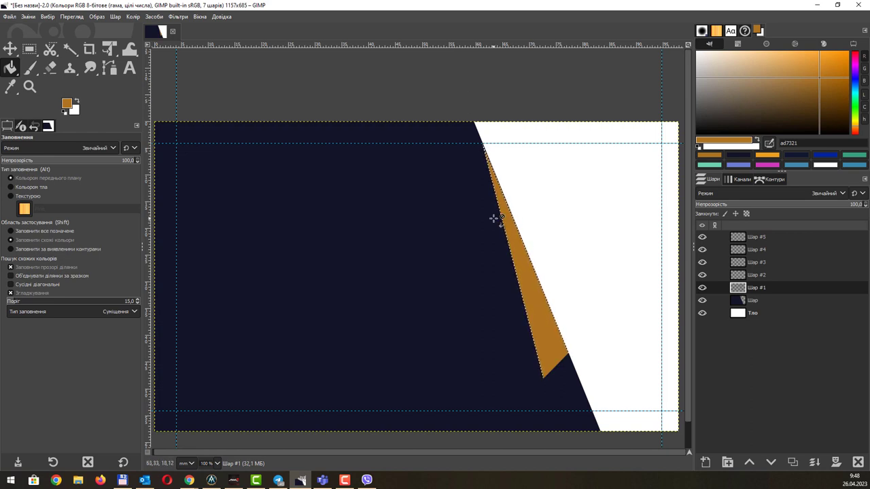
key("ctrl+shift")
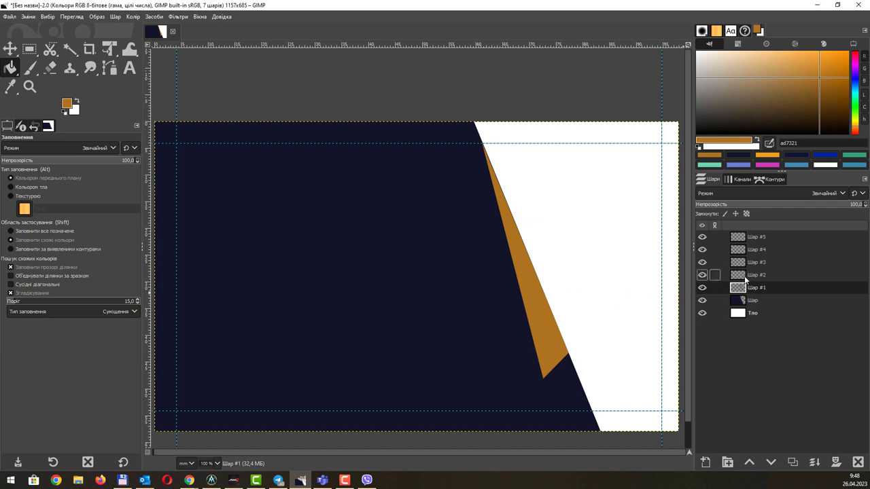
On layer Шар #2, draw a triangular path across the lower-right card corner and fine-tune its nodes.
left_click(717, 275)
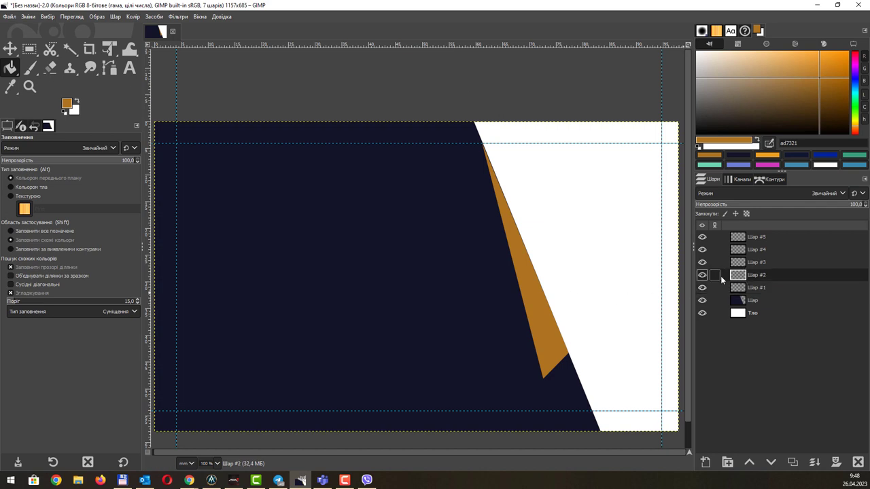
left_click(109, 67)
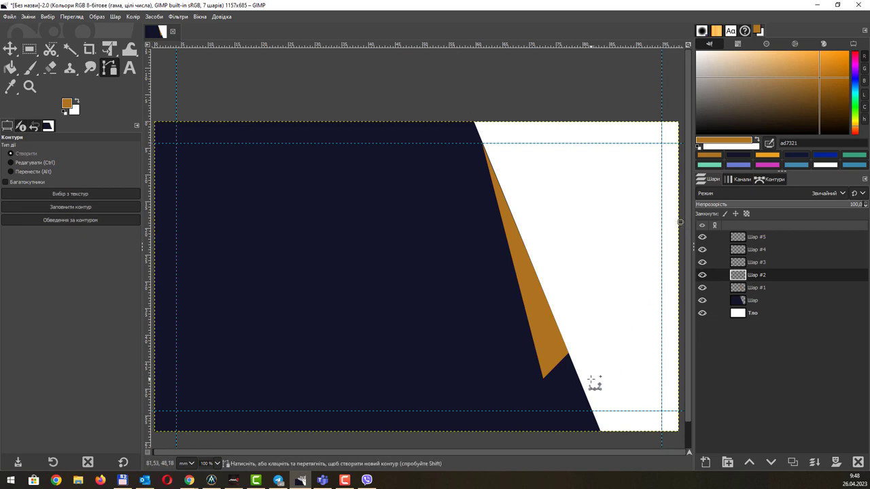
left_click(529, 437)
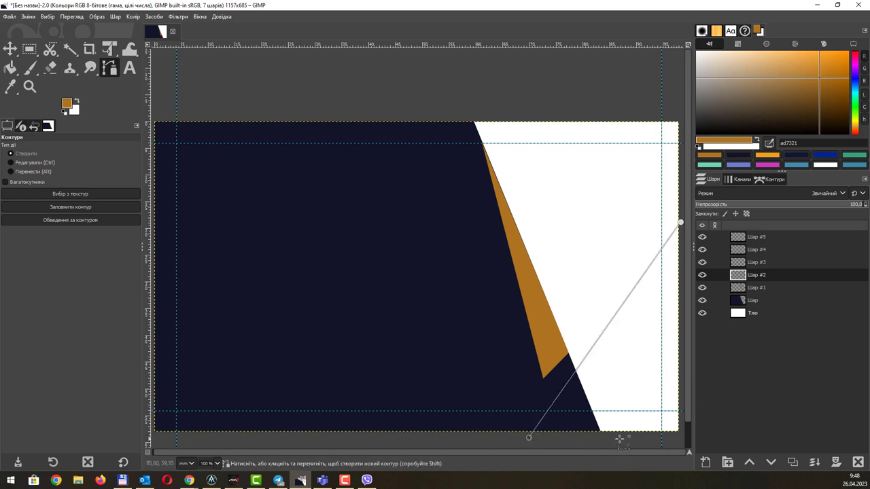
left_click(682, 437)
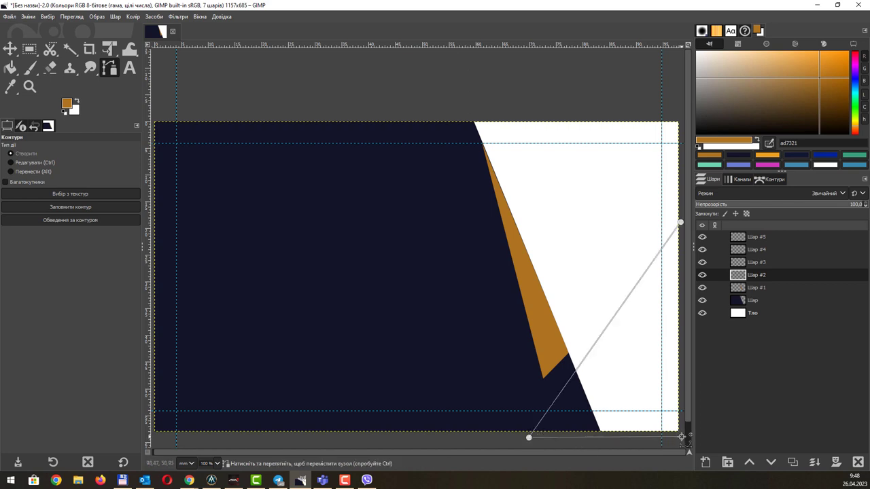
left_click_drag(528, 437, 514, 437)
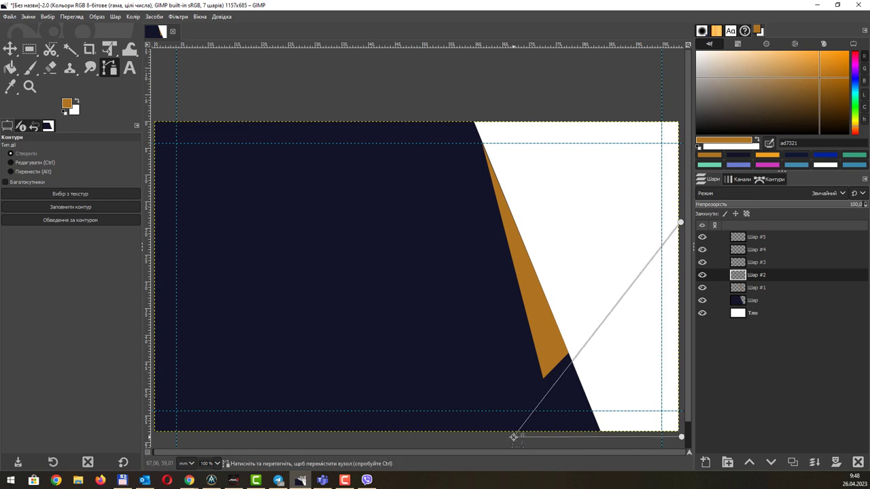
left_click_drag(513, 437, 522, 443)
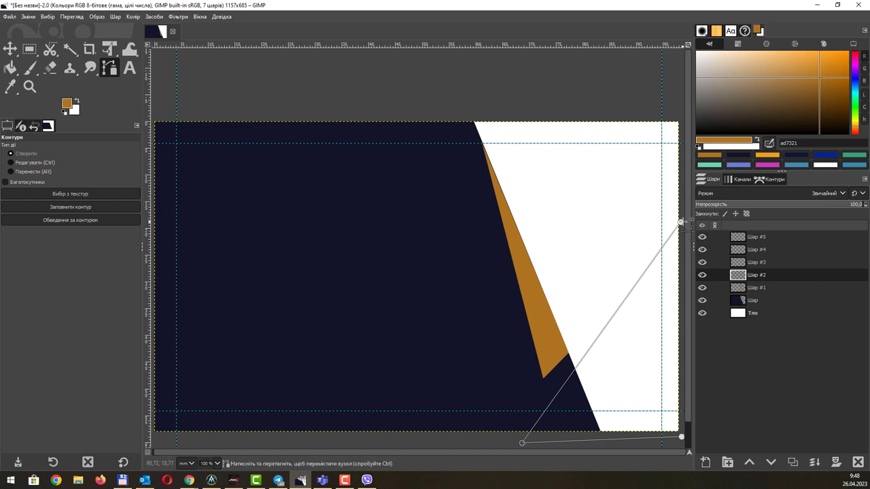
left_click_drag(681, 221, 687, 258)
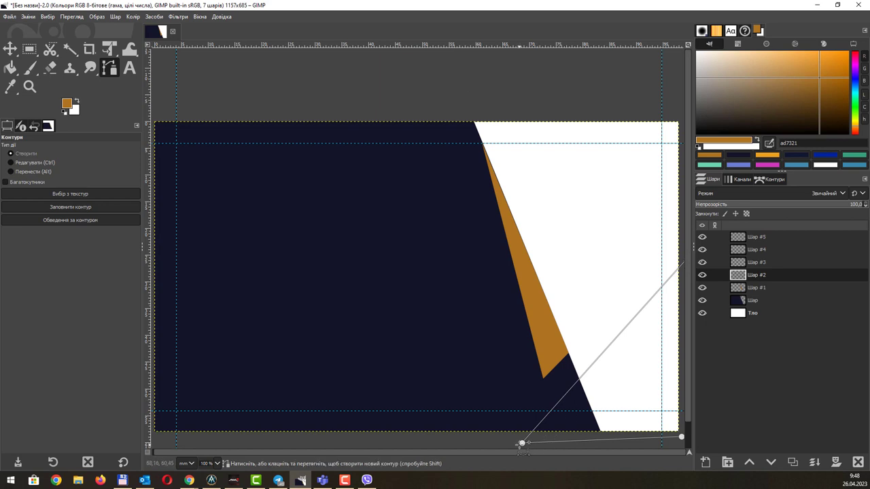
left_click_drag(520, 445, 509, 437)
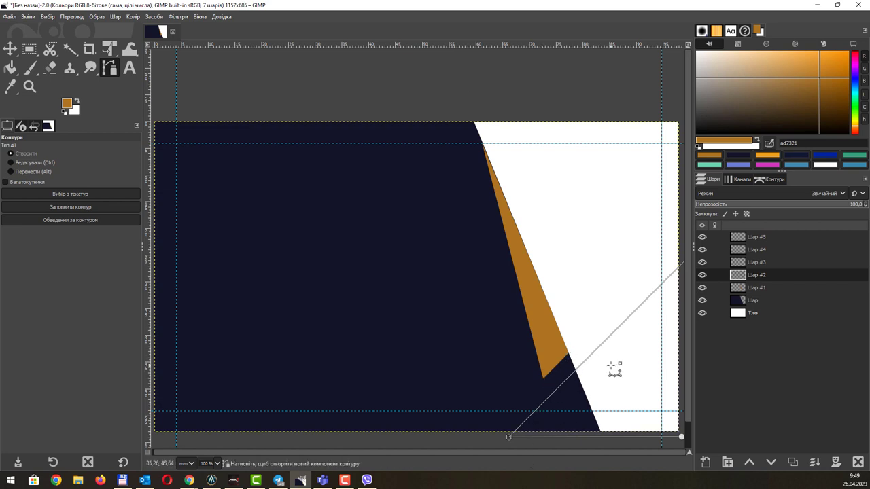
Fill the lower-right corner triangle with gold ad7321 and add a new layer, Шар #6.
left_click(10, 67)
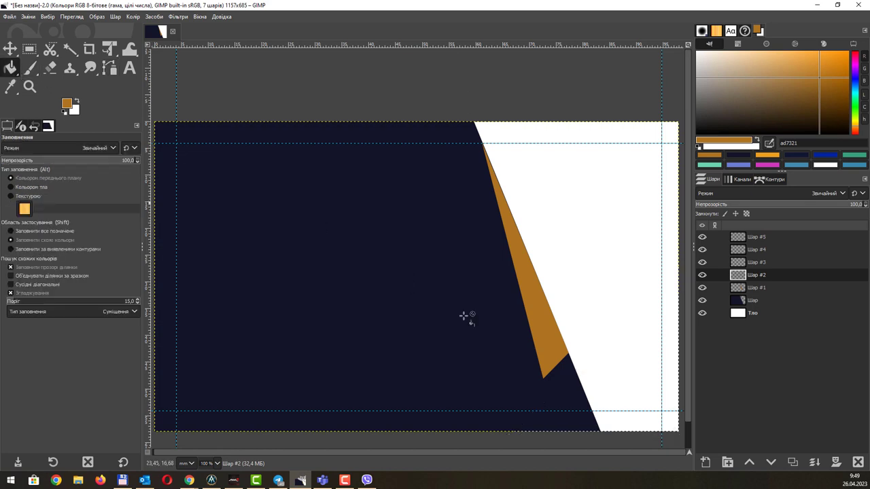
left_click(632, 373)
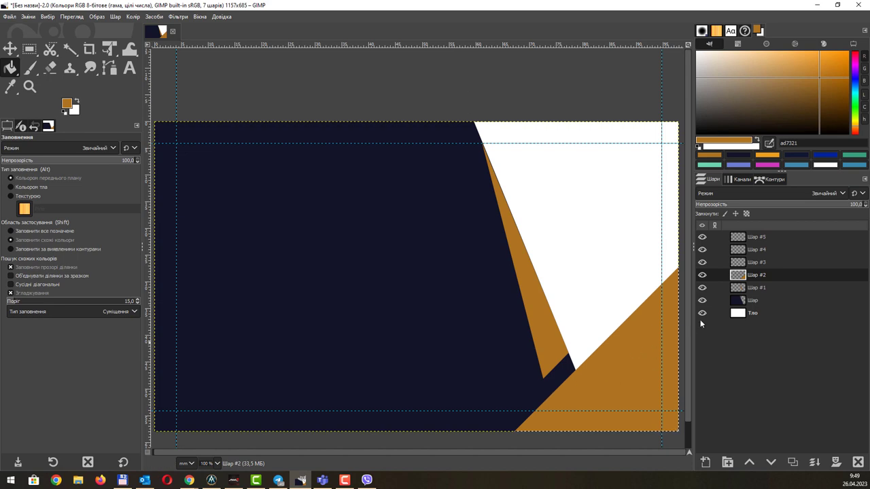
right_click(788, 274)
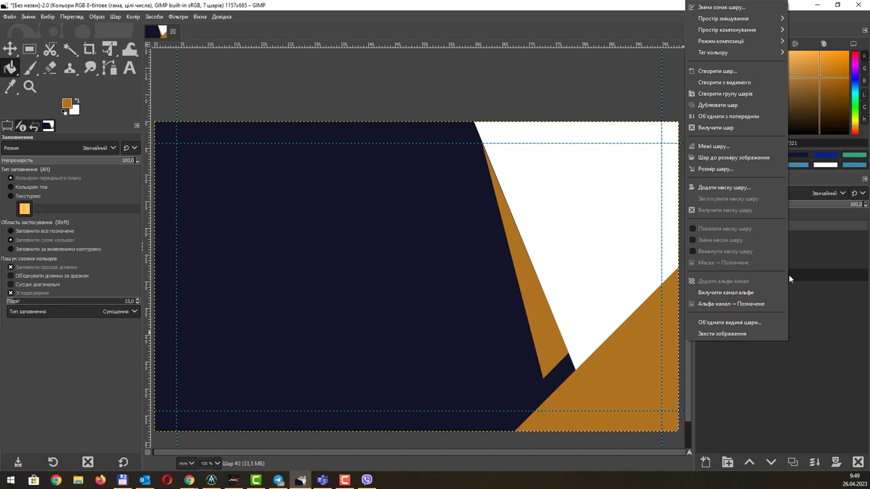
left_click(716, 105)
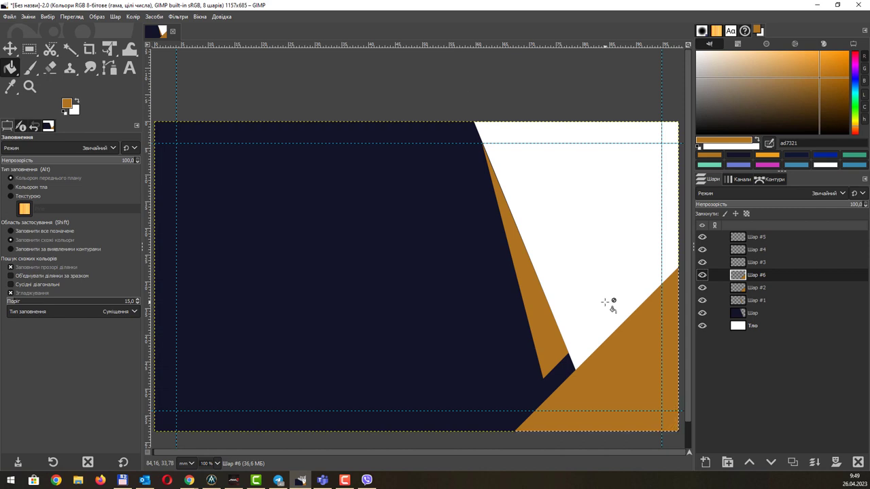
Try Unified Transform on the gold corner triangle, then cancel it.
left_click(111, 49)
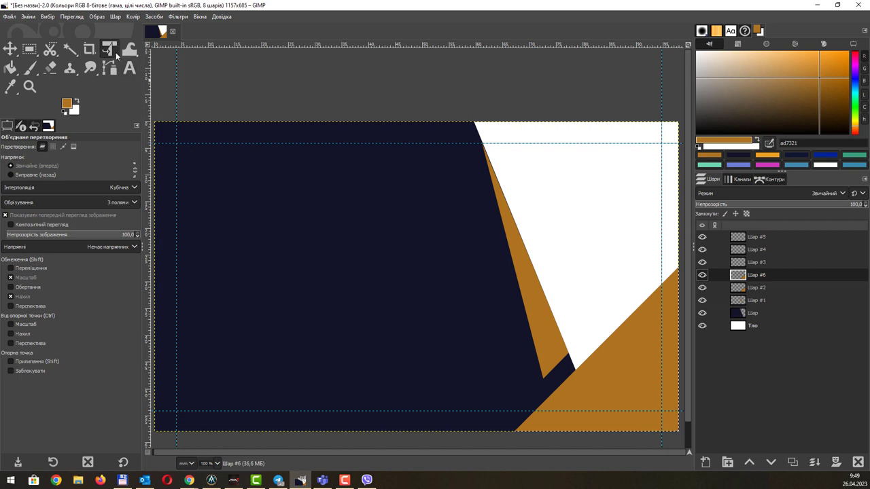
left_click(647, 382)
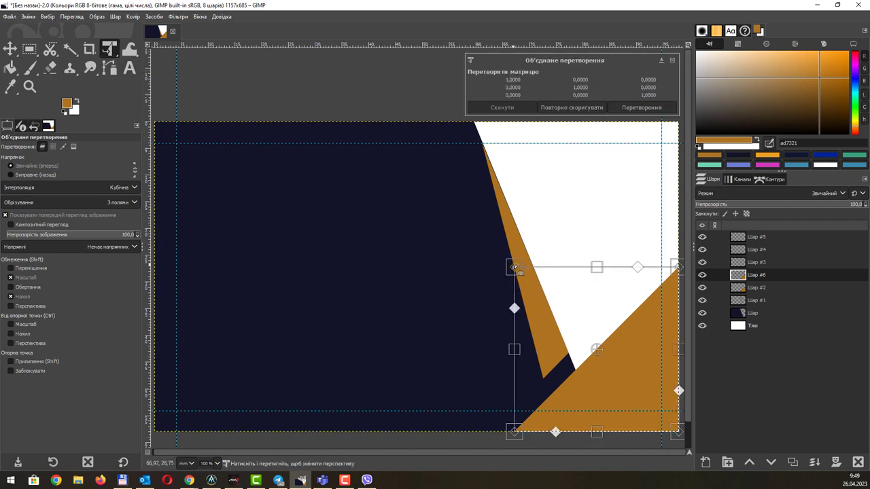
left_click_drag(515, 267, 533, 325)
key("ctrl+z")
key("Escape")
Scale the gold corner triangle down to 22,52 × 22,61 mm and apply.
left_click(111, 52)
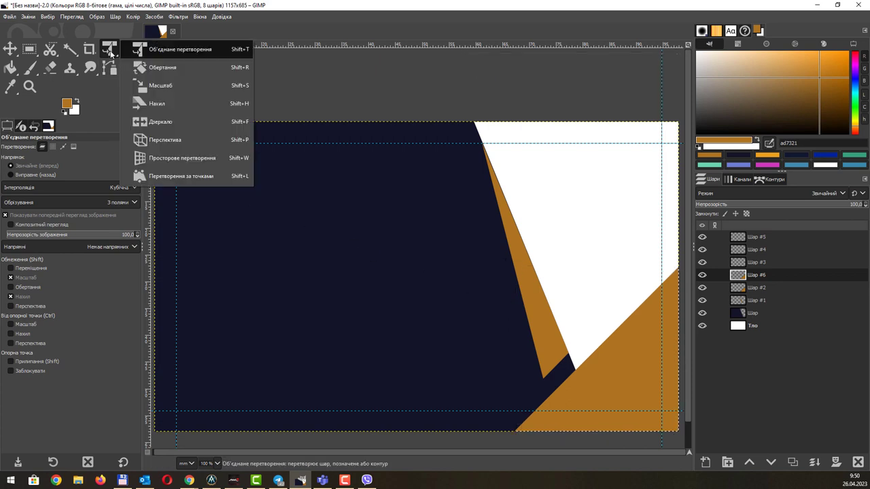
left_click(181, 86)
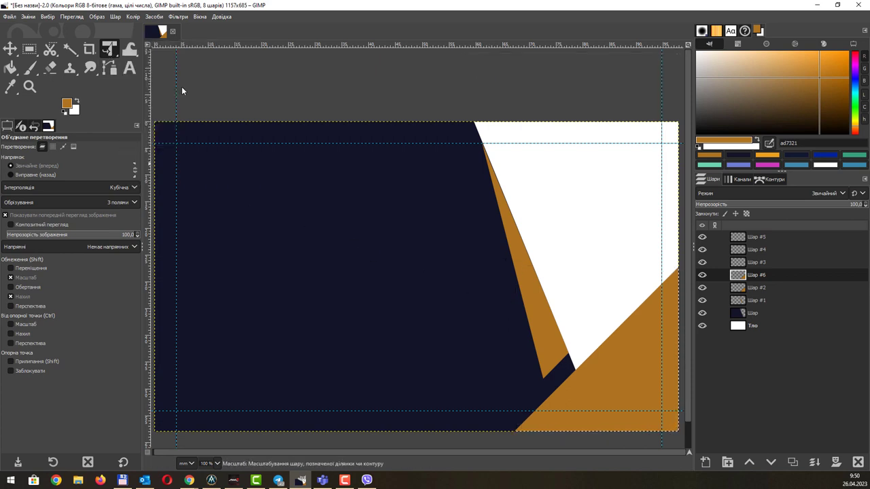
left_click(639, 375)
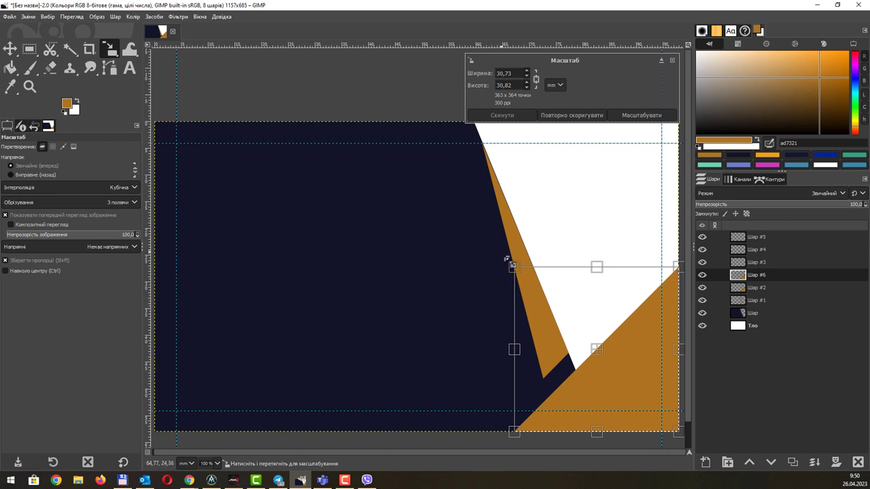
left_click_drag(515, 268, 558, 309)
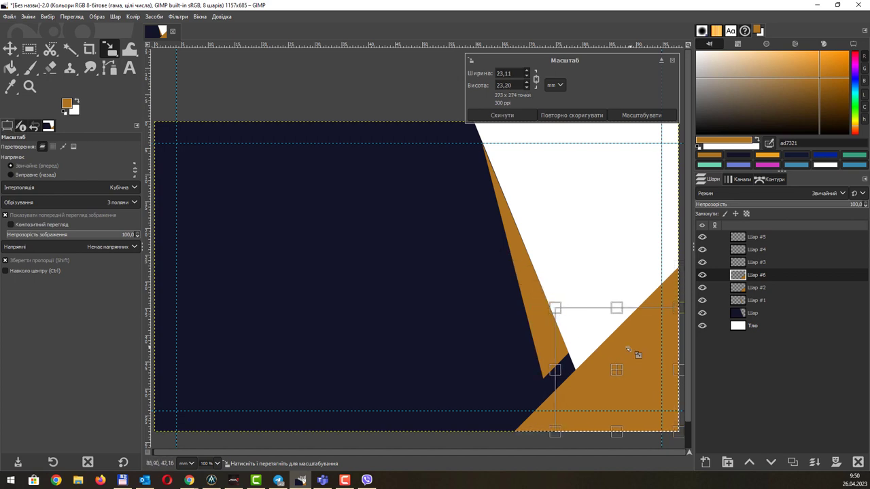
left_click_drag(628, 350, 584, 312)
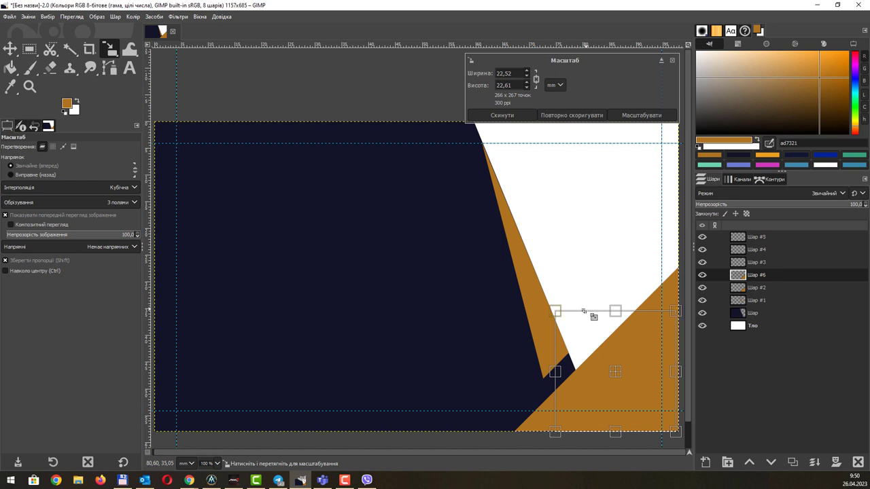
left_click(701, 288)
left_click(702, 288)
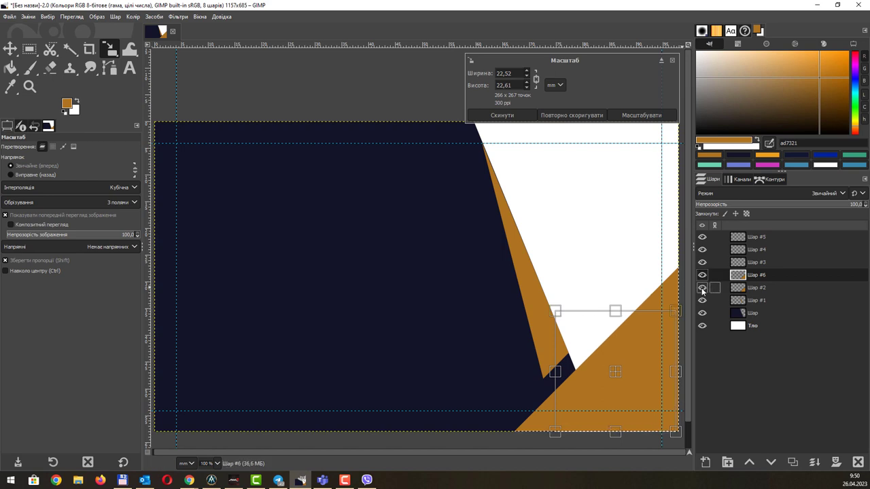
left_click(702, 288)
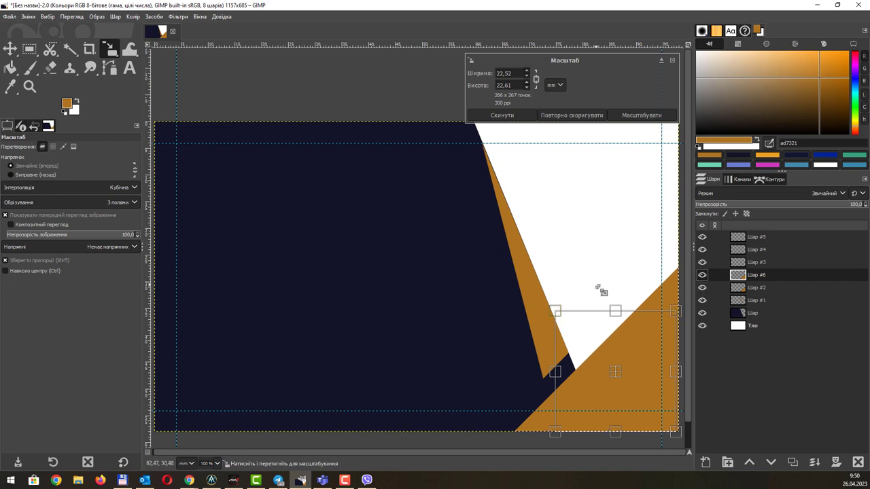
left_click(702, 274)
left_click(625, 114)
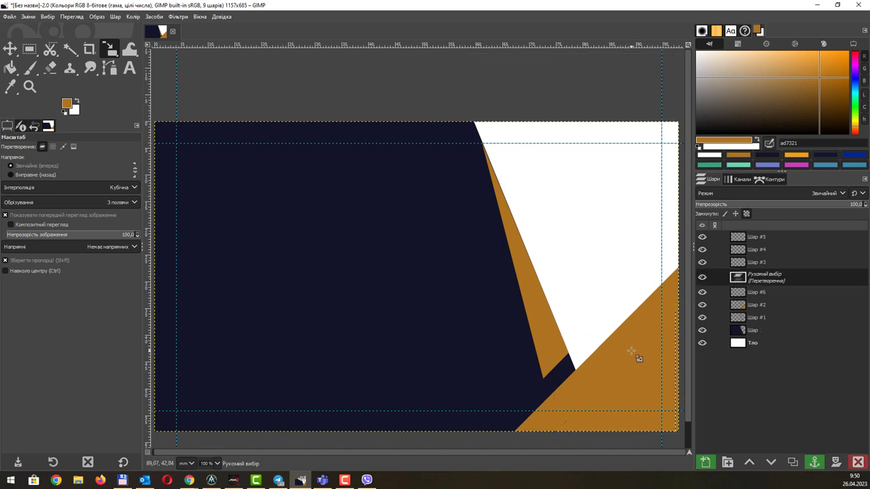
Move the small gold triangle to the centre, shrink it to about 15,4 mm, and sample navy.
key("m")
mouse_move(621, 384)
left_mouse_down()
mouse_move(487, 301)
mouse_move(443, 322)
left_mouse_up()
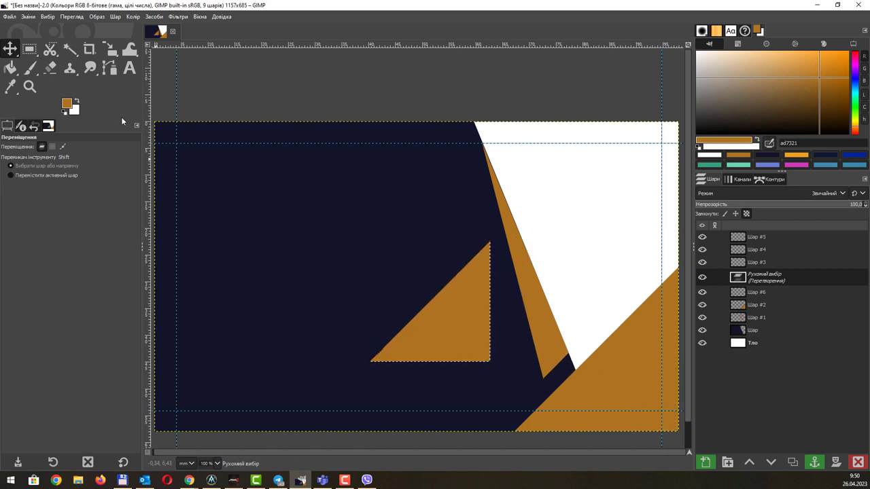
key("shift+s")
left_click(455, 329)
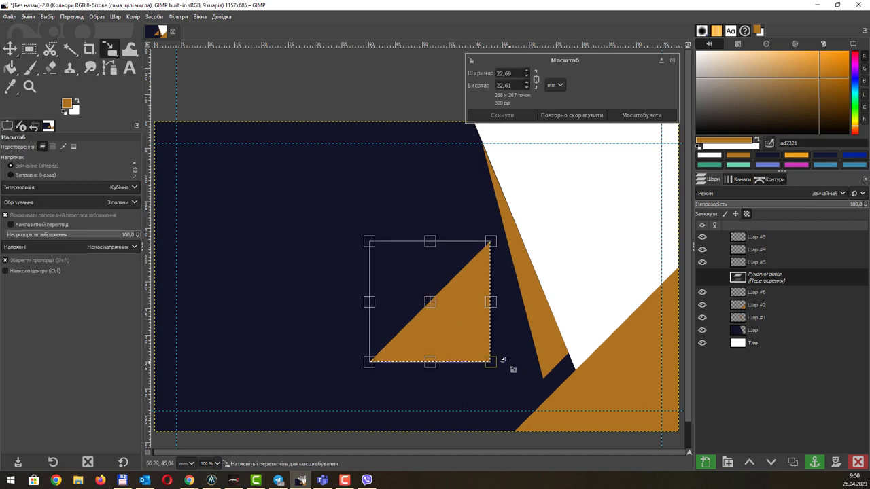
left_click_drag(490, 360, 436, 303)
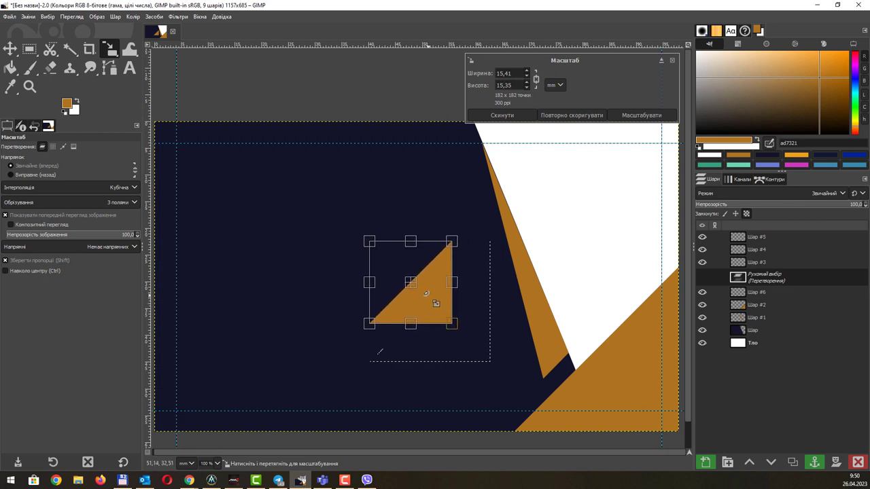
key("Return")
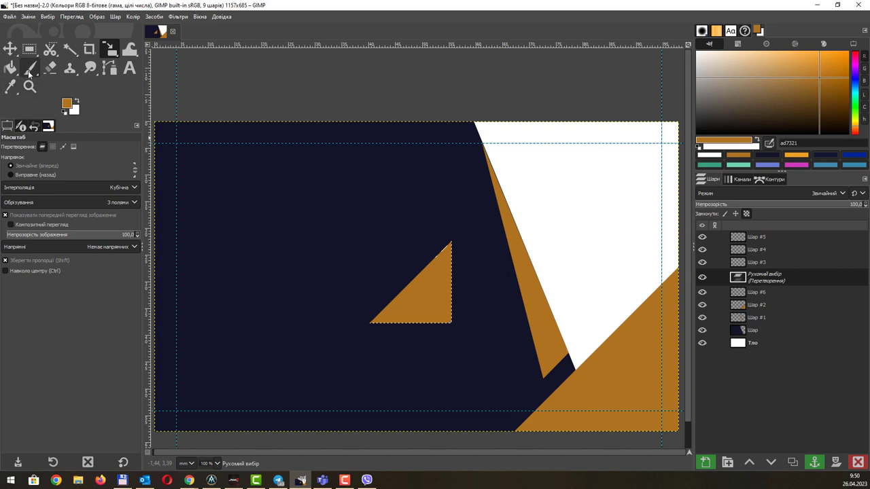
left_click(10, 86)
left_click(450, 184)
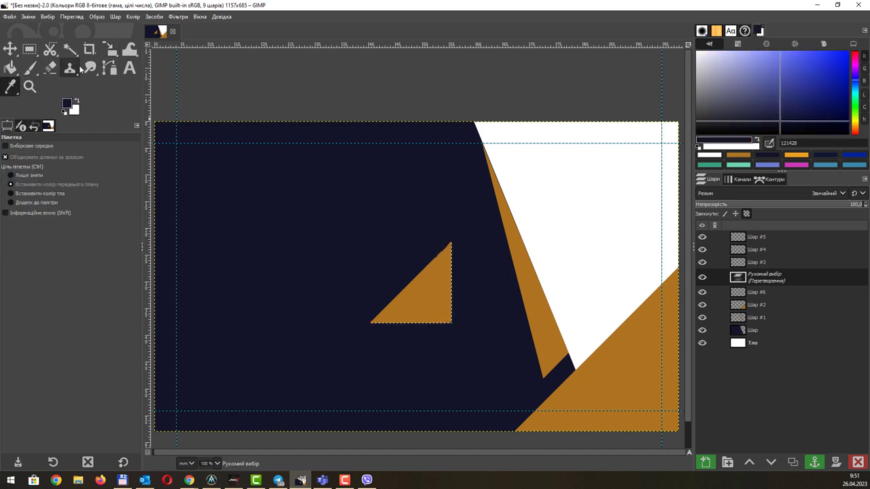
Fill the small triangle with navy and move it onto the gold lower-right corner.
key("shift+b")
left_click(438, 295)
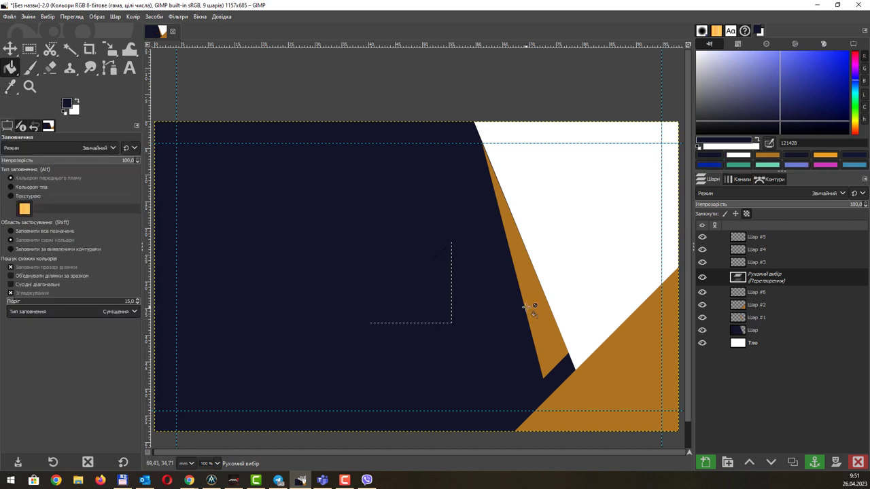
key("m")
left_click_drag(429, 297, 657, 388)
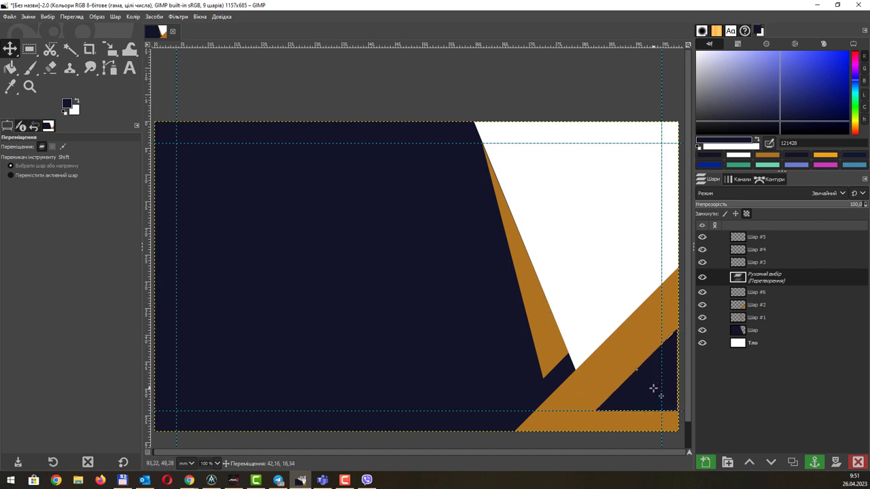
left_click_drag(656, 388, 655, 377)
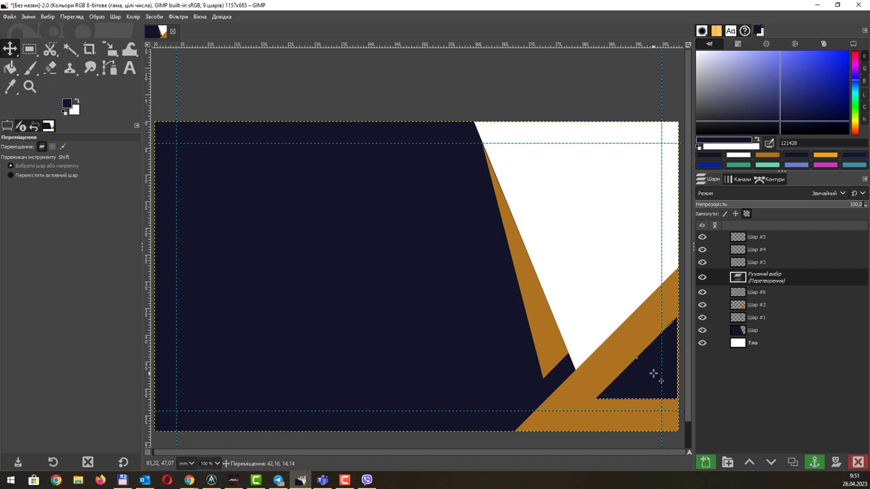
left_click_drag(655, 376, 657, 372)
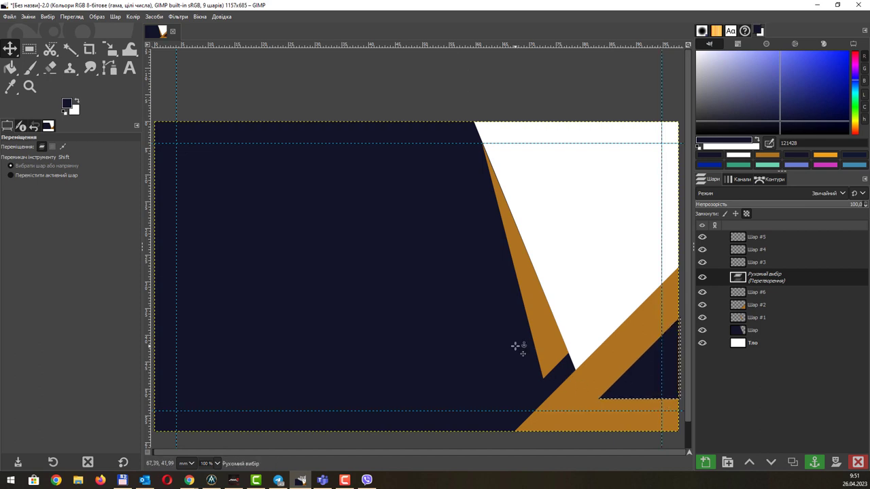
key("shift")
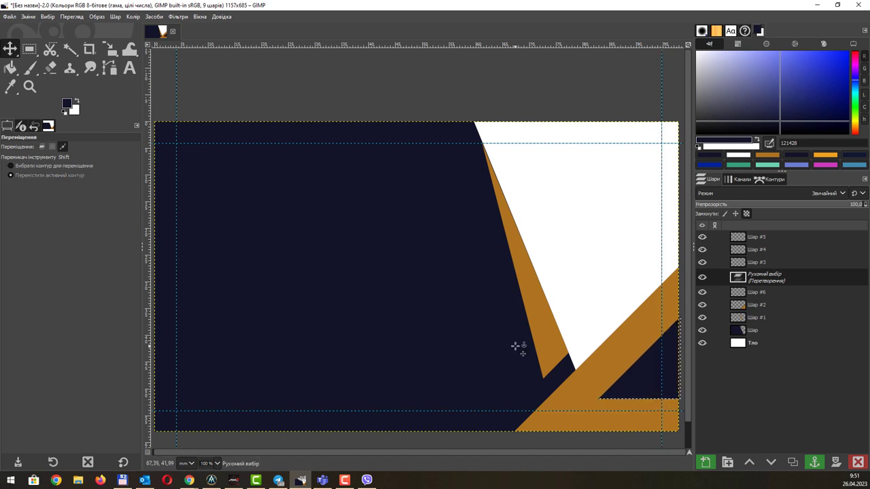
key("shift")
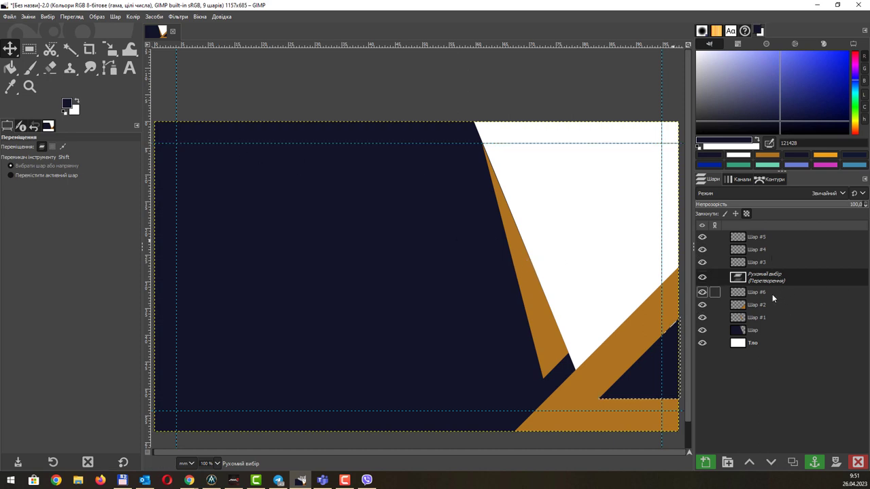
Convert the floating selection into a new layer, Перетворення, and make Шар #6 active.
left_click(765, 261)
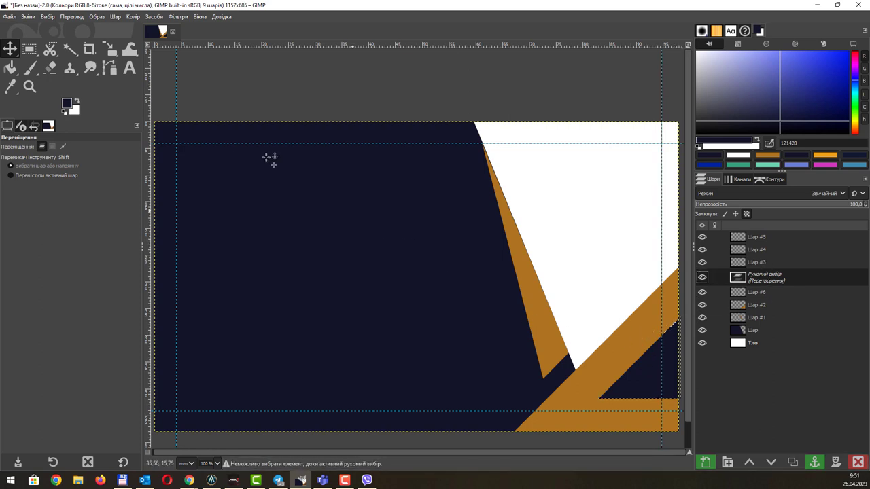
left_click(91, 19)
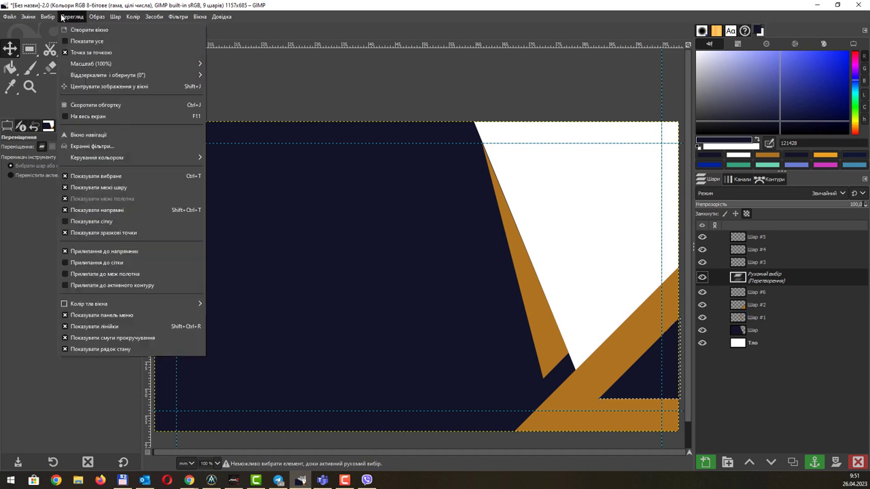
left_click(195, 87)
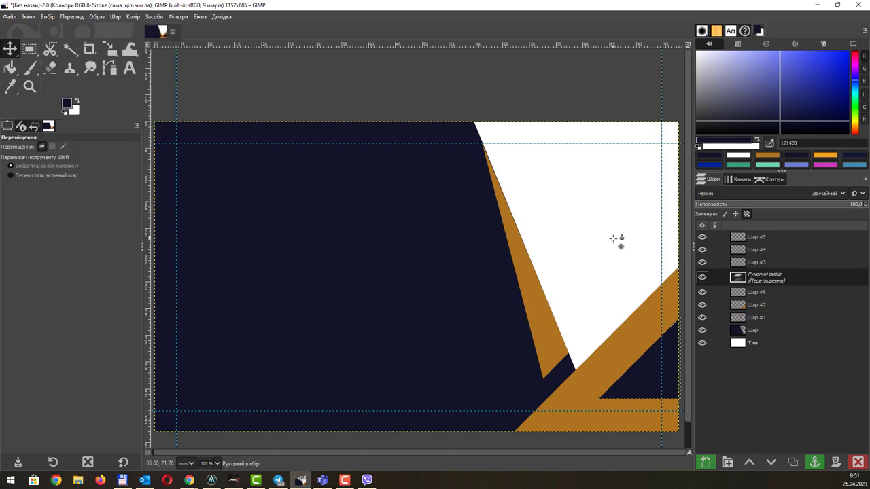
left_click(764, 293)
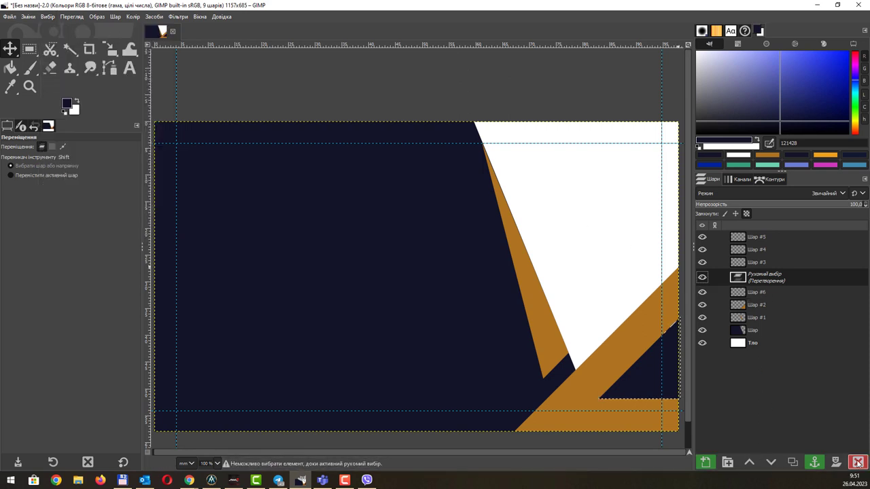
left_click(705, 462)
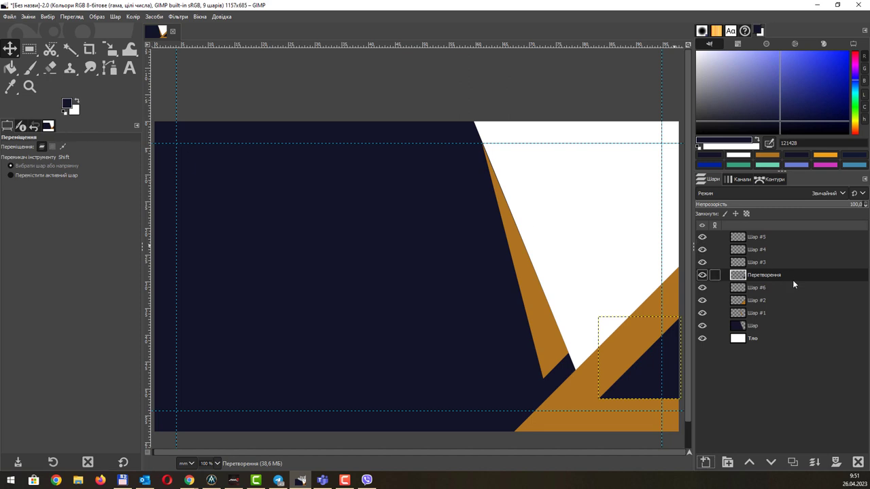
left_click(767, 286)
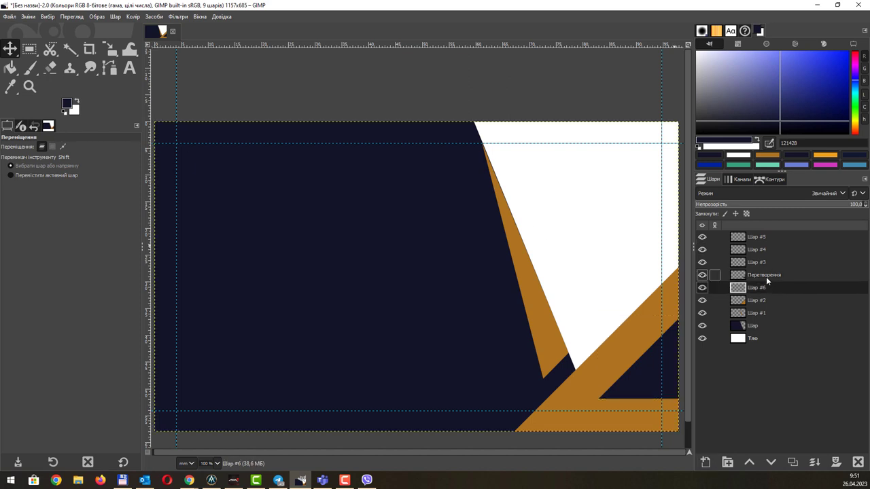
Lower the Перетворення layer one step so it sits beneath Шар #6.
left_click(768, 275)
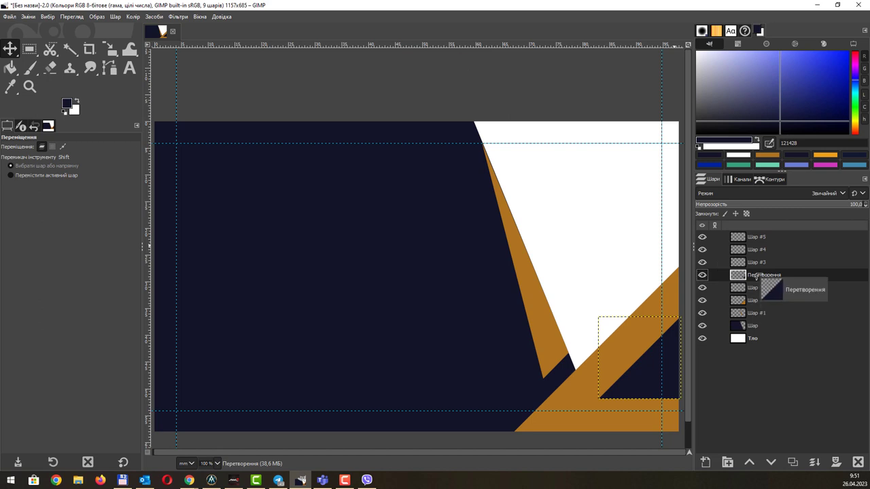
left_click(770, 462)
left_click(762, 276)
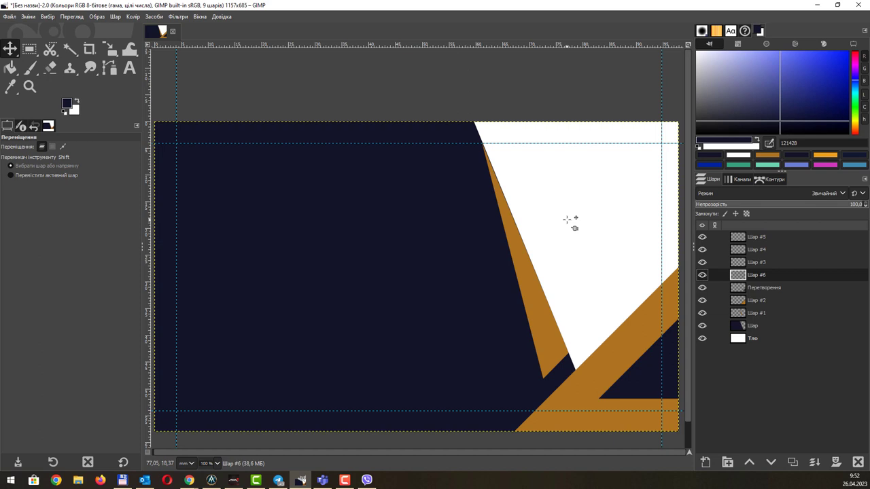
Select a thin horizontal strip on the navy area and sample the stripe's gold colour.
left_click(30, 50)
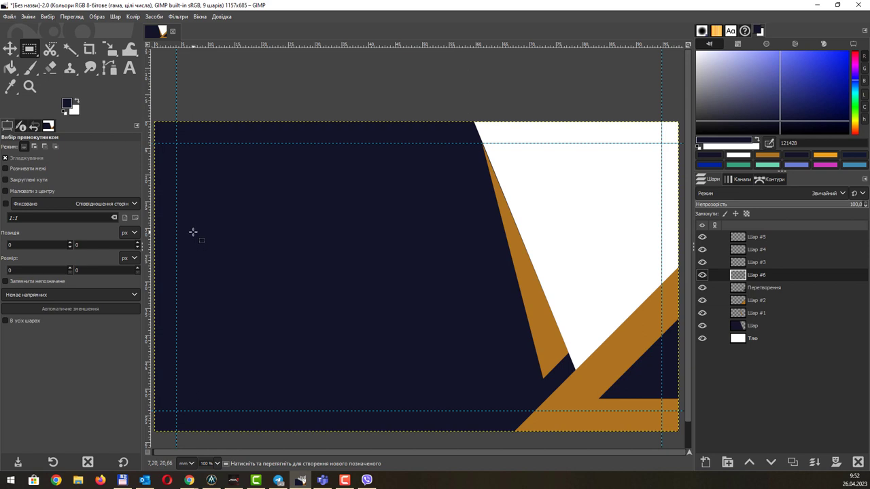
mouse_move(193, 233)
left_mouse_down()
mouse_move(378, 241)
mouse_move(364, 239)
left_mouse_up()
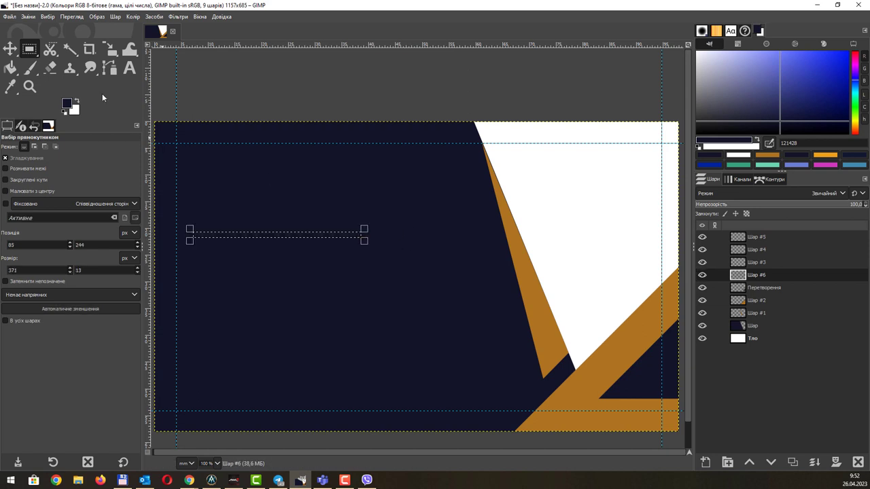
left_click(11, 86)
left_click(544, 295)
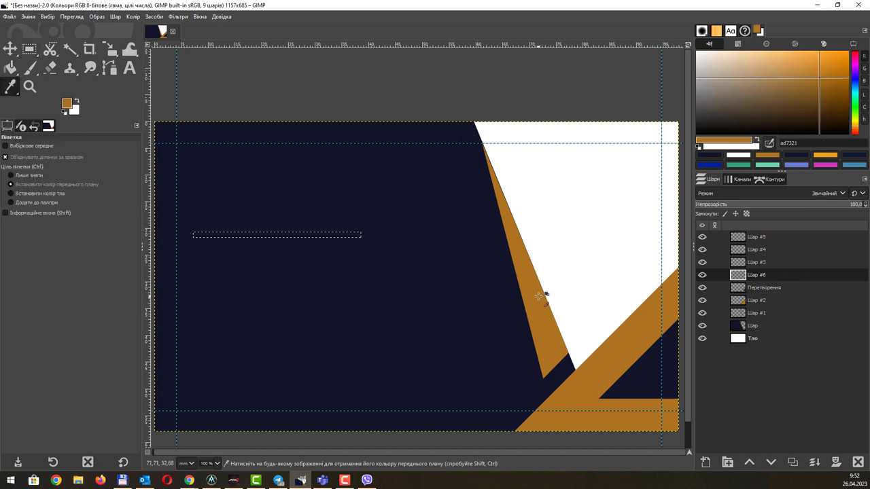
Fill the strip with gold, nudge the bar slightly, and clear the selection.
left_click(11, 67)
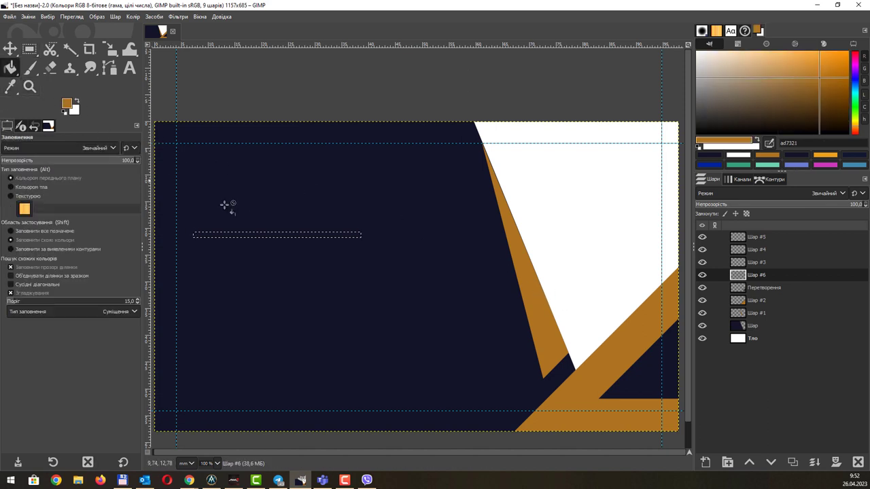
left_click(247, 233)
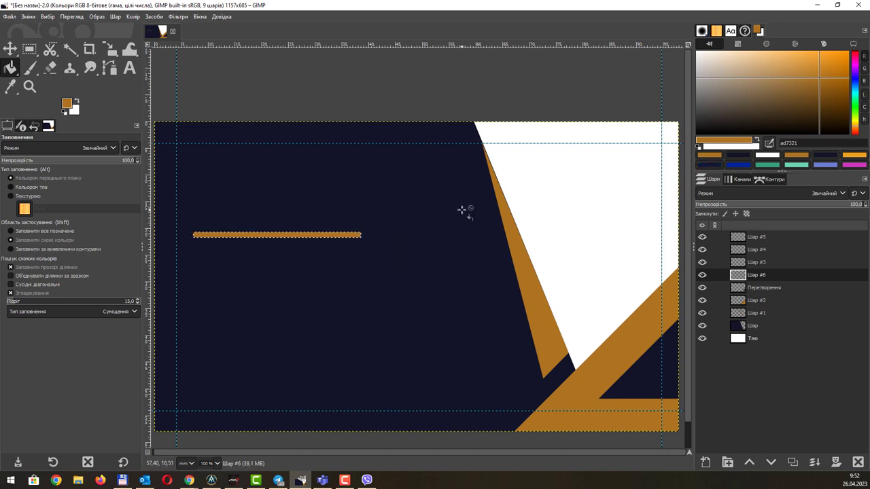
left_click(11, 48)
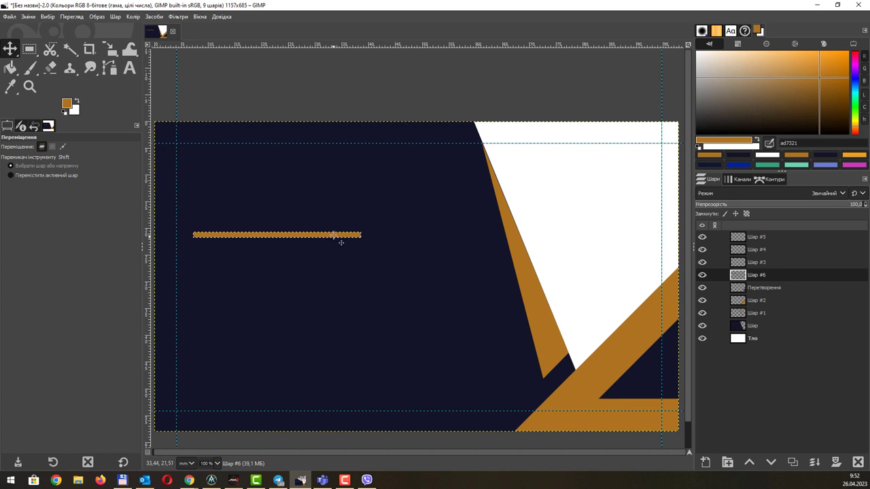
mouse_move(340, 240)
left_mouse_down()
mouse_move(336, 247)
mouse_move(340, 237)
left_mouse_up()
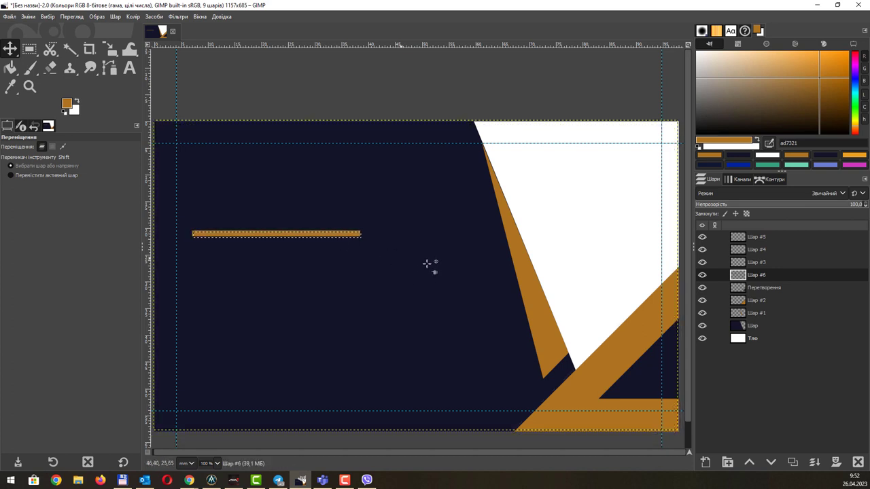
key("ctrl+shift+a")
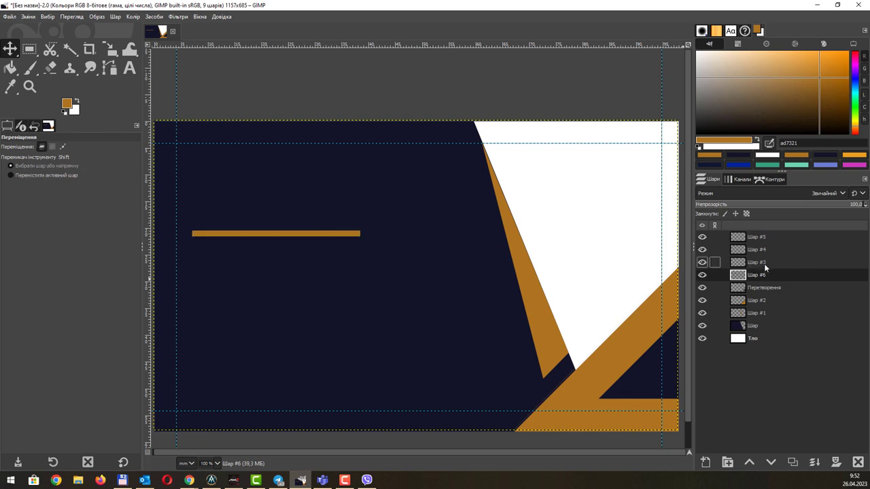
Rename the gold rule layer Шар #6 to Лінія.
left_click(702, 275)
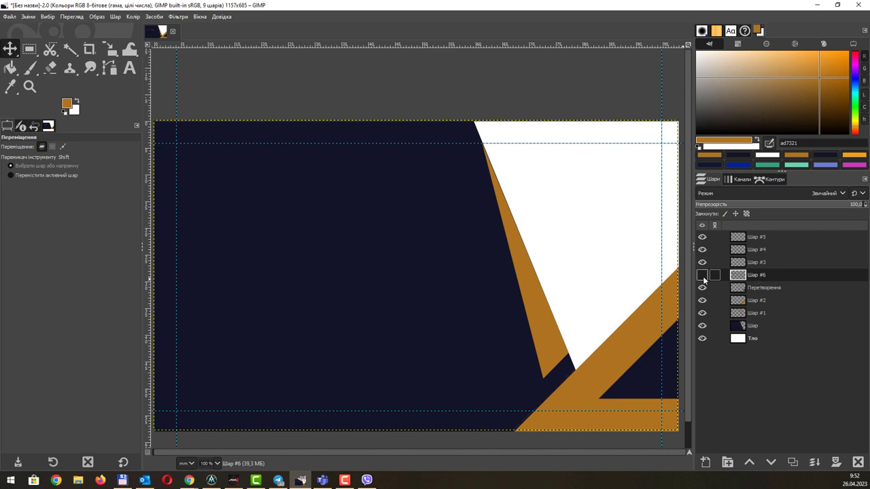
double_click(758, 275)
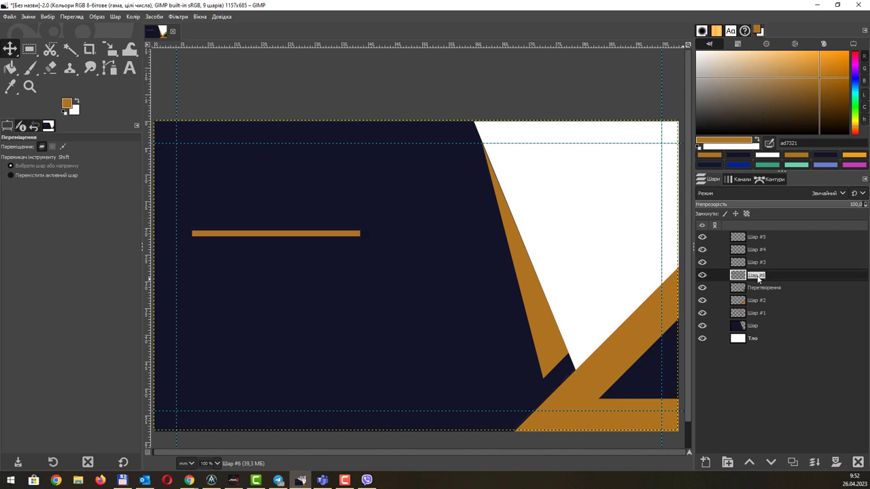
type("лі")
type("ія")
key("Return")
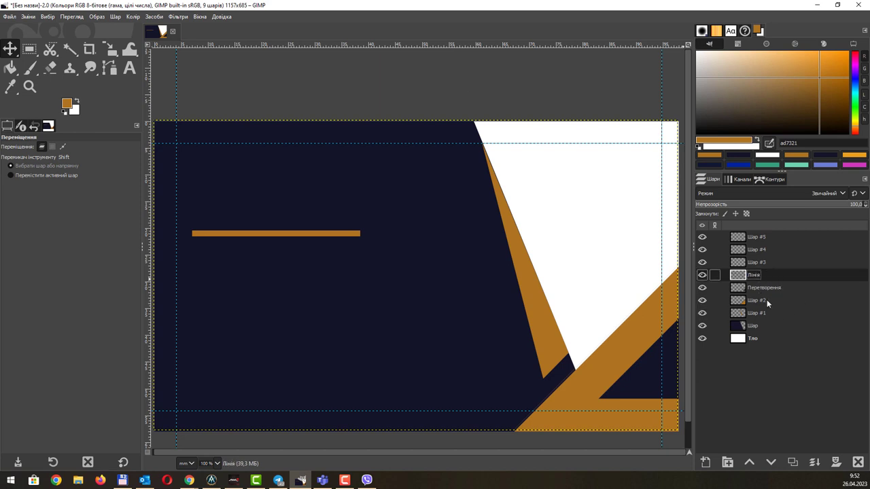
Rename Перетворення to Трикутник and Шар #2 to Трикутник #1.
left_click(763, 288)
double_click(763, 288)
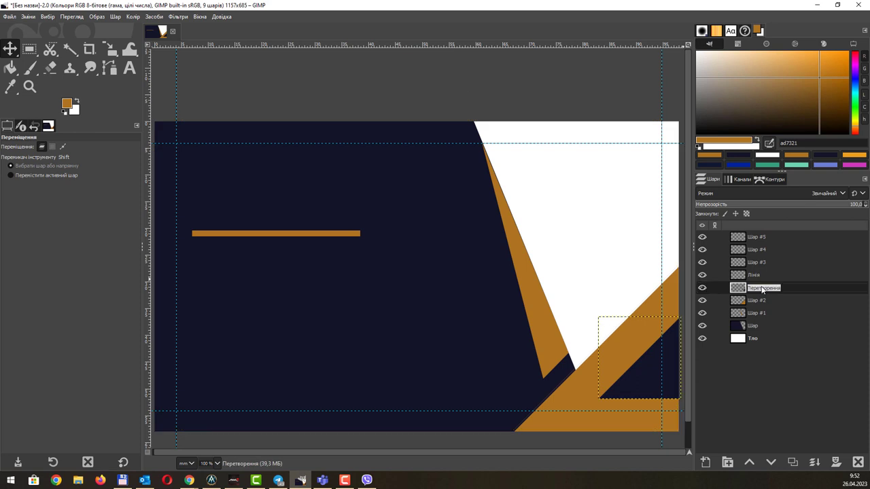
type("Трикутник")
key("Return")
left_click(760, 301)
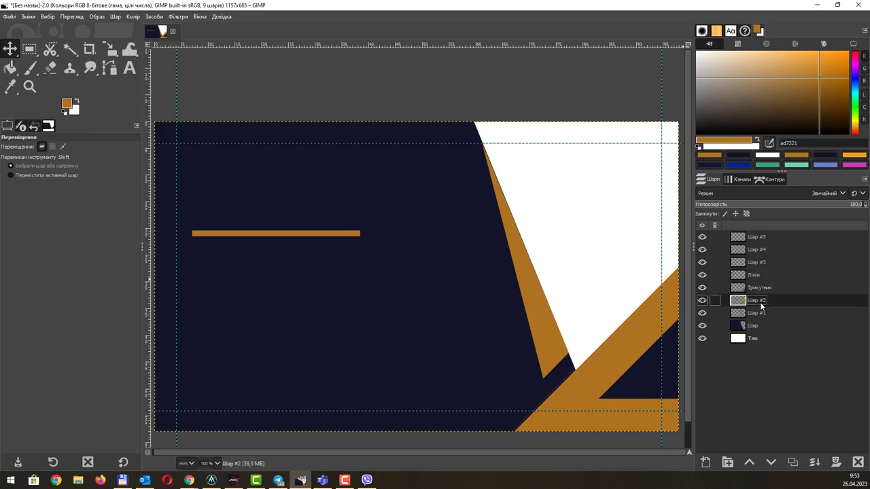
double_click(757, 301)
key("Return")
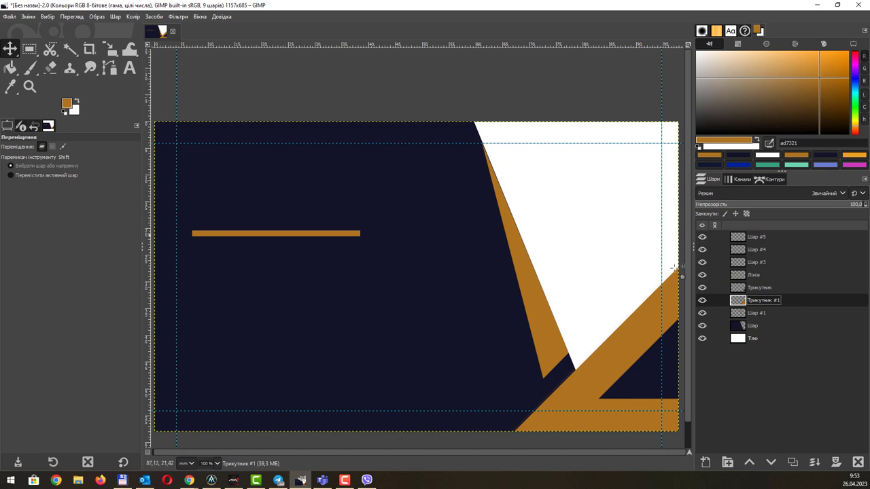
Create a new layer group named Базове тло above the Трикутник layer.
left_click(762, 337)
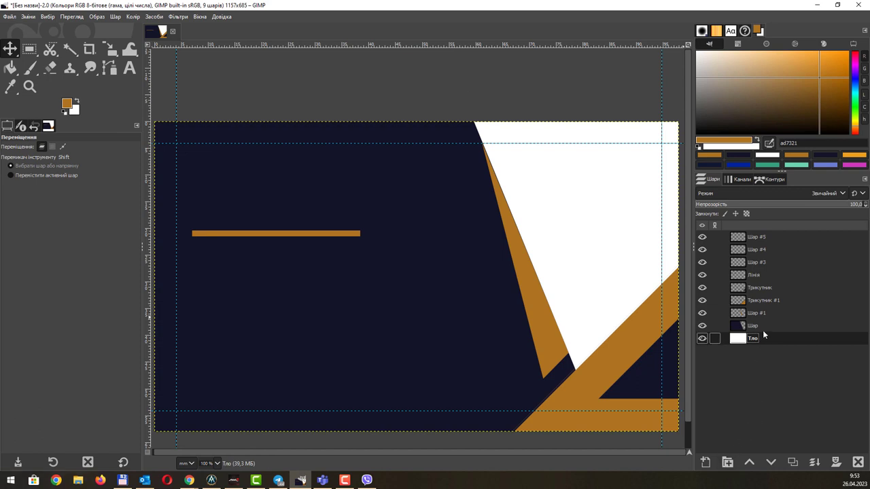
left_click(761, 288)
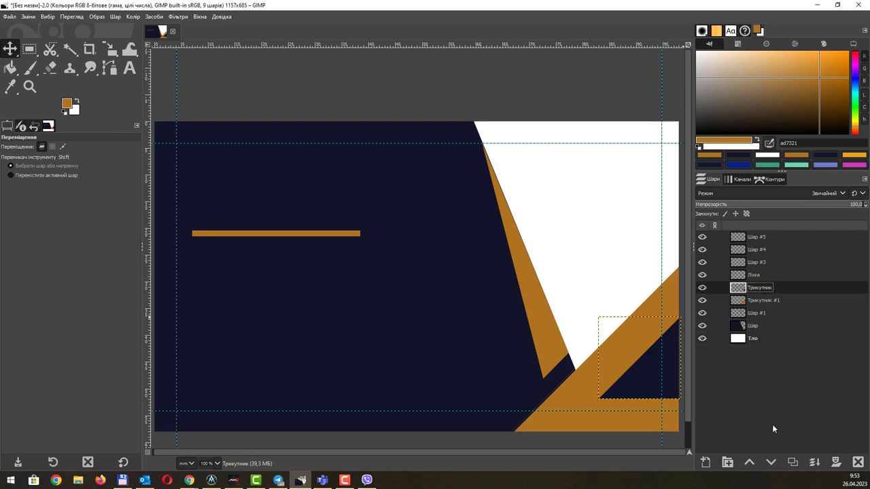
left_click(727, 464)
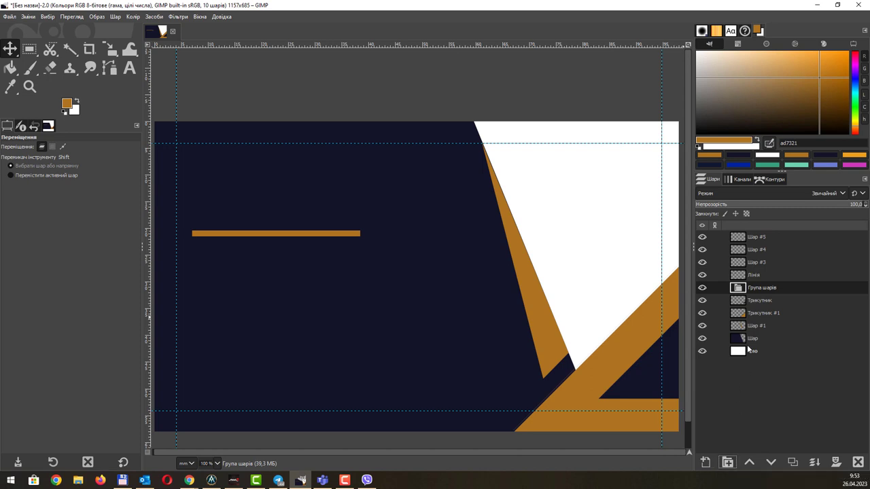
double_click(764, 289)
type("тло")
key("Return")
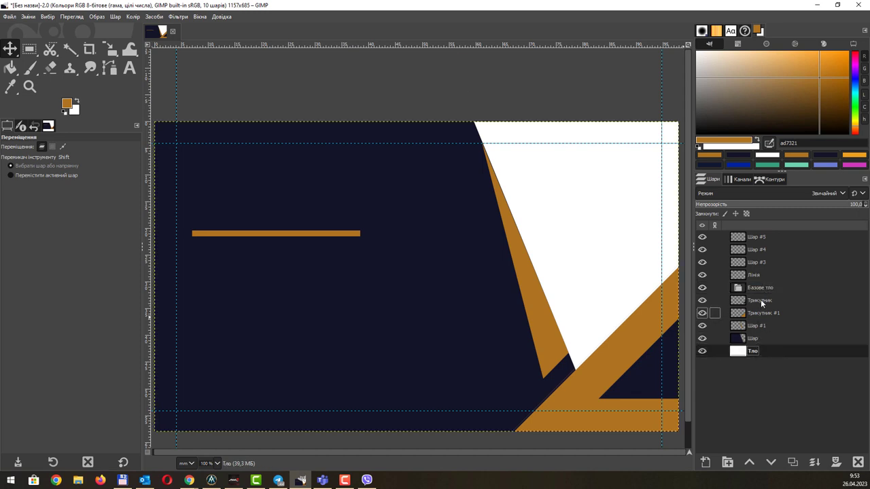
Move the Трикутник layer into the Базове тло group.
left_click(760, 299)
left_click(760, 314)
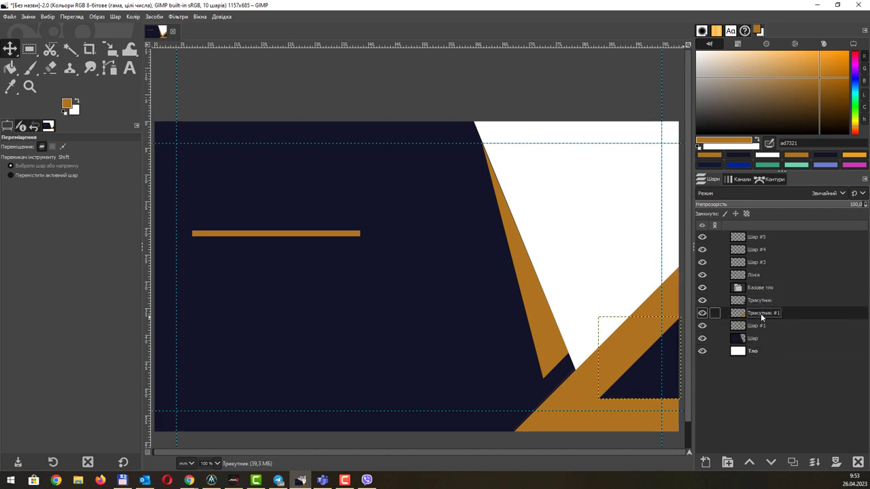
left_click(761, 299)
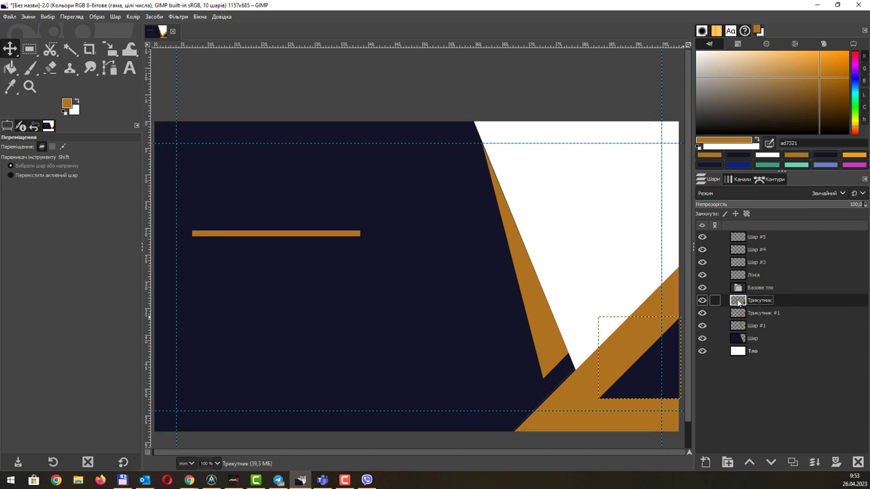
left_click_drag(752, 304, 743, 289)
Check the Базове тло group properties and drag the Шар layer up toward the group.
left_click(761, 339)
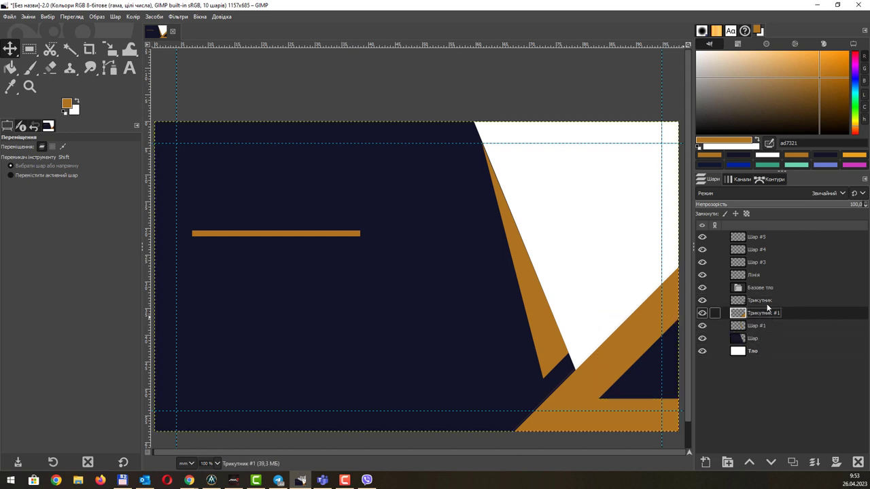
double_click(737, 287)
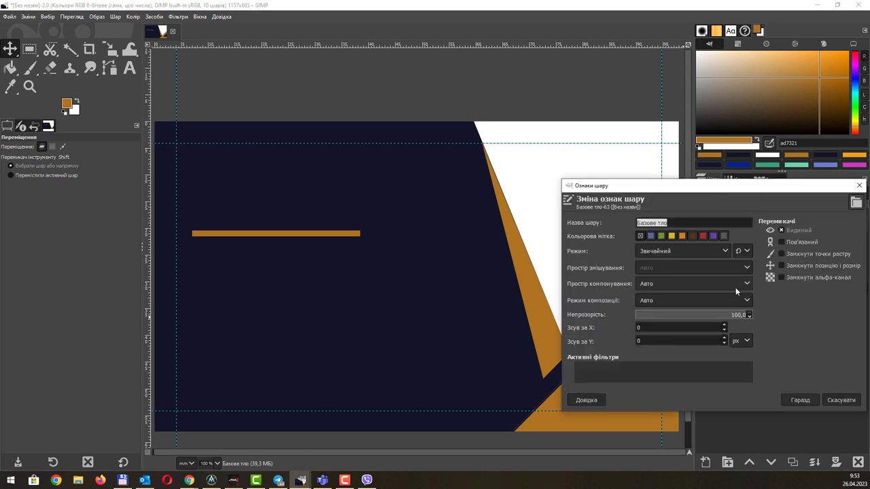
key("Escape")
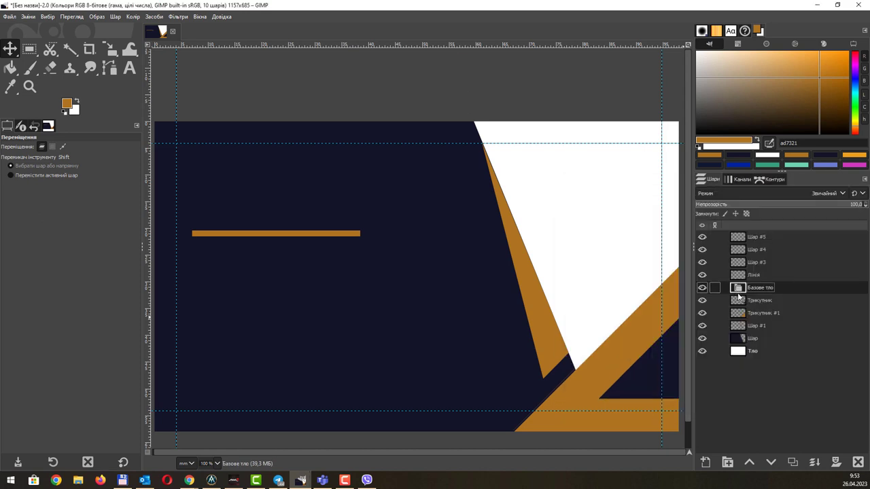
left_click(760, 300)
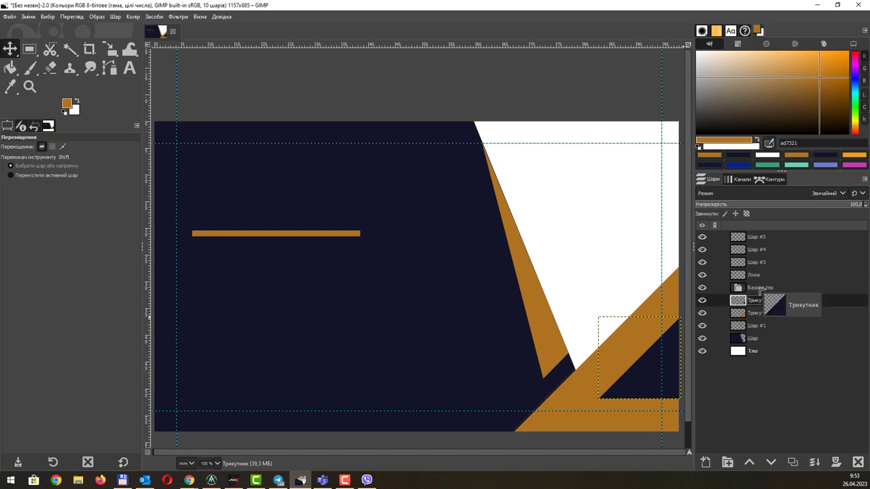
left_click(761, 315)
left_click(759, 324)
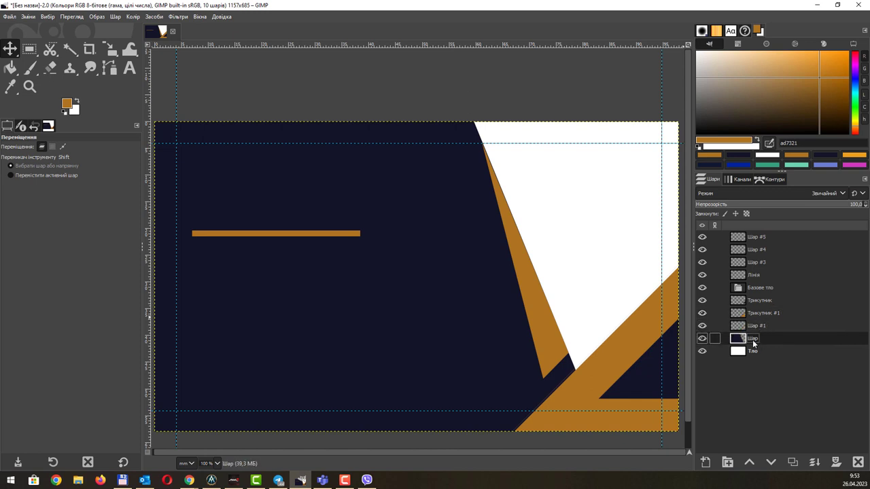
left_click_drag(757, 341, 739, 289)
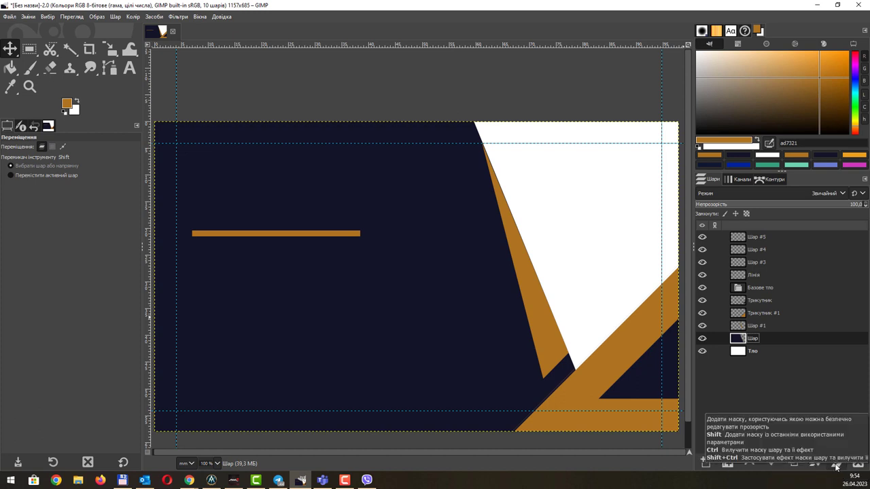
Give the Базове тло group a brown colour tag in its layer attributes.
left_click(755, 290)
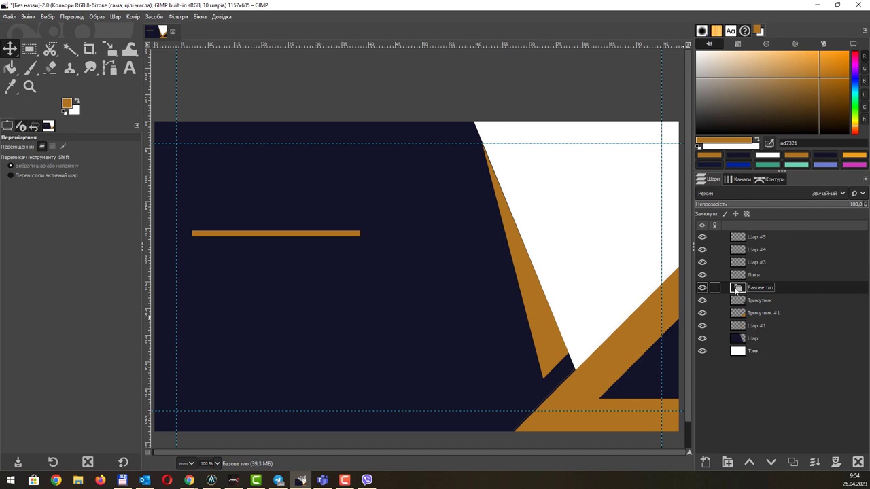
right_click(738, 289)
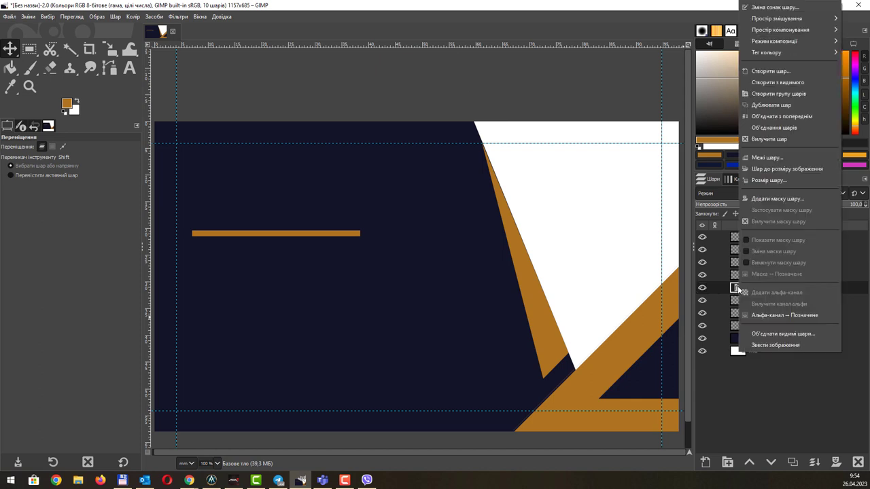
left_click(737, 286)
double_click(756, 289)
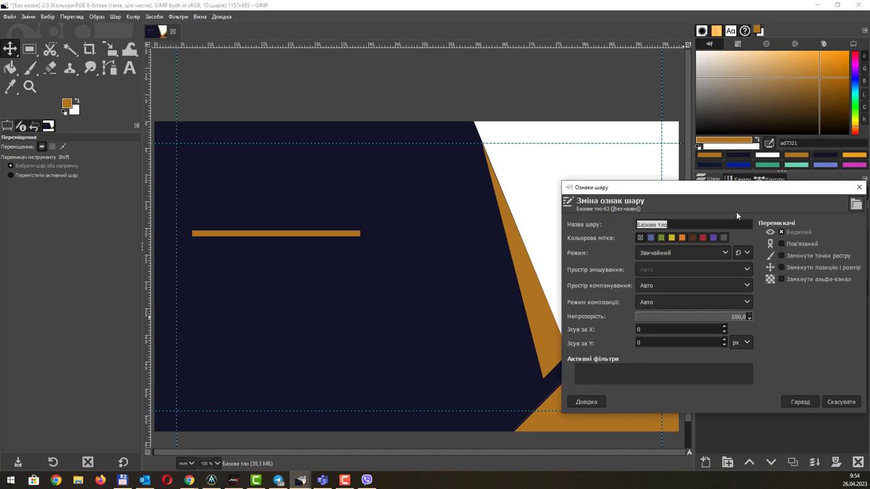
left_click_drag(735, 188, 644, 167)
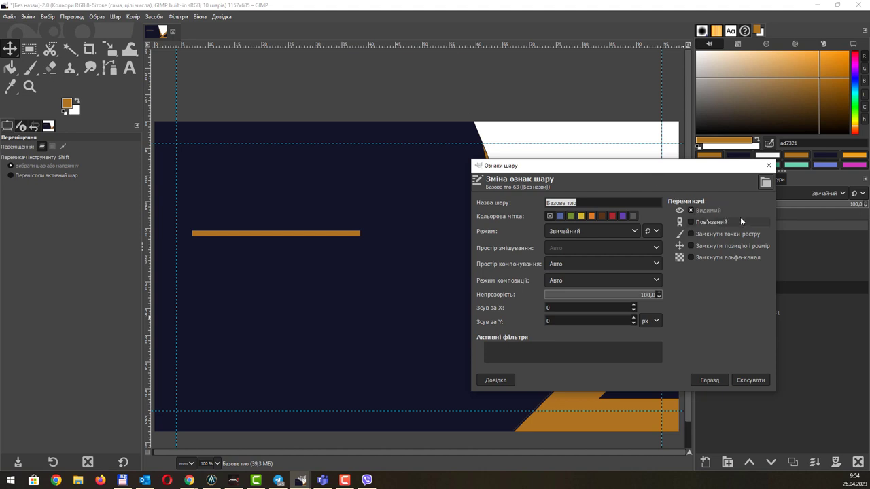
left_click(600, 216)
left_click(710, 380)
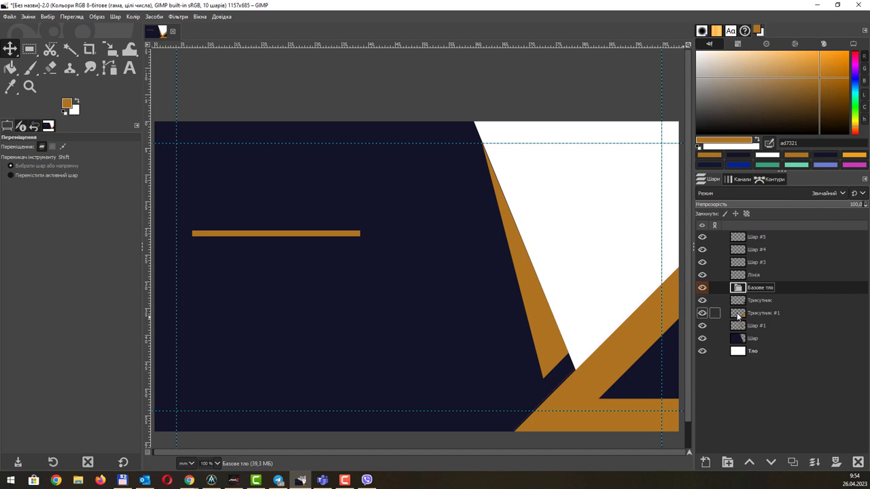
Briefly hide and reshow the Трикутник triangle, then select the Лінія layer.
left_click(760, 300)
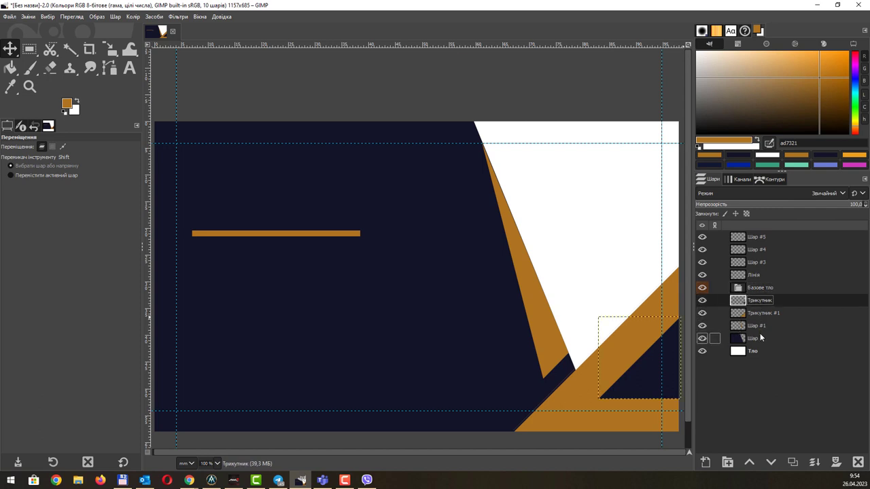
mouse_move(702, 299)
left_mouse_down()
mouse_move(706, 292)
mouse_move(702, 299)
left_mouse_up()
left_click(702, 300)
left_click(756, 277)
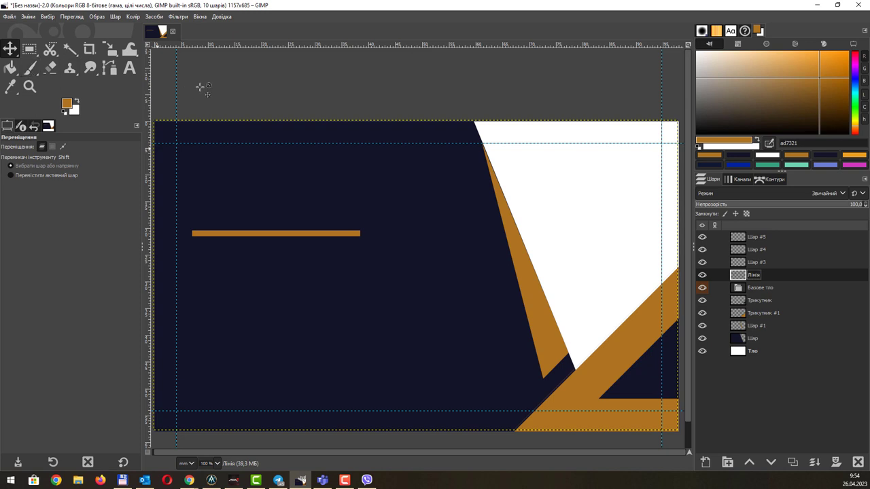
Draw a text box above the gold rule and type the cardholder's full name.
left_click(129, 68)
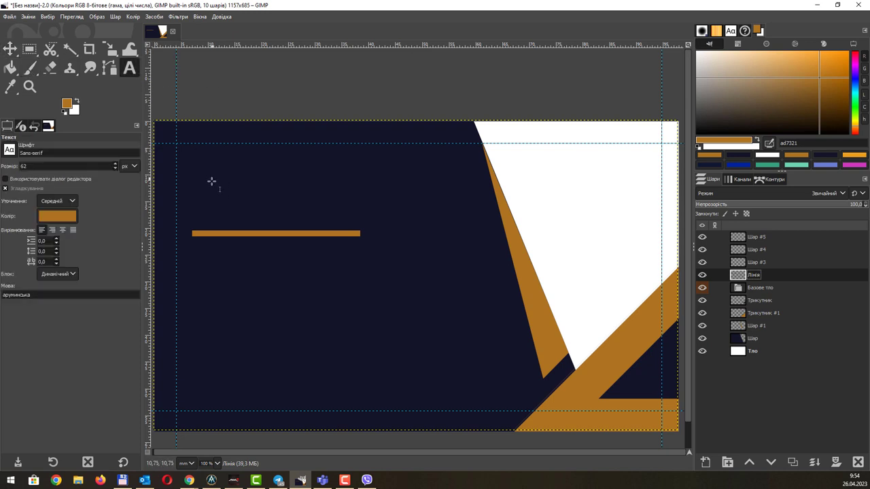
left_click_drag(201, 159, 441, 199)
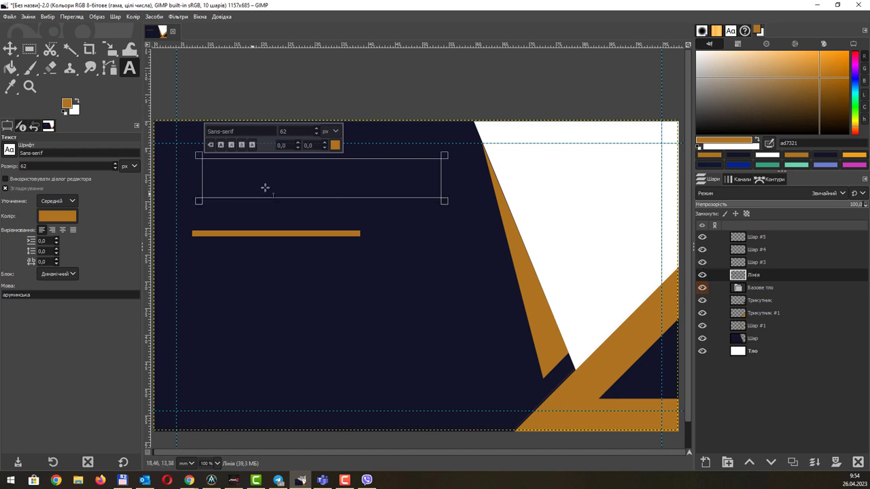
type("B")
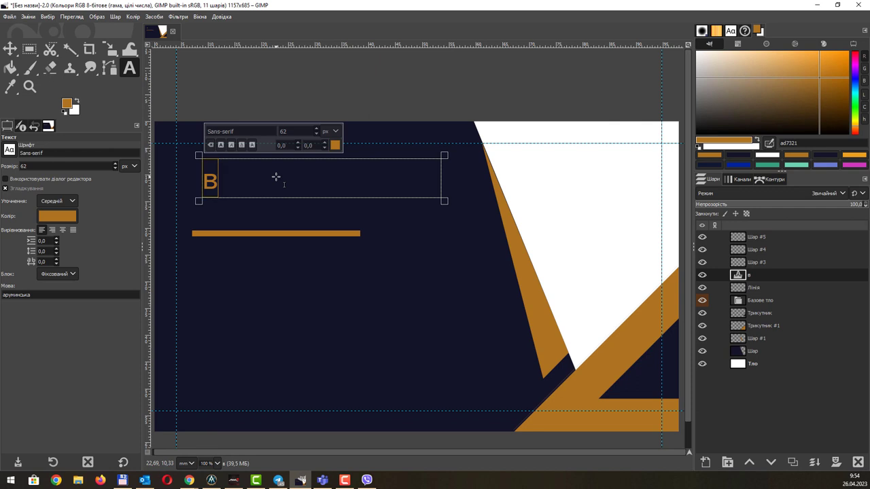
key("BackSpace")
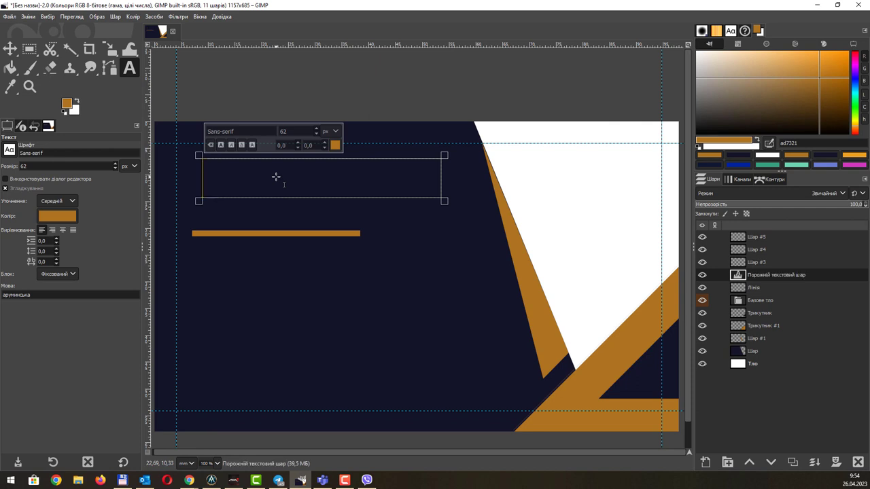
type("IB")
key("BackSpace")
key("BackSpace")
type("Ma")
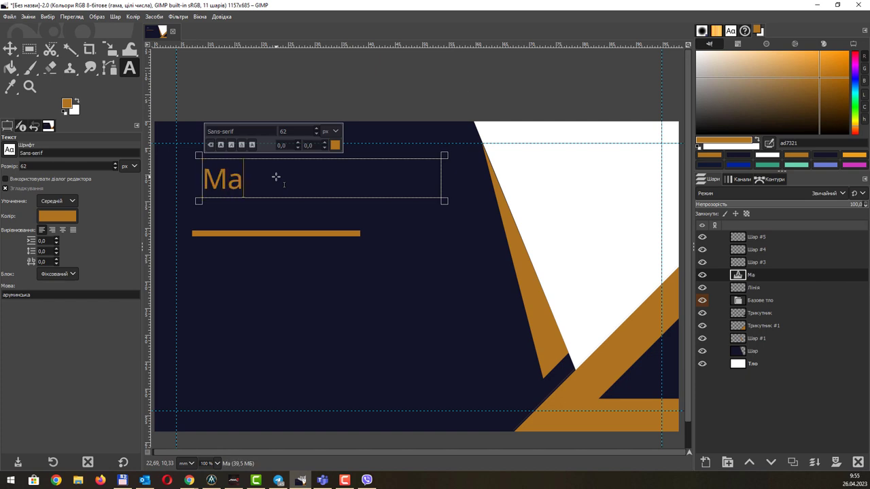
key("BackSpace")
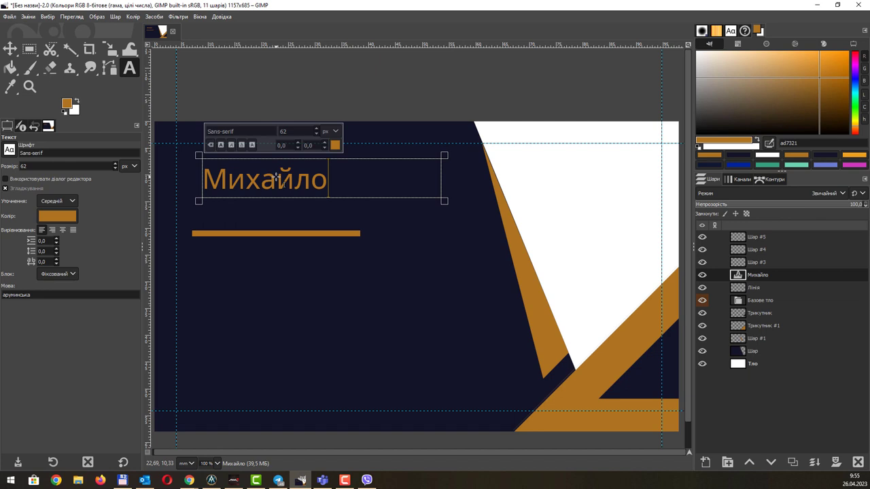
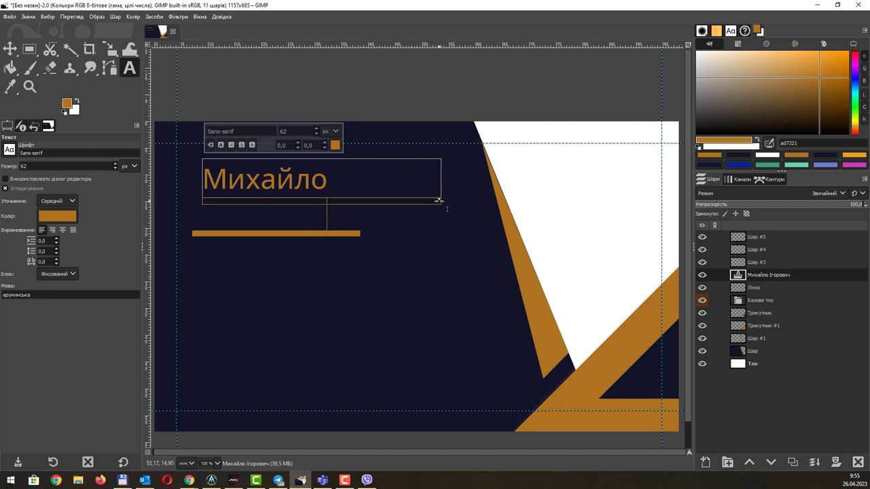
Set the name to 42 px, colour the first name white, and make it bold.
key("ctrl+a")
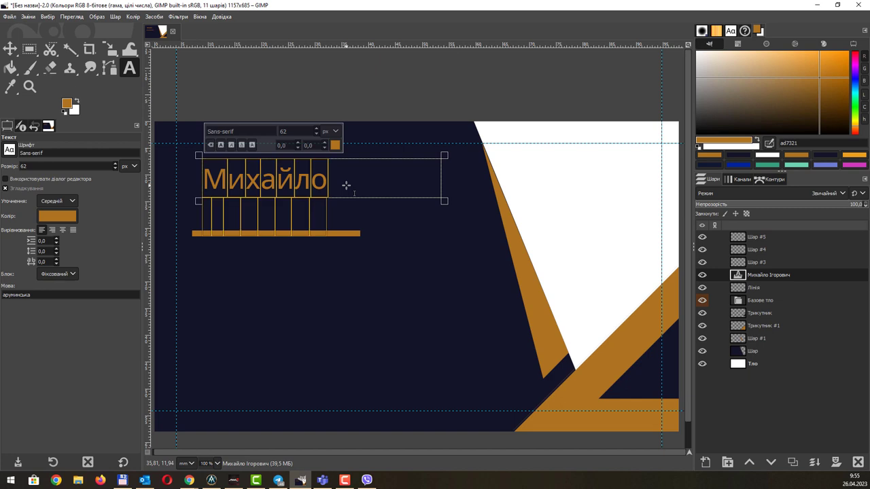
double_click(283, 131)
type("42")
key("Return")
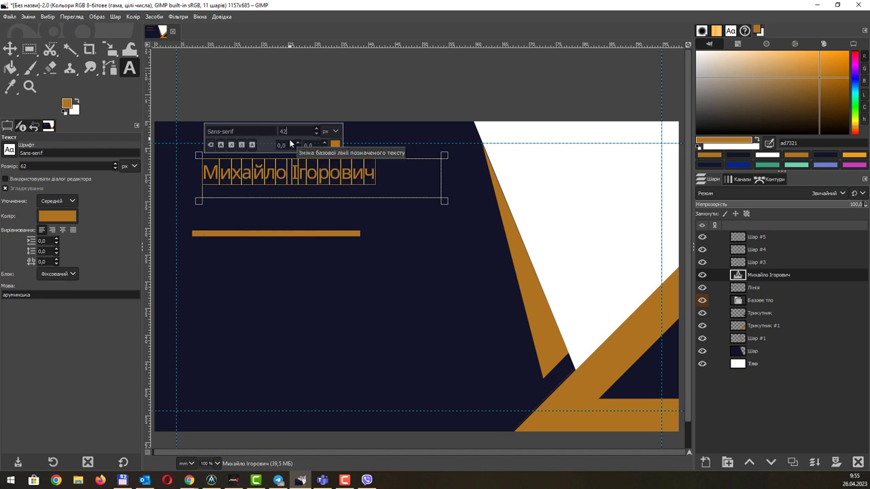
left_click(284, 183)
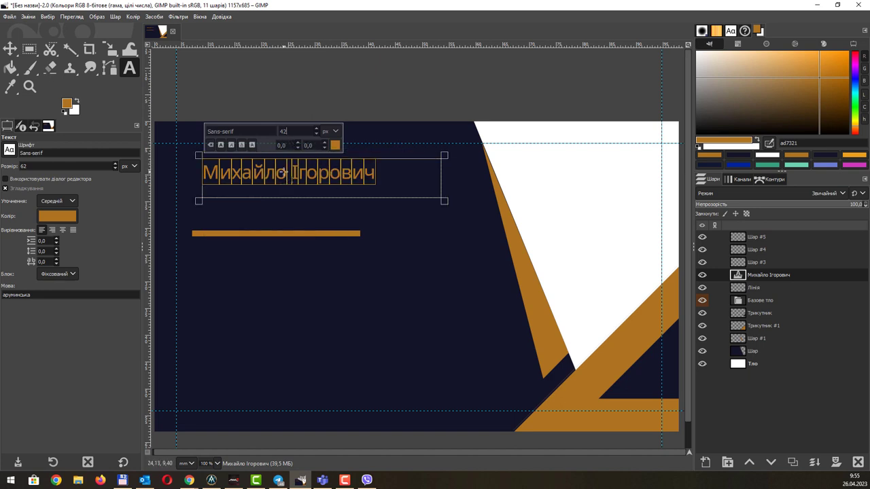
left_click_drag(287, 173, 194, 174)
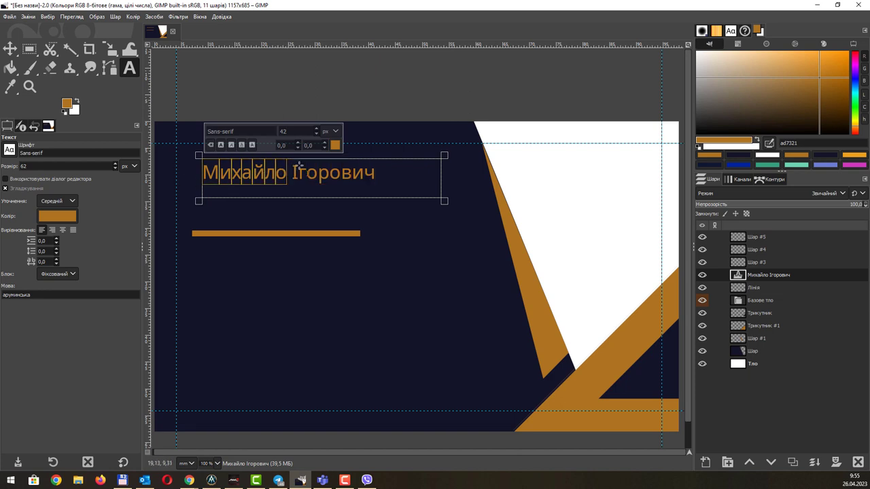
left_click(334, 145)
left_click_drag(285, 119, 252, 100)
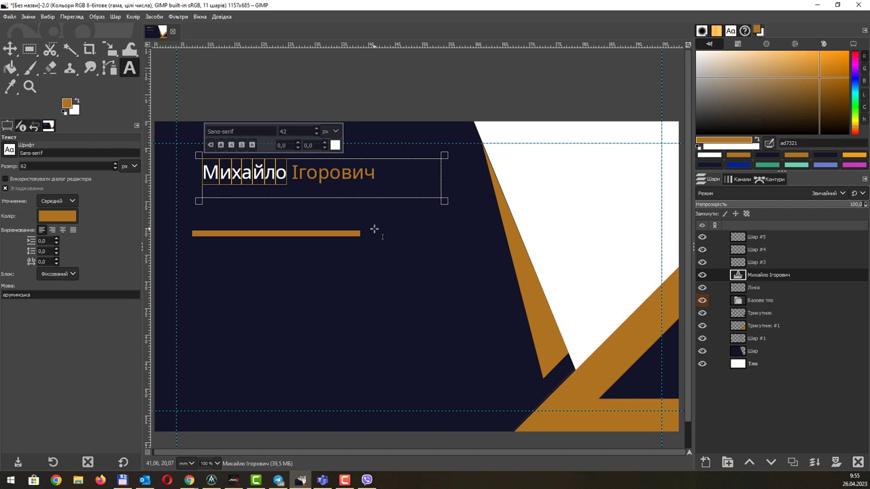
double_click(376, 172)
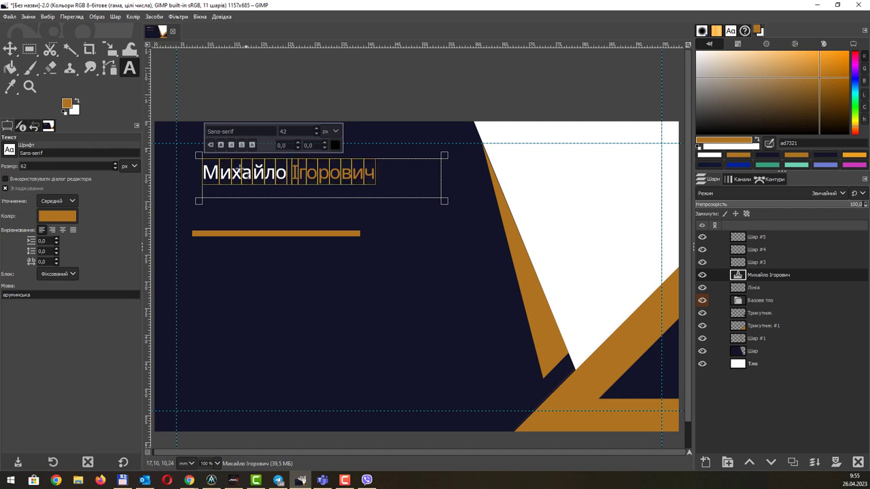
left_click(221, 145)
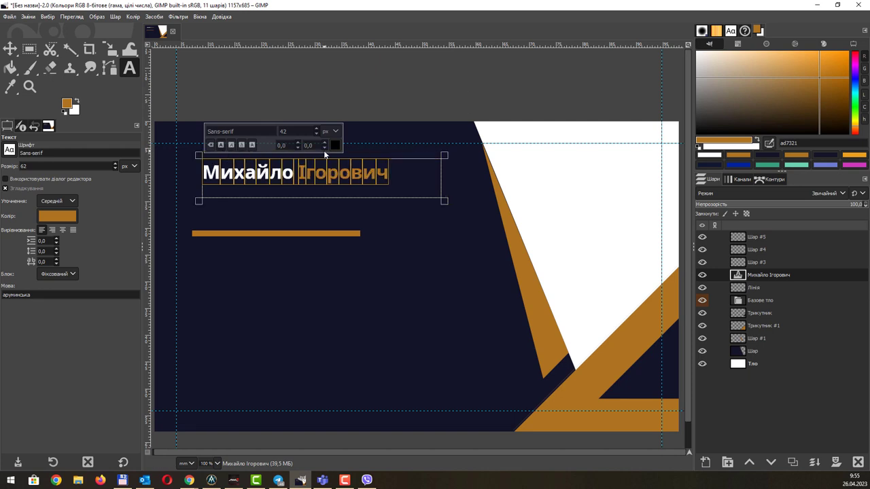
Reposition the name text on the navy area above the gold rule.
left_click(15, 52)
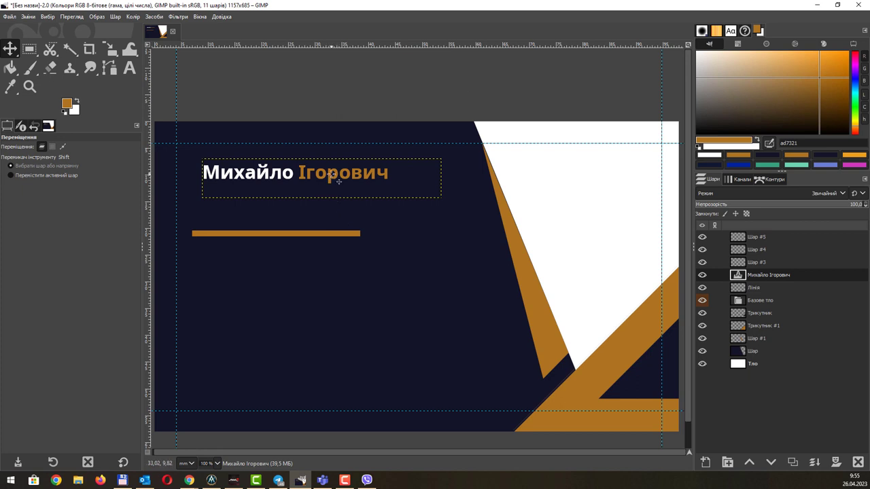
left_click(44, 174)
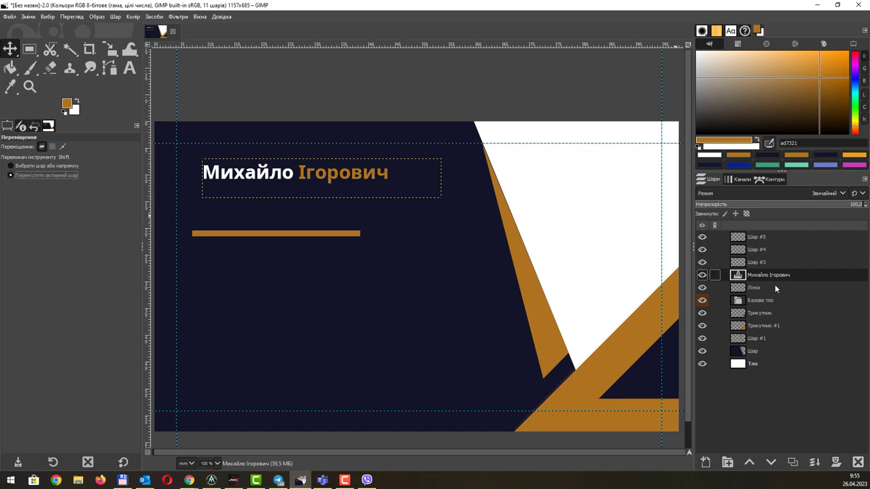
mouse_move(334, 185)
left_mouse_down()
mouse_move(368, 206)
mouse_move(330, 194)
left_mouse_up()
left_click(755, 287)
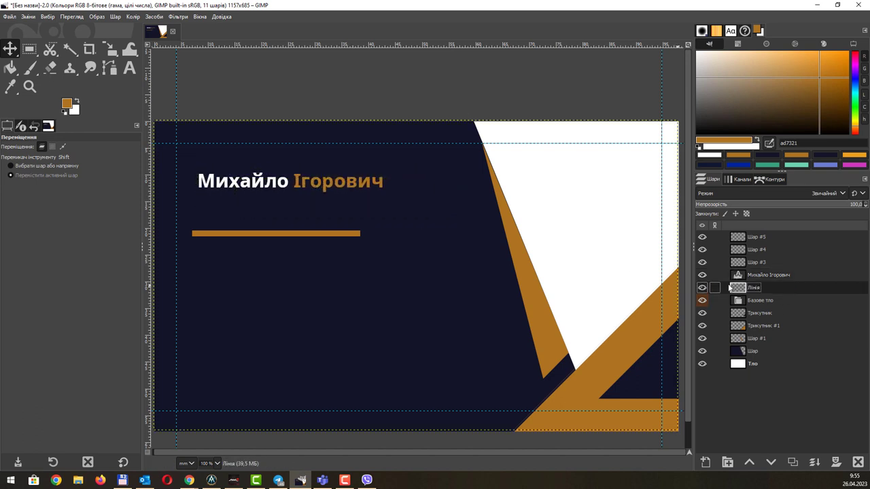
left_click(745, 274)
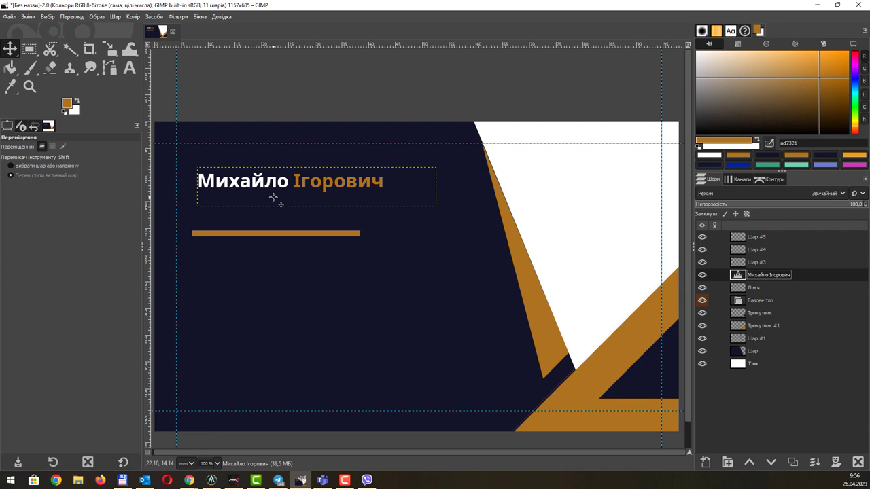
left_click_drag(313, 189, 304, 189)
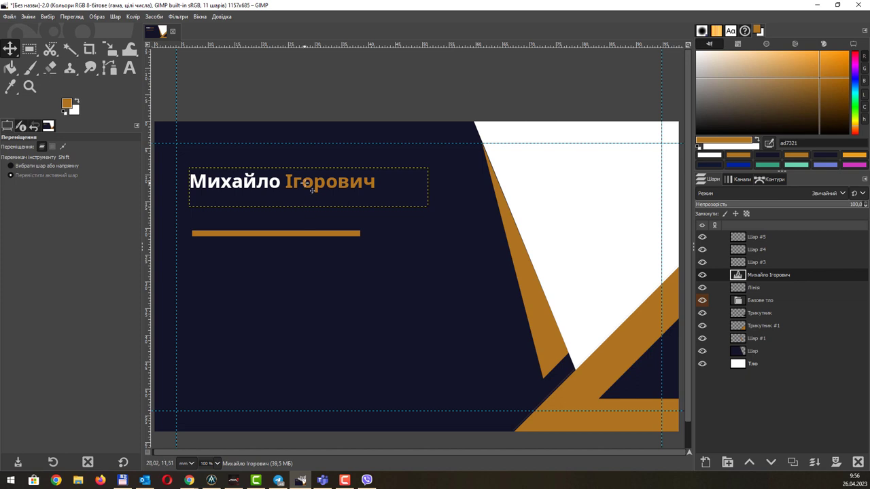
Resize the name's text box to fit and commit the text layer's new name.
double_click(762, 275)
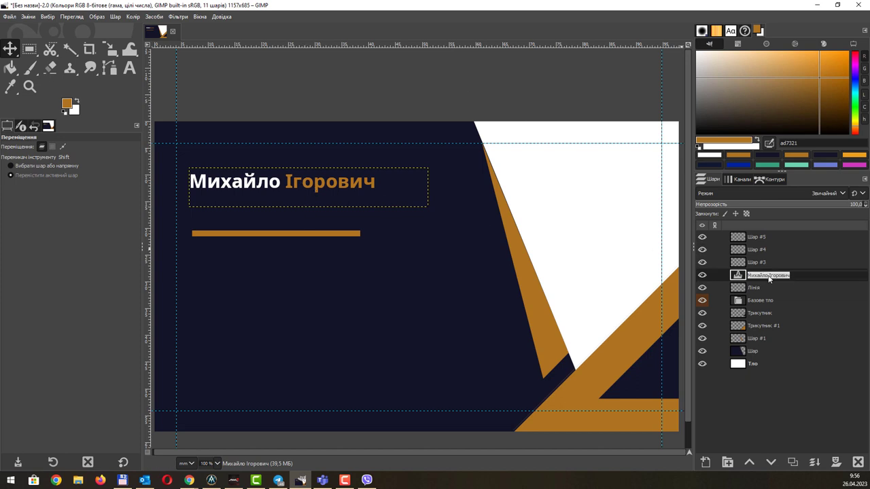
double_click(737, 275)
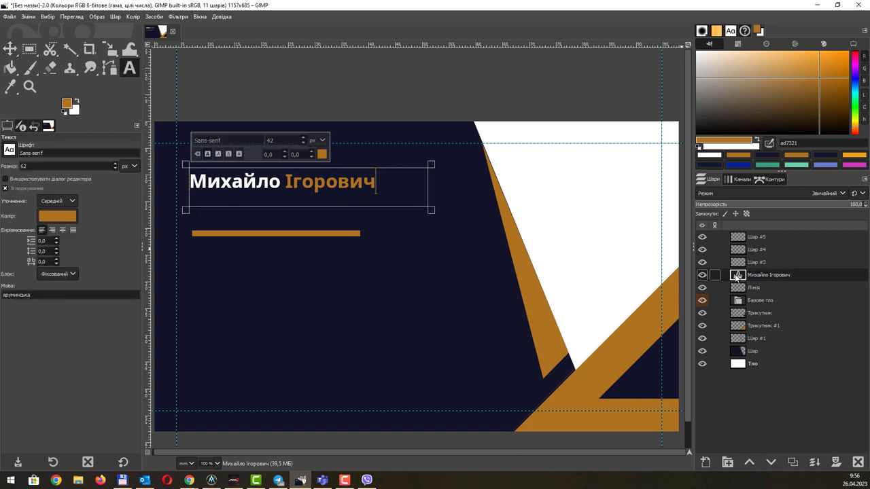
left_click_drag(431, 209, 442, 206)
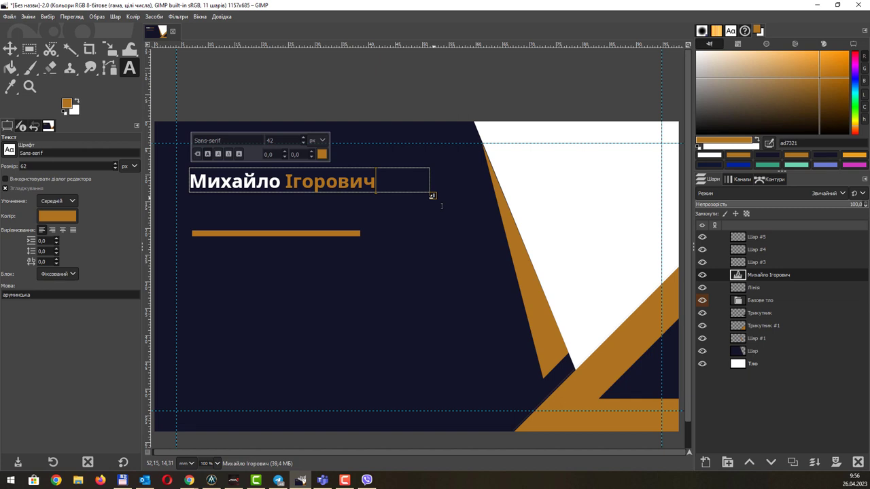
double_click(775, 275)
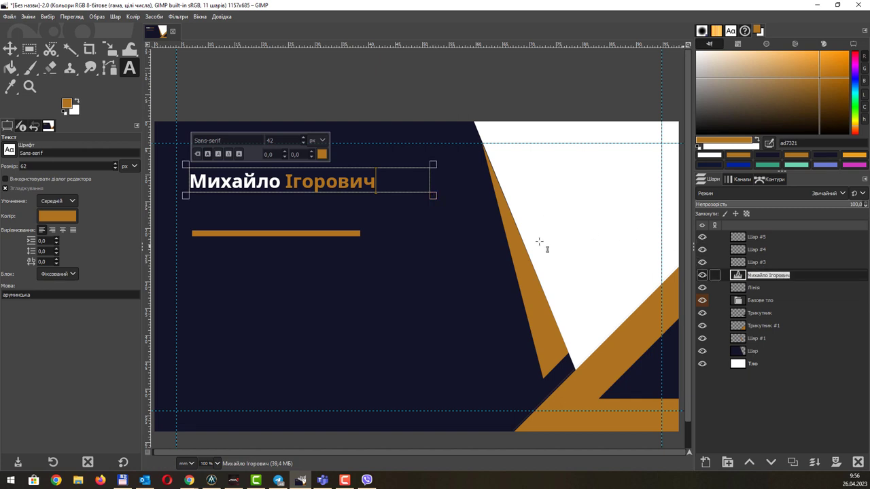
left_click(7, 55)
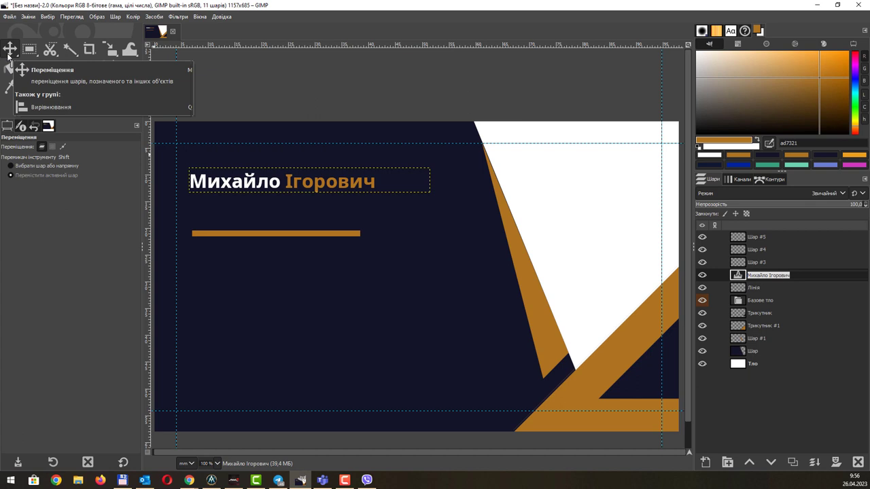
left_click(359, 227)
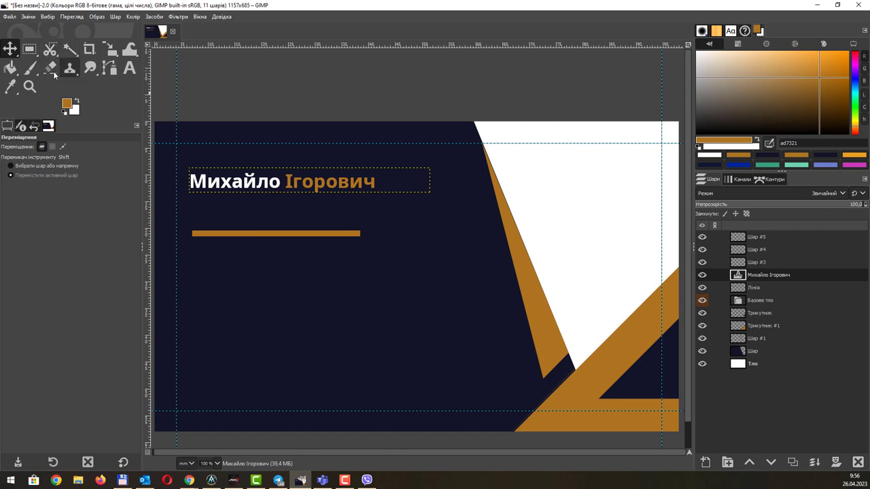
Add a text box below the name containing the word Студент.
left_click(129, 68)
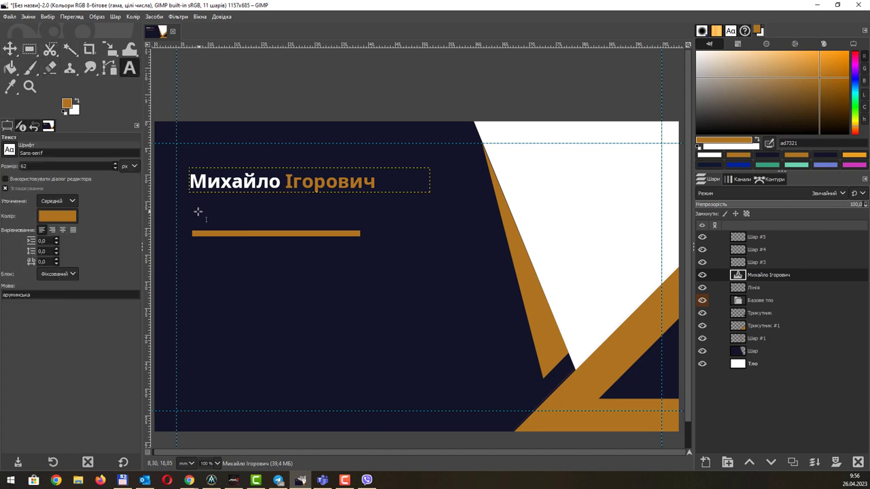
left_click_drag(191, 199, 495, 226)
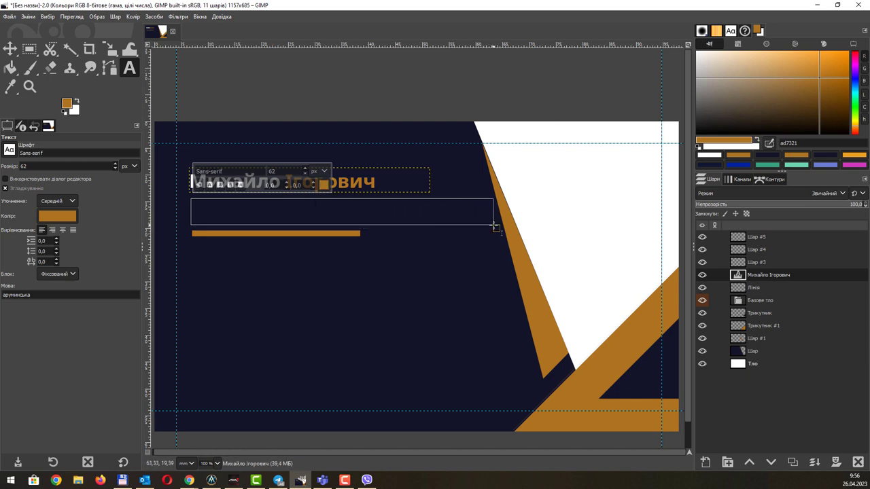
type("С")
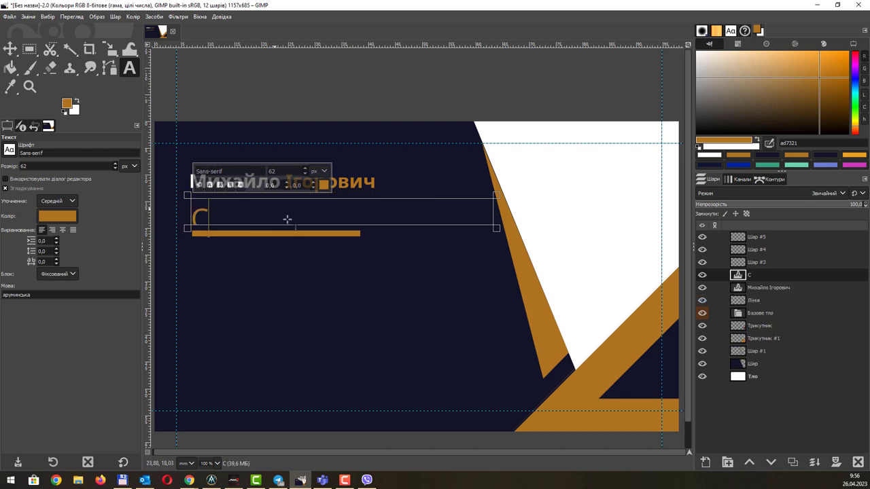
type("т")
type("уденти")
key("BackSpace")
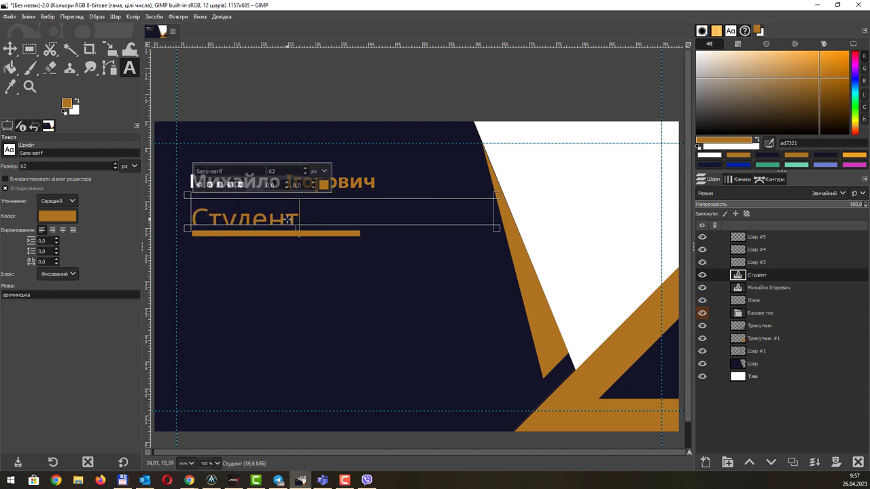
type("Ф")
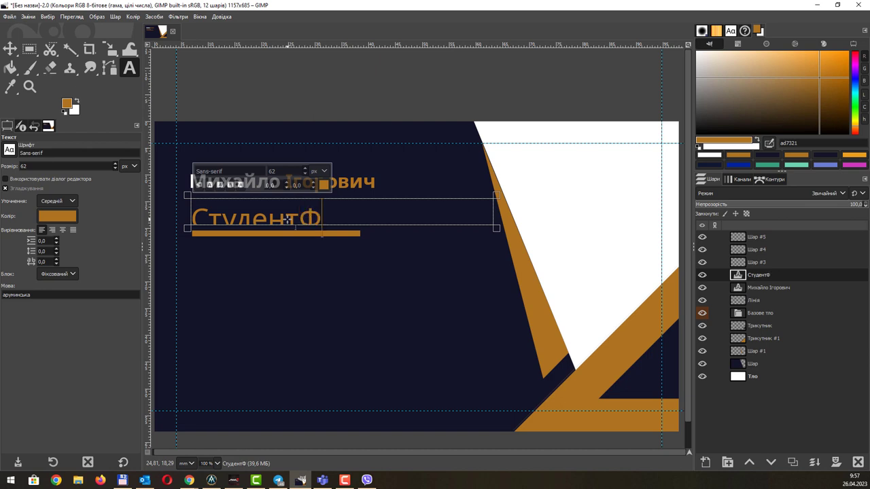
key("BackSpace")
Make the word lowercase студент at 32 px and append 'гр. 131-22-1'.
key("ctrl+a")
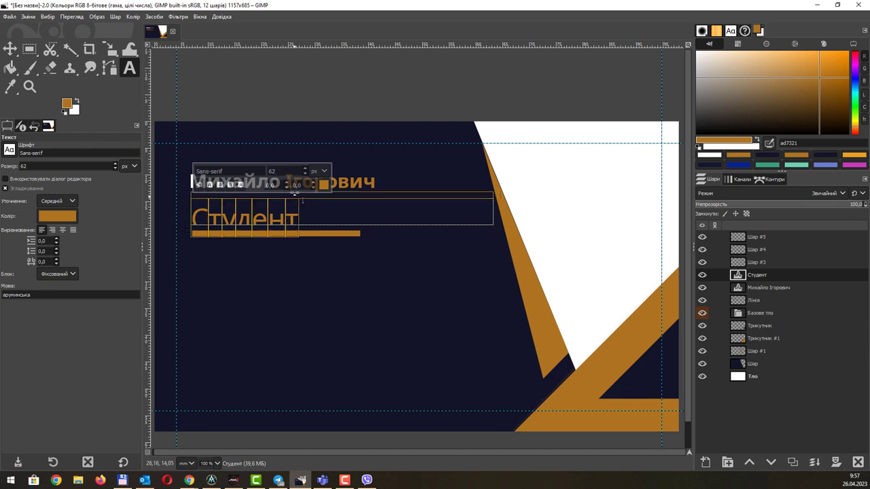
double_click(271, 171)
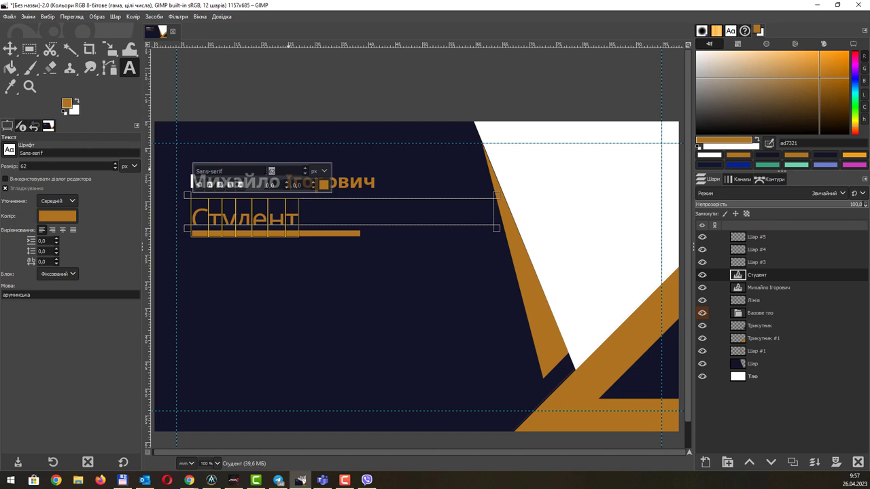
type("32")
key("Return")
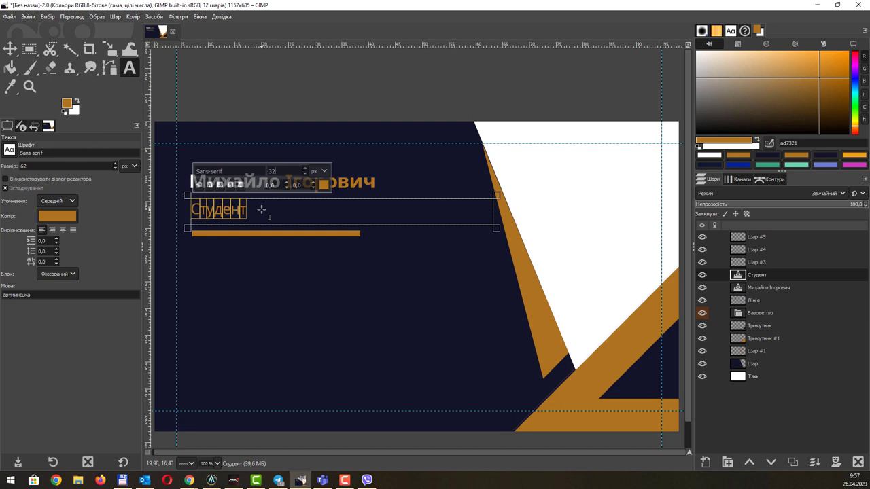
left_click(261, 209)
key("ctrl+z")
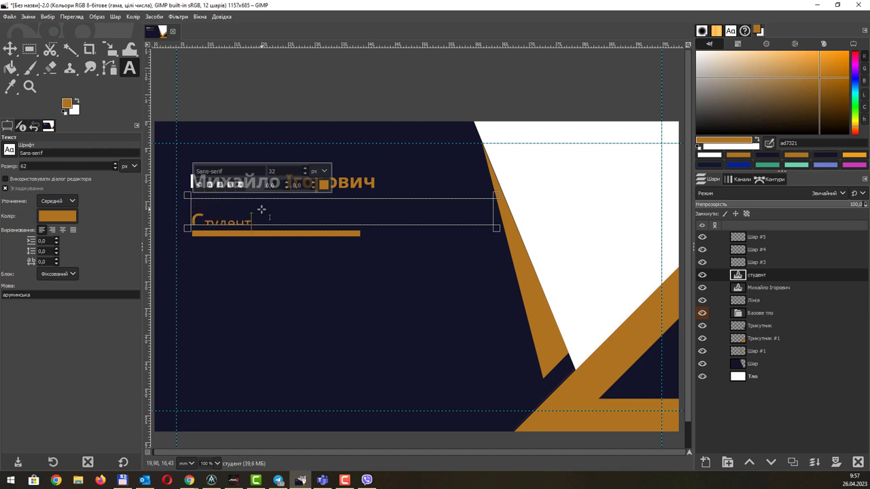
key("ctrl+a")
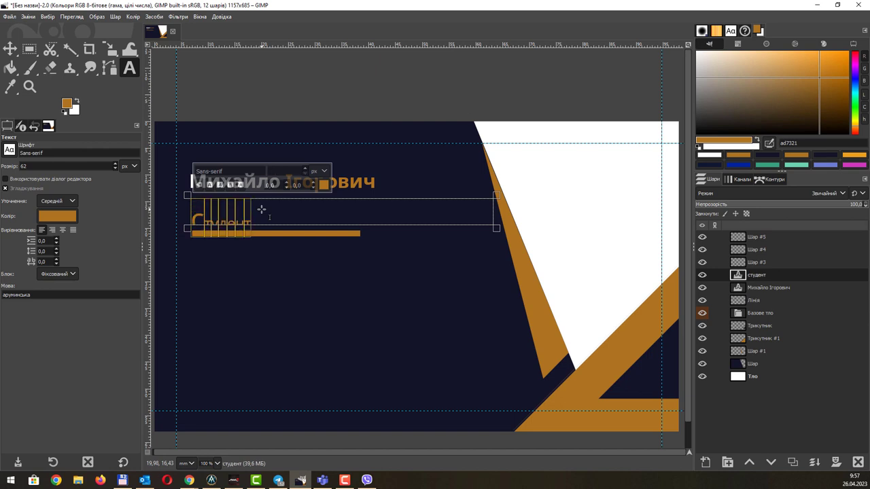
left_click(275, 171)
type("32")
key("Return")
left_click(254, 213)
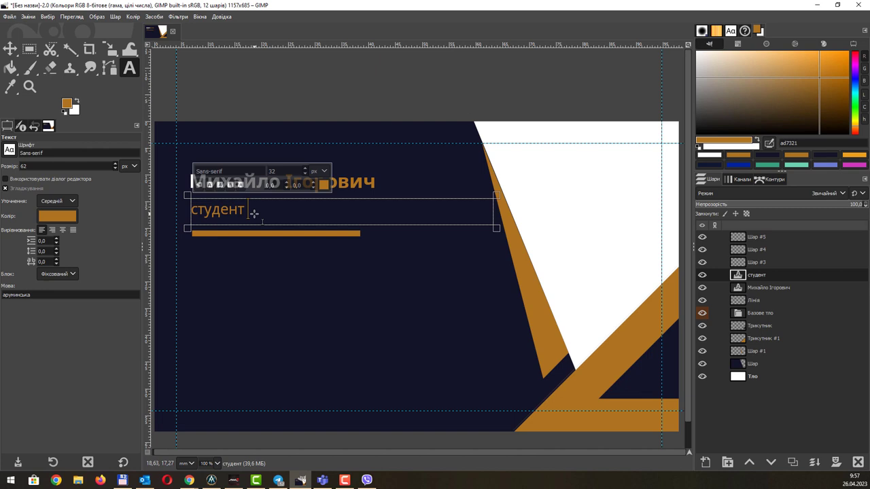
type("гр.")
type(" 131")
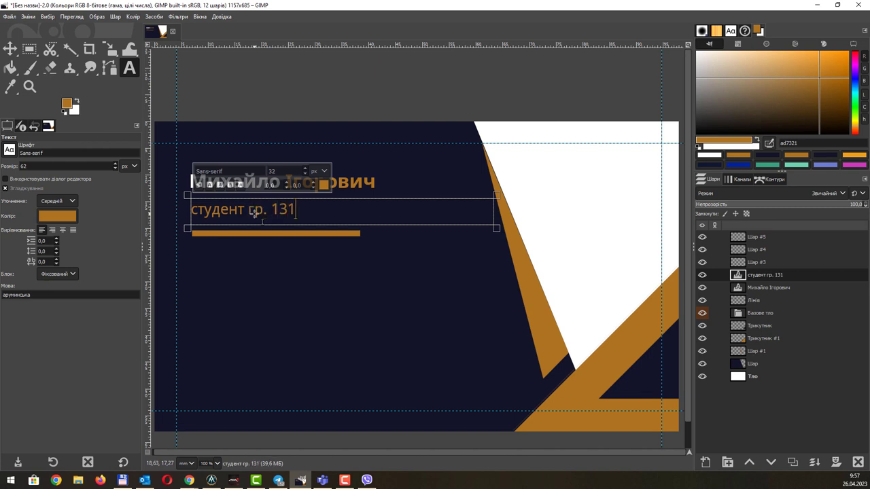
type("-22-1")
Colour the whole group line pale greyish-beige (aa9a83).
key("ctrl+a")
left_click(323, 184)
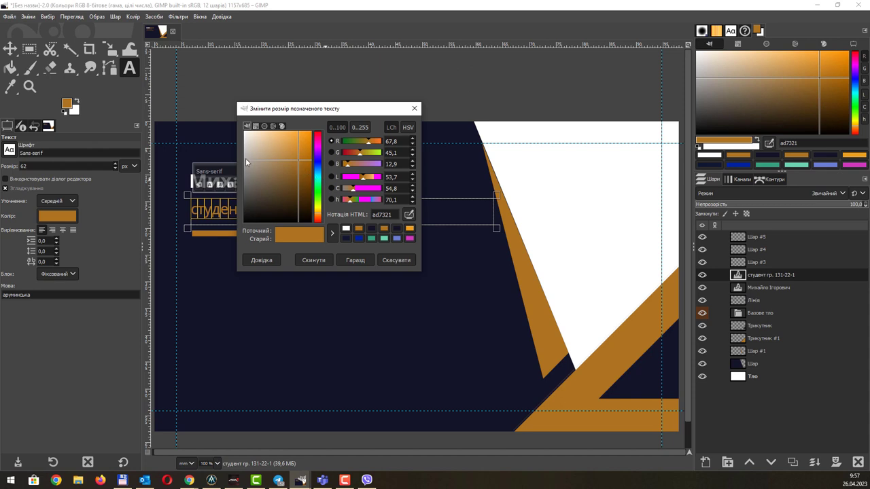
left_click_drag(254, 169, 259, 160)
left_click(368, 258)
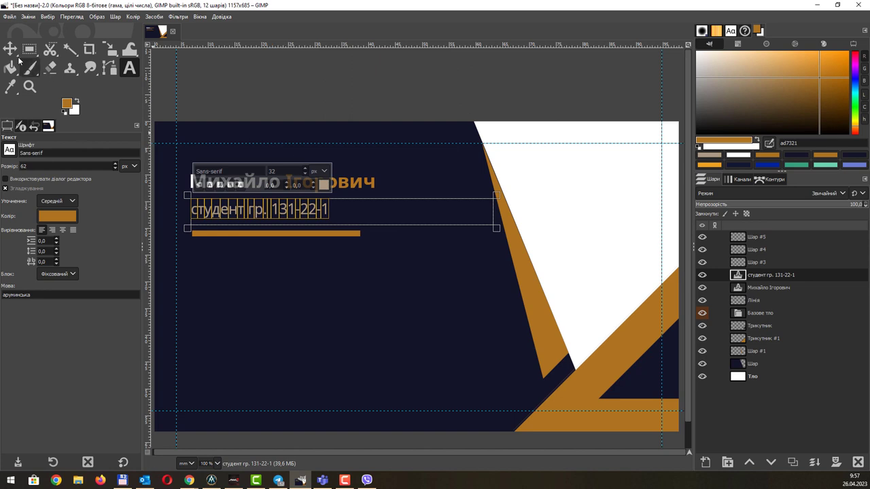
key("m")
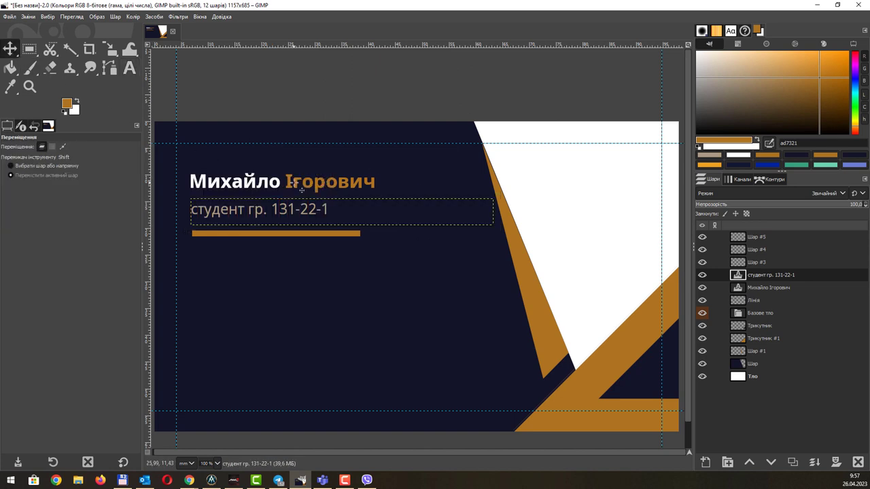
Enlarge the name text to 52 px and widen its text box to fit.
left_click(759, 288)
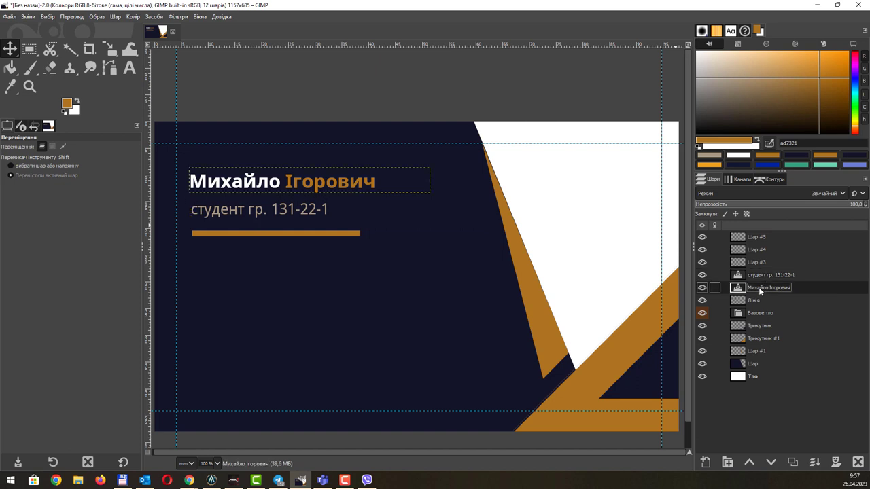
double_click(737, 288)
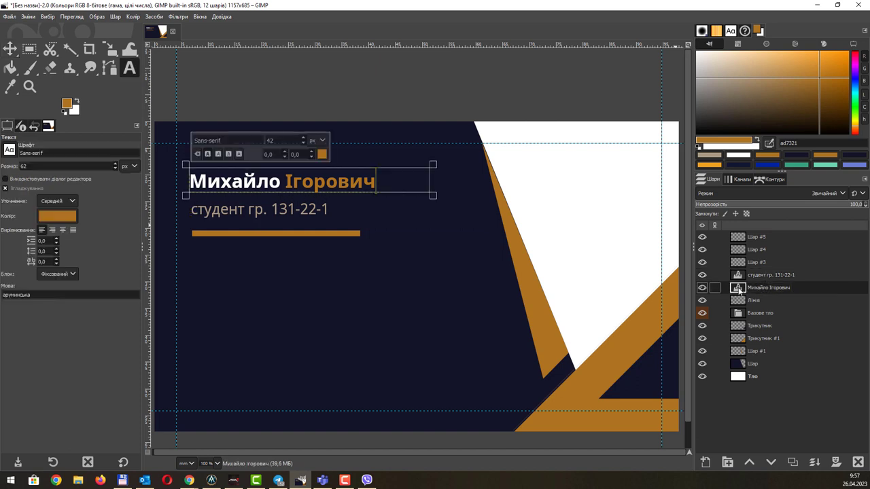
key("ctrl+a")
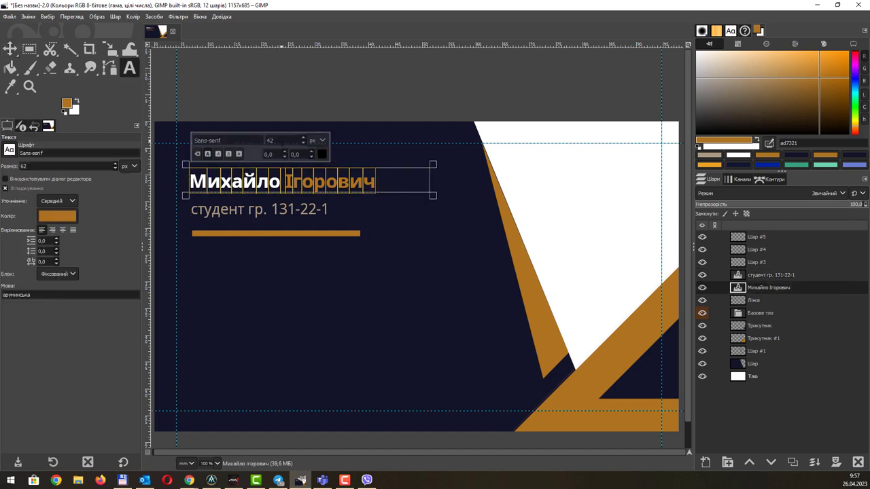
double_click(270, 140)
type("52")
key("Return")
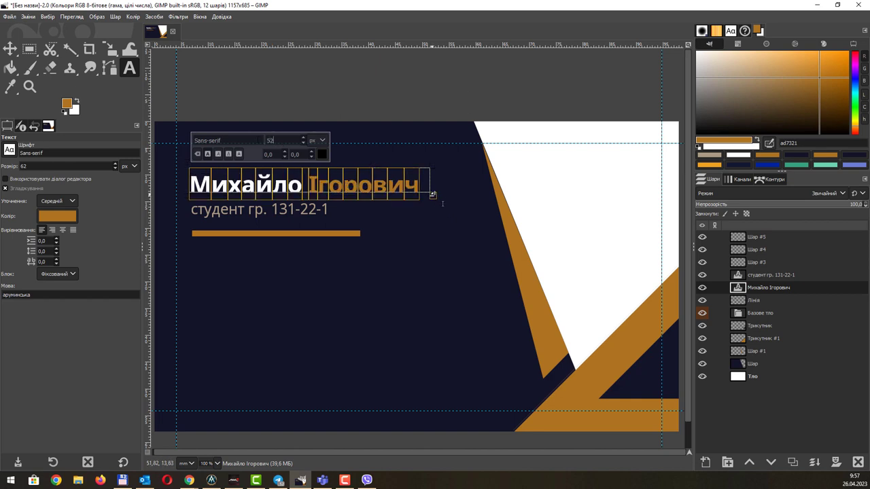
left_click_drag(447, 206, 450, 213)
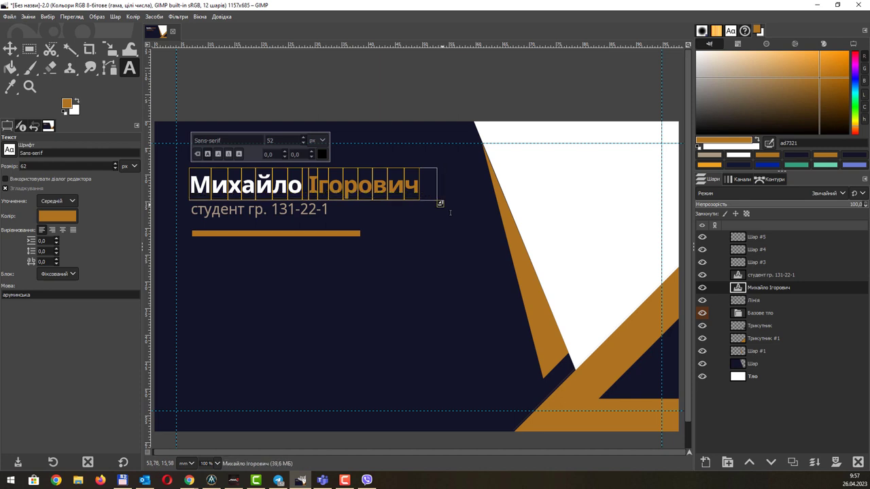
left_click_drag(450, 213, 450, 214)
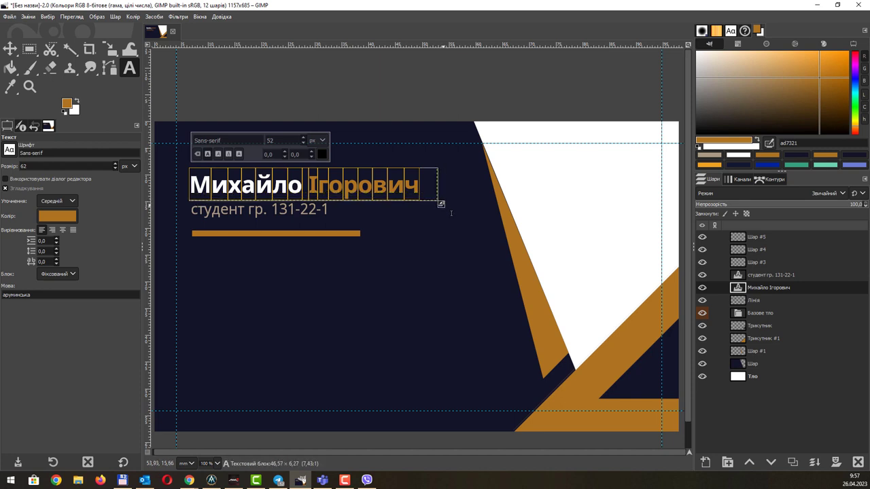
Nudge the name and the Лінія gold rule slightly up and left.
left_click(11, 49)
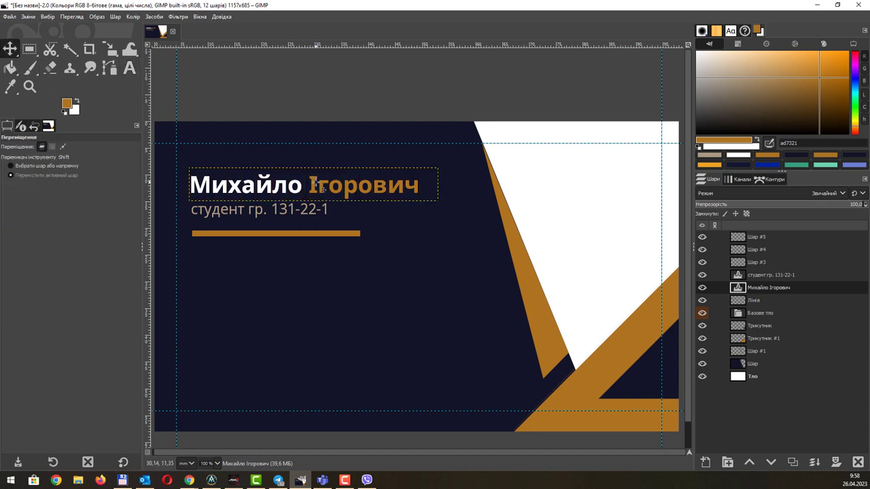
left_click_drag(321, 189, 317, 182)
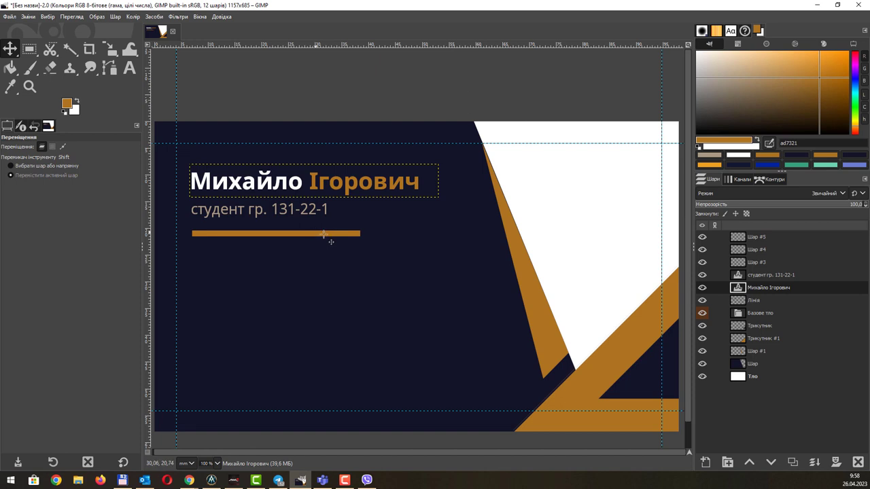
left_click(761, 300)
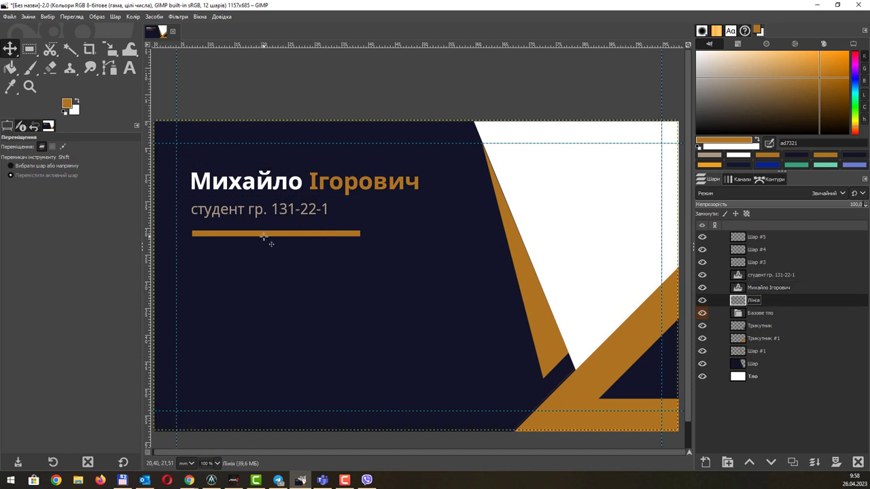
left_click_drag(264, 235, 262, 230)
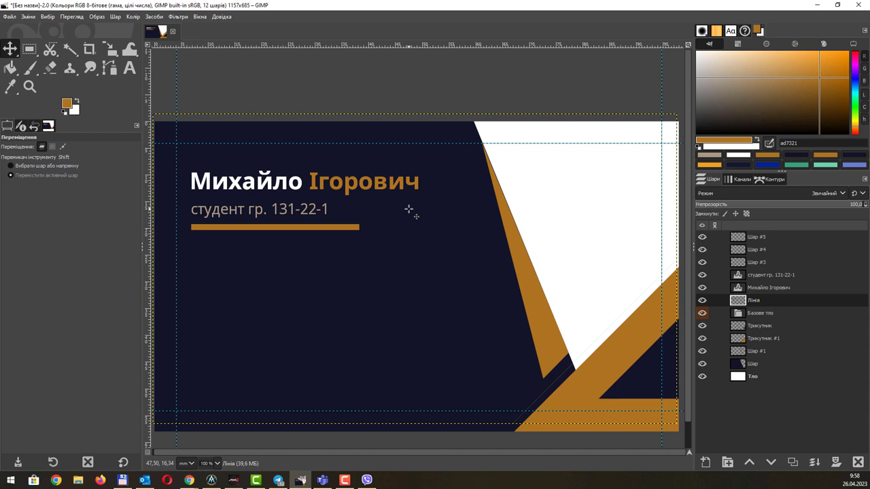
Duplicate the subtitle text layer and move the copy down into the empty card area.
left_click(796, 274)
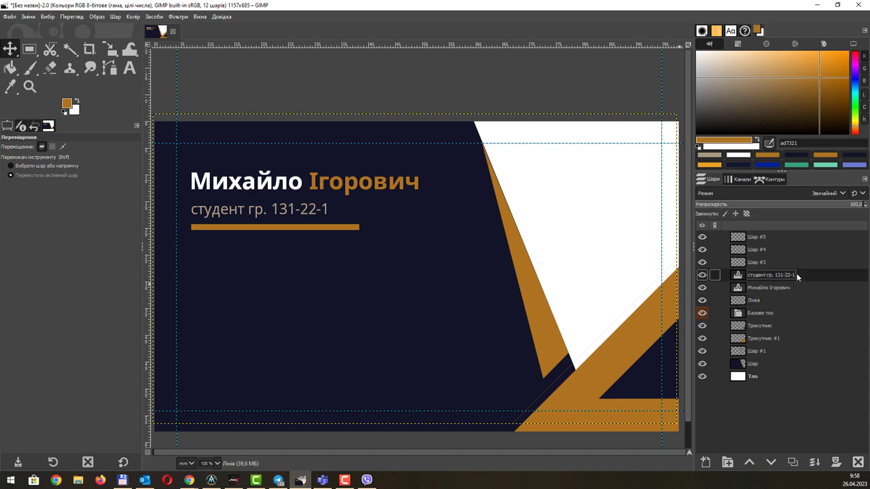
left_click(753, 261)
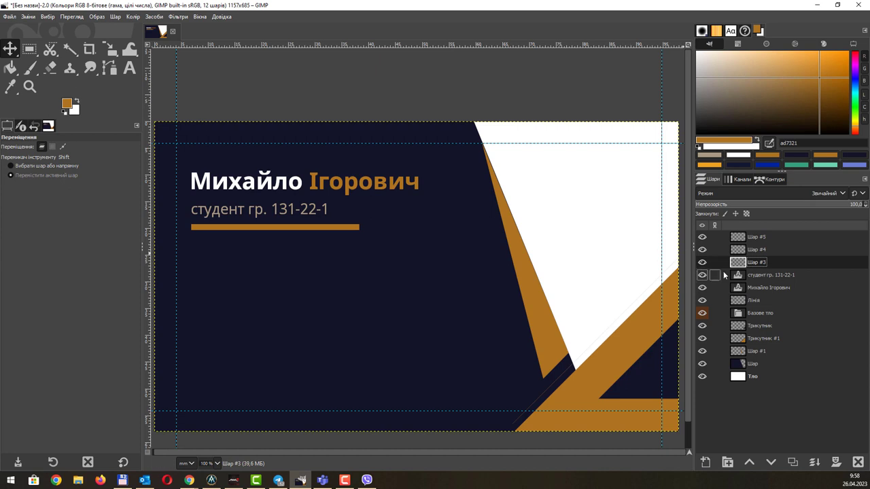
left_click(778, 275)
right_click(780, 275)
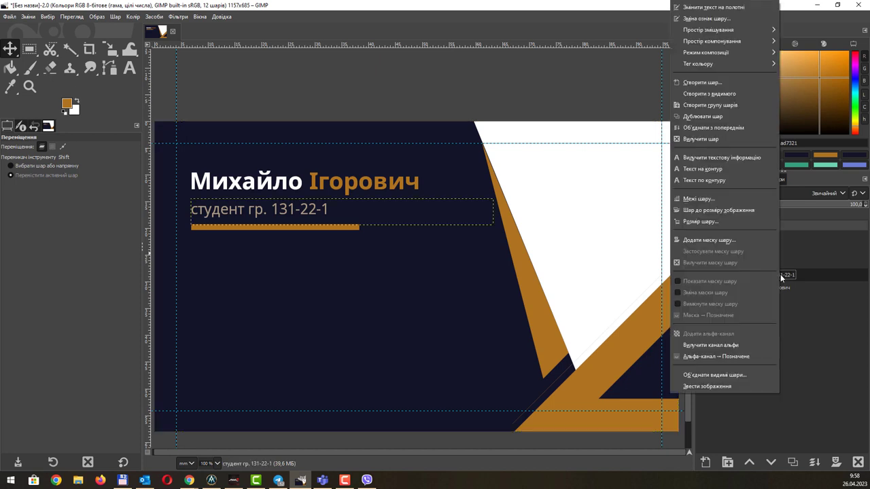
left_click(727, 116)
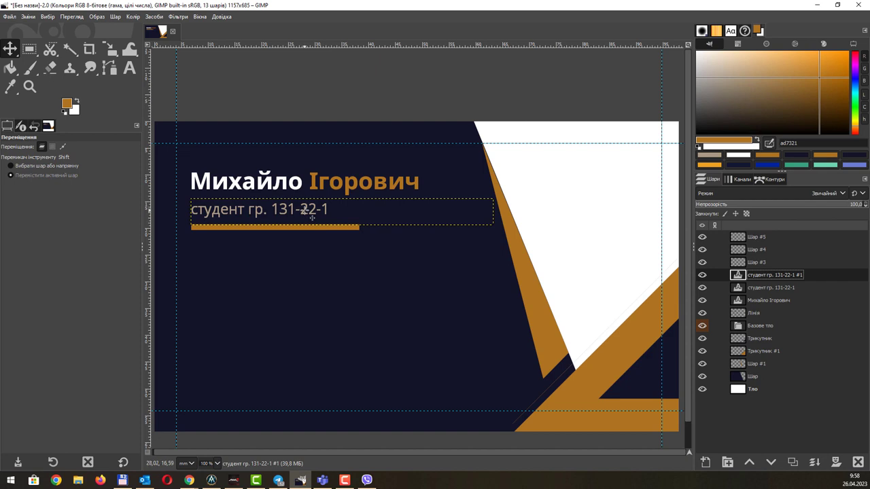
mouse_move(306, 217)
left_mouse_down()
mouse_move(314, 285)
mouse_move(352, 307)
left_mouse_up()
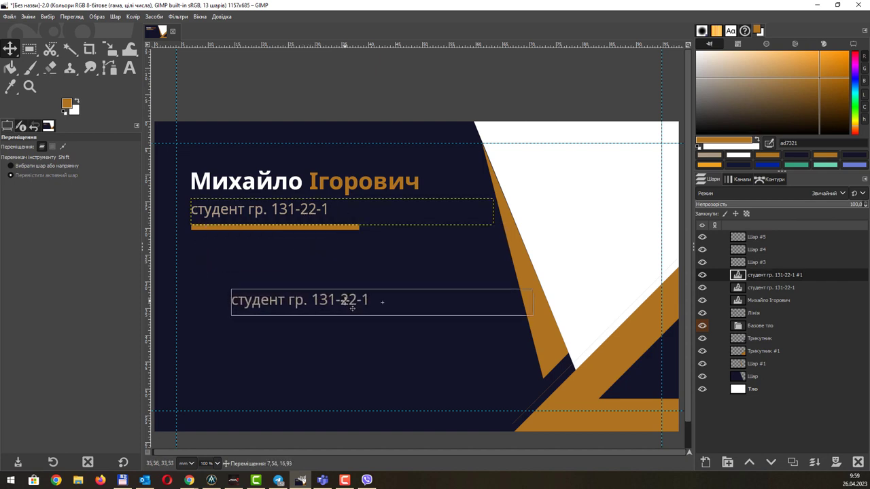
Resize the copied text to 22 px and replace its wording with the contact phone number.
double_click(738, 274)
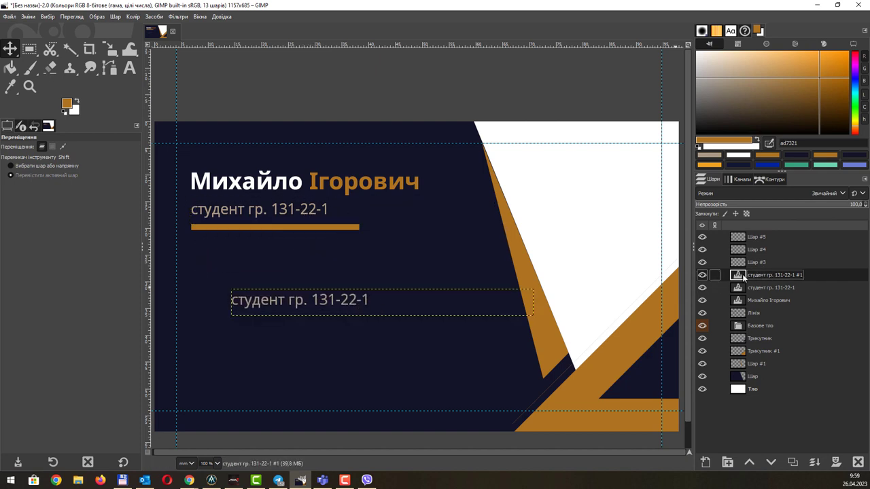
key("ctrl+a")
double_click(311, 261)
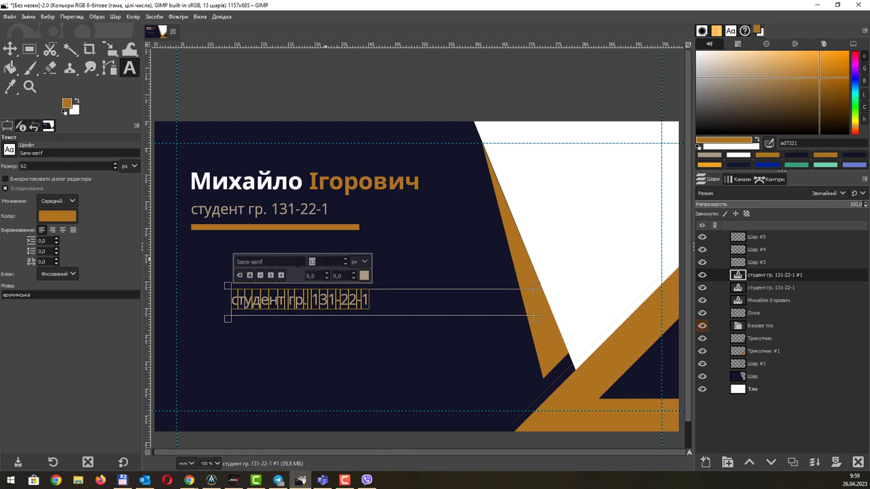
type("22")
key("Return")
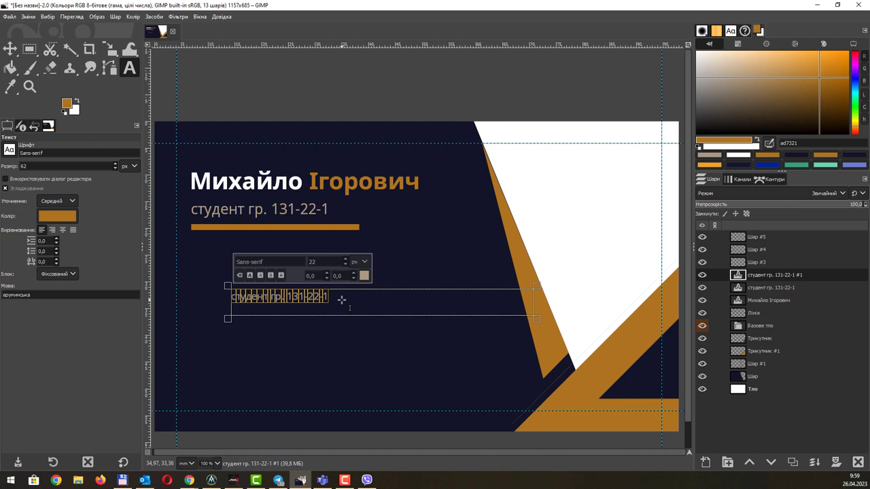
key("BackSpace")
type("+3")
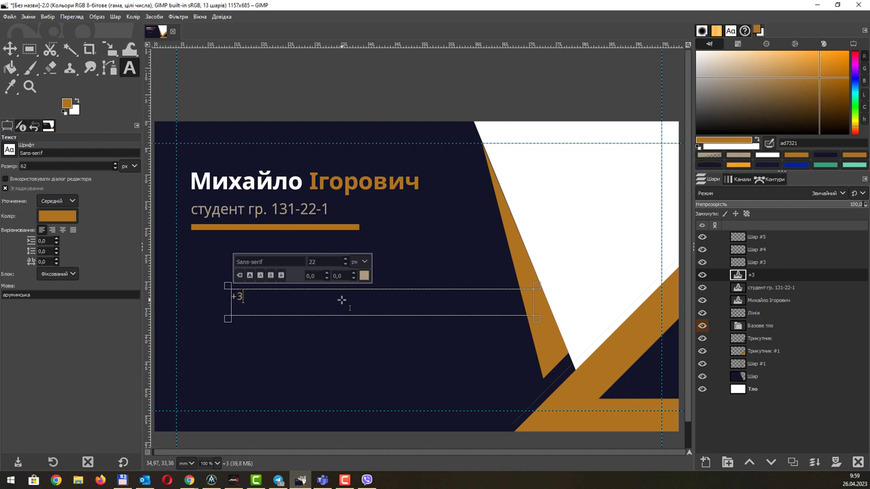
type("097")
type("-59")
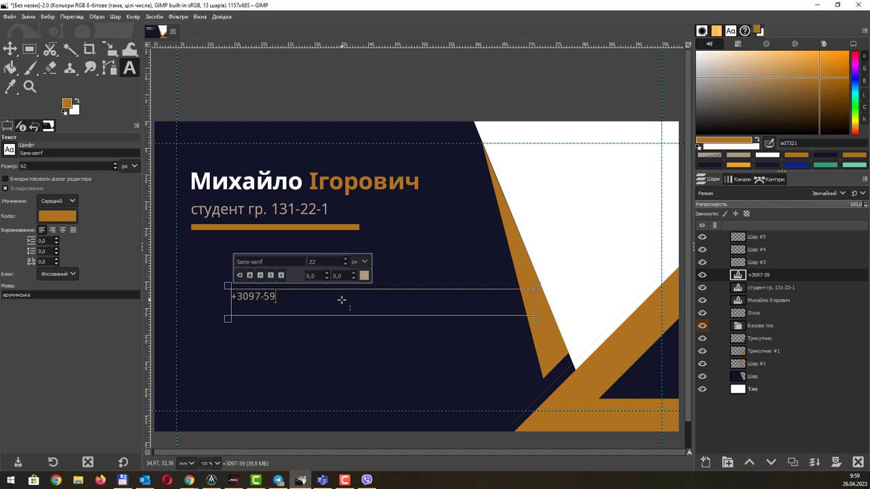
key("BackSpace")
type("09")
type("-чч")
key("BackSpace")
key("BackSpace")
type("XX")
type("-23")
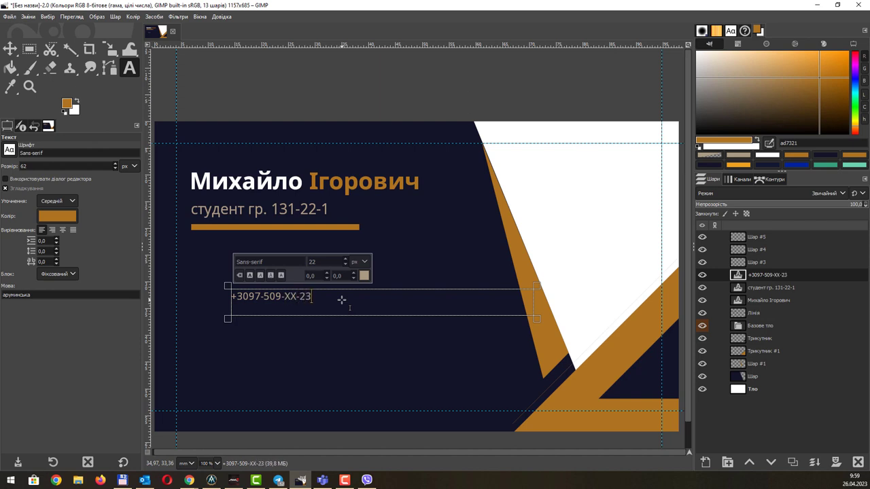
key("BackSpace")
type("9")
Shrink the phone text box to fit the number and nudge the line slightly down-right.
left_click(11, 49)
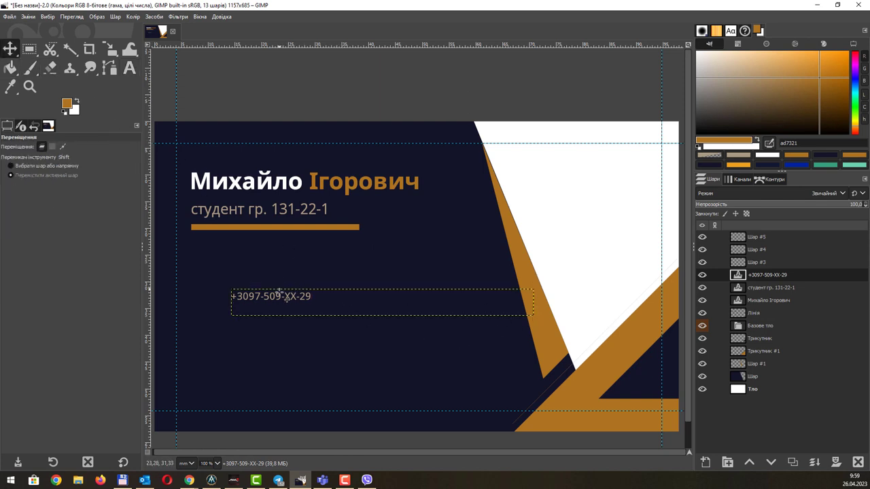
double_click(737, 274)
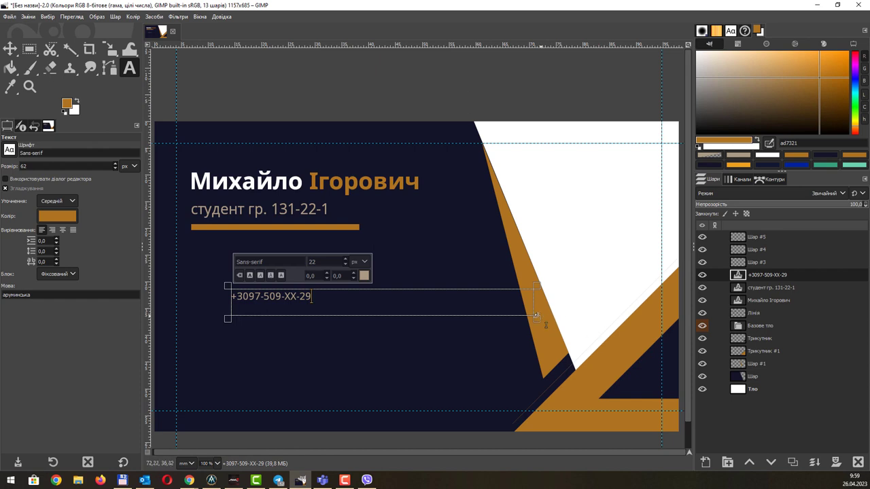
left_click_drag(535, 316, 355, 308)
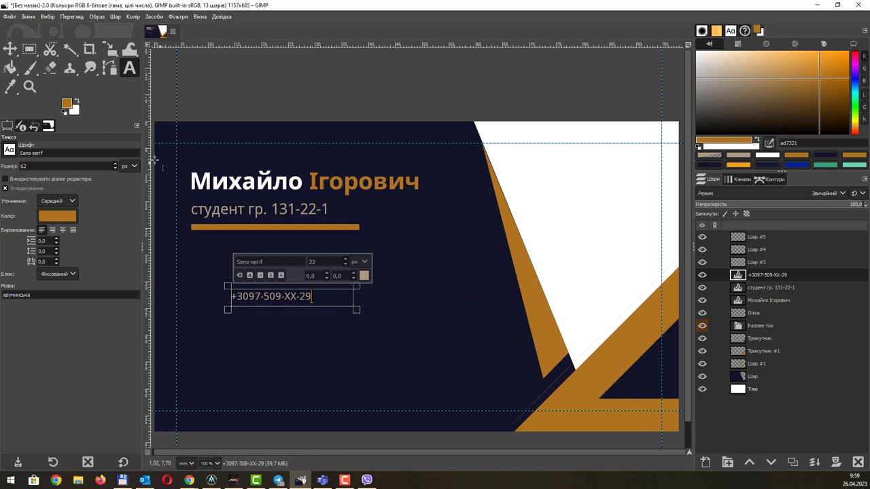
left_click(11, 49)
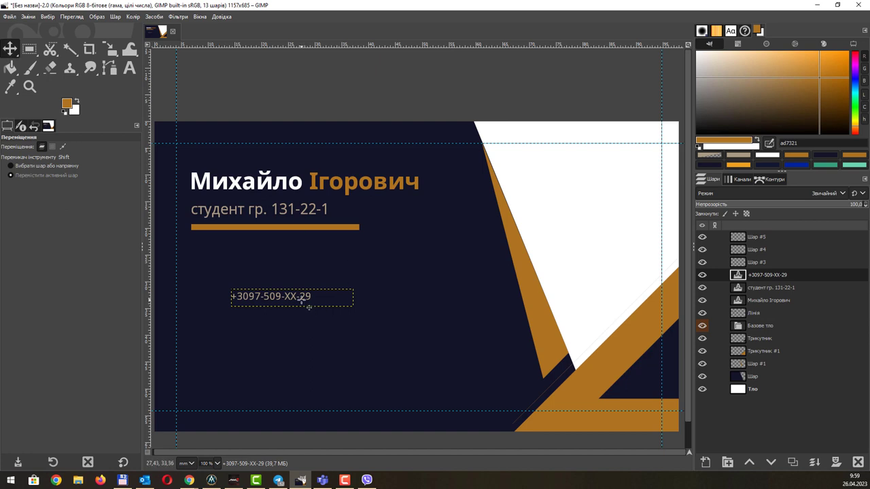
mouse_move(307, 299)
left_mouse_down()
mouse_move(347, 319)
mouse_move(327, 307)
left_mouse_up()
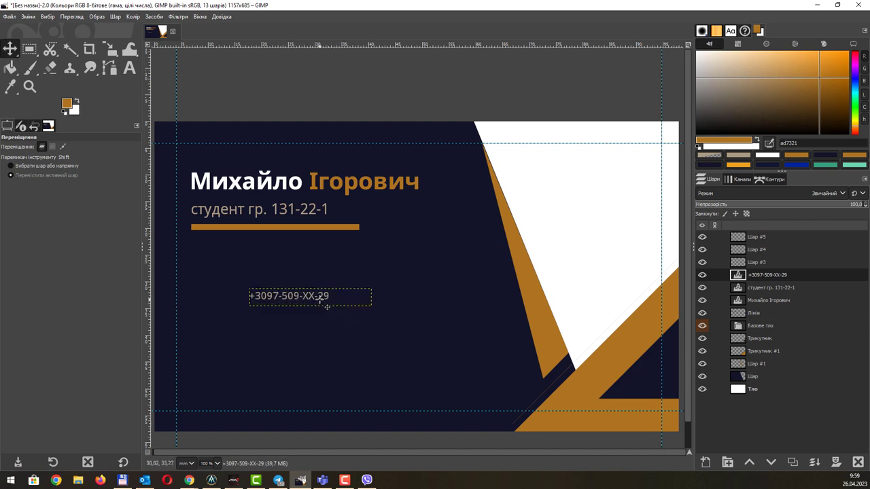
Duplicate the phone line three times, stacking each copy evenly below the previous one.
right_click(766, 278)
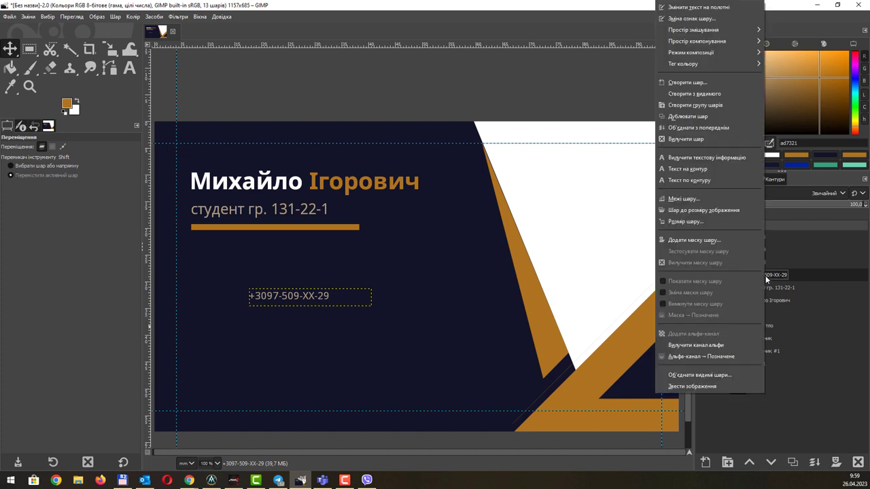
left_click(701, 117)
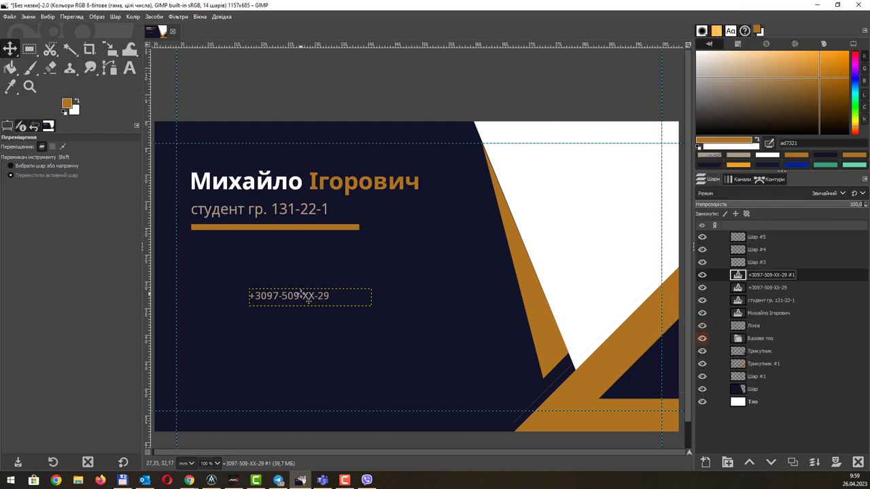
left_click_drag(301, 294, 301, 314)
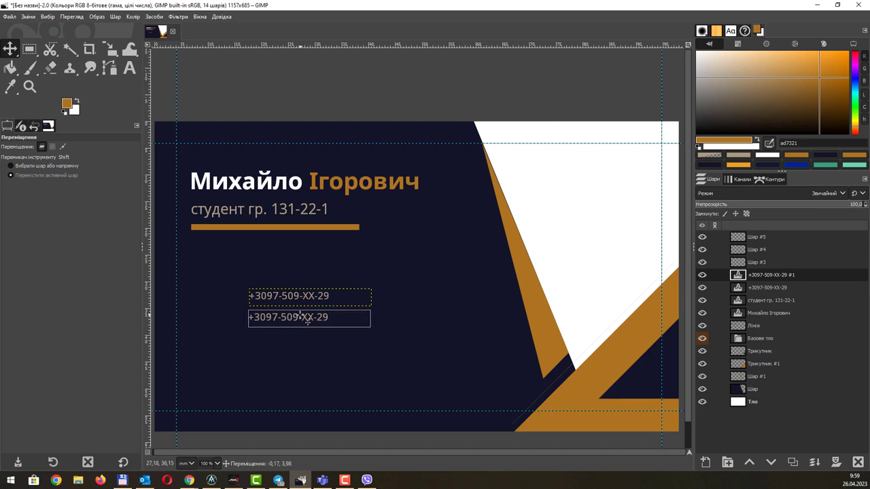
right_click(776, 275)
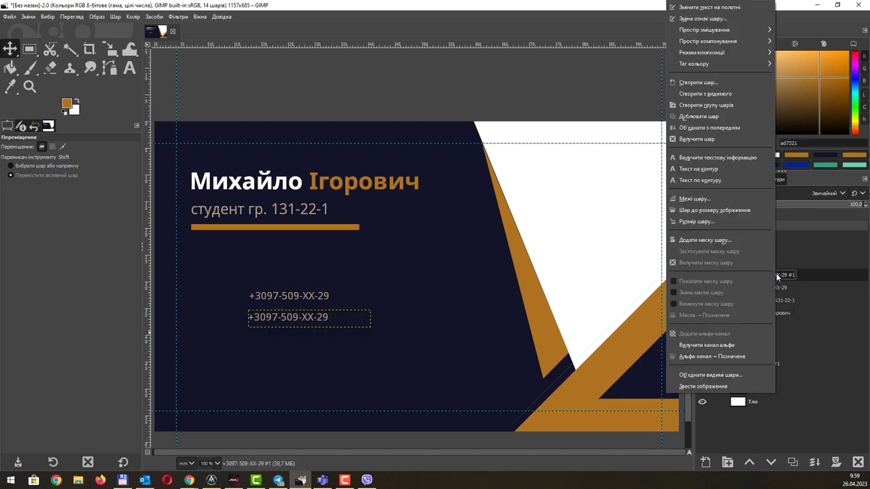
left_click(714, 117)
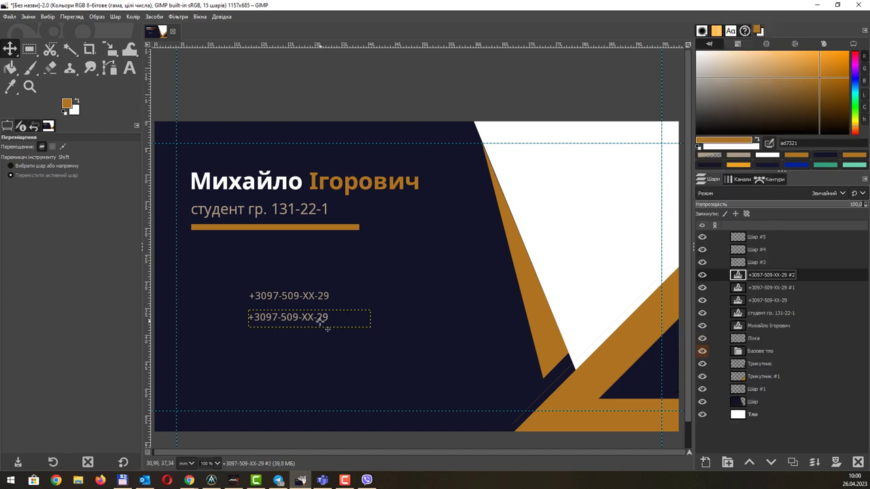
left_click_drag(322, 320, 326, 352)
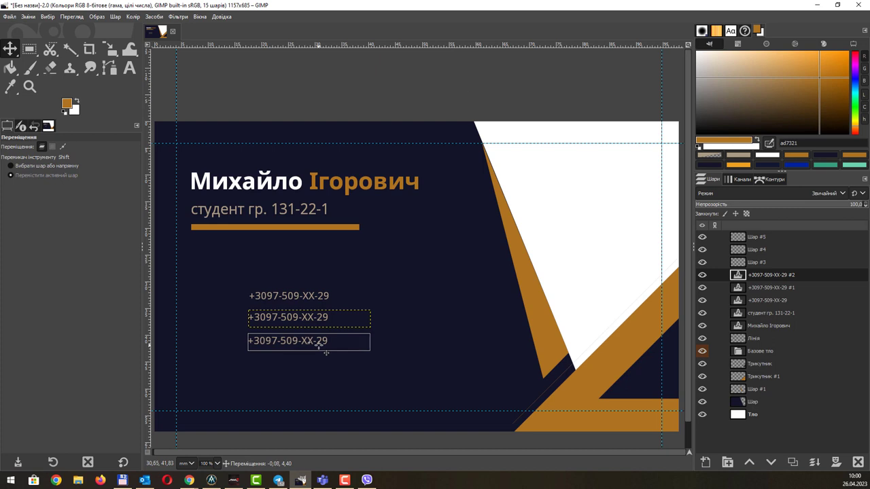
right_click(766, 275)
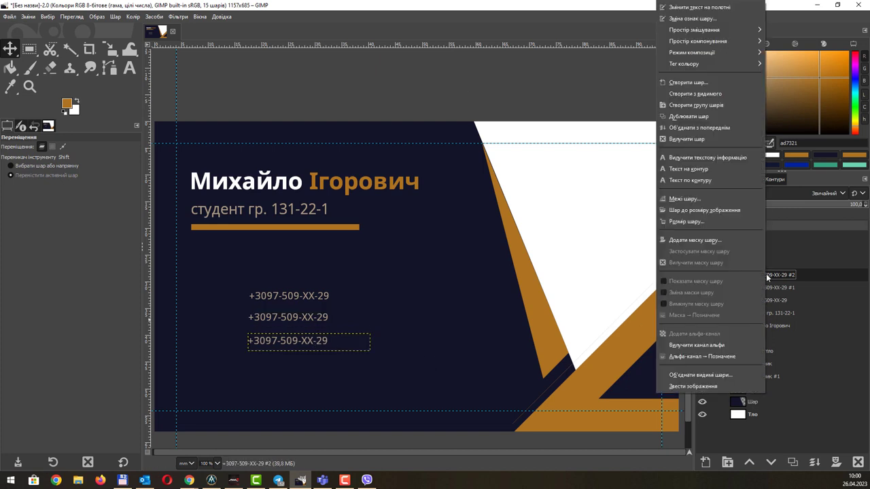
left_click(708, 115)
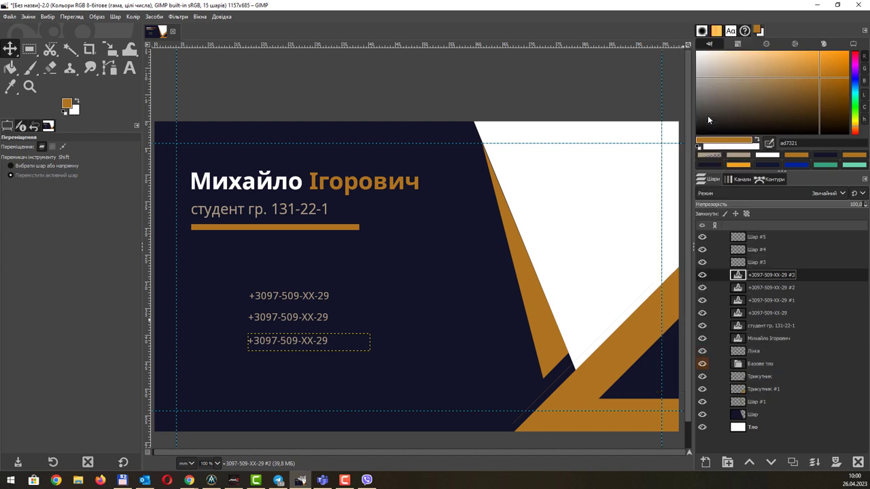
left_click_drag(302, 351, 301, 374)
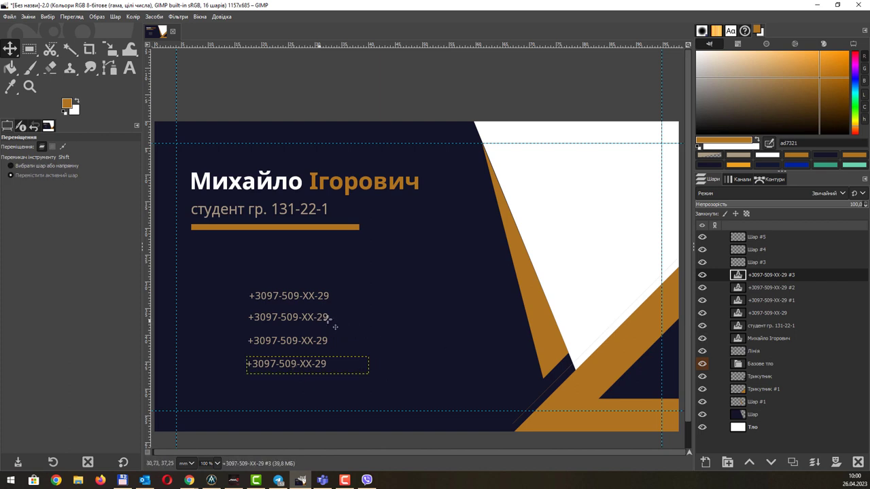
left_click(769, 300)
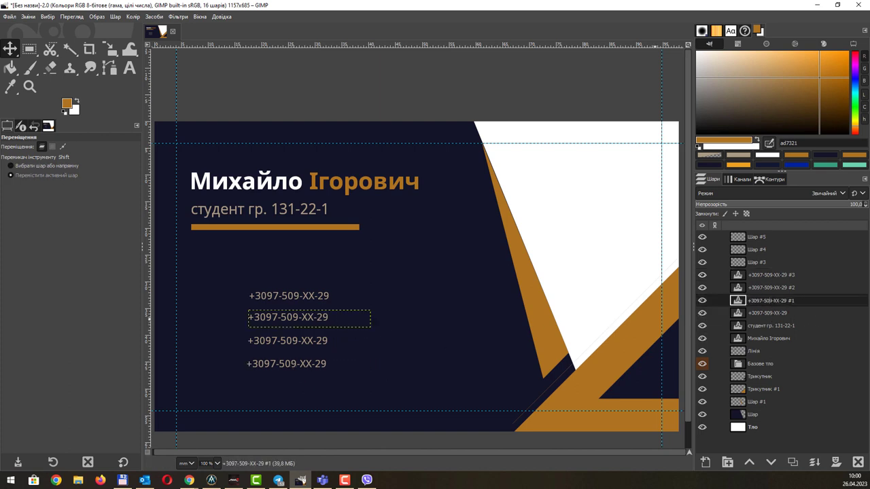
Replace the second line's text with the contact e-mail address.
double_click(735, 304)
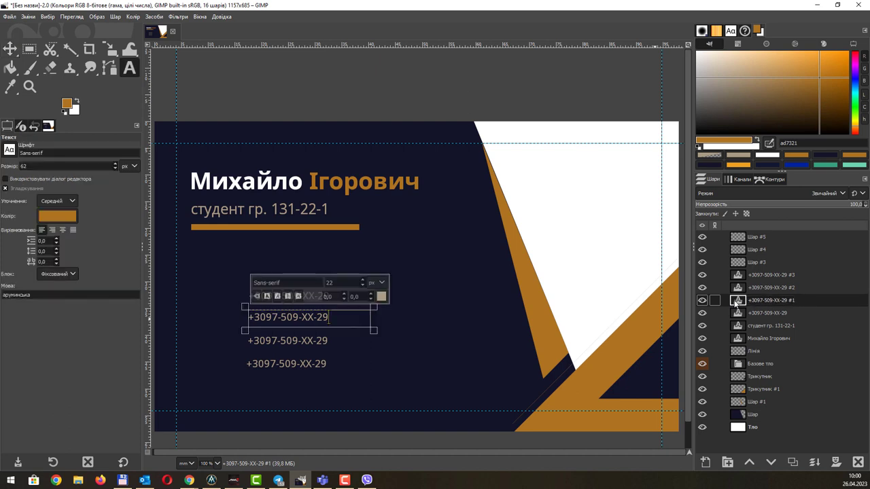
key("ctrl+a")
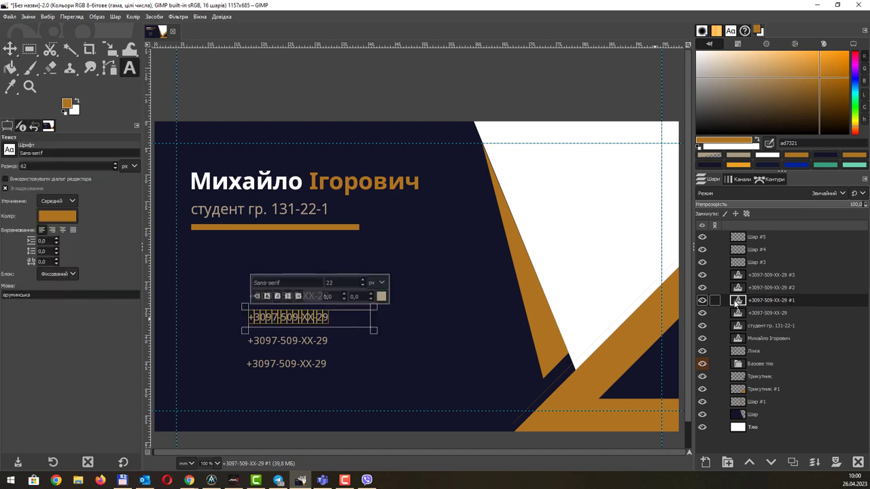
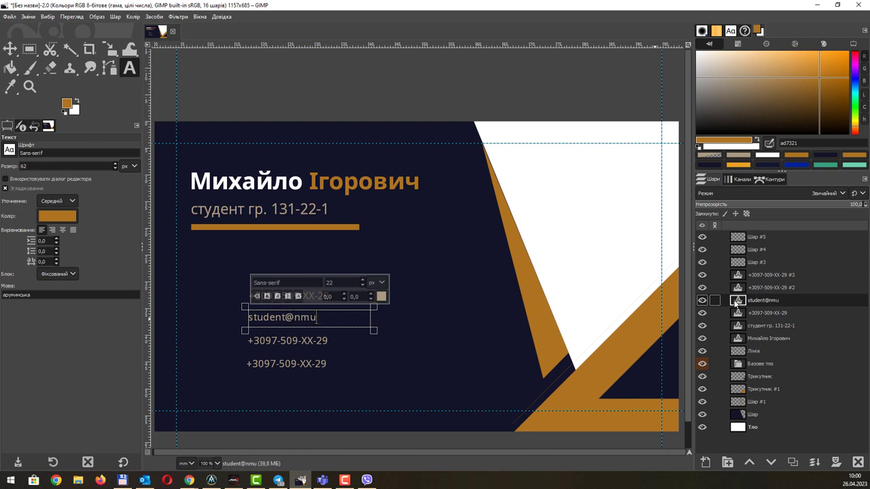
left_click(10, 49)
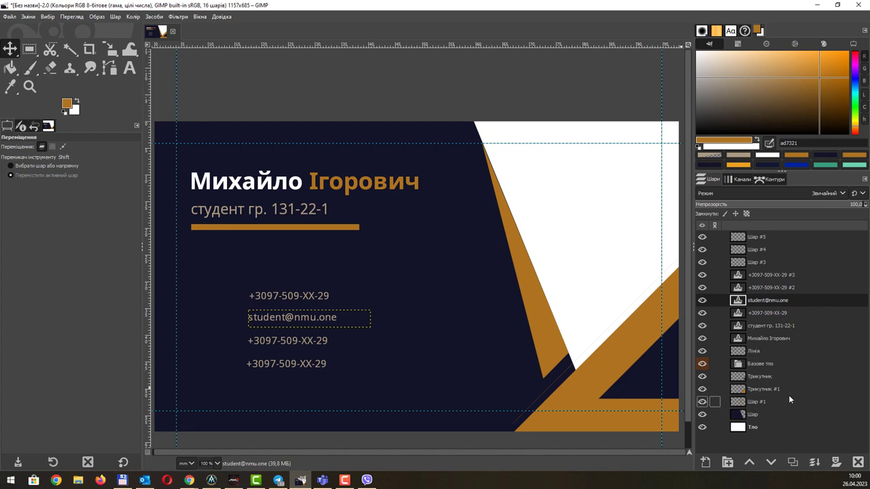
left_click(768, 288)
double_click(768, 288)
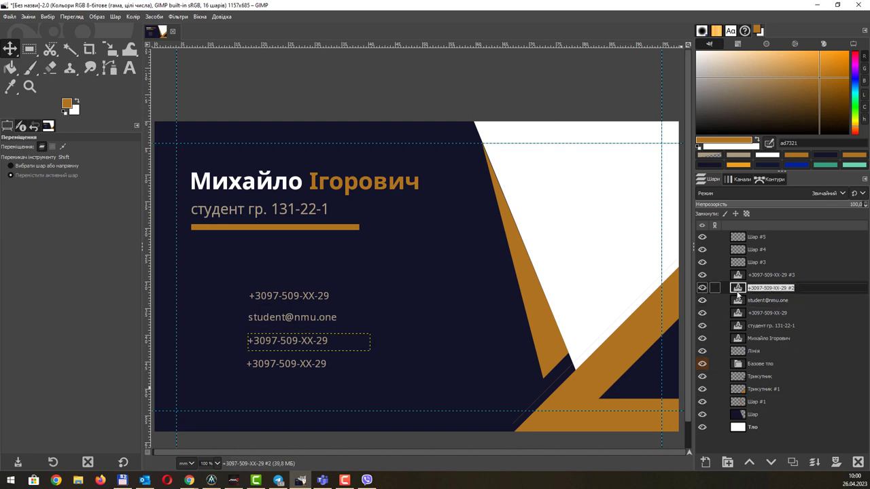
double_click(737, 290)
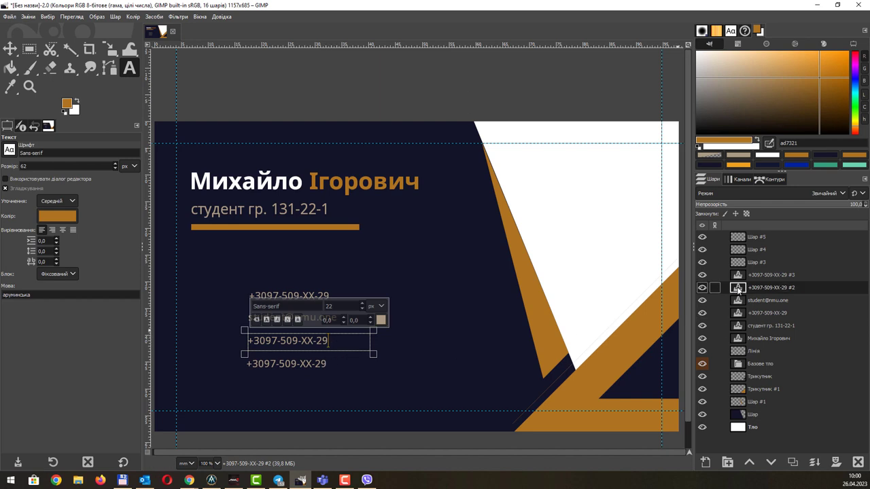
left_click(337, 349)
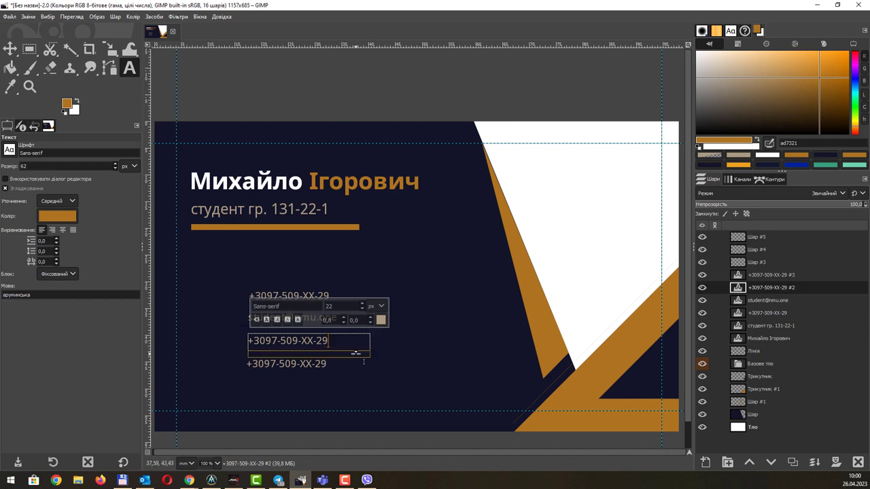
key("ctrl+a")
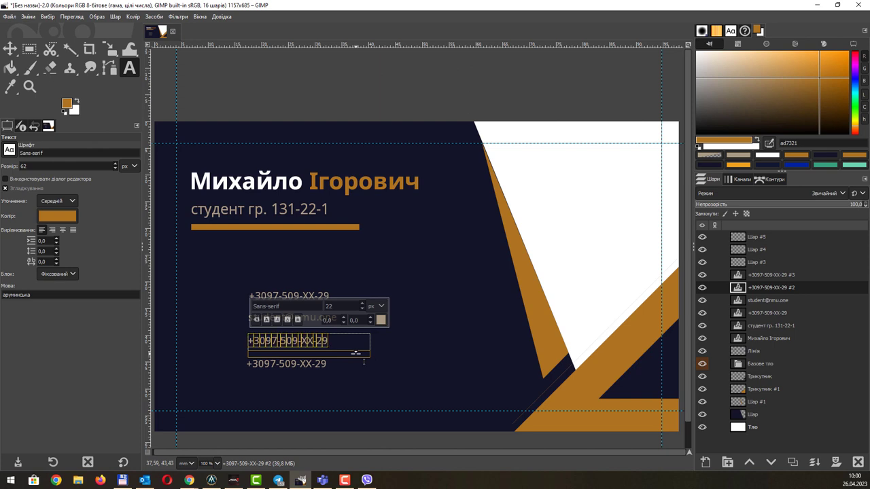
type("www")
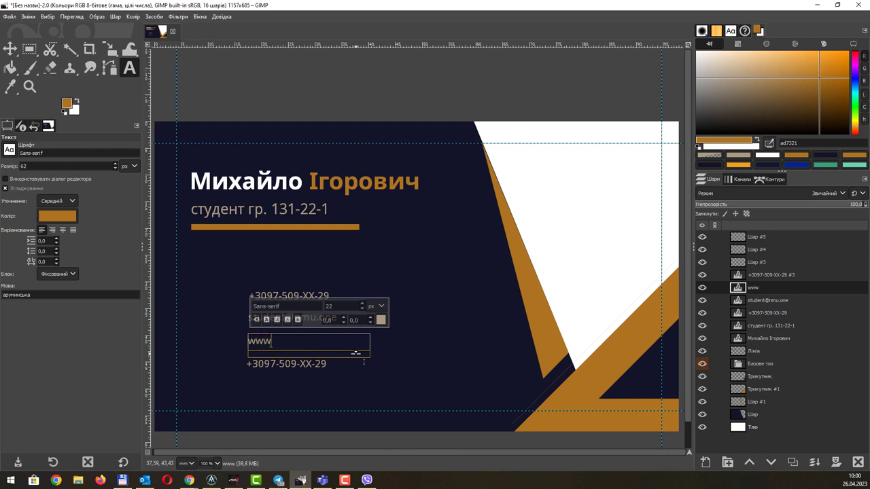
type(".nm")
key("BackSpace")
key("BackSpace")
type("okmm.nm")
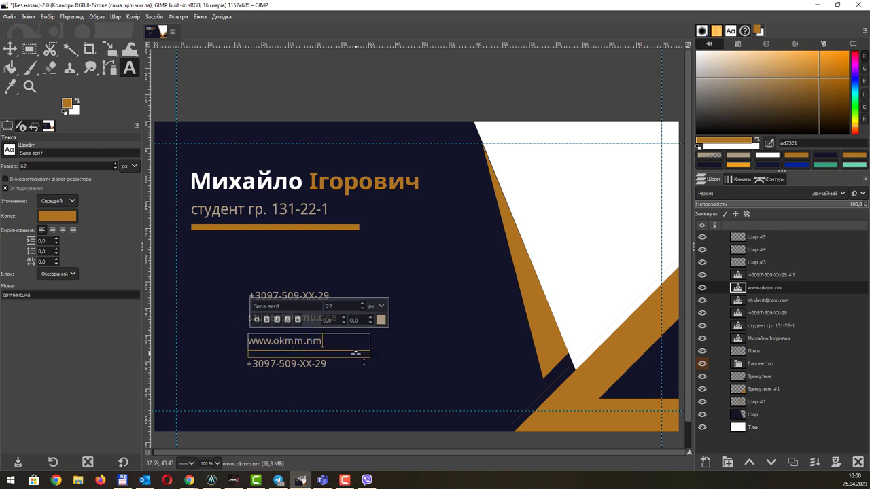
type("u.org")
type(".ua")
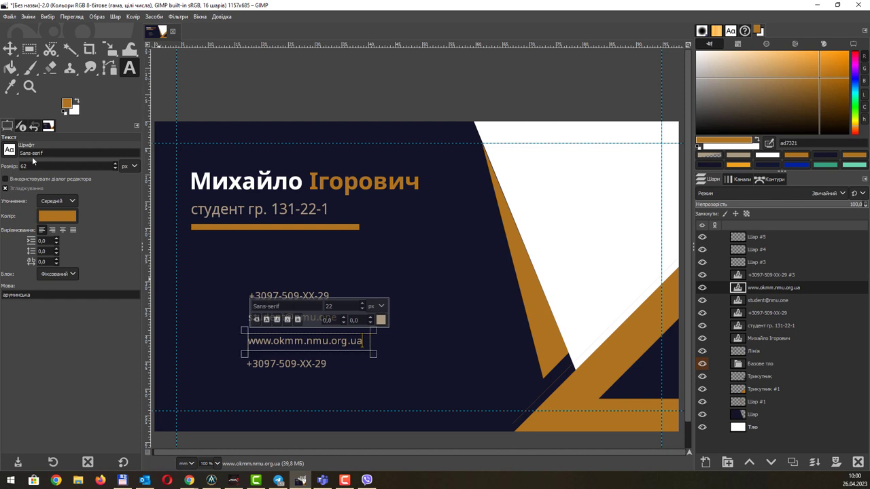
left_click(14, 55)
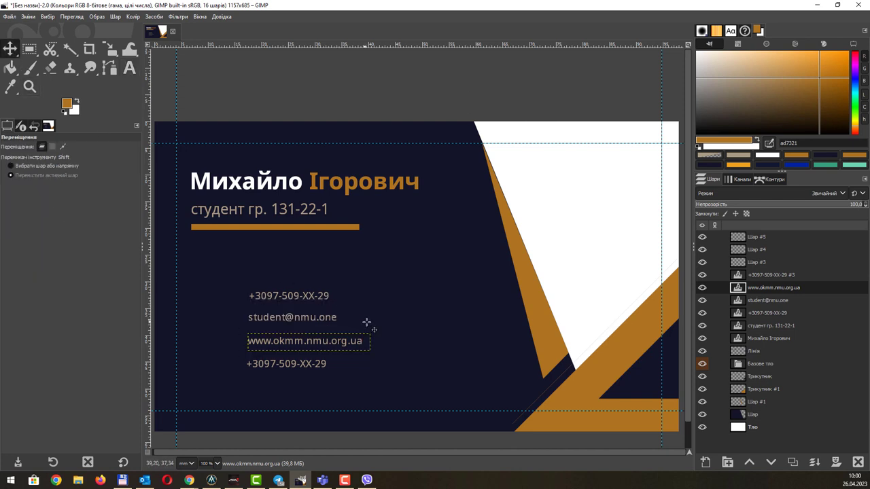
double_click(737, 287)
left_click(270, 342)
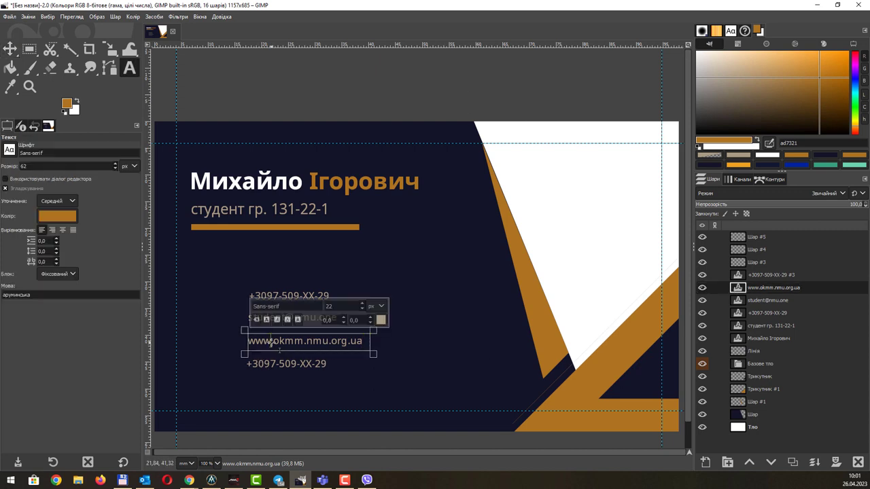
key("shift+Home")
type("http:")
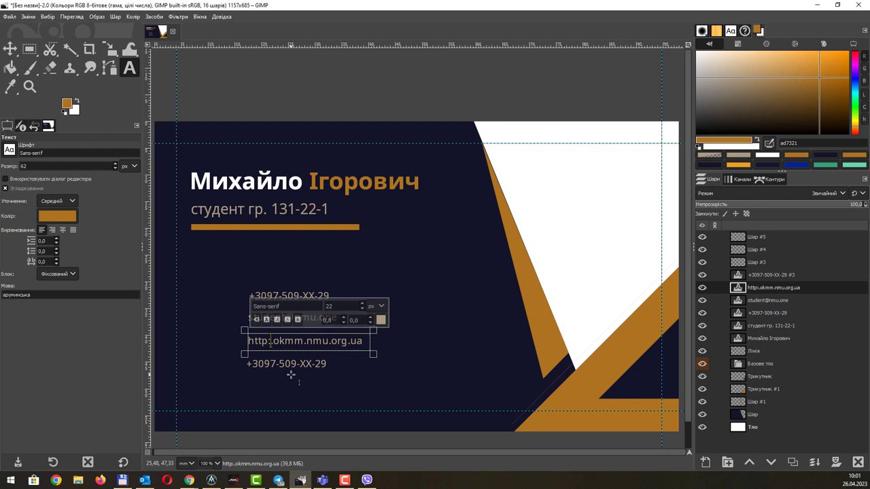
type("//")
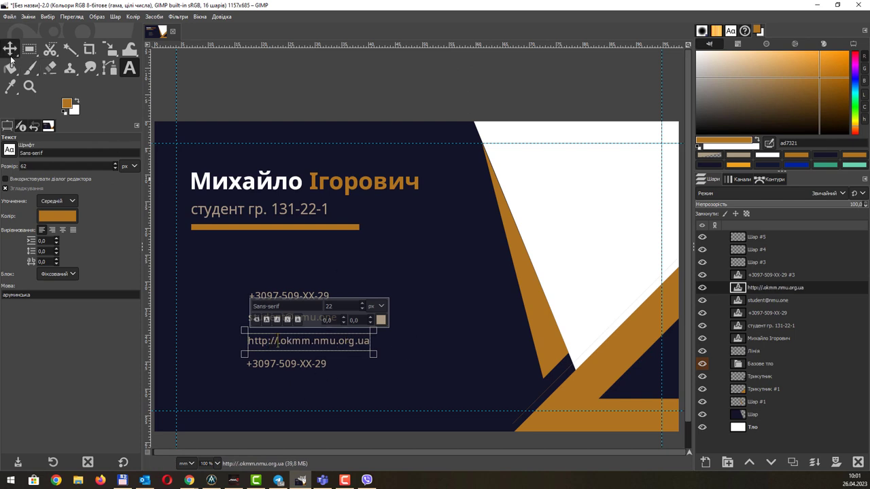
left_click(10, 55)
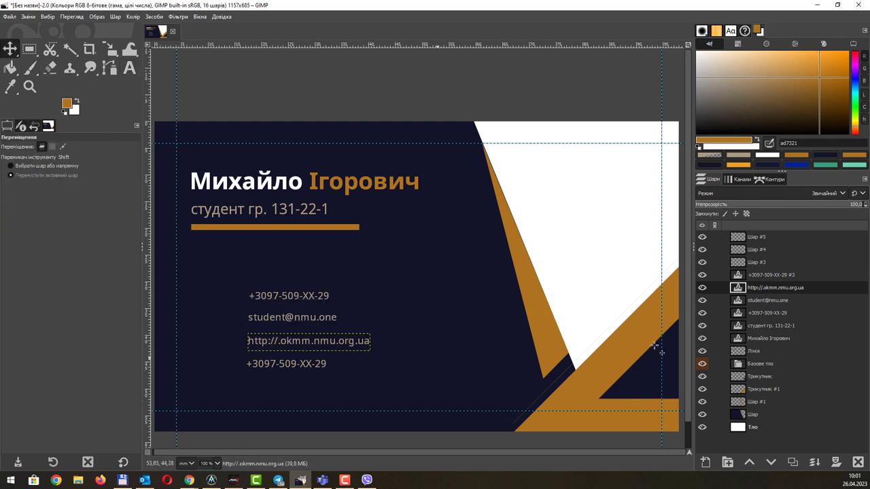
Replace the bottom line with the street address in Dnipro, widening the box to one line.
left_click(734, 275)
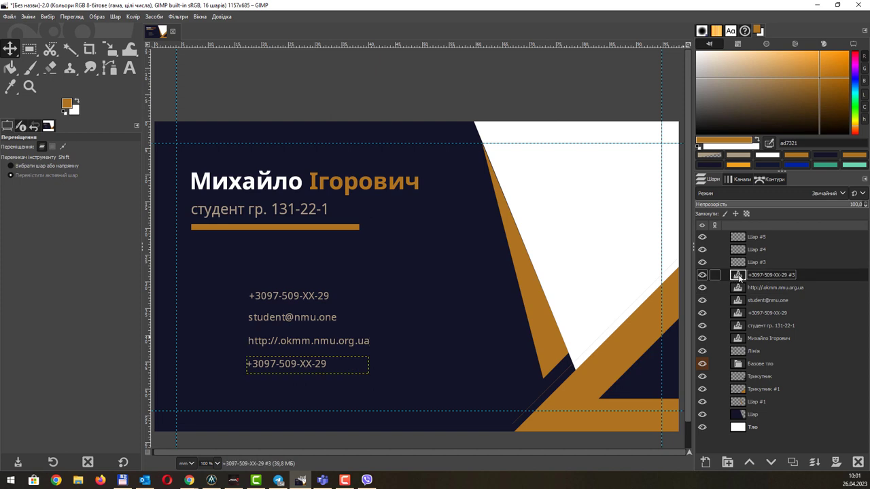
double_click(738, 275)
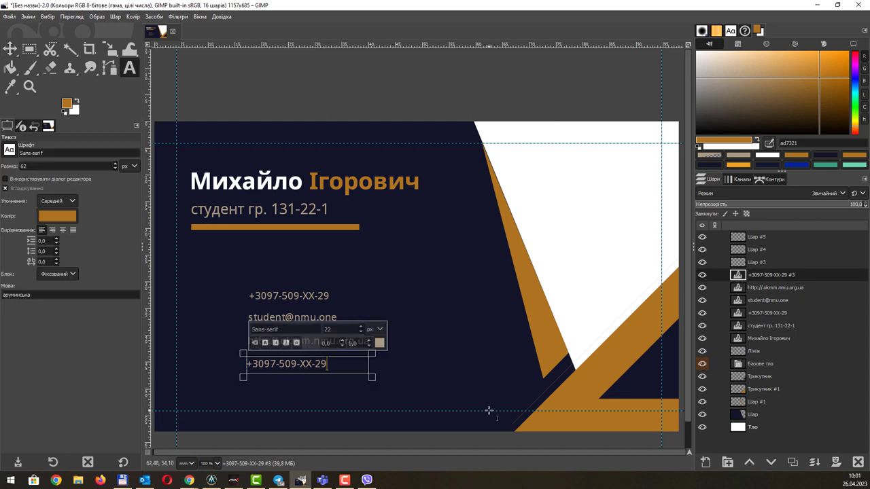
key("ctrl+a")
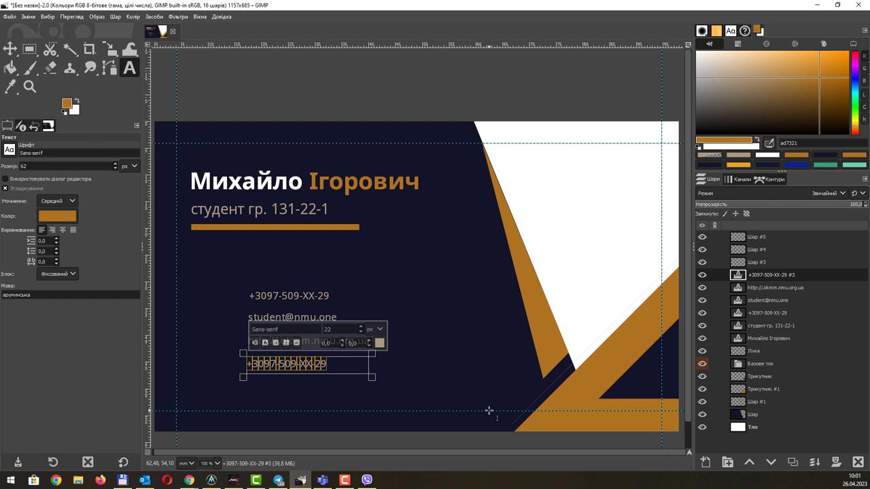
type("Dnipro")
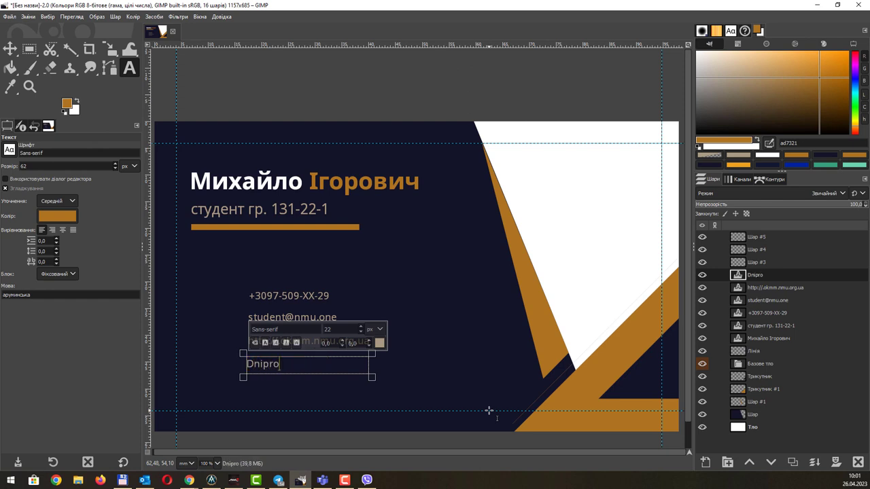
type(", D")
type(".Ya")
type("vornit")
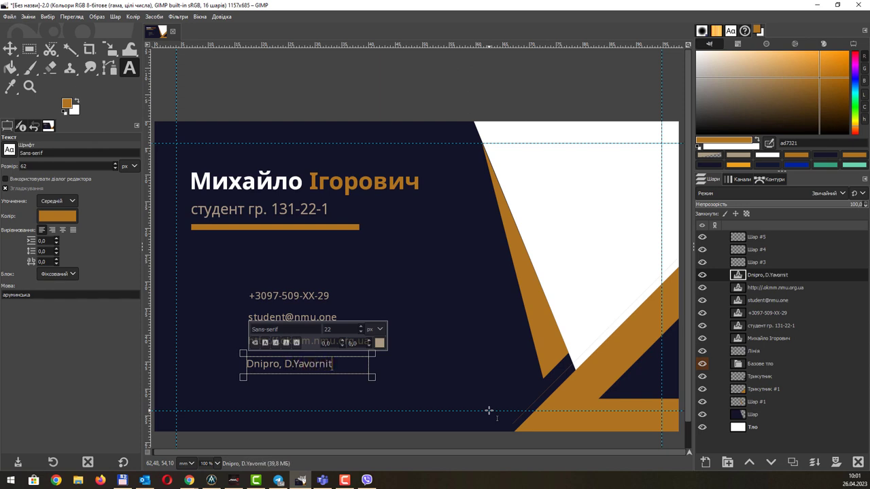
type("sky av")
type("e,")
key("Return")
type("1")
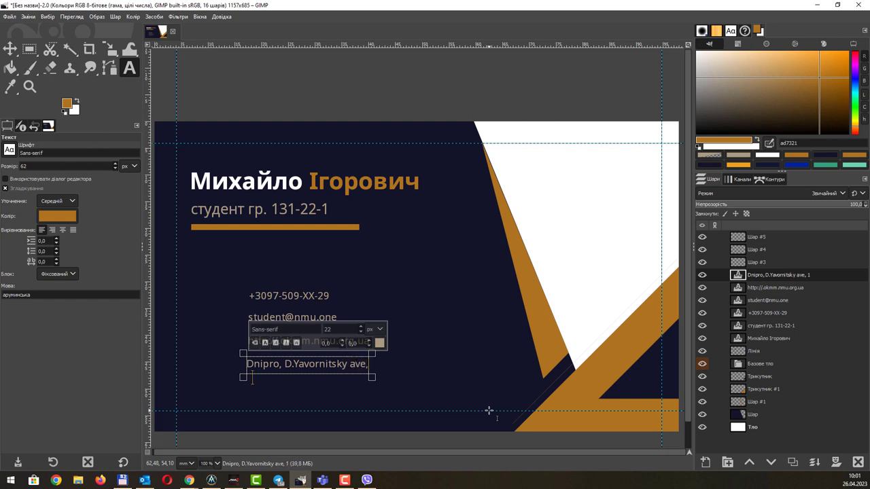
type("9")
left_click_drag(375, 377, 402, 377)
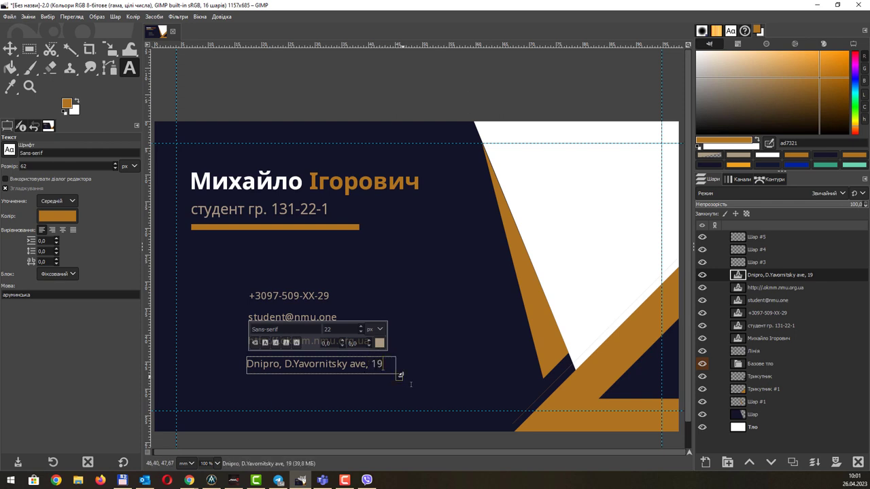
left_click(10, 48)
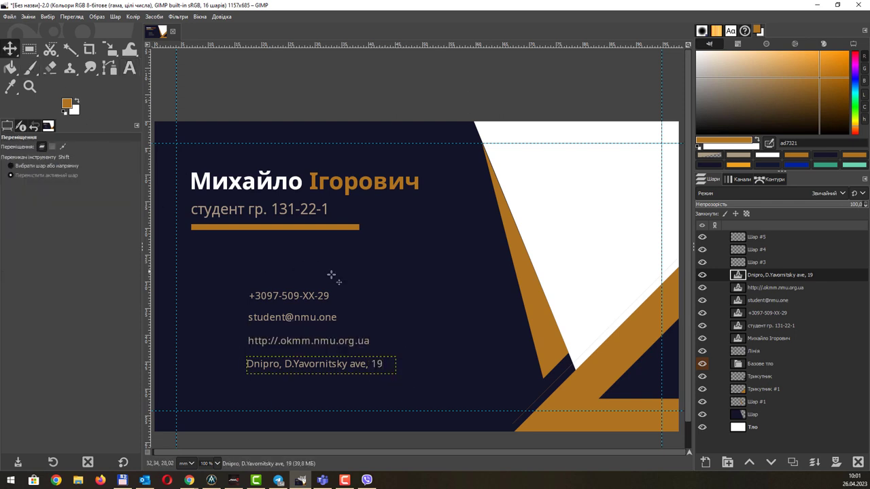
left_click(756, 262)
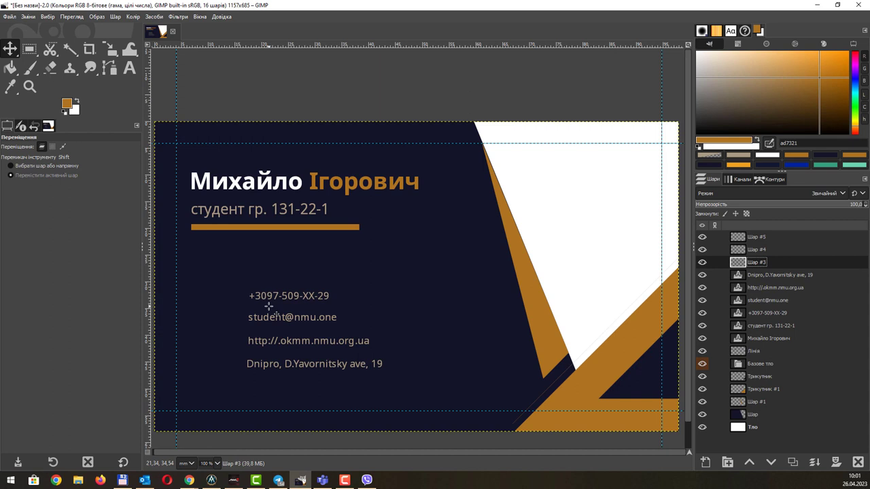
Search Google Images in Chrome for 'іконка телефону'.
left_click(188, 480)
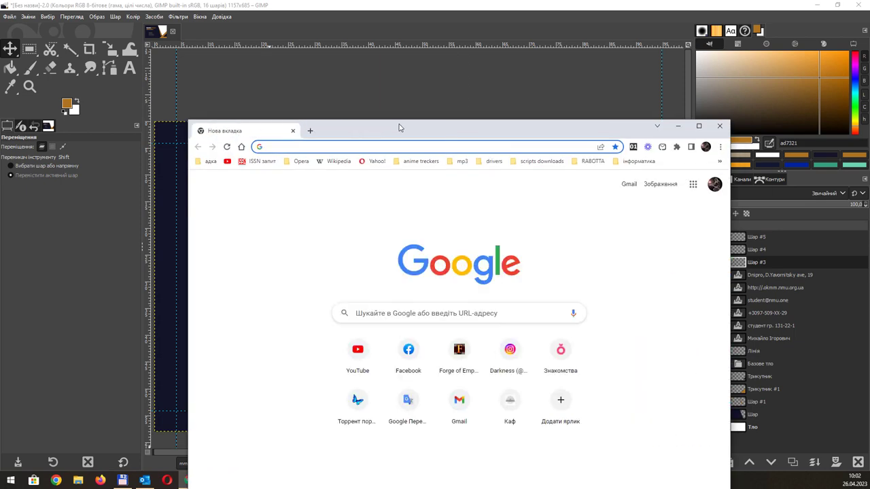
double_click(399, 129)
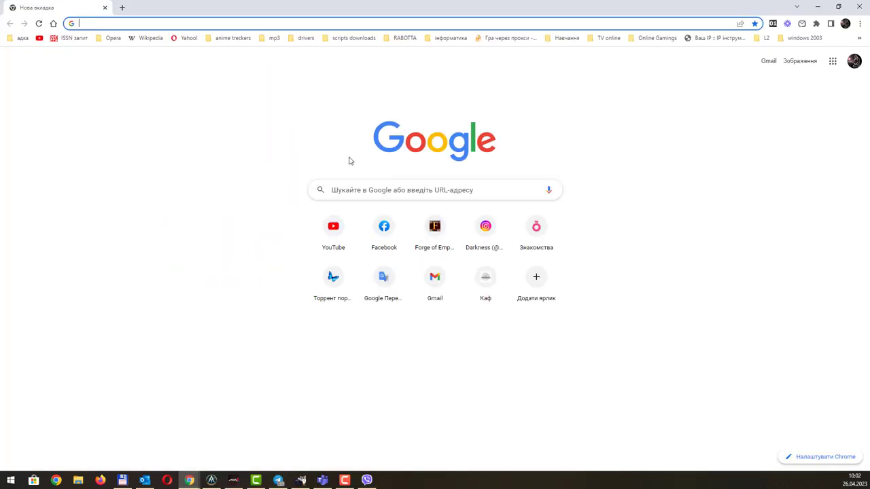
type("іконка")
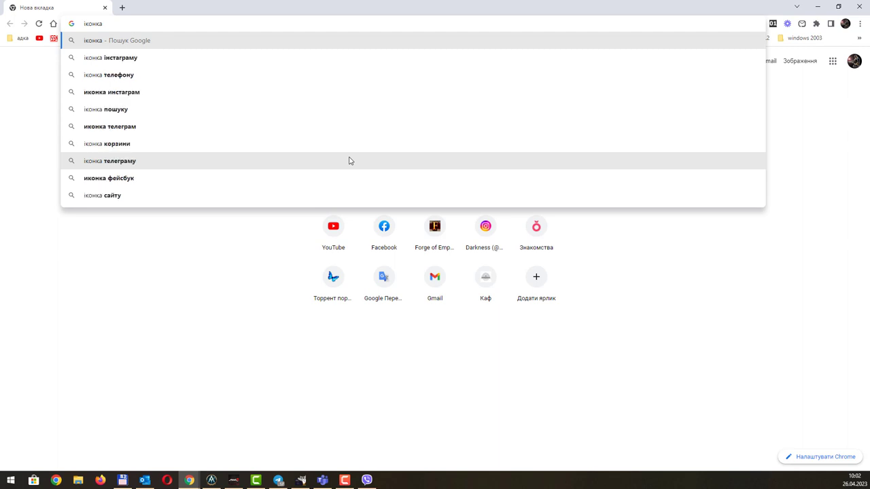
type(" телефону")
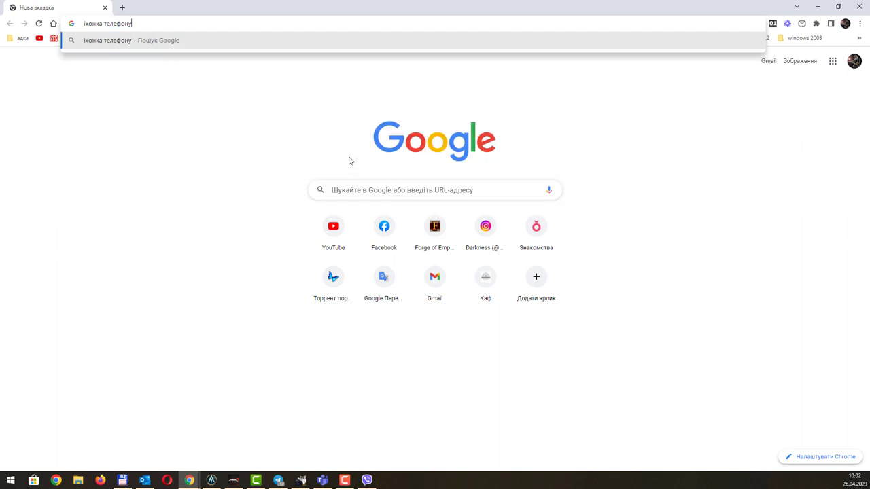
key("Return")
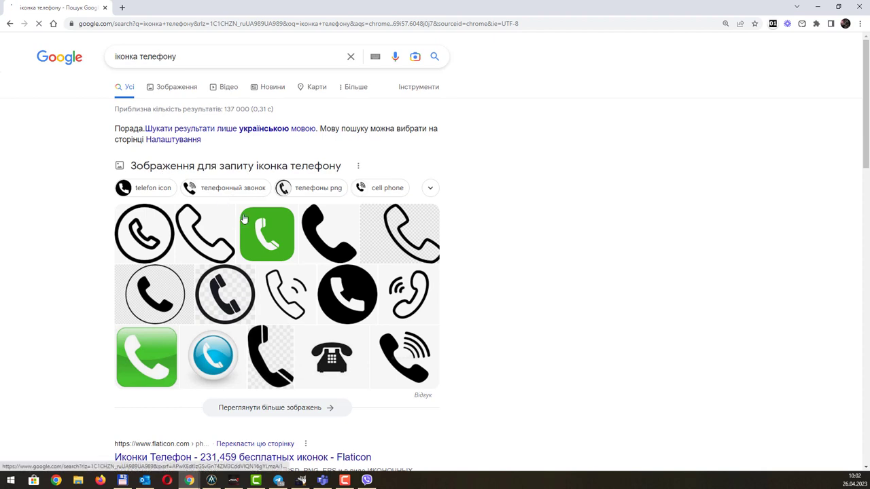
left_click(185, 90)
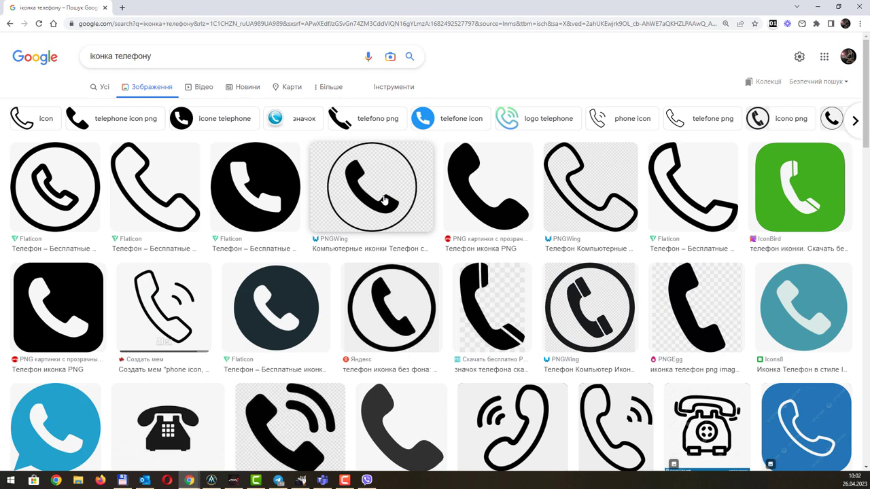
scroll(437, 295, "down", 1)
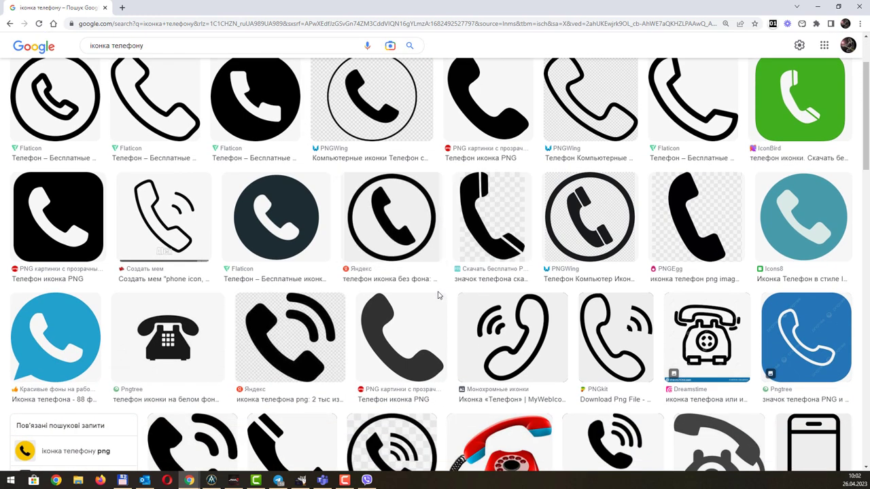
scroll(438, 295, "down", 2)
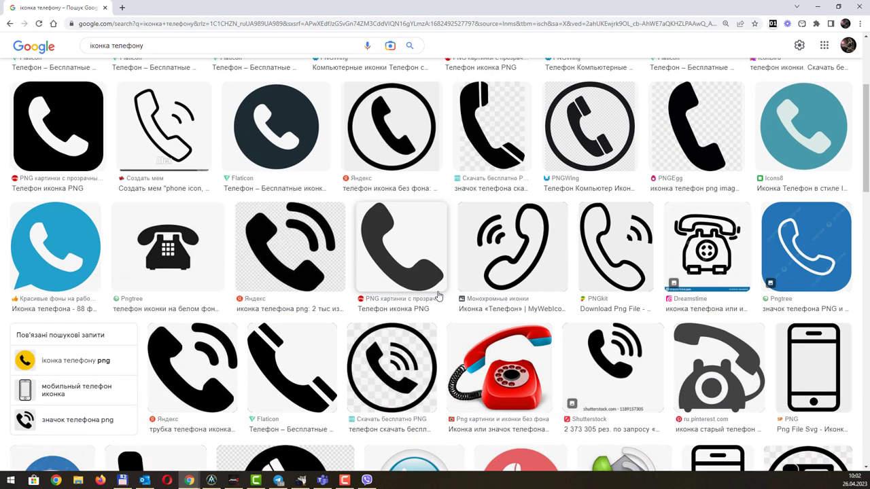
scroll(438, 295, "up", 1)
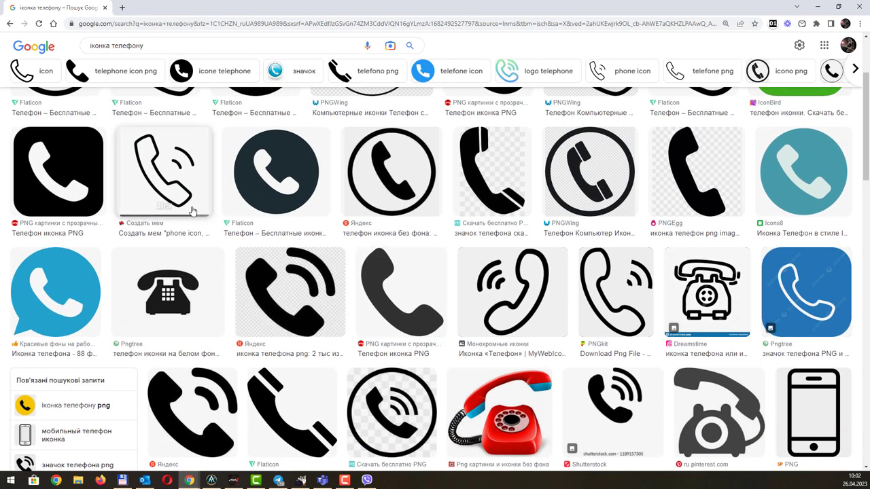
scroll(360, 298, "up", 1)
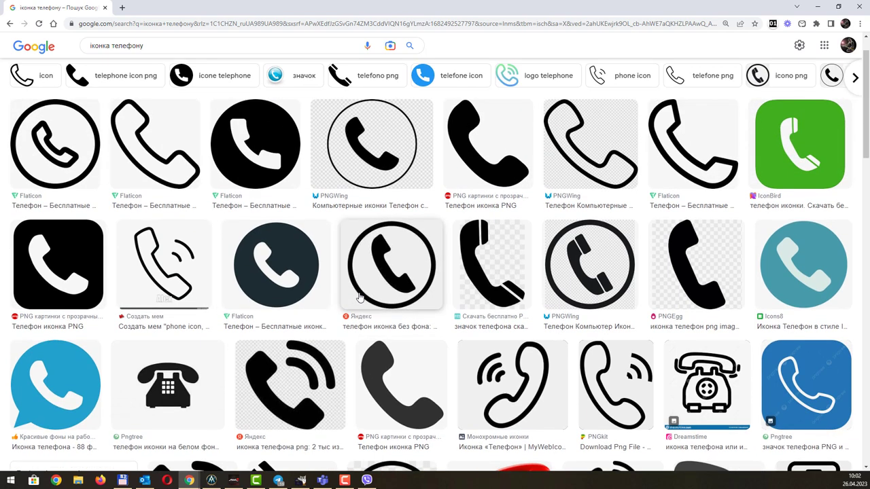
Save the outline phone icon as фон.png and show the download in its folder.
left_click(174, 167)
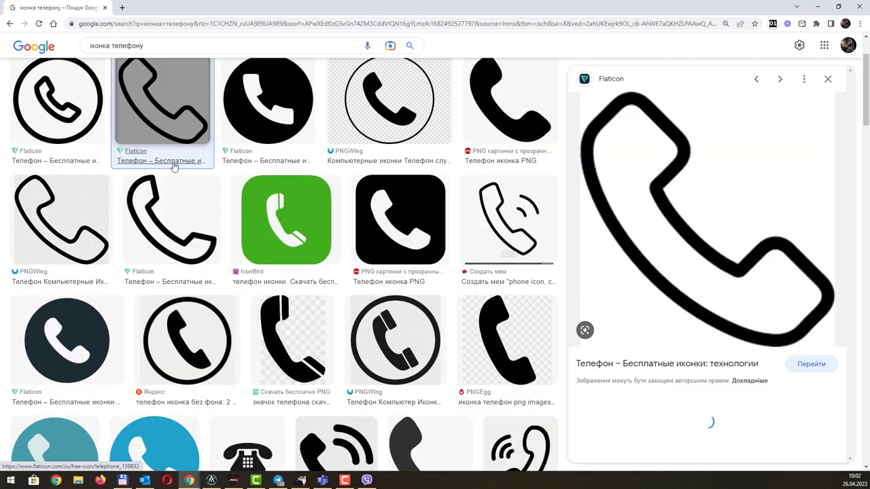
right_click(695, 223)
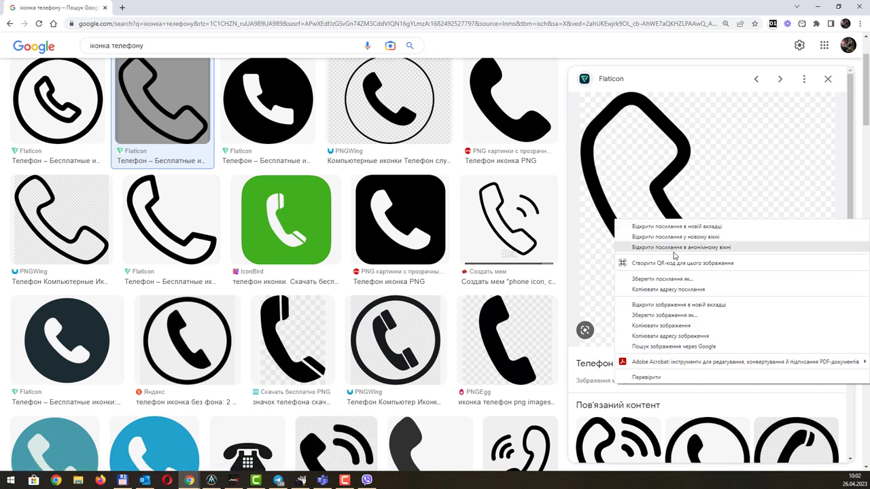
left_click(670, 315)
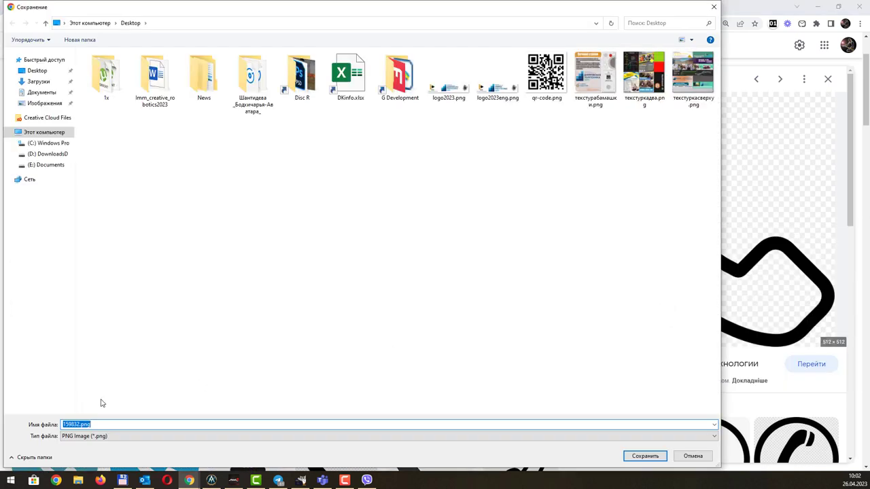
type("з")
key("Return")
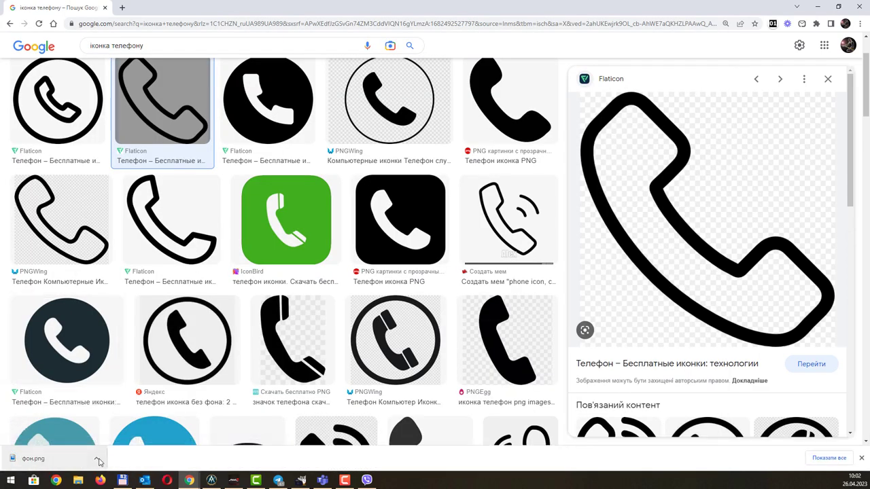
left_click(95, 459)
left_click(135, 432)
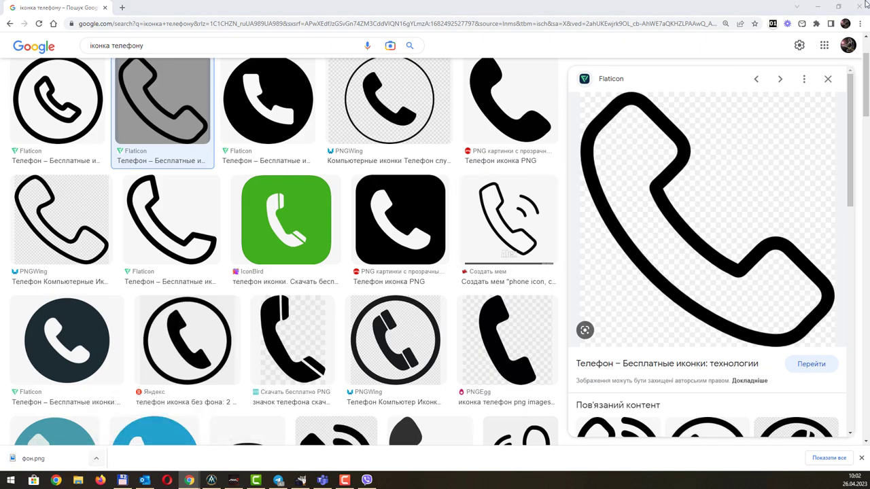
left_click(817, 5)
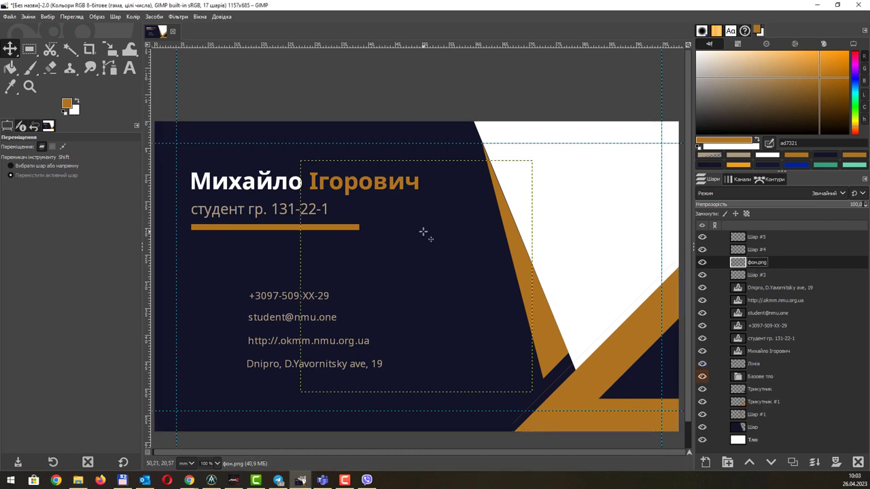
Move and then delete the фон.png layer, leaving 16 layers, and dismiss the File menu.
scroll(447, 236, "down", 1)
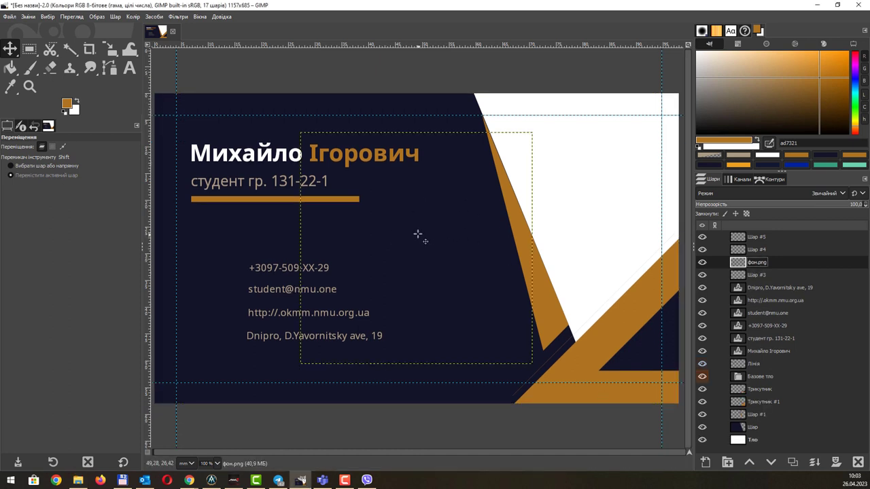
left_click_drag(420, 224, 567, 194)
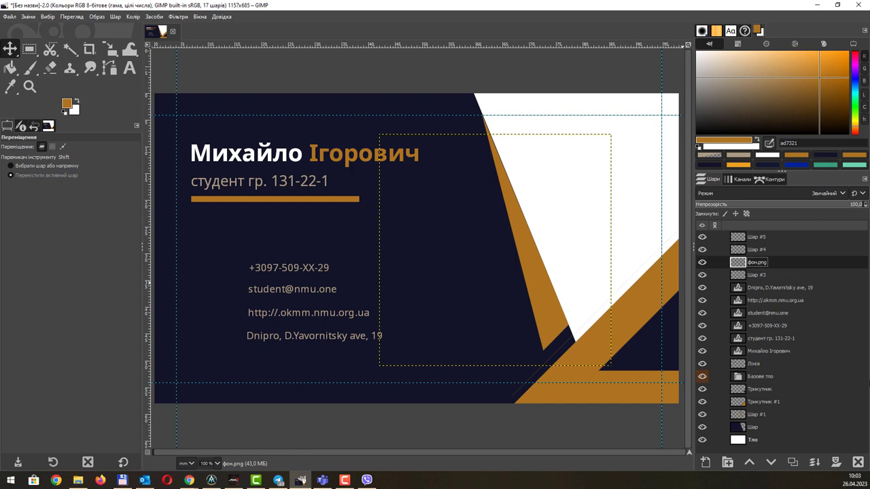
left_click(858, 462)
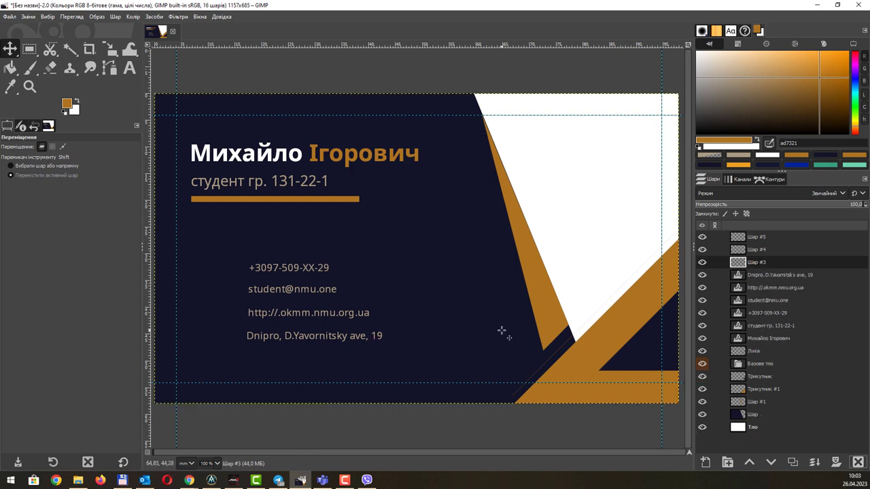
left_click(10, 17)
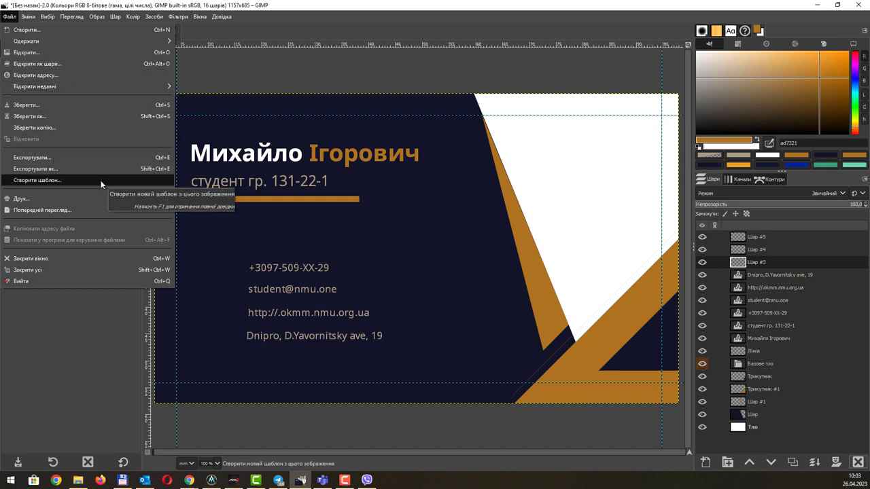
key("Escape")
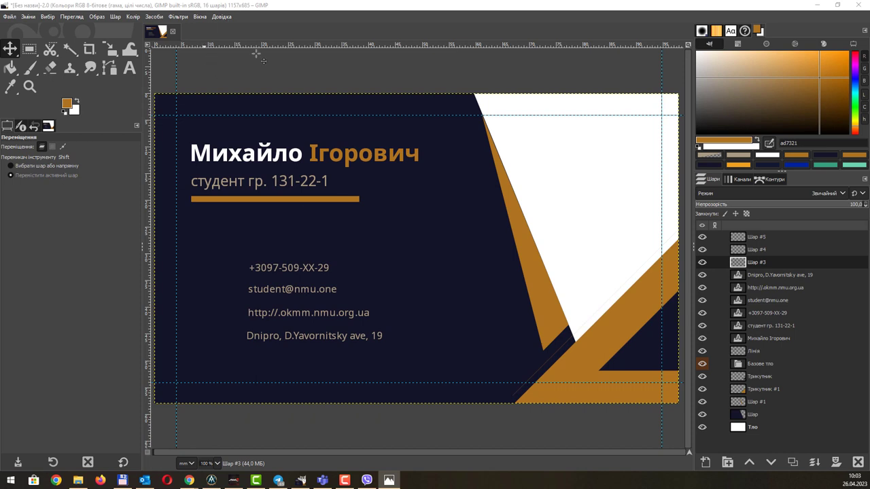
Paste the copied phone icon image onto the card and shift it down-right.
key("ctrl+v")
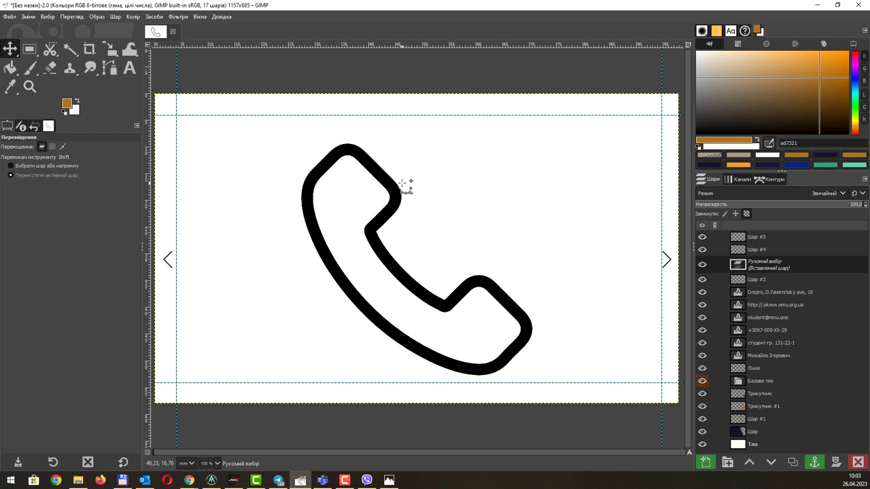
left_click(199, 16)
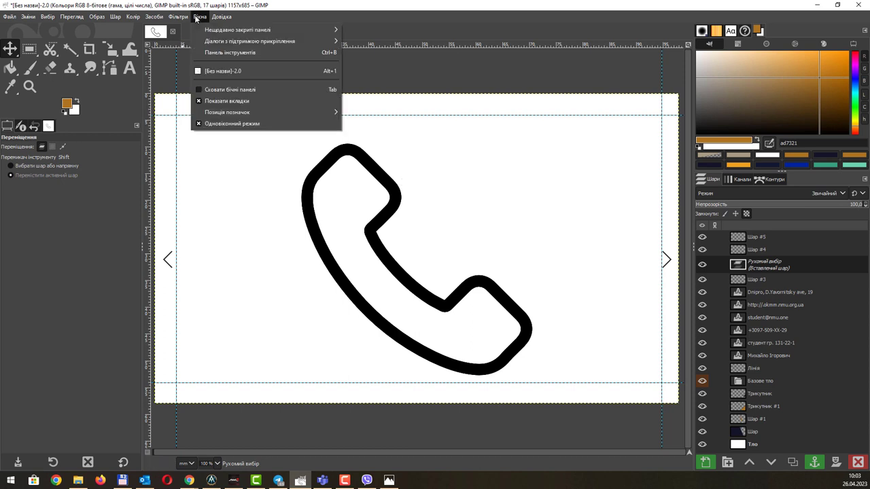
left_click(520, 201)
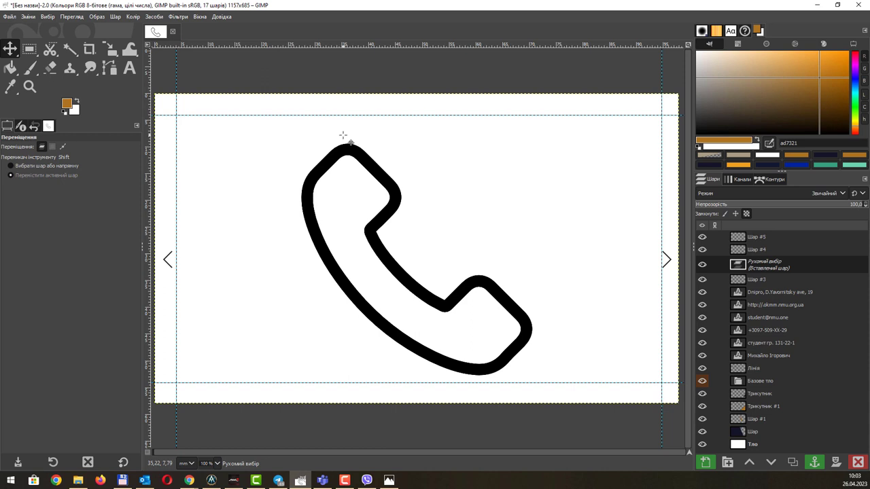
key("r")
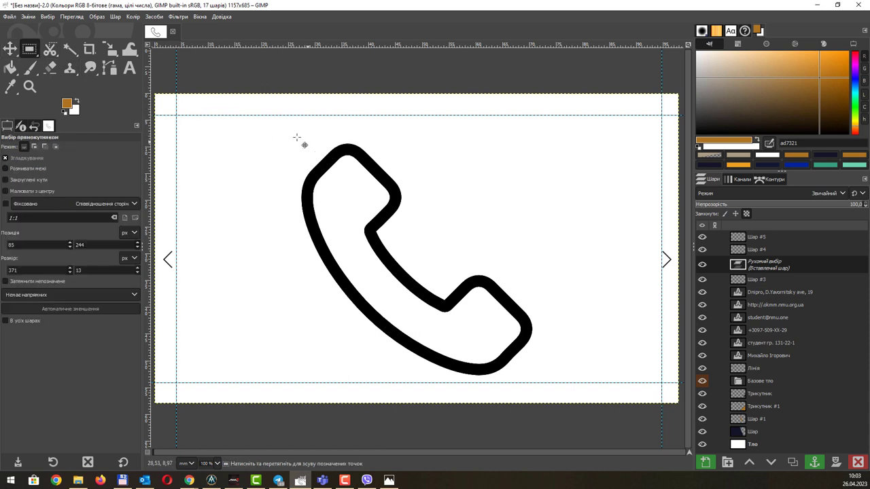
left_click_drag(296, 138, 338, 183)
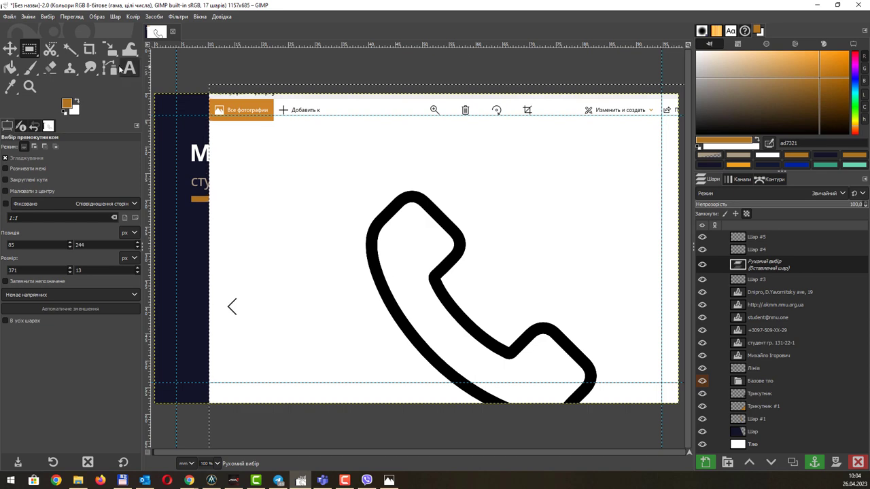
Shrink the pasted phone image and move it toward the centre of the card.
left_click(110, 49)
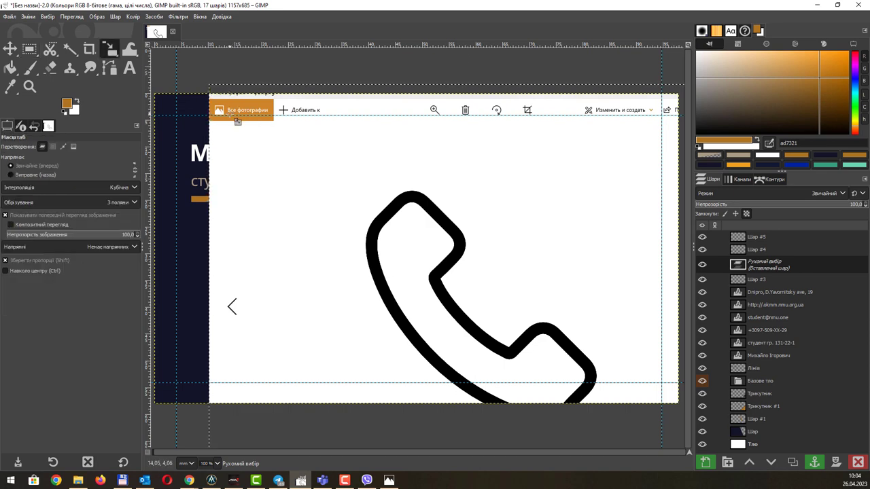
left_click_drag(237, 121, 578, 354)
key("Return")
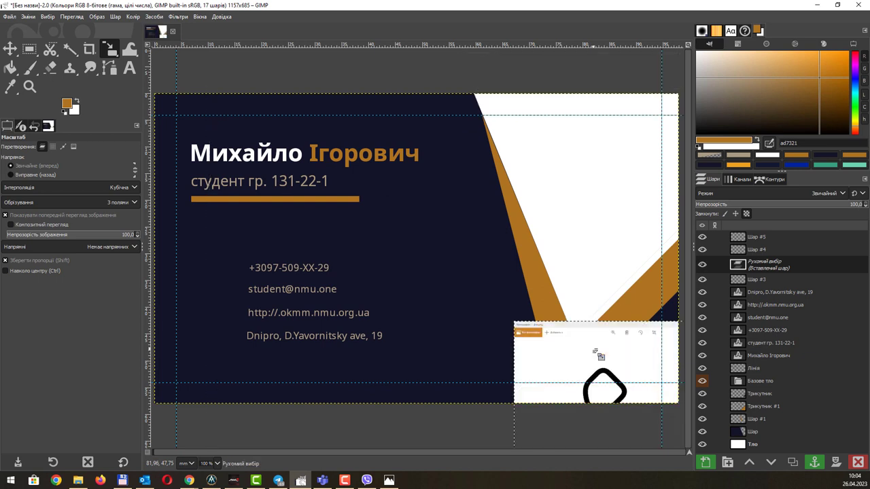
key("m")
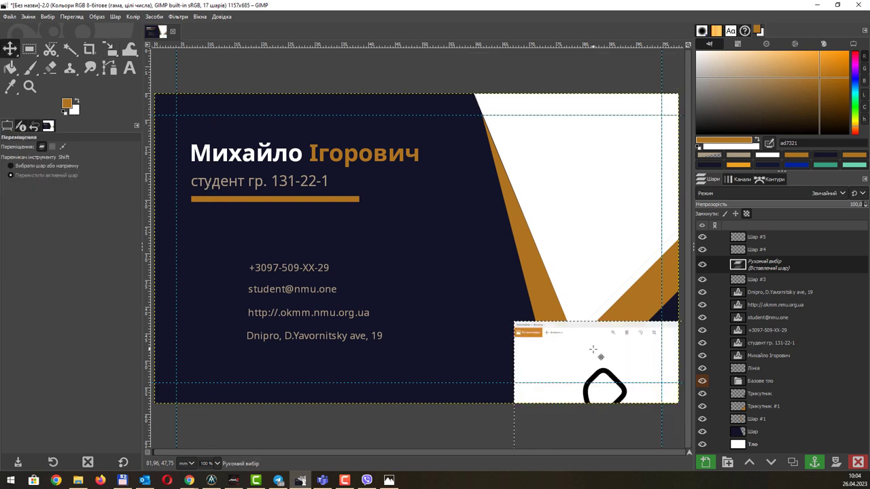
mouse_move(591, 360)
left_mouse_down()
mouse_move(487, 232)
mouse_move(412, 187)
left_mouse_up()
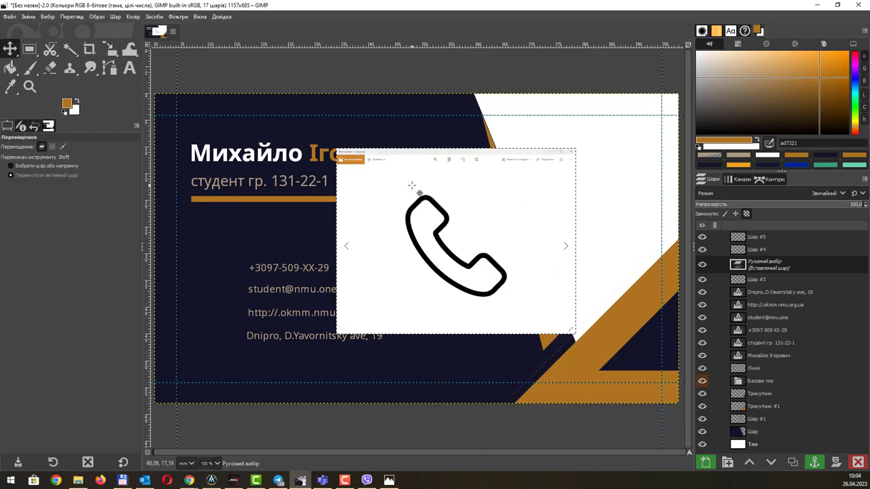
scroll(493, 212, "up", 1)
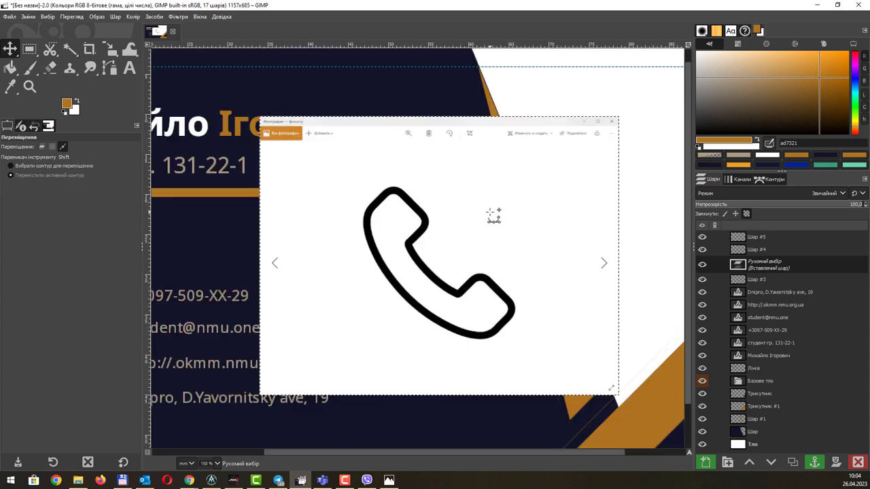
scroll(456, 212, "up", 1)
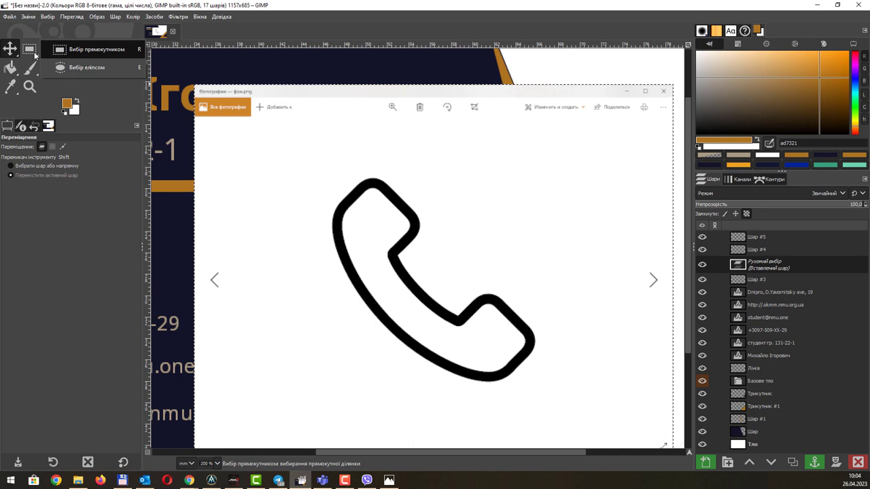
left_click(60, 49)
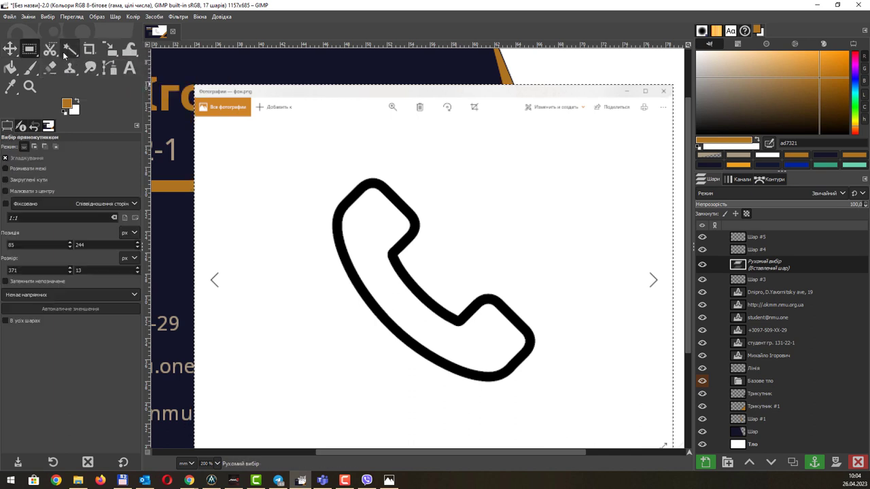
mouse_move(51, 49)
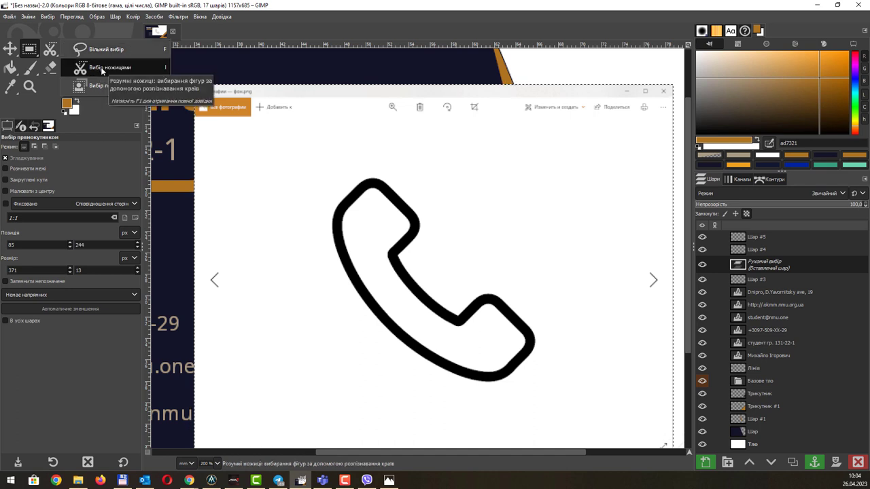
Trace the phone handset's outline with Intelligent Scissors, closing the contour at its start point.
left_click(102, 68)
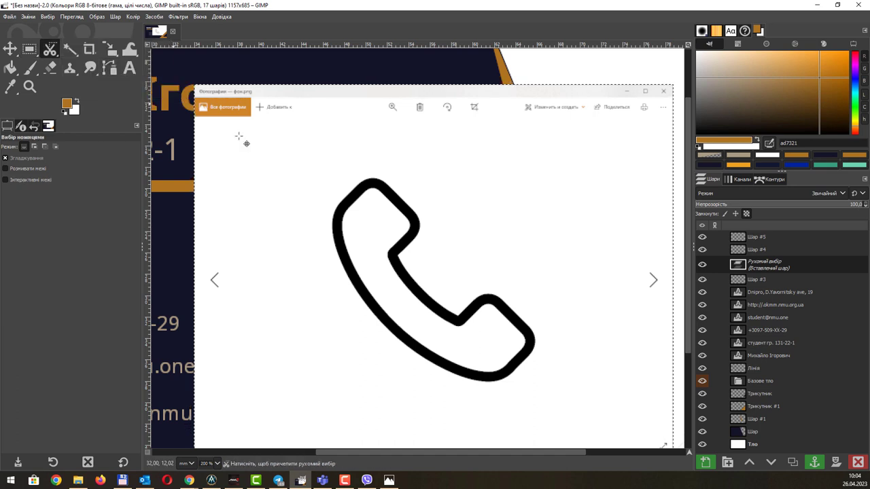
left_click(365, 180)
left_click(332, 217)
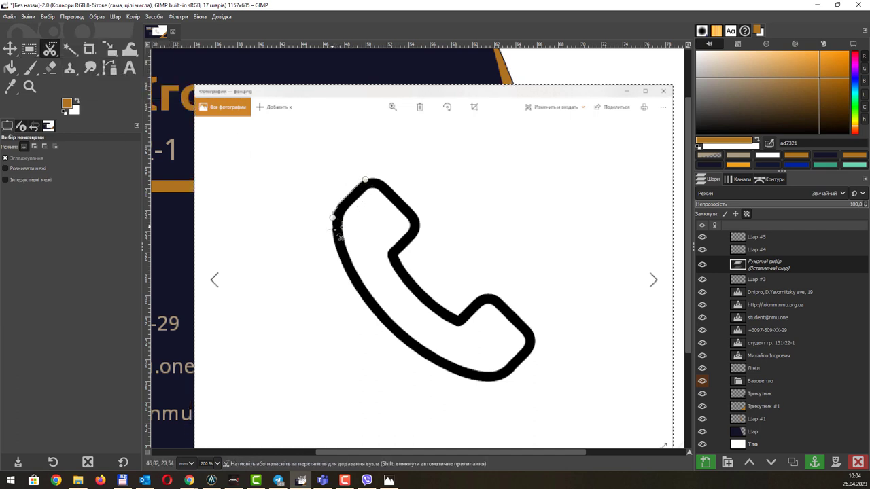
left_click(372, 314)
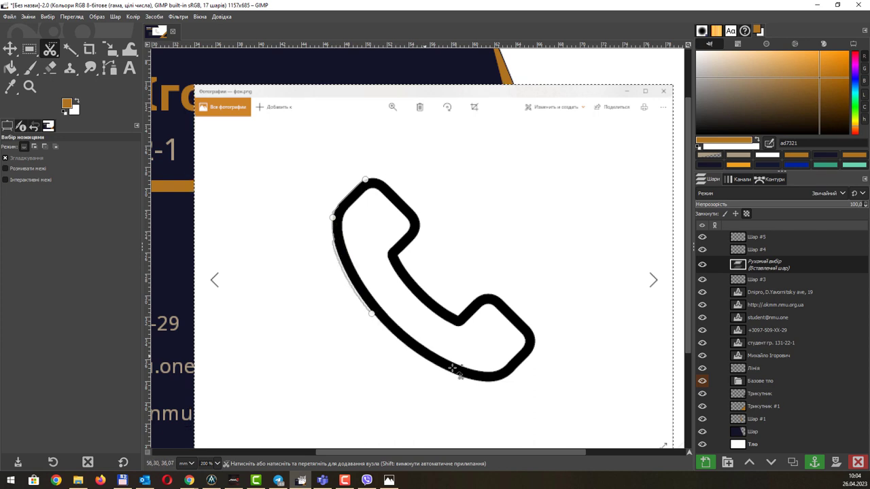
left_click(492, 385)
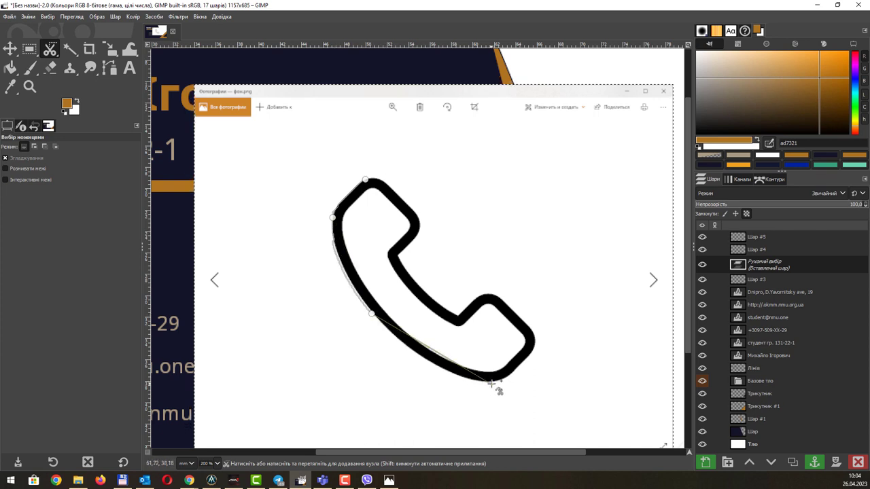
left_click(536, 345)
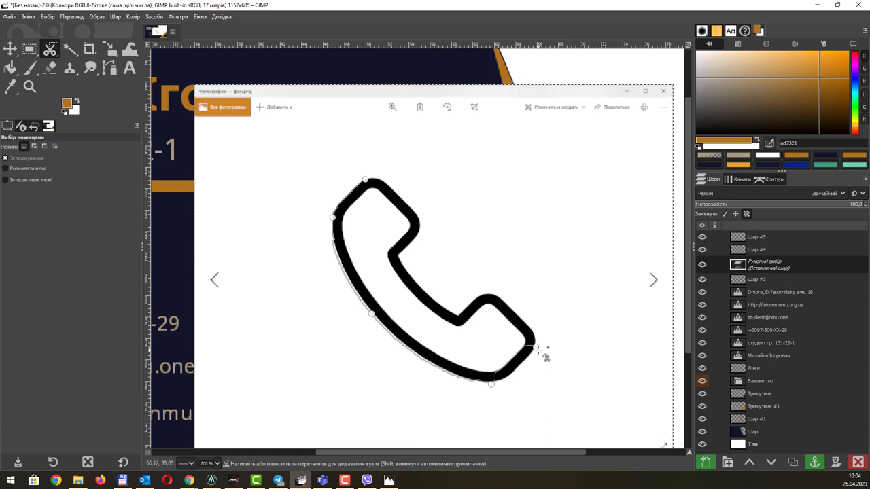
left_click_drag(537, 346, 517, 369)
left_click(533, 352)
left_click(531, 331)
left_click(495, 294)
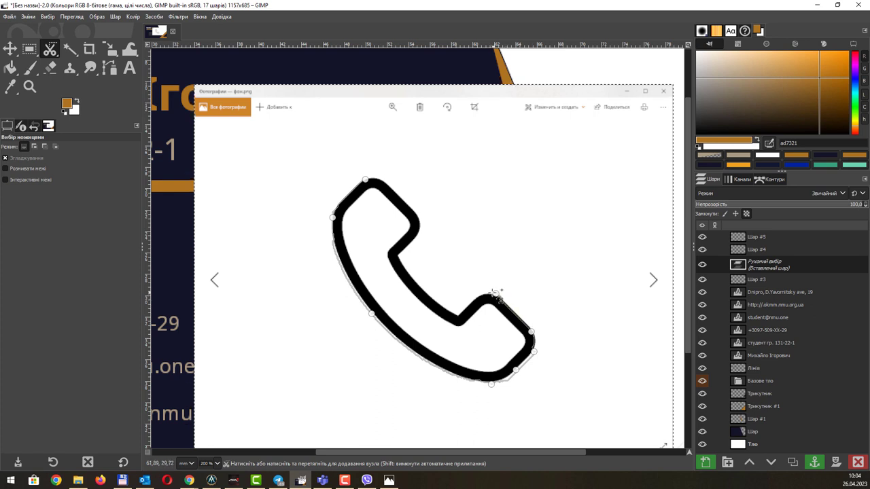
left_click(459, 314)
left_click(441, 304)
left_click(405, 267)
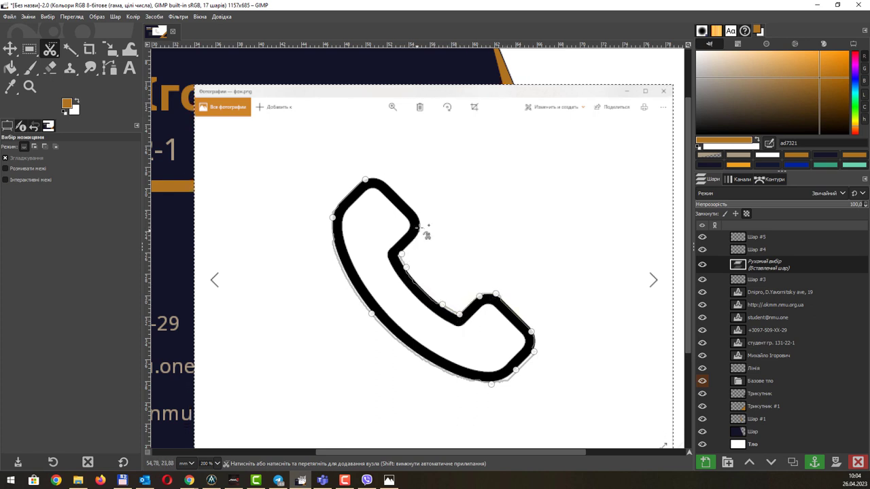
left_click(413, 208)
left_click(398, 189)
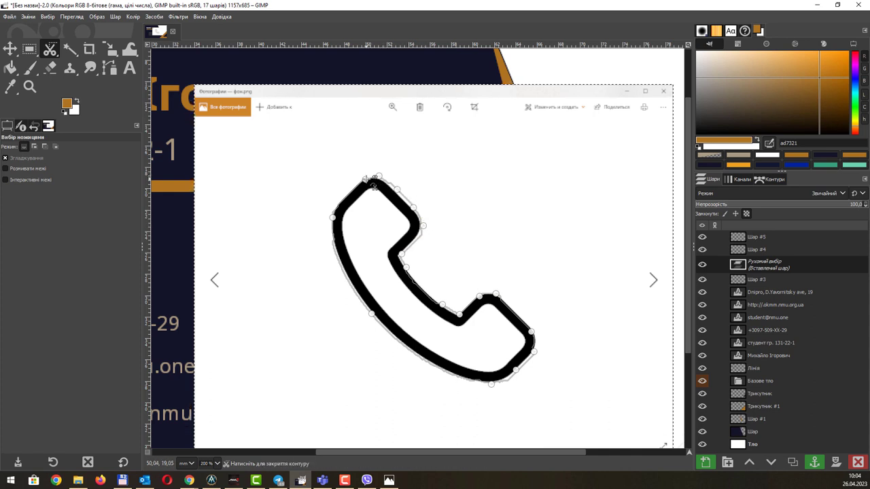
left_click(367, 179)
Turn the outline into a selection, invert it and delete the white background.
key("Return")
key("ctrl+i")
key("Delete")
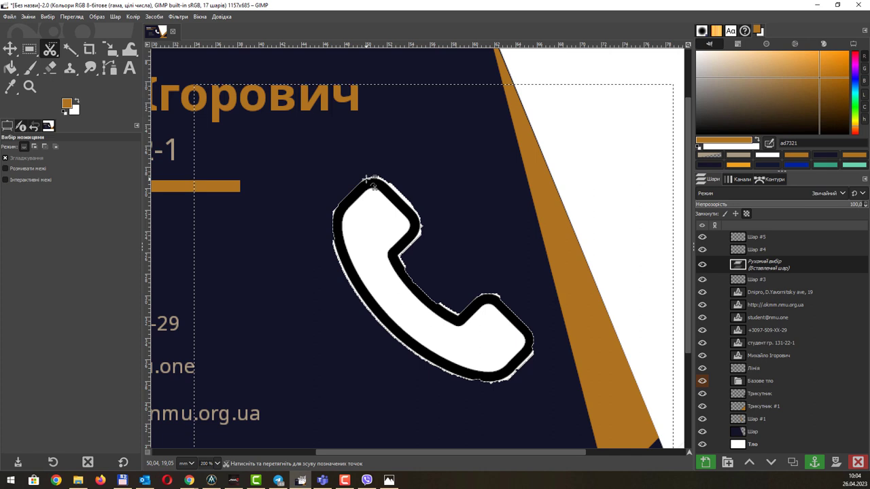
scroll(373, 175, "down", 3)
scroll(425, 218, "up", 4)
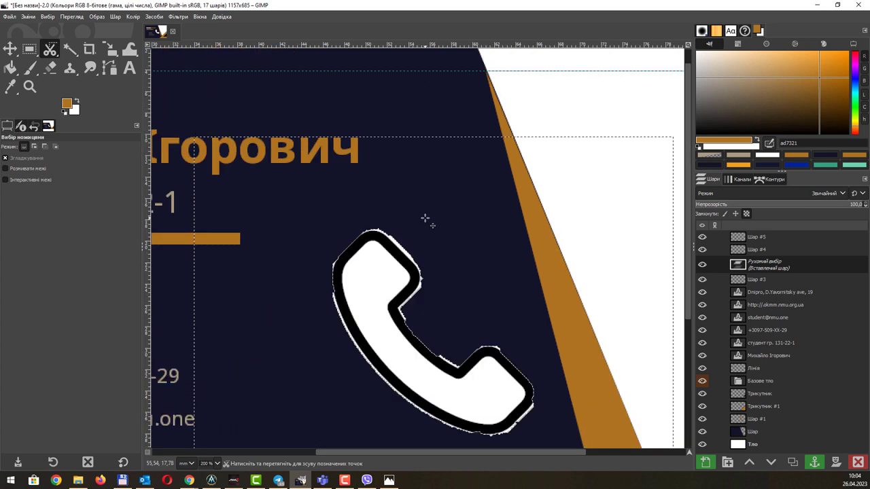
scroll(425, 217, "down", 3)
left_click(57, 67)
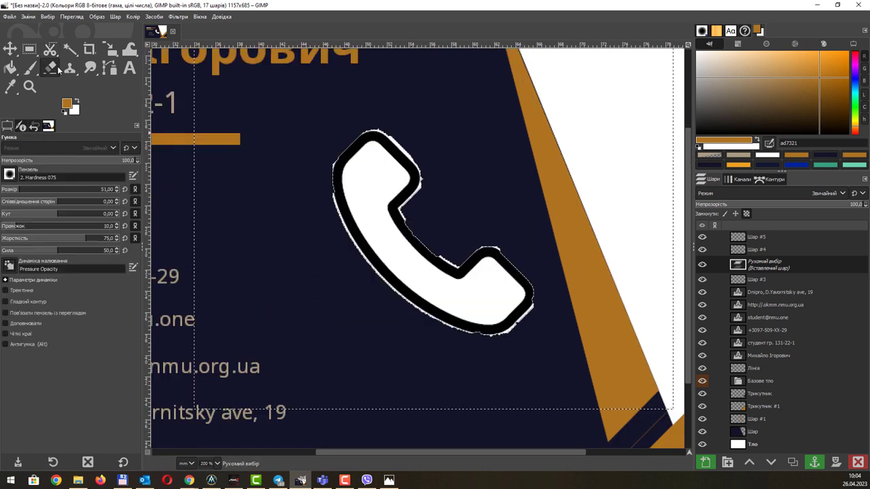
left_click(70, 49)
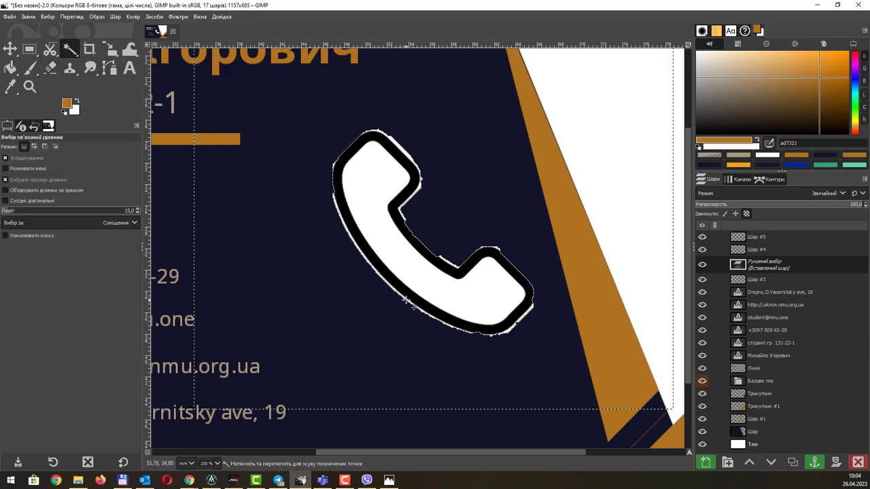
right_click(71, 51)
key("shift+c")
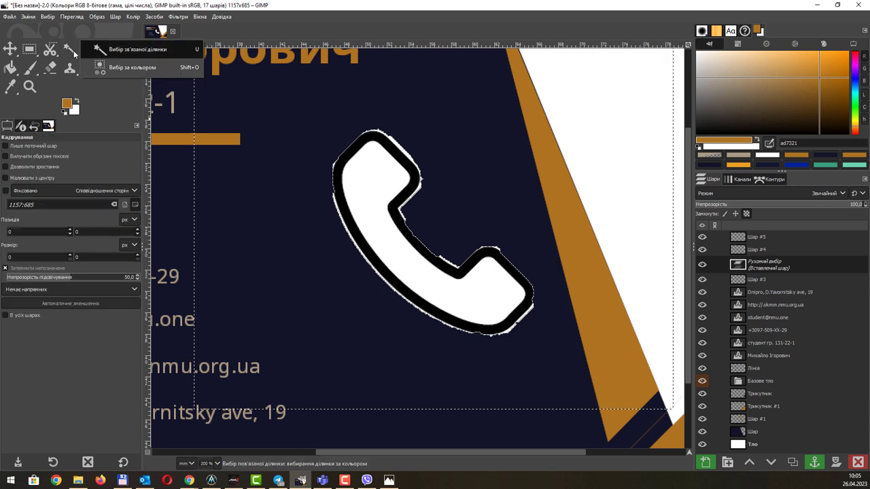
left_click(126, 53)
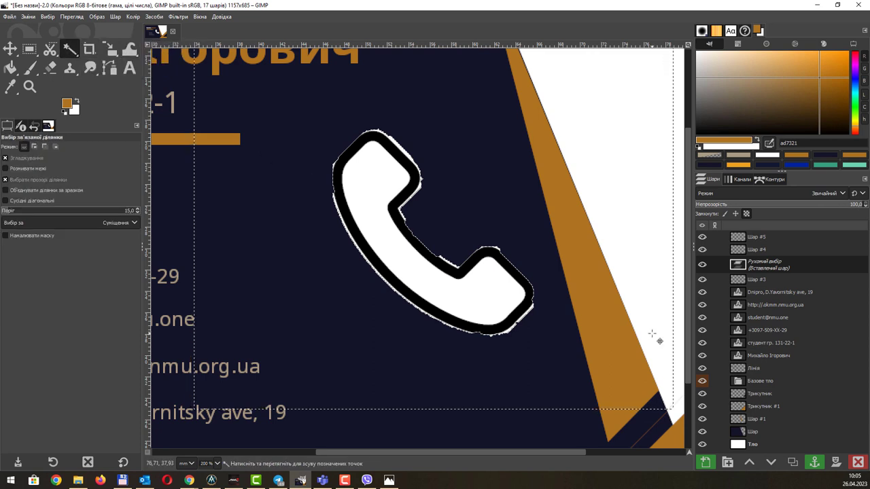
scroll(430, 246, "down", 3)
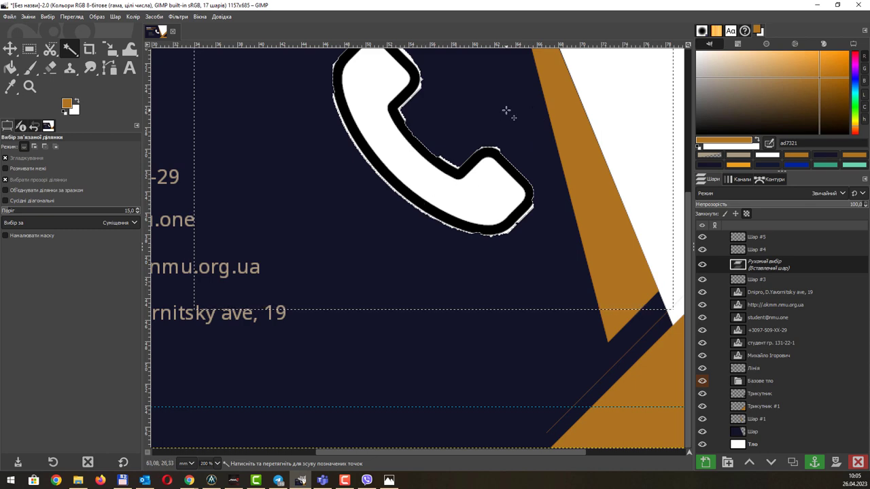
scroll(466, 159, "down", 2, "ctrl")
scroll(453, 160, "down", 2, "ctrl")
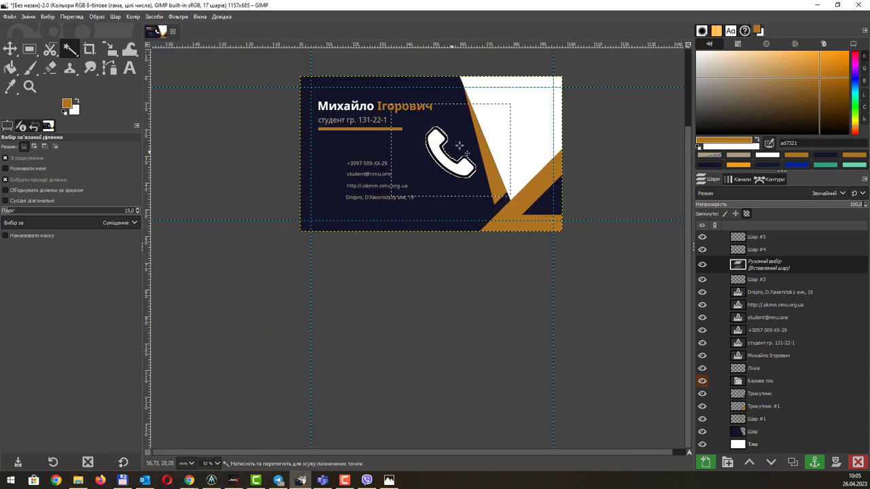
scroll(424, 200, "up", 2, "ctrl")
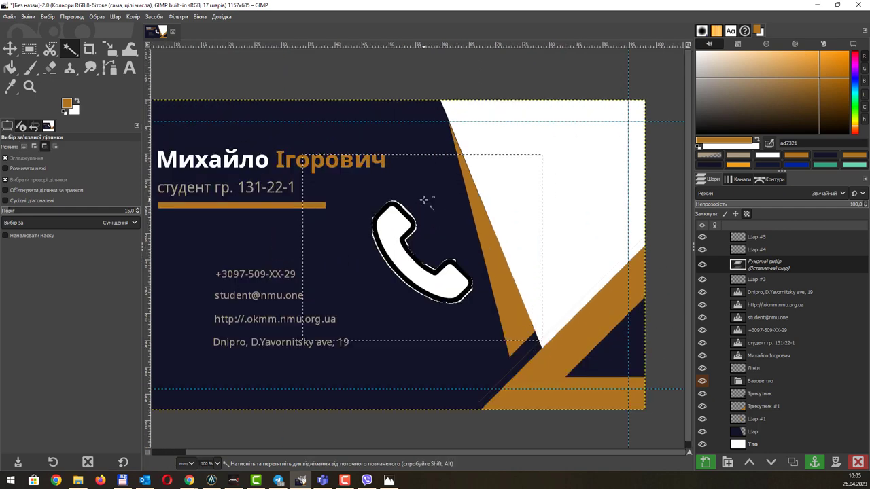
scroll(424, 200, "up", 1, "ctrl")
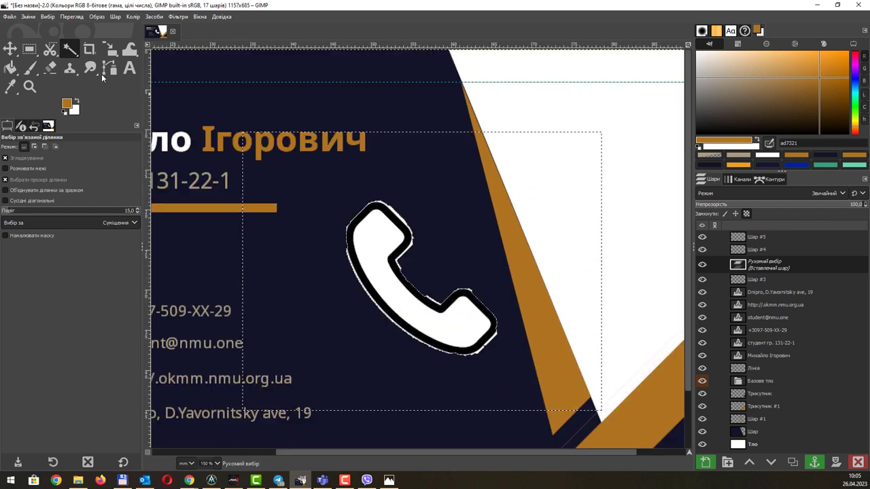
Scale the phone icon down to about 5.6 mm and move it beside the phone number.
left_click(109, 48)
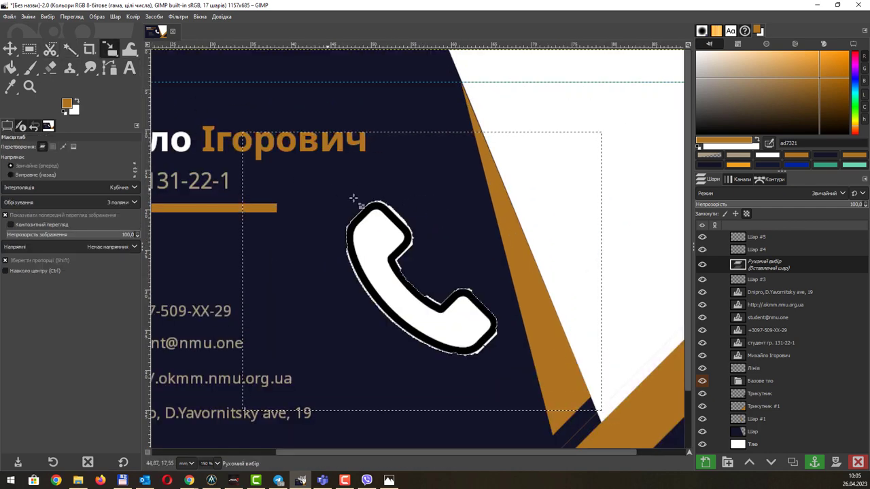
left_click(401, 239)
left_click_drag(399, 238, 510, 348)
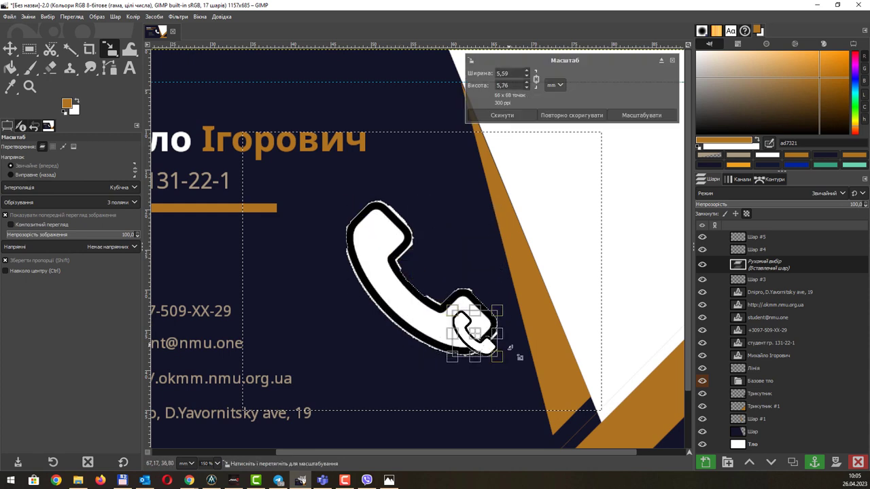
key("Return")
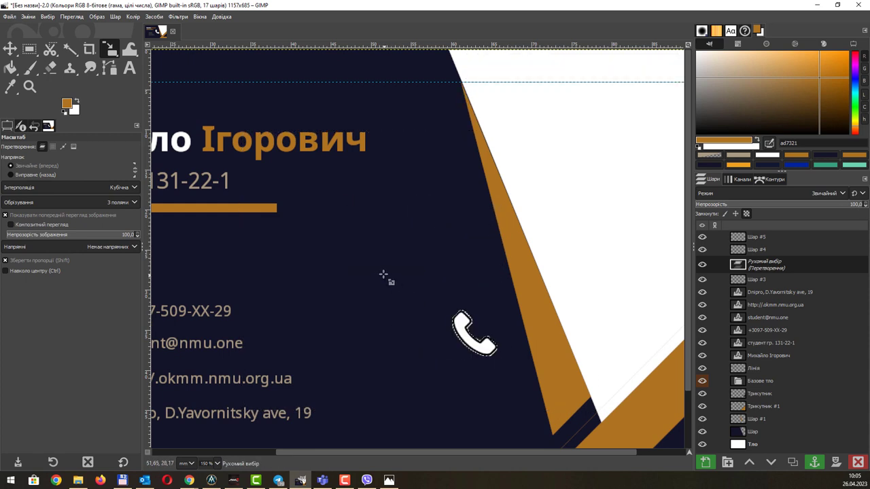
left_click_drag(364, 238, 496, 221)
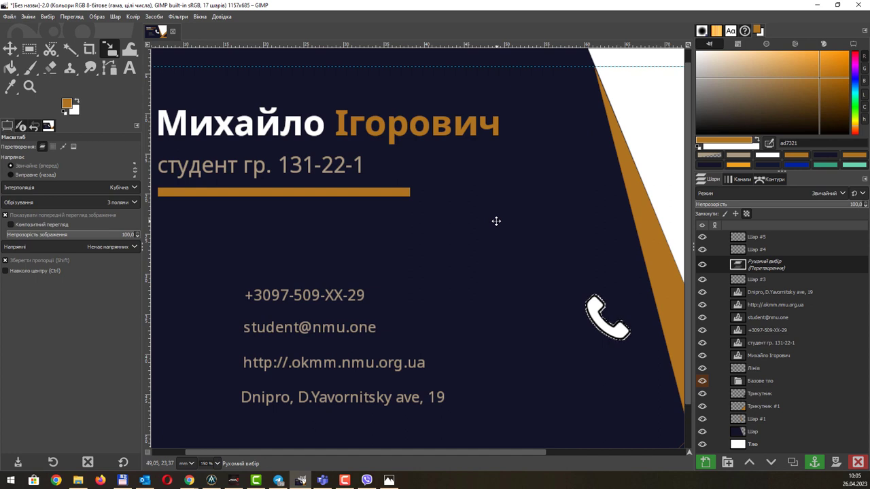
key("m")
mouse_move(607, 324)
left_mouse_down()
mouse_move(209, 307)
mouse_move(200, 296)
left_mouse_up()
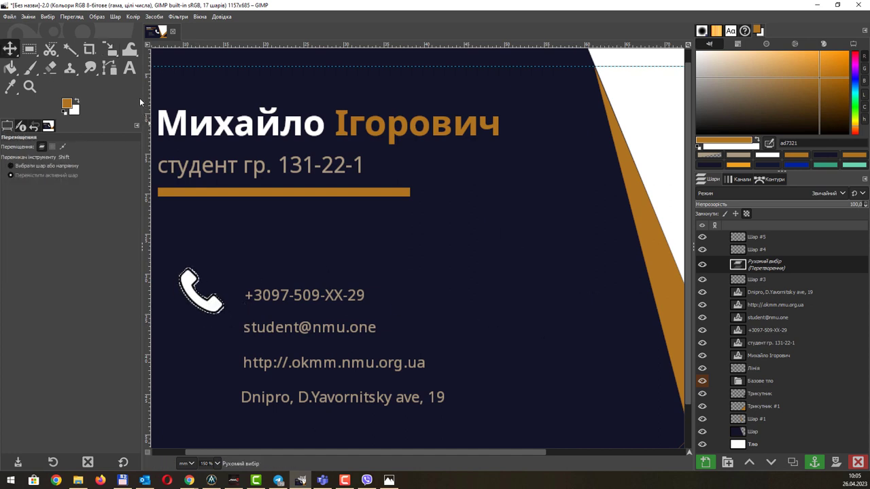
Shrink the icon further to about 3.1 mm and align it with the phone number line.
left_click(110, 50)
left_click(209, 309)
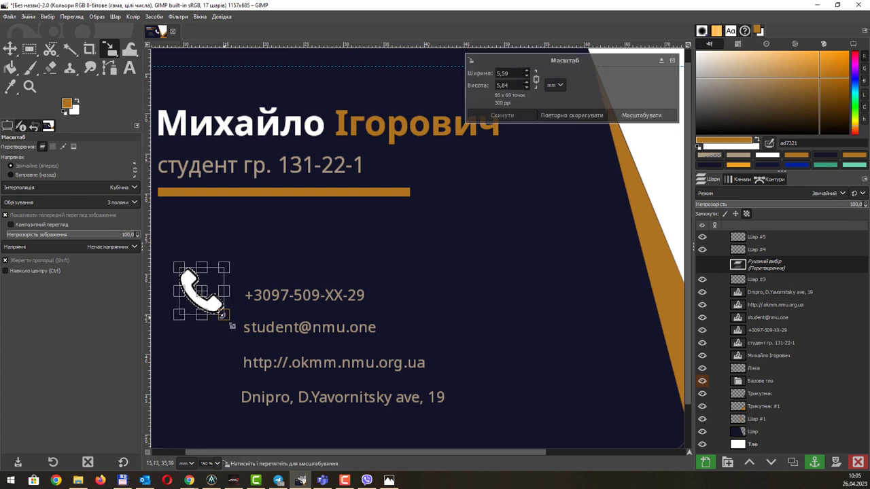
left_click_drag(221, 311, 212, 301)
key("Return")
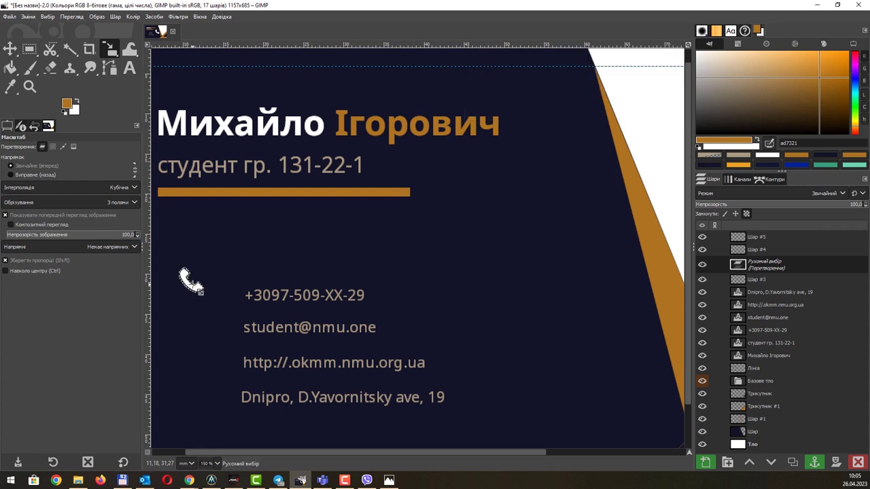
key("m")
left_click_drag(192, 281, 214, 295)
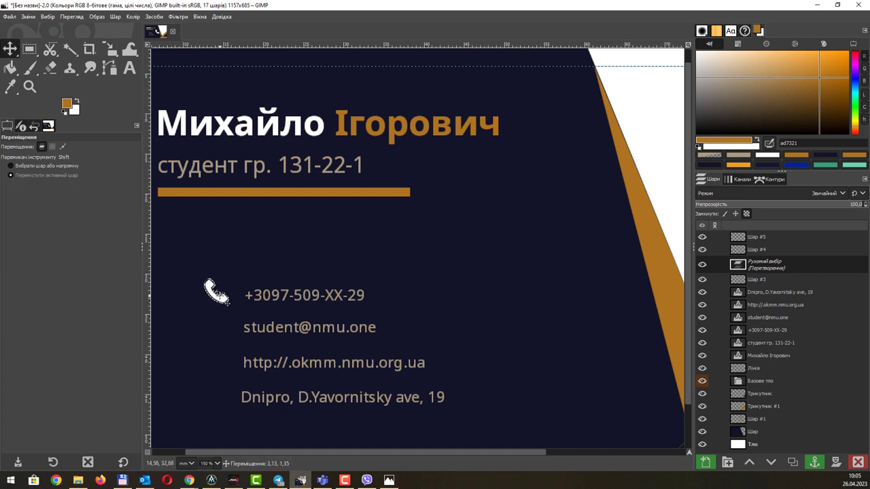
left_click_drag(225, 305, 227, 303)
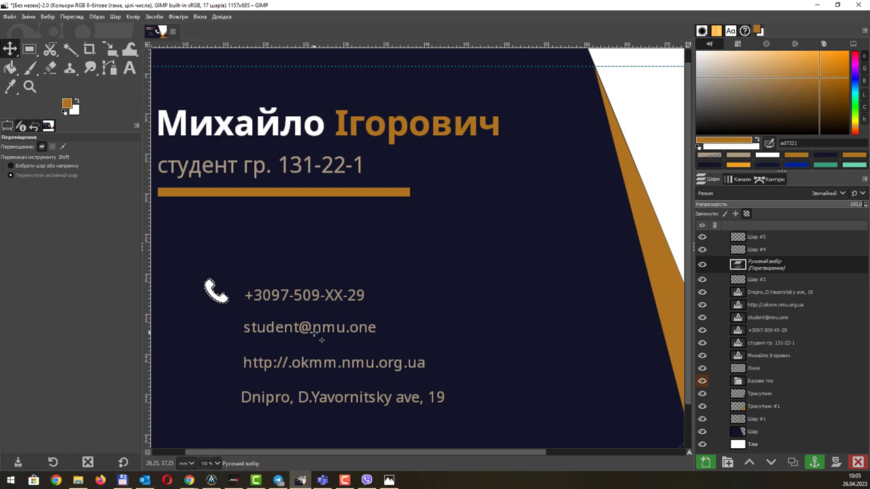
key("shift+m")
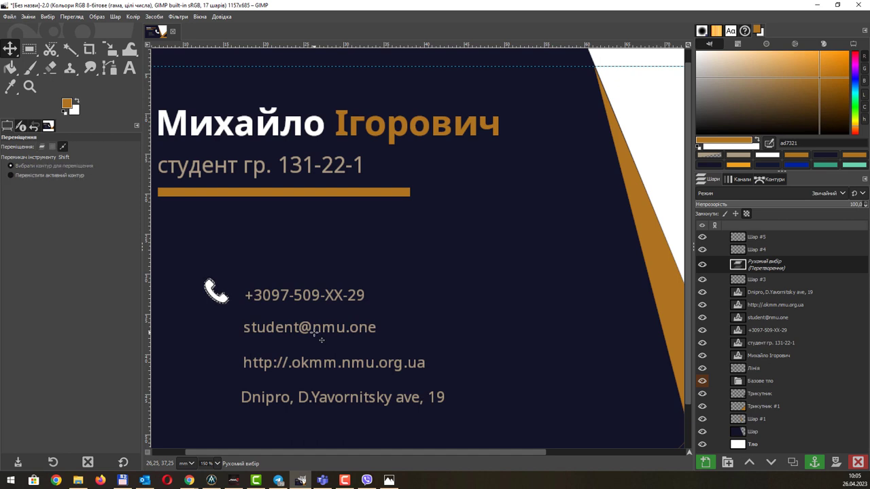
Anchor the floating icon as a new layer named 'іконка фону', then select Шар #4.
left_click(708, 463)
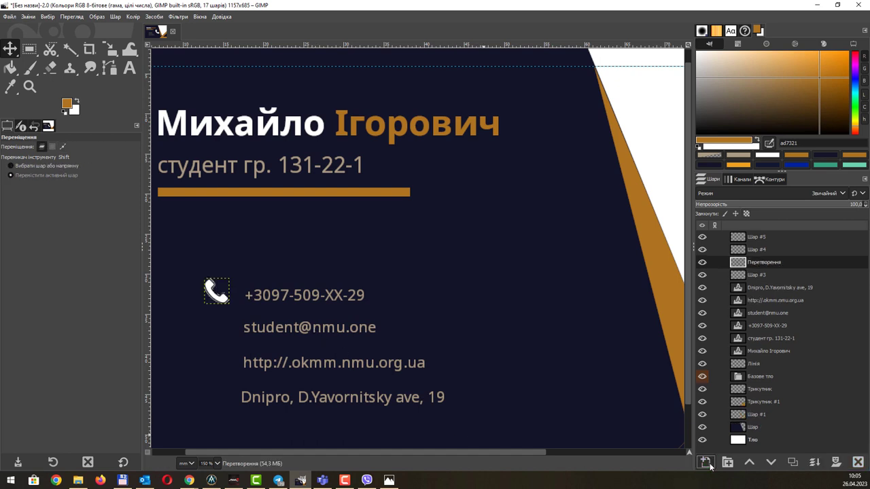
left_click(761, 263)
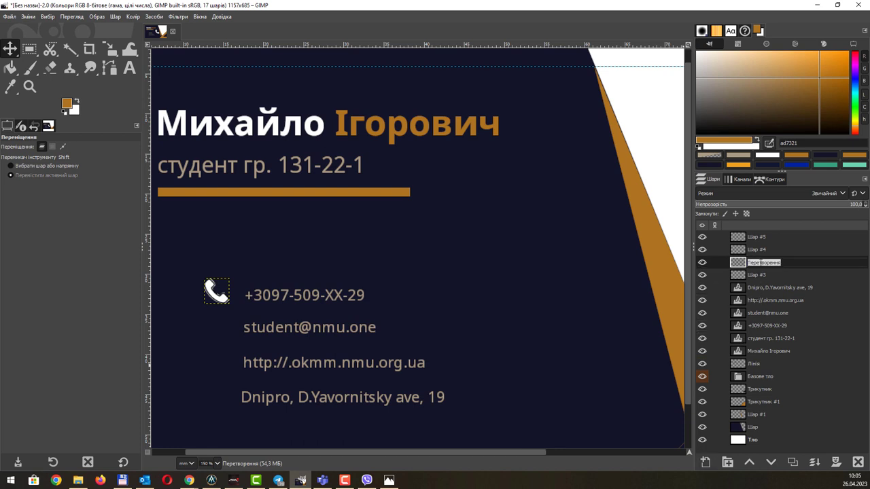
type("іконка фон")
type("у")
key("Return")
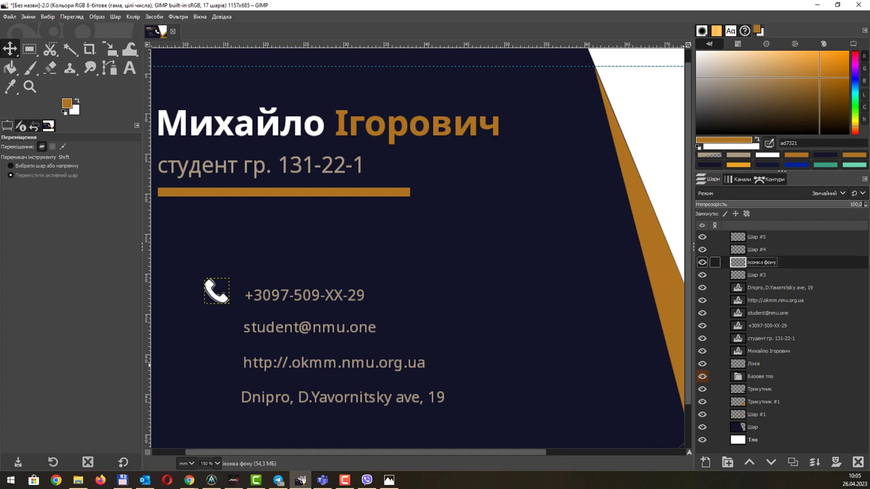
left_click(761, 249)
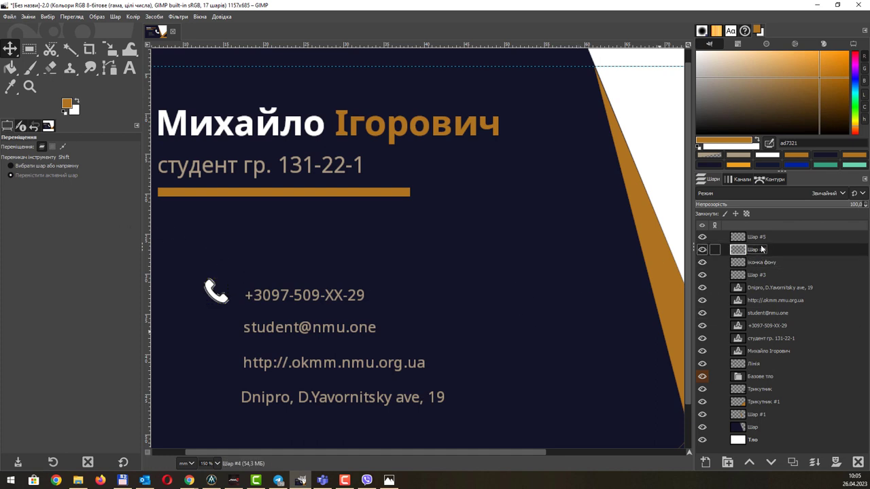
scroll(207, 328, "up", 1)
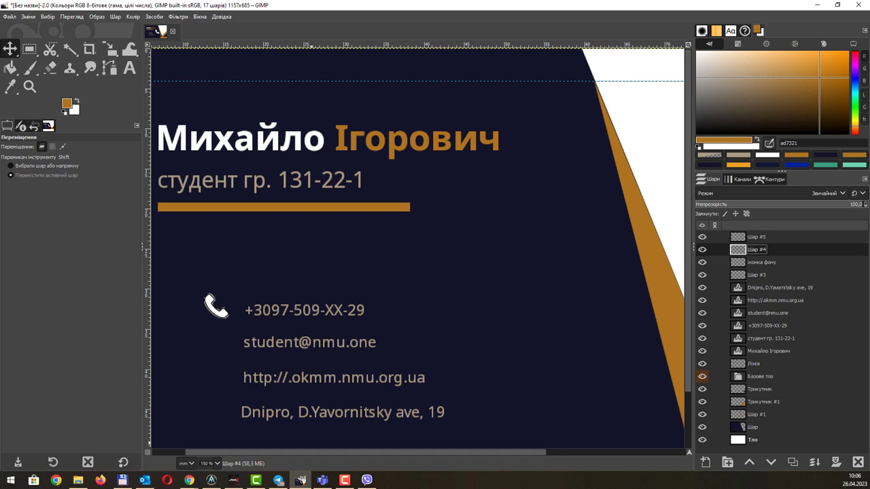
left_click(189, 480)
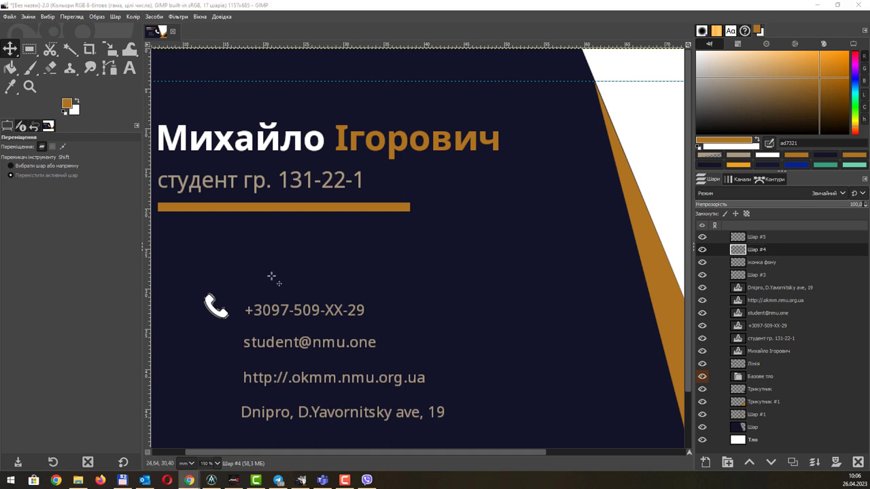
Zoom in and rename the empty layer Шар #4 to 'мило'.
scroll(212, 352, "up", 2)
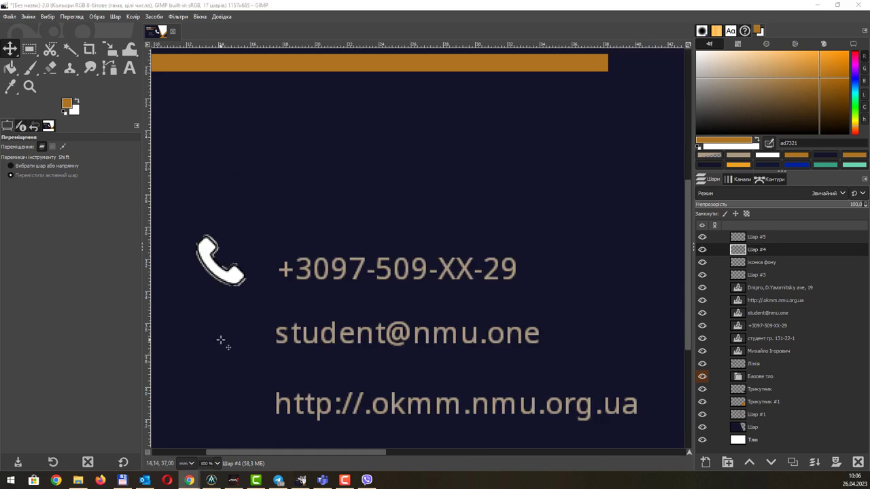
scroll(207, 340, "up", 1)
scroll(207, 340, "up", 1)
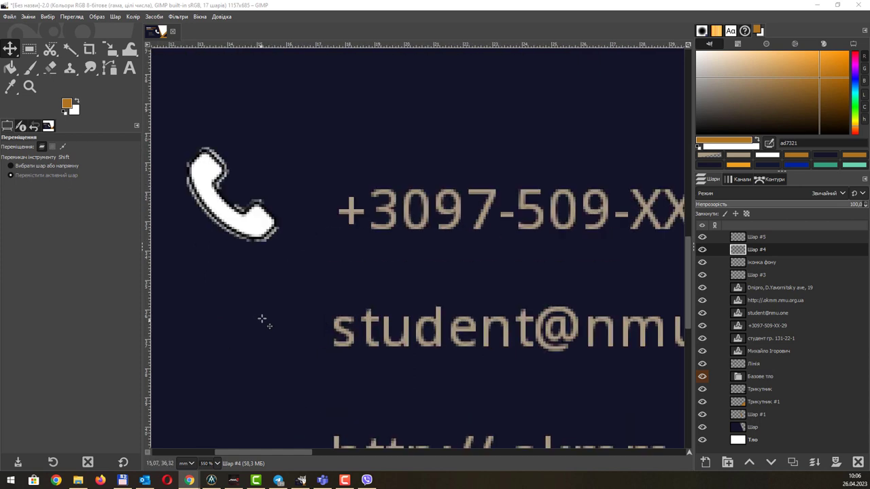
left_click_drag(281, 310, 347, 272)
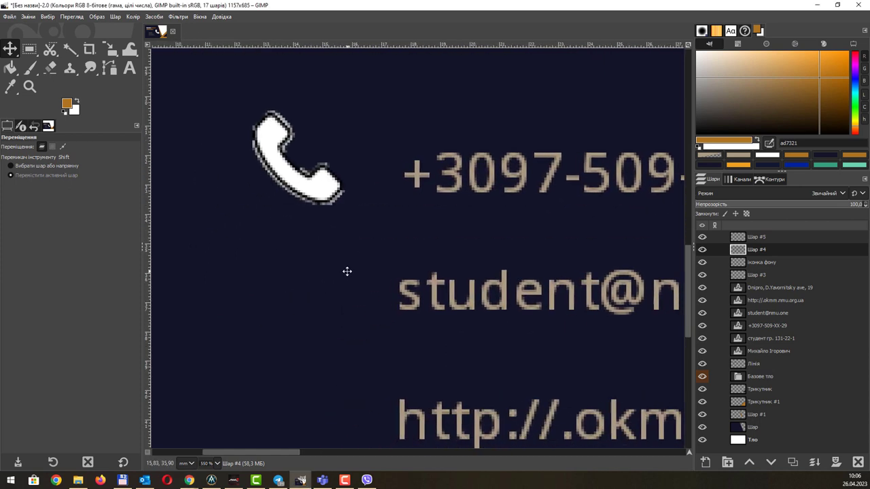
double_click(757, 250)
type("мило")
key("Return")
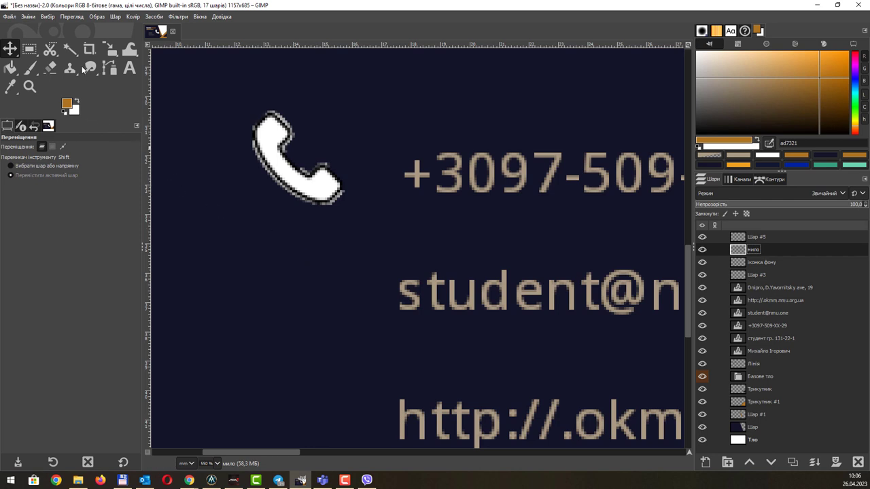
Ready the Paintbrush at size 2 with a white foreground colour.
left_click(30, 68)
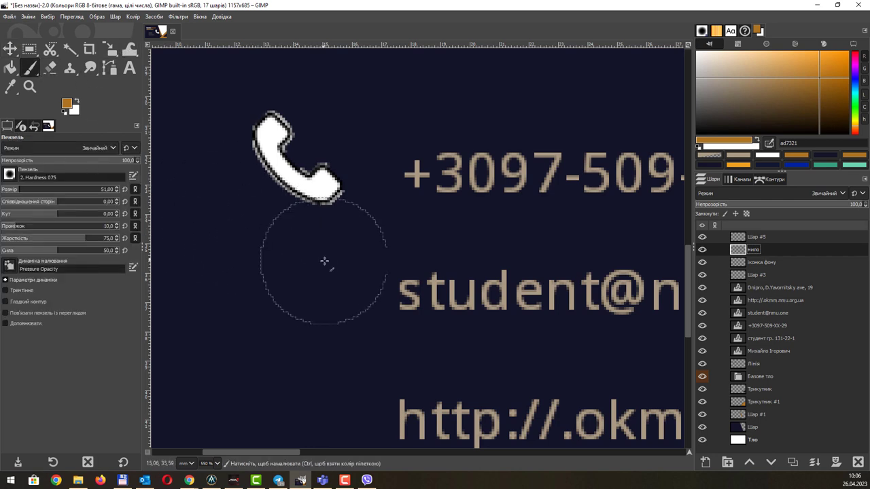
key("bracketleft")
key("bracketleft")
key("bracketleft")
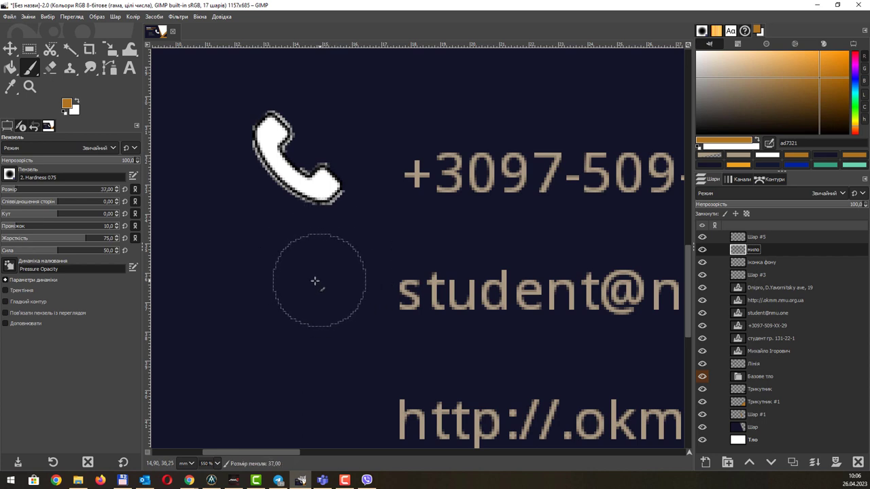
key("bracketleft")
key("bracketleft")
key("bracketleft")
key("bracketleft")
key("bracketleft")
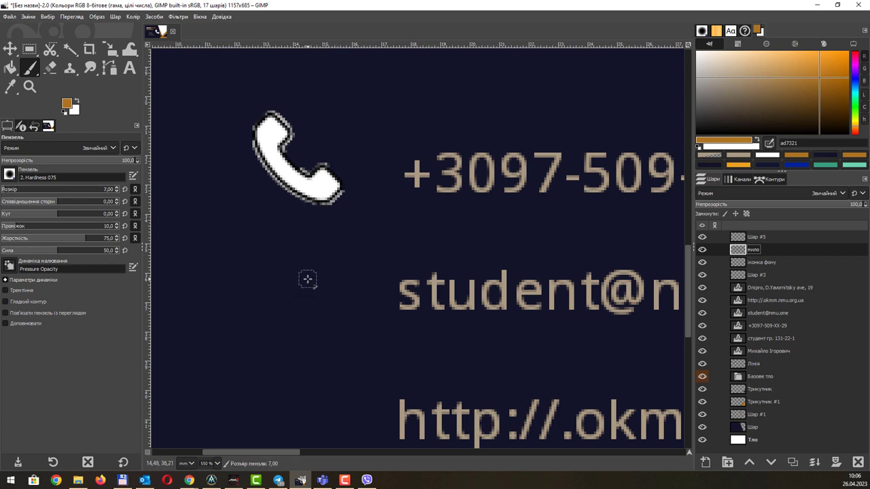
key("bracketleft")
left_click_drag(714, 62, 694, 49)
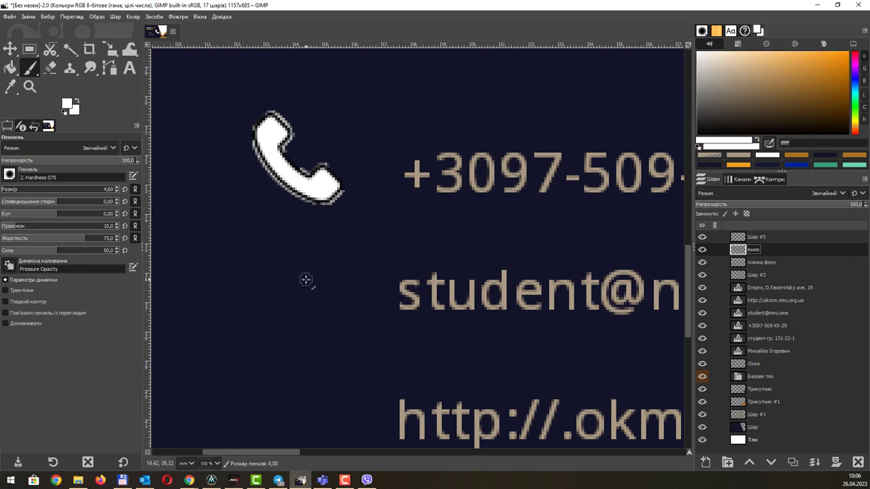
key("bracketleft")
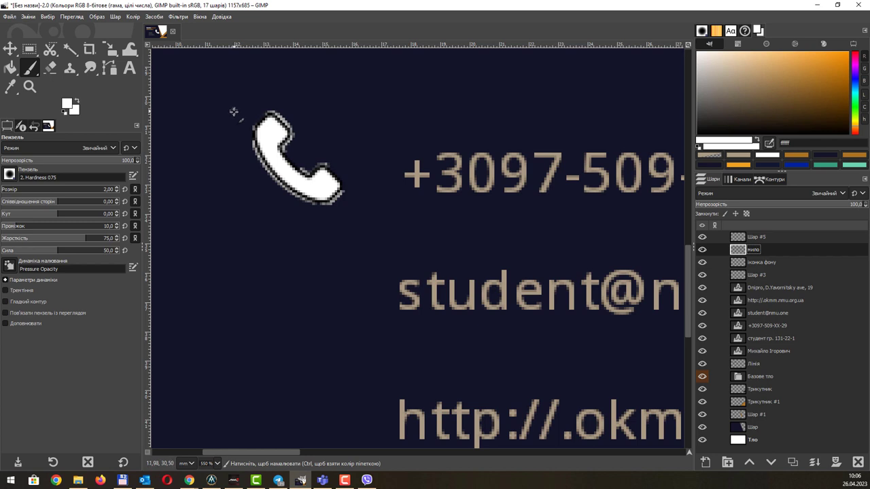
Paint a white rectangular envelope outline with a V-shaped flap, redoing the misplaced top edge.
left_click(234, 112)
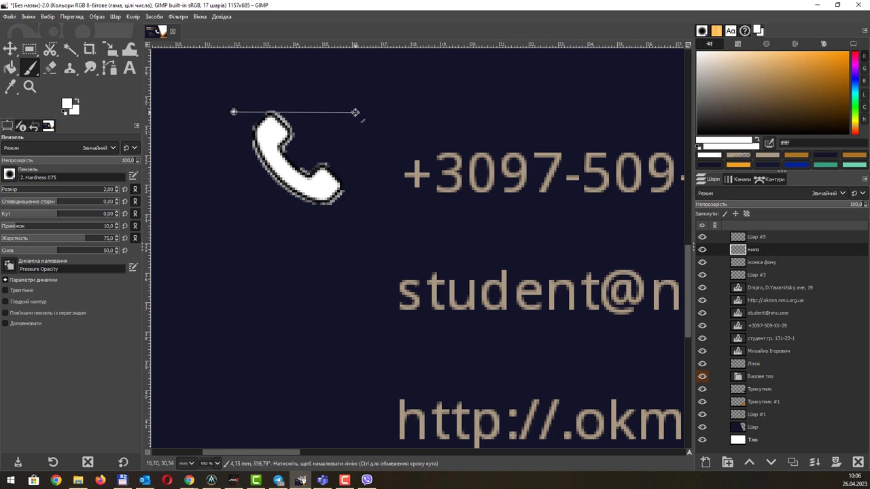
left_click(367, 111, "shift")
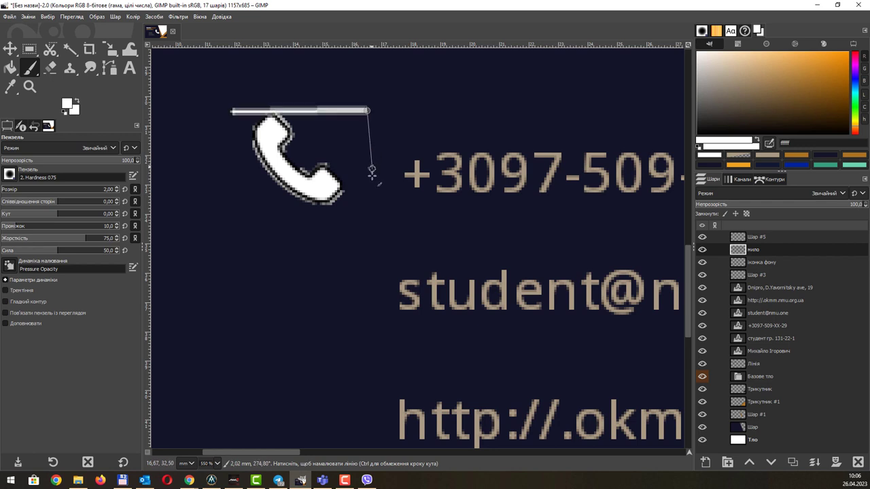
key("ctrl+z")
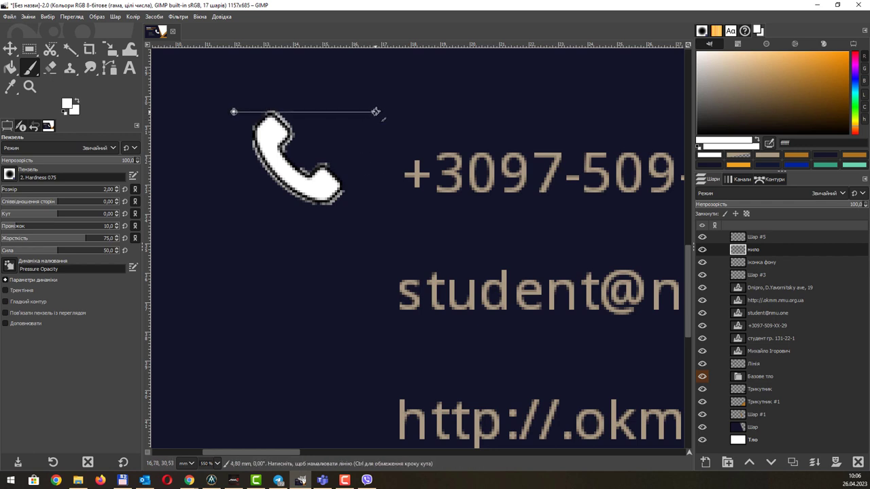
left_click(375, 111, "shift")
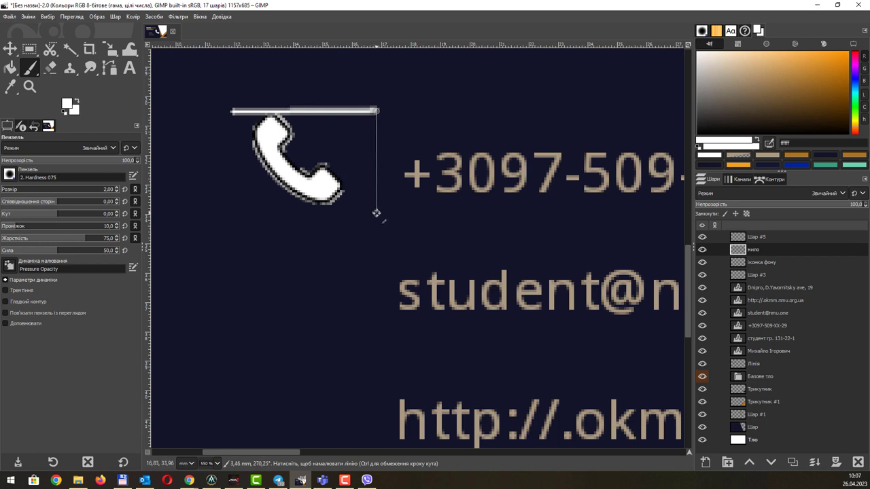
left_click(376, 213, "shift")
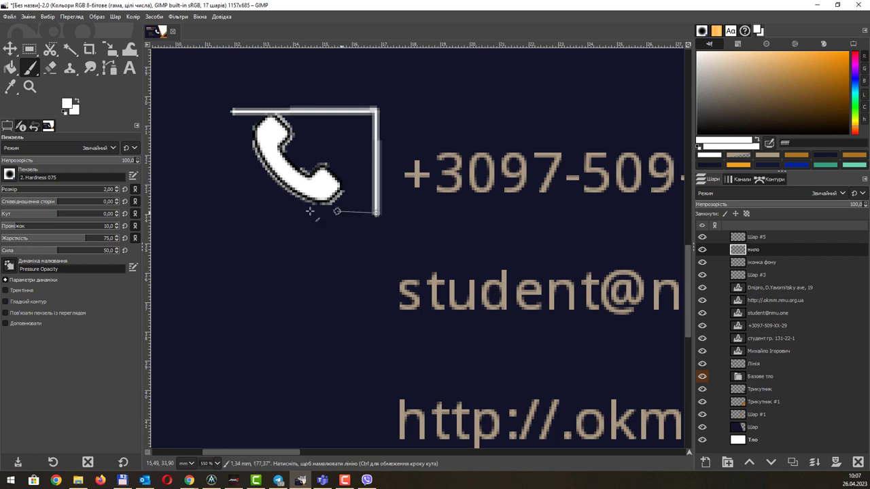
left_click(230, 214, "shift")
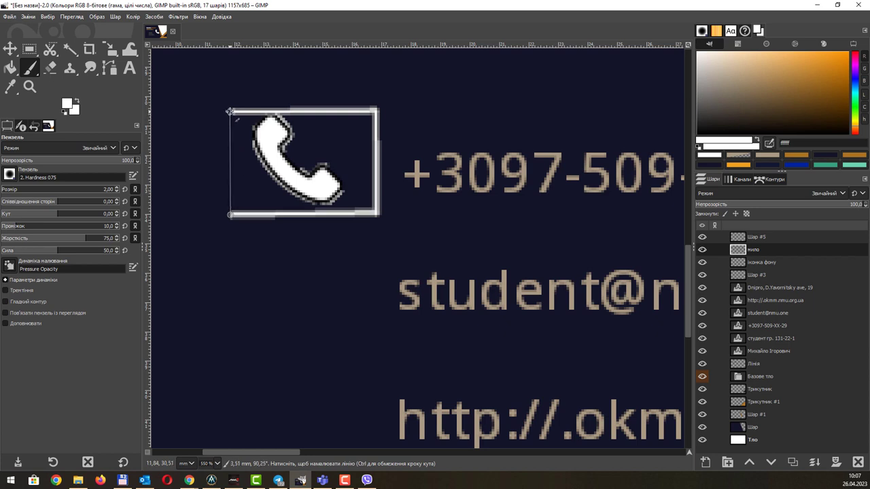
left_click(230, 110, "shift")
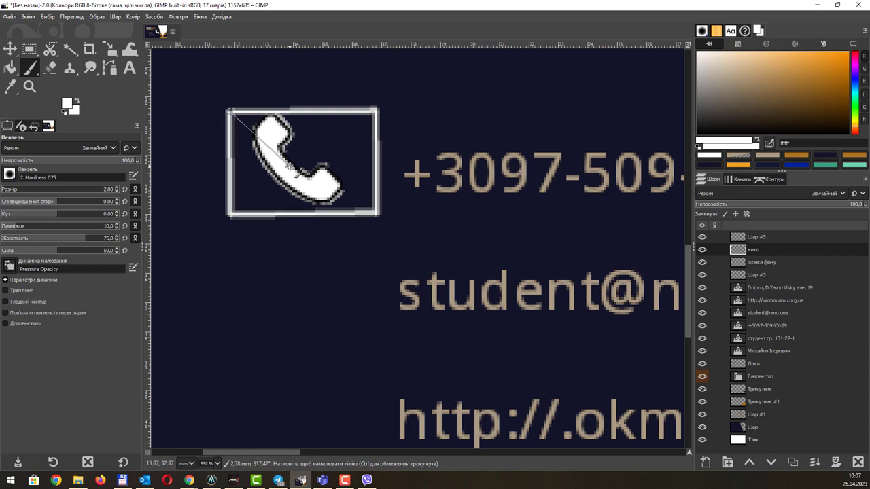
left_click(303, 173, "shift")
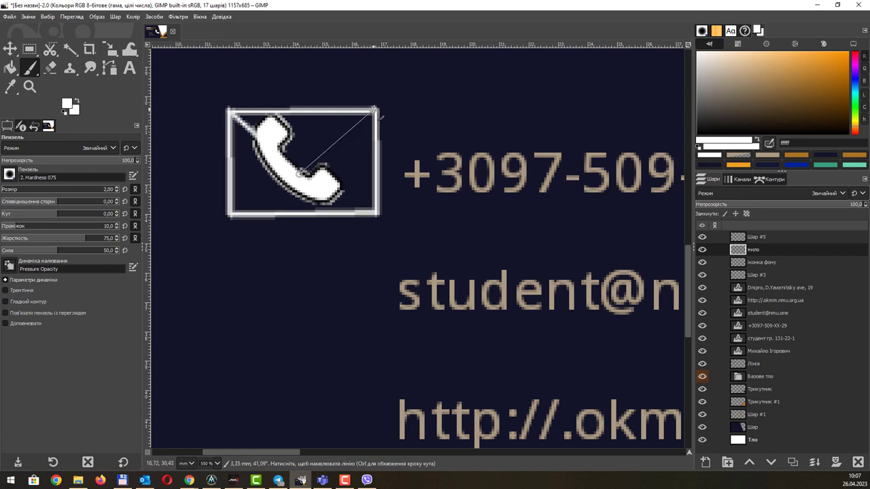
left_click(378, 108, "shift")
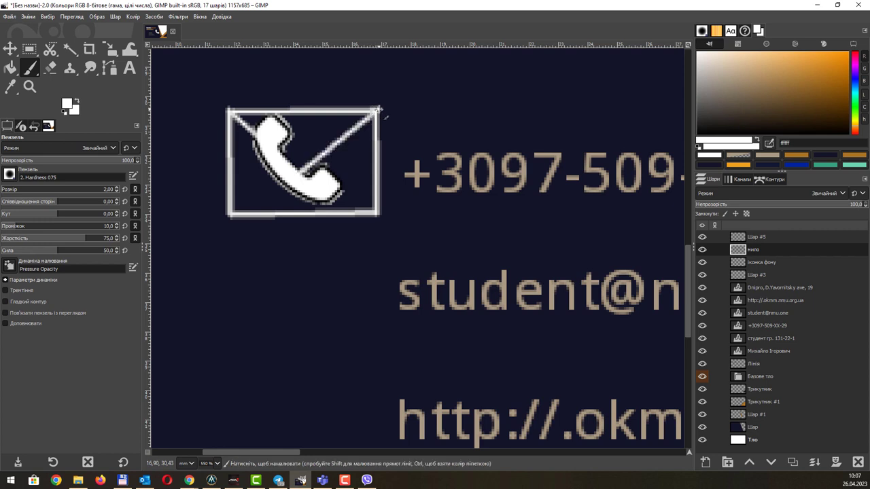
Move the envelope below the phone icon and scale it down to icon size.
key("m")
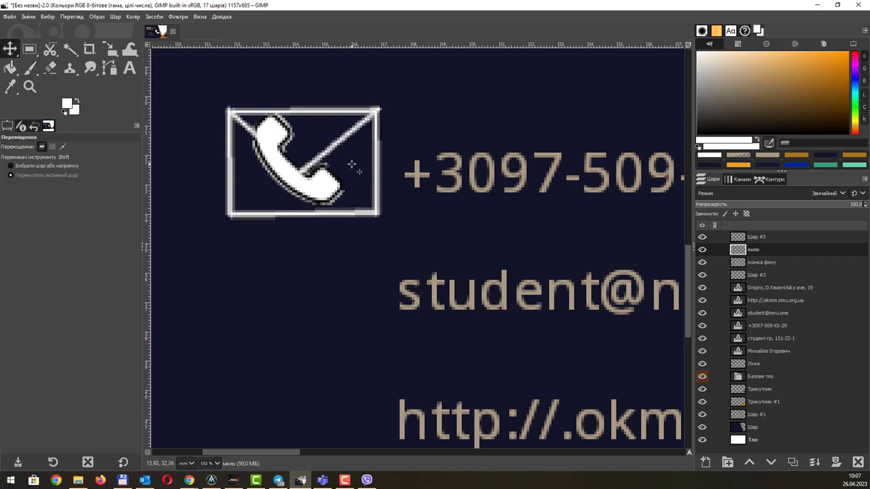
left_click_drag(352, 165, 352, 286)
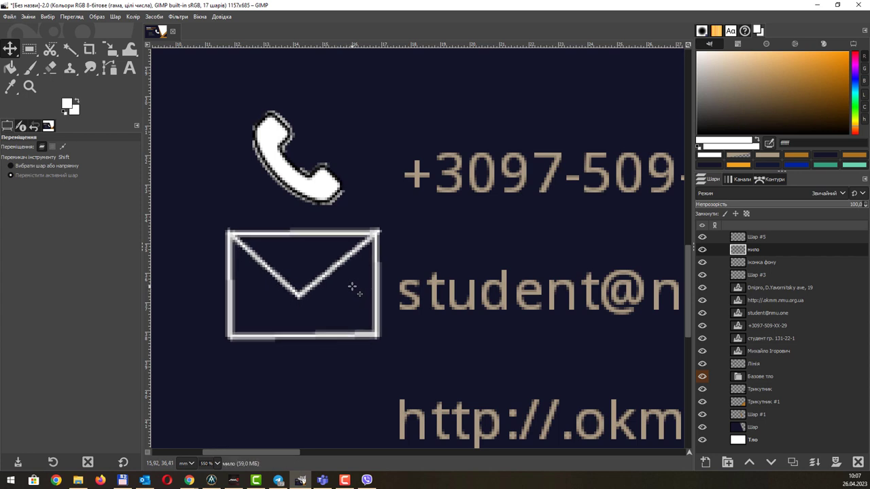
left_click(109, 48)
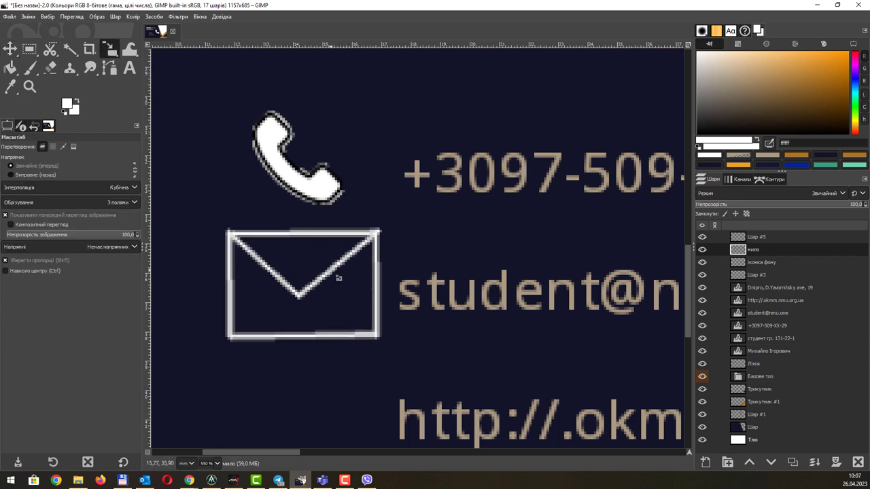
left_click(338, 277)
scroll(381, 320, "down", 5)
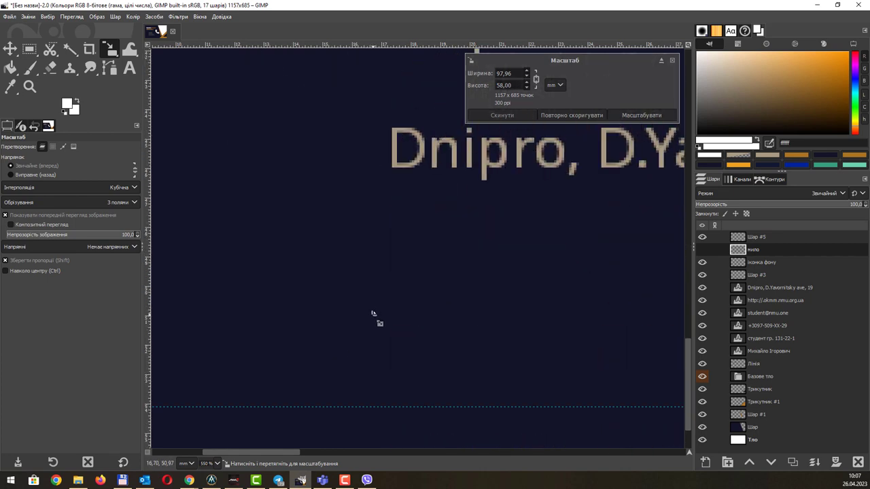
scroll(352, 260, "down", 1)
scroll(346, 260, "down", 3)
scroll(343, 268, "down", 4)
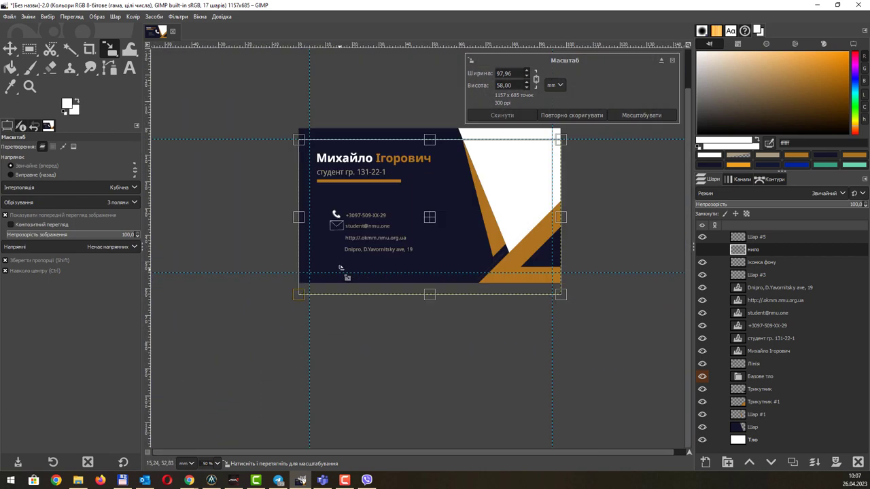
left_click_drag(561, 299, 468, 239)
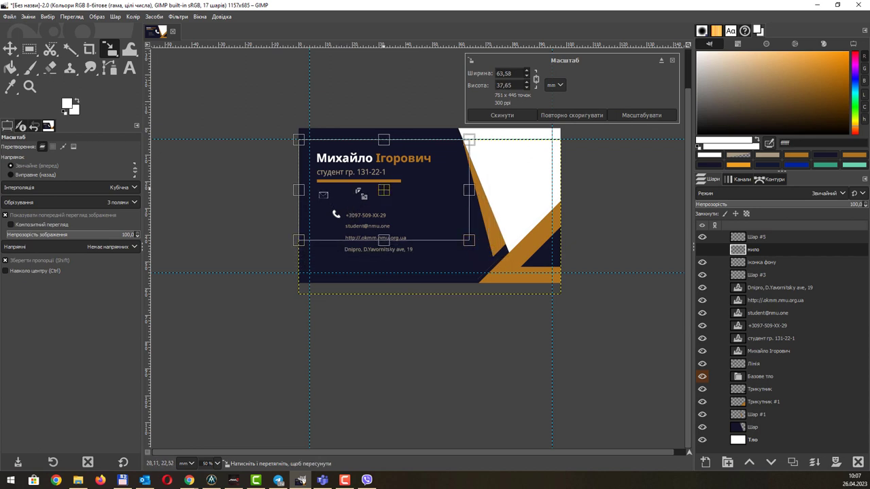
mouse_move(349, 214)
left_mouse_down()
mouse_move(364, 216)
mouse_move(336, 216)
left_mouse_up()
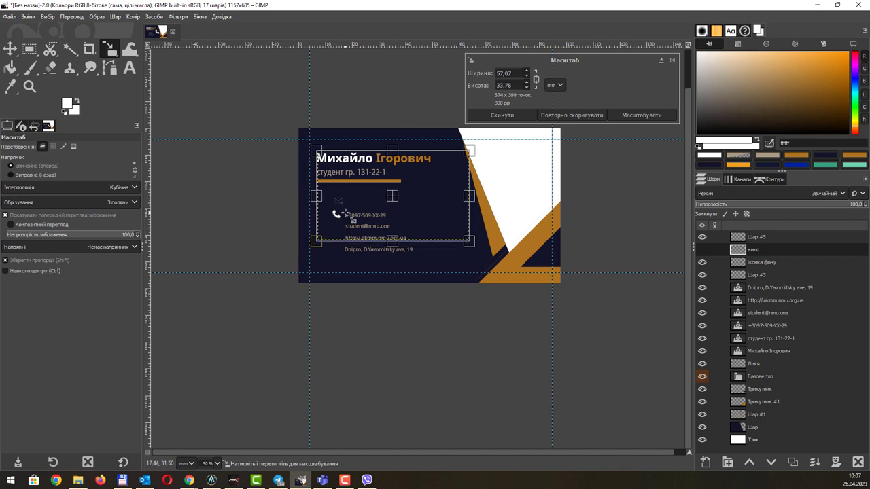
key("Return")
Position the shrunken envelope beside the e-mail line, aligned under the phone icon.
key("m")
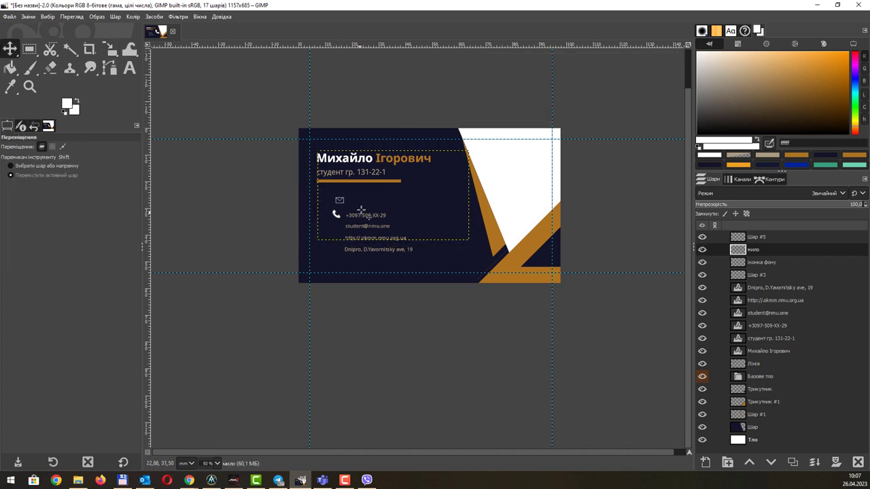
left_click_drag(361, 211, 361, 231)
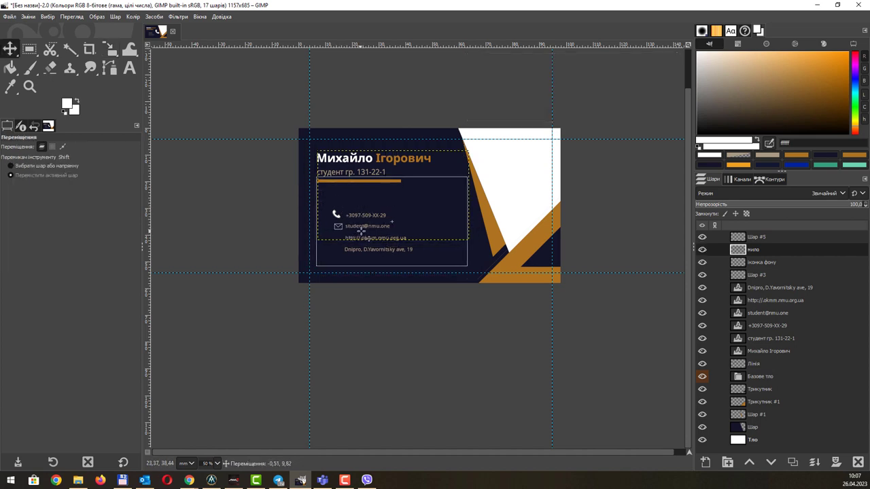
left_click_drag(361, 231, 358, 231)
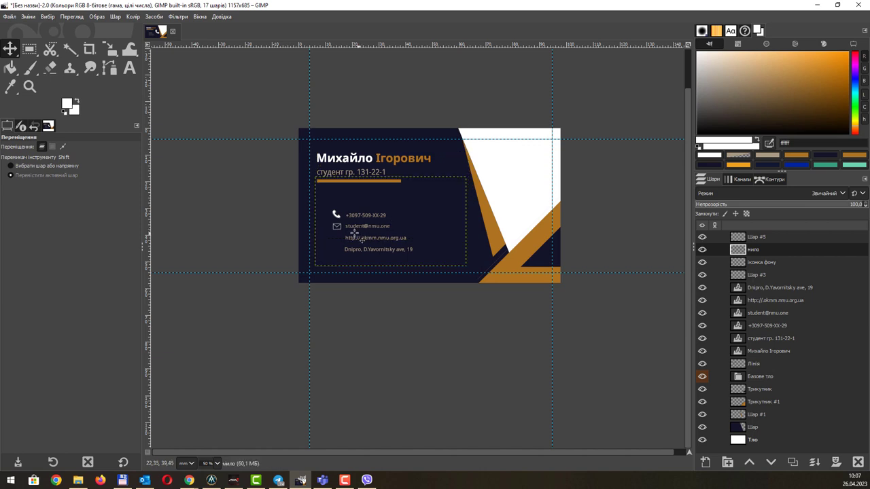
scroll(354, 232, "up", 1)
scroll(353, 228, "up", 2)
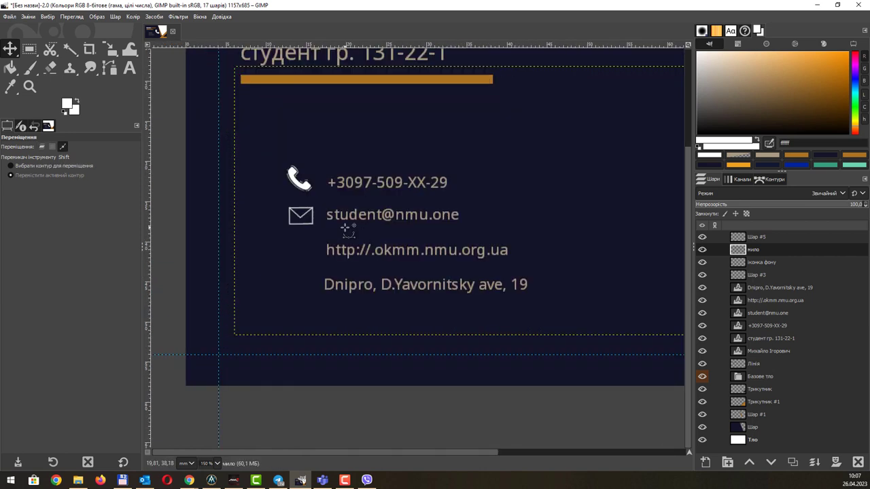
scroll(326, 223, "up", 1)
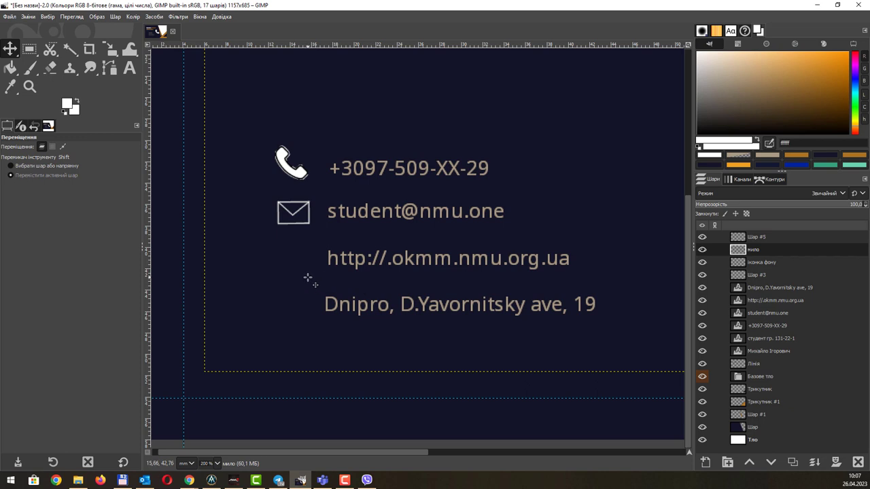
left_click(31, 67)
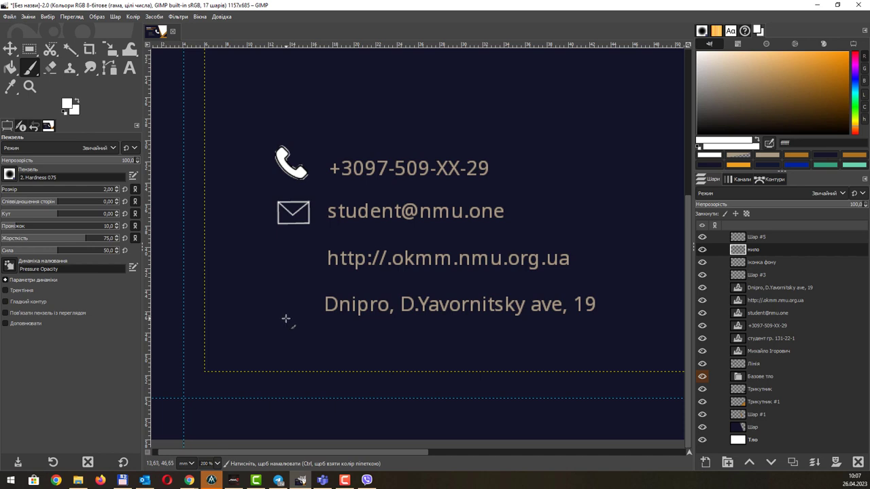
Draw a pin outline beside the address line and fill it white at brush size 8.
scroll(286, 319, "up", 3)
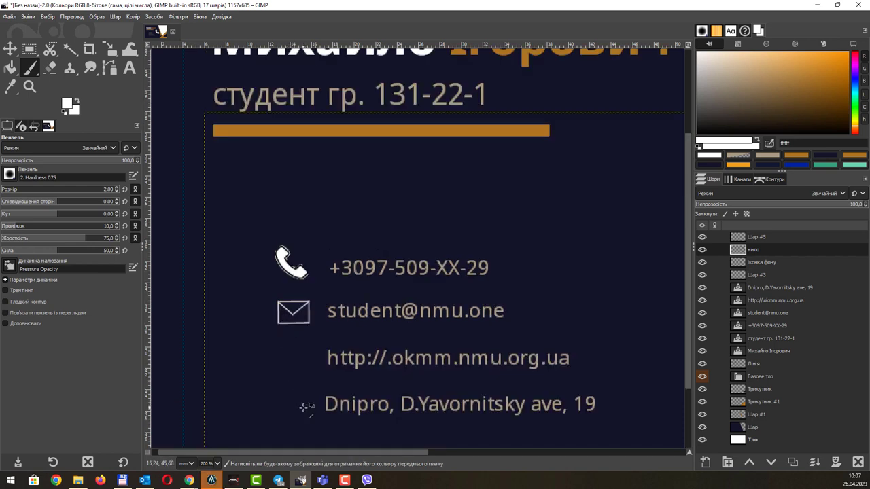
scroll(301, 407, "up", 2)
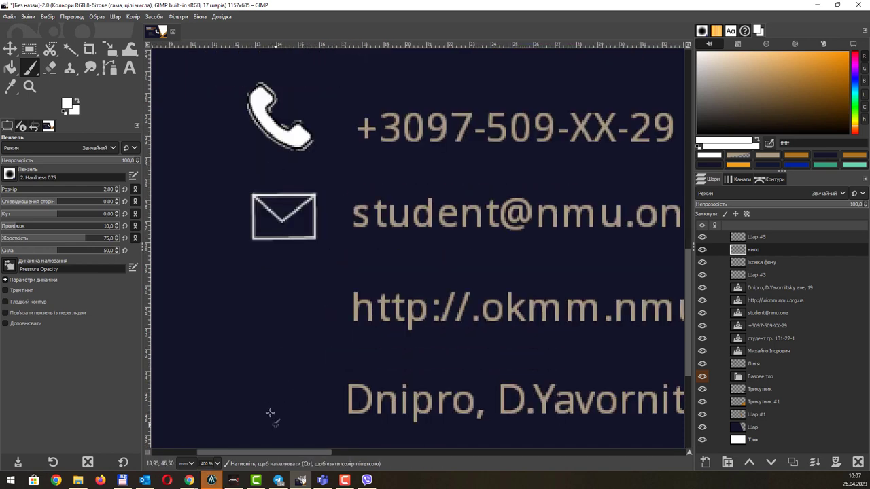
mouse_move(275, 425)
left_mouse_down()
mouse_move(258, 359)
mouse_move(301, 346)
mouse_move(317, 360)
mouse_move(314, 418)
mouse_move(306, 428)
mouse_move(279, 428)
left_mouse_up()
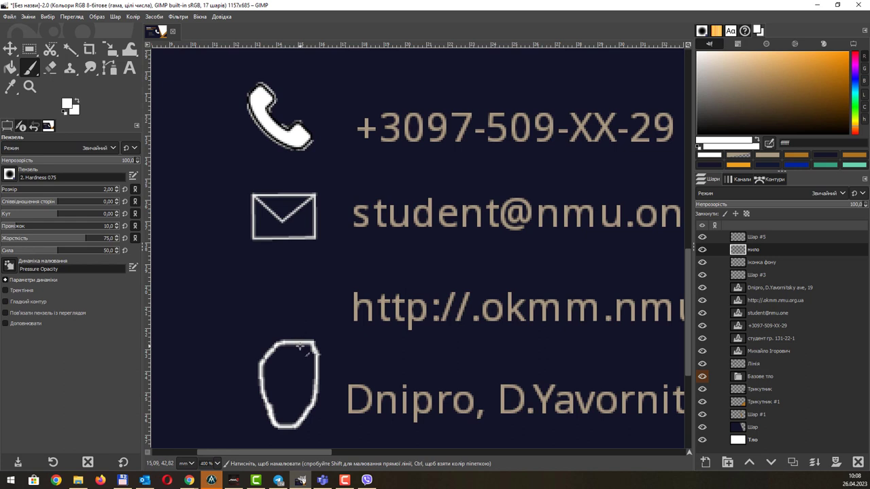
key("ctrl+z")
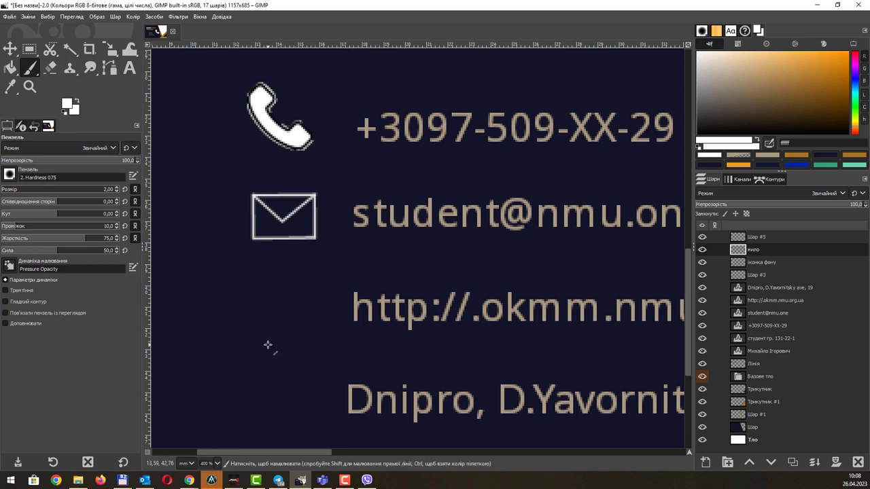
mouse_move(268, 345)
left_mouse_down()
mouse_move(289, 404)
mouse_move(322, 384)
mouse_move(326, 330)
mouse_move(273, 332)
left_mouse_up()
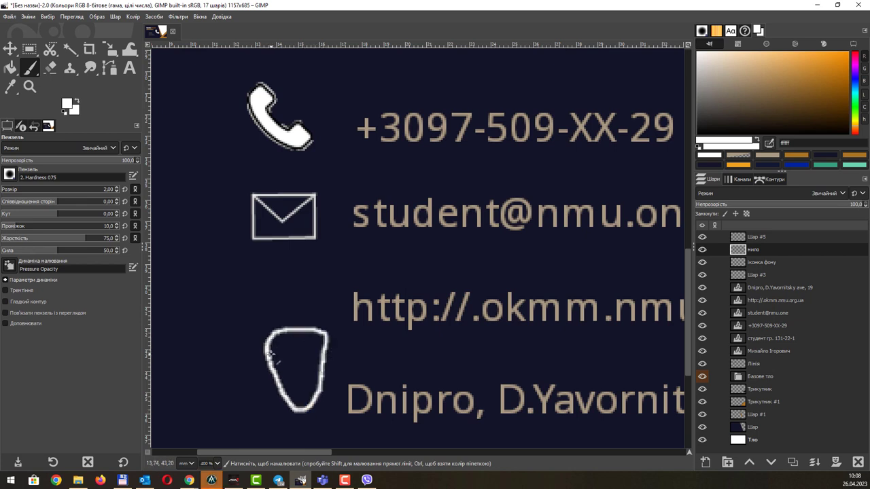
key("bracketright")
key("bracketright")
key("bracketright")
mouse_move(283, 355)
left_mouse_down()
mouse_move(289, 346)
mouse_move(276, 344)
mouse_move(299, 402)
mouse_move(309, 384)
mouse_move(282, 390)
mouse_move(292, 400)
mouse_move(325, 350)
mouse_move(313, 334)
mouse_move(285, 335)
mouse_move(272, 360)
mouse_move(307, 367)
mouse_move(317, 353)
mouse_move(299, 387)
mouse_move(297, 362)
mouse_move(311, 348)
mouse_move(289, 359)
mouse_move(284, 387)
mouse_move(300, 394)
mouse_move(324, 354)
mouse_move(318, 338)
mouse_move(285, 340)
mouse_move(275, 364)
mouse_move(299, 402)
mouse_move(324, 389)
mouse_move(329, 360)
mouse_move(308, 334)
mouse_move(286, 337)
mouse_move(276, 350)
left_mouse_up()
Paint a near-black dot in the centre of the white pin.
left_click(846, 134)
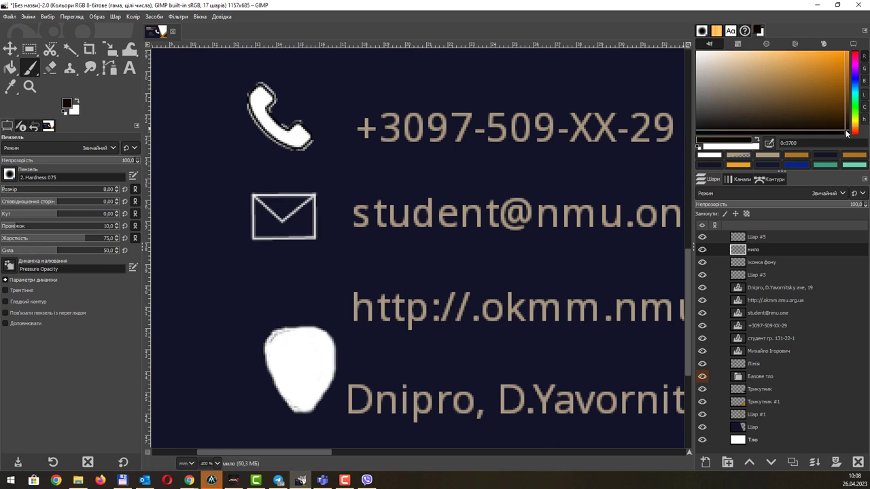
left_click_drag(847, 134, 848, 135)
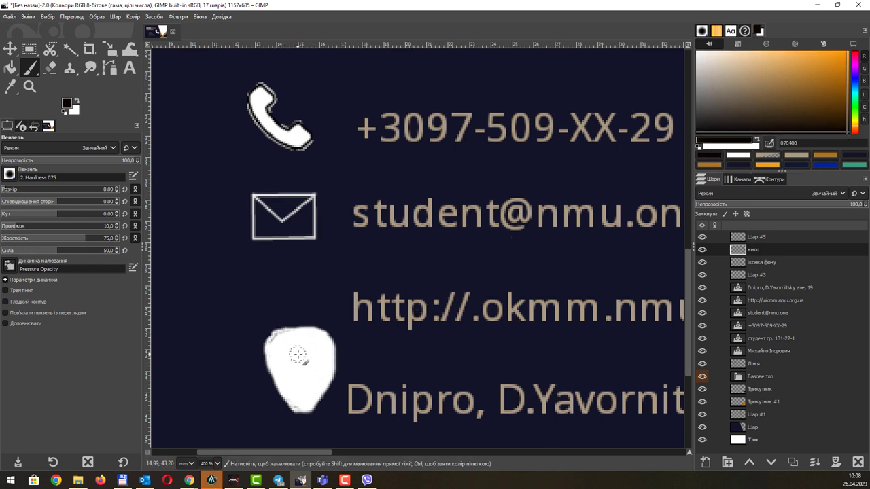
left_click_drag(297, 354, 308, 348)
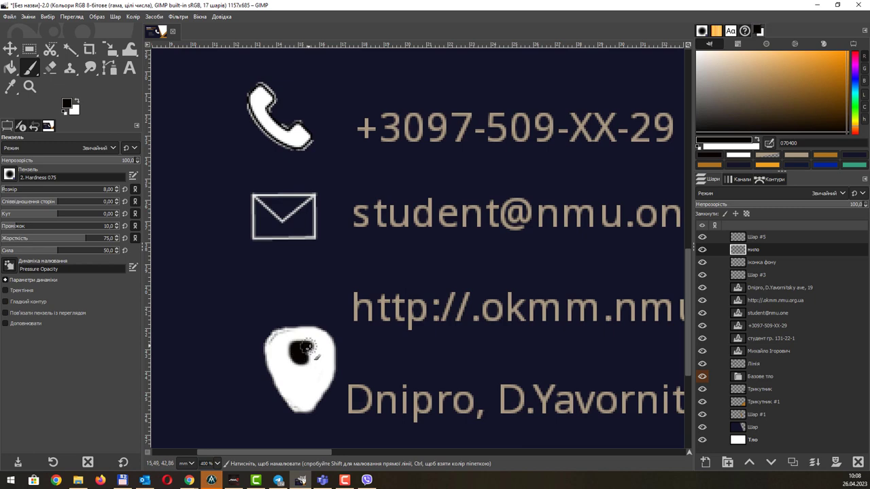
left_click_drag(307, 348, 291, 348)
scroll(285, 347, "down", 5)
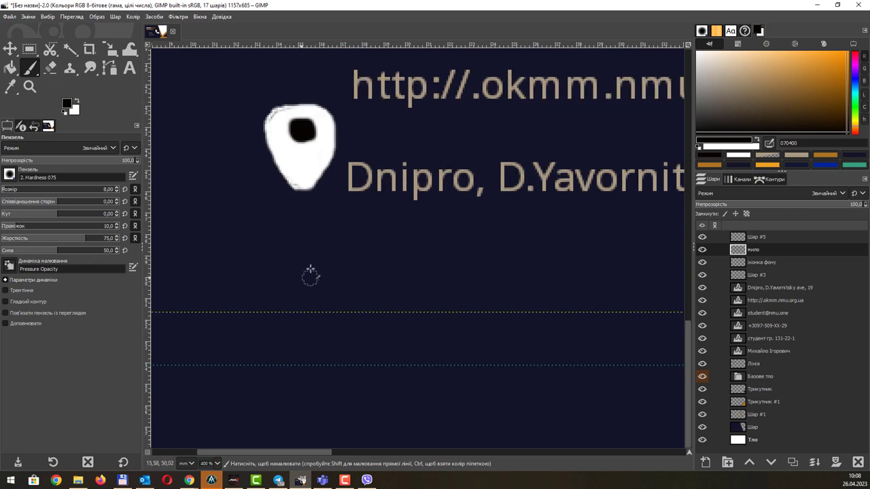
scroll(321, 268, "down", 5)
scroll(309, 282, "down", 2)
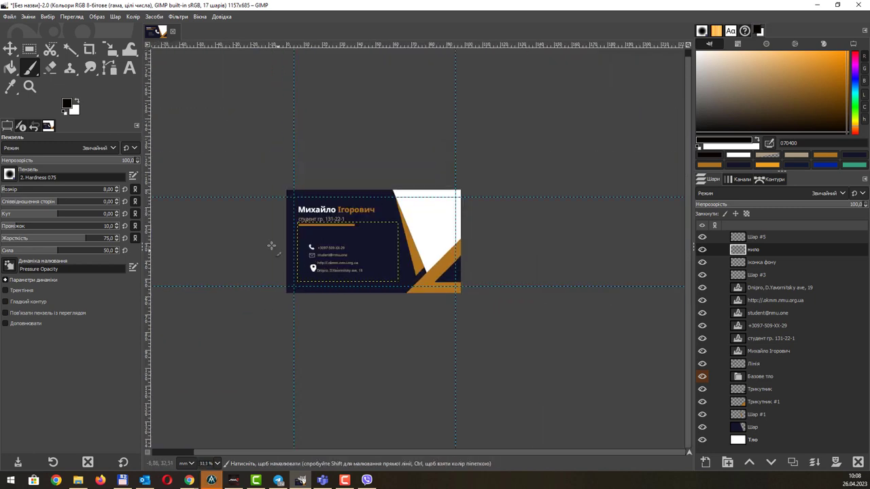
scroll(312, 279, "up", 3)
Select a box around the pin icon and shift it a few pixels right.
scroll(315, 278, "up", 2)
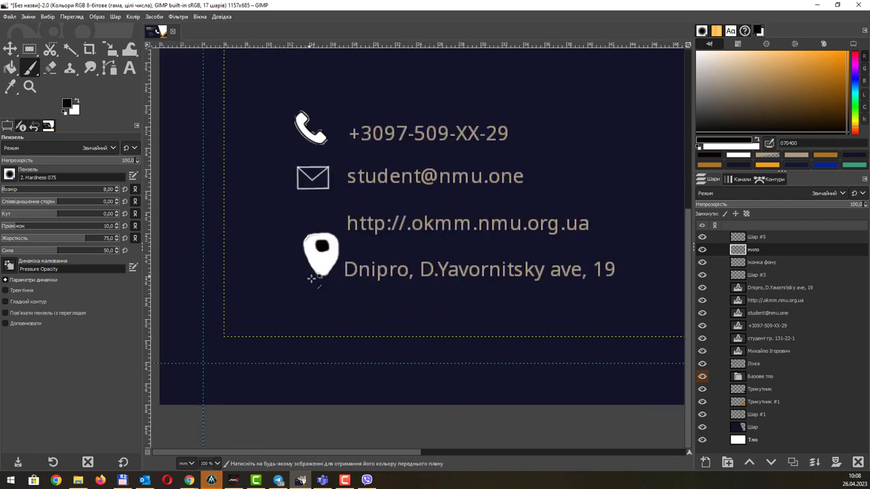
key("r")
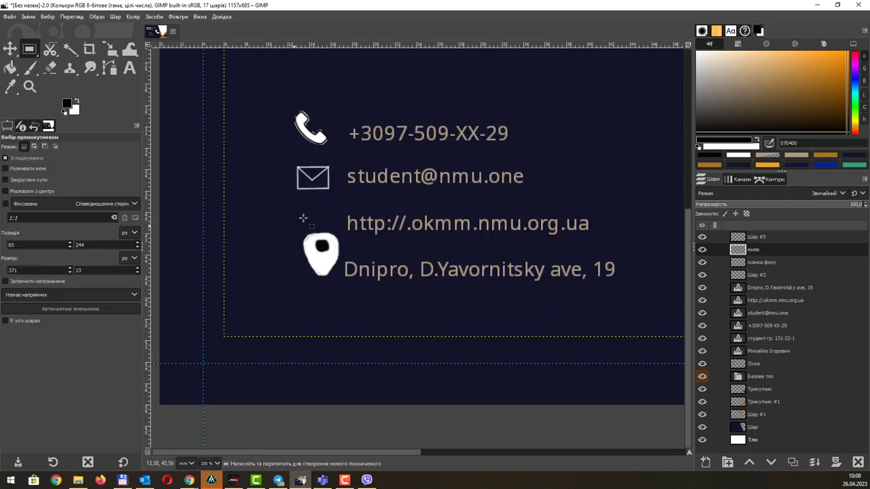
mouse_move(304, 219)
left_mouse_down()
mouse_move(326, 275)
mouse_move(350, 302)
left_mouse_up()
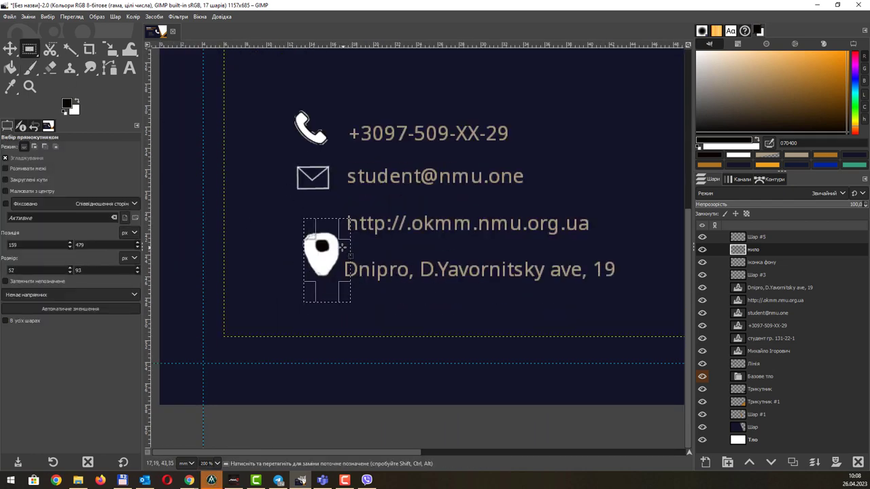
left_click(344, 255)
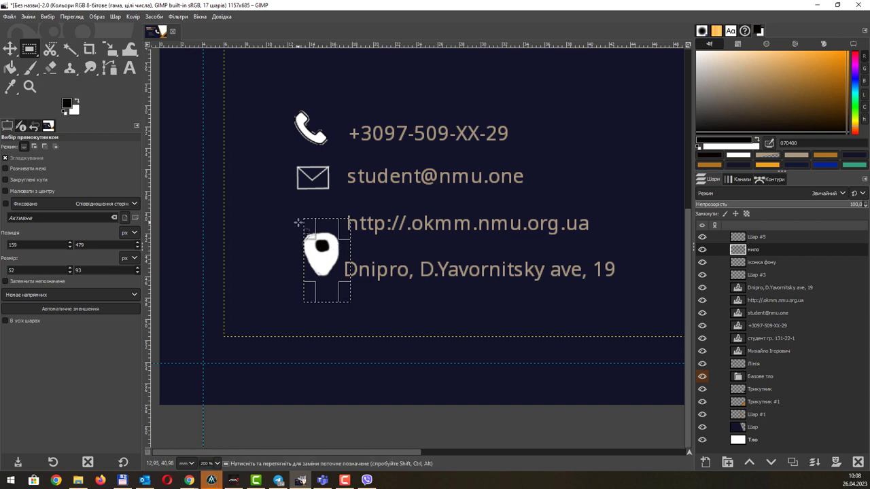
left_click_drag(294, 220, 344, 286)
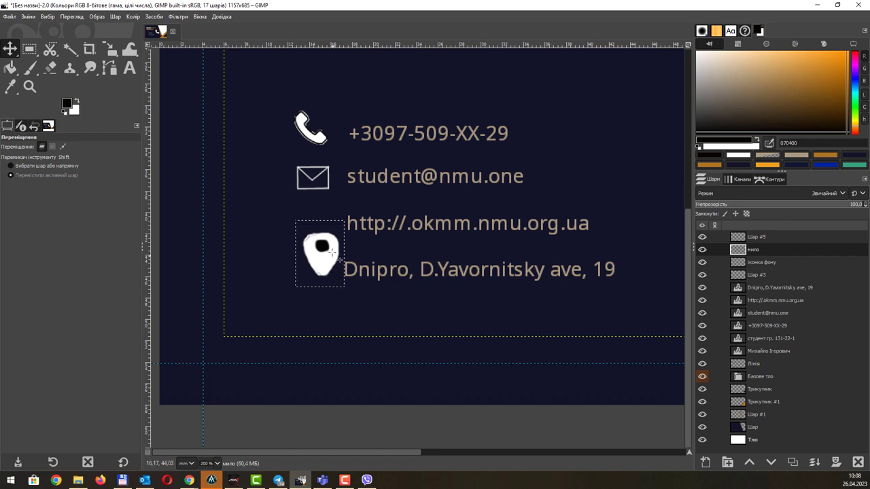
left_click_drag(333, 252, 343, 252)
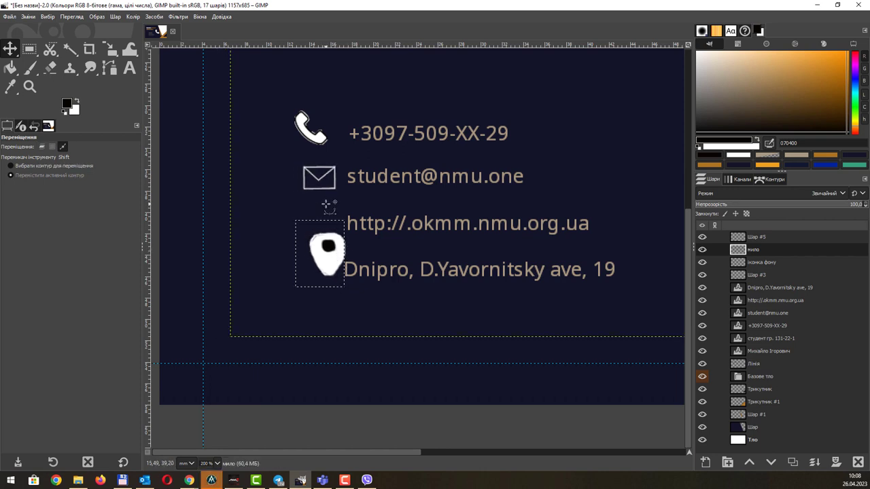
scroll(327, 203, "down", 5, "ctrl")
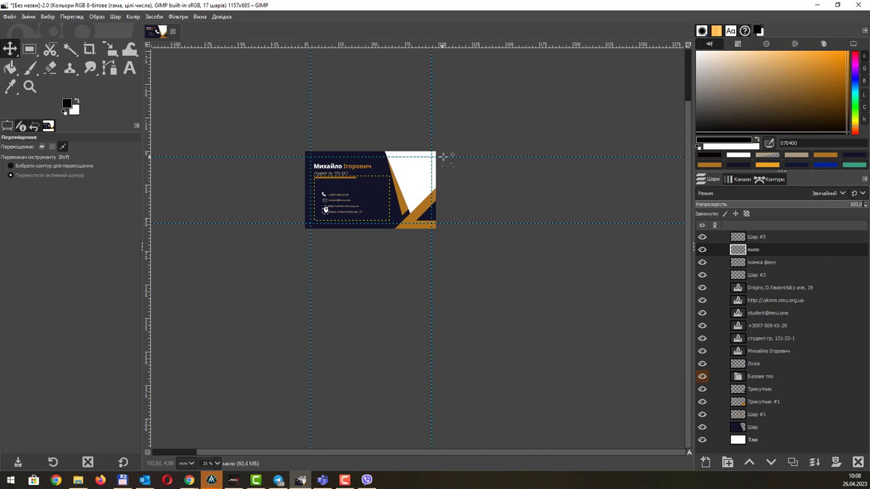
scroll(434, 158, "up", 2, "ctrl")
scroll(375, 180, "up", 1, "ctrl")
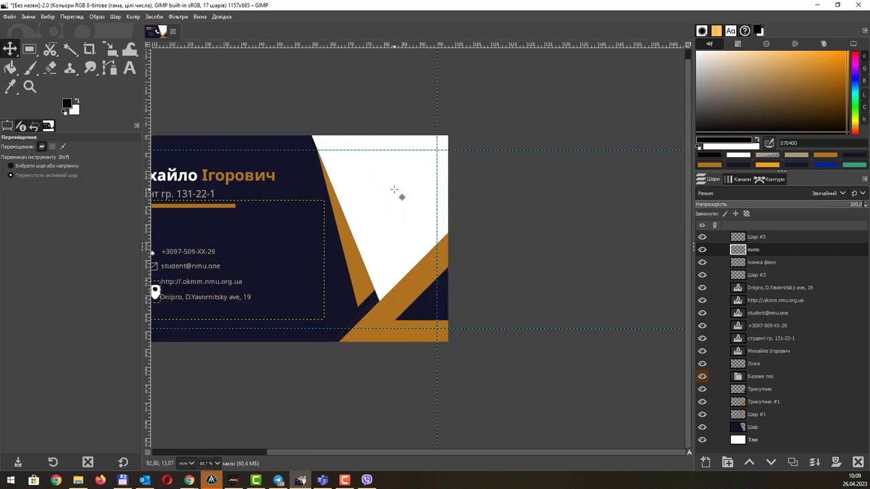
key("ctrl")
left_click(189, 480)
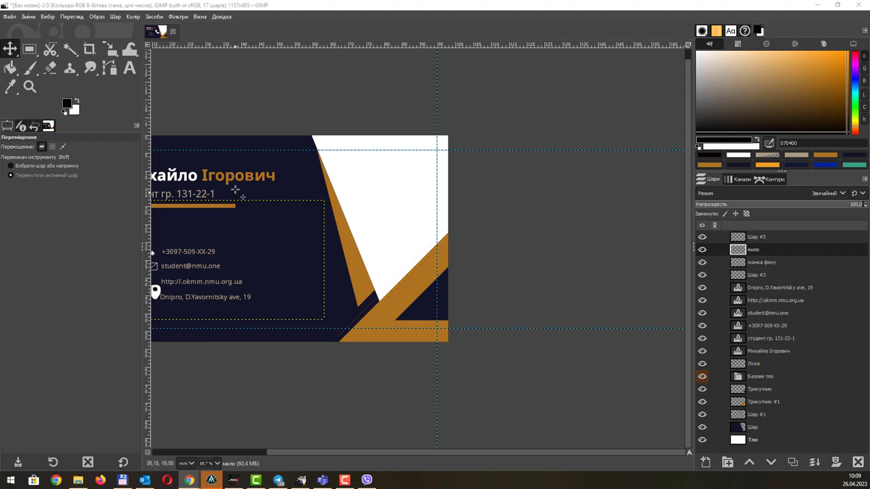
Paste the orange E logo into the white top-right triangle and make it a new layer.
key("ctrl+v")
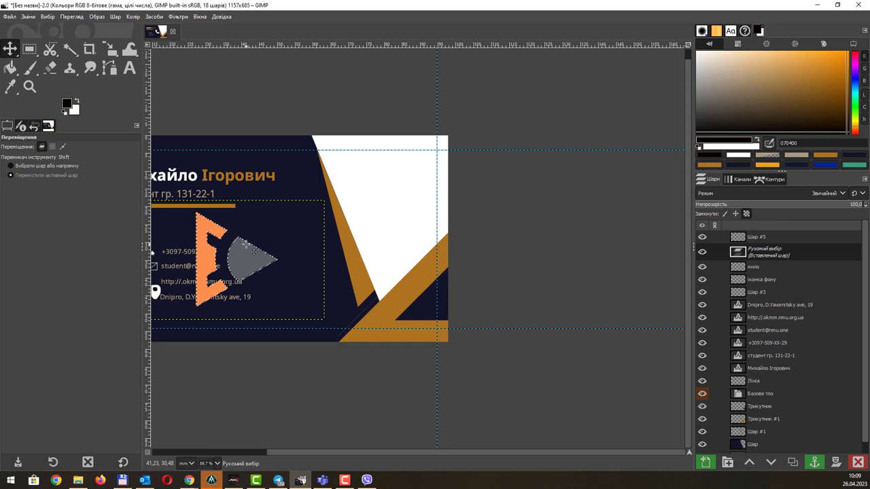
left_click_drag(253, 251, 382, 178)
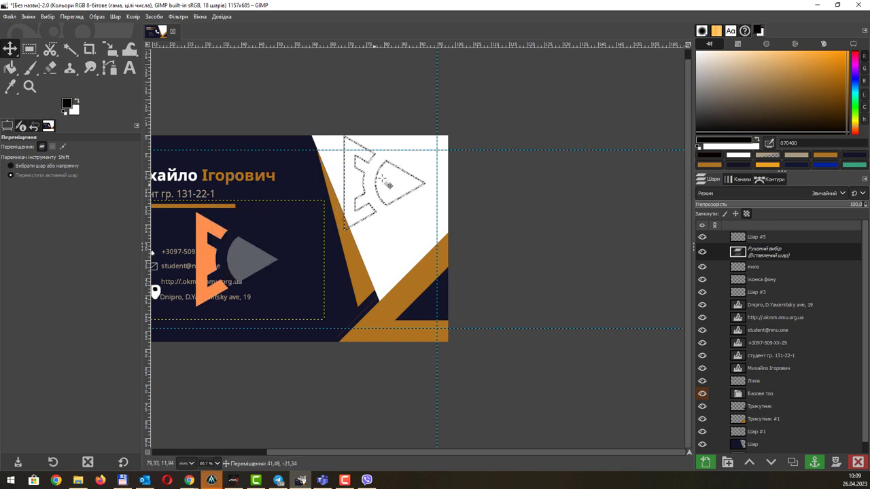
left_click(129, 48)
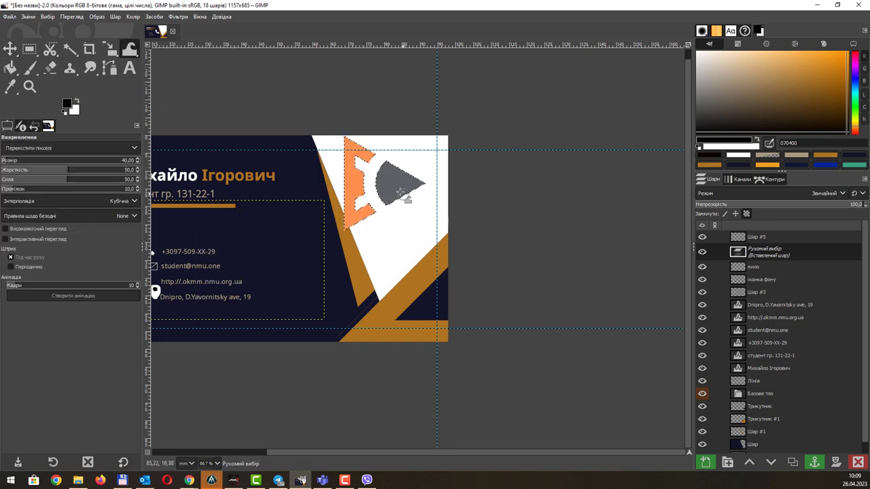
left_click_drag(404, 197, 377, 170)
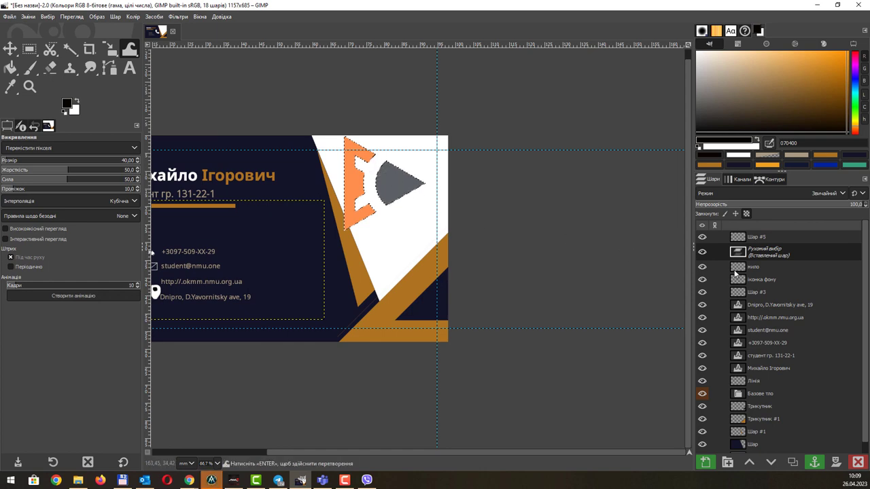
left_click(706, 462)
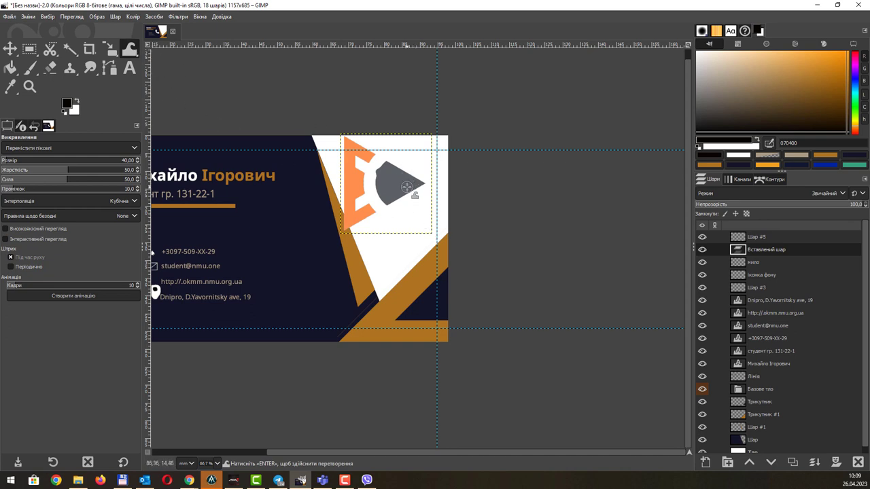
left_click(10, 48)
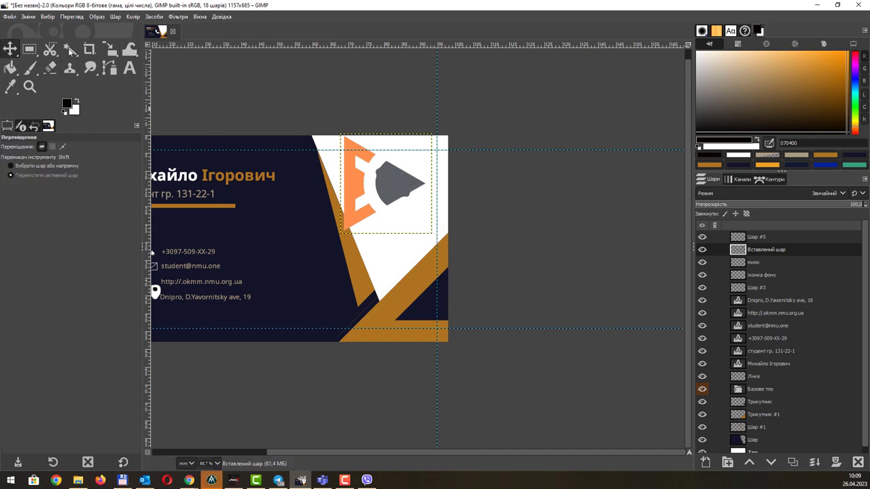
left_click(129, 49)
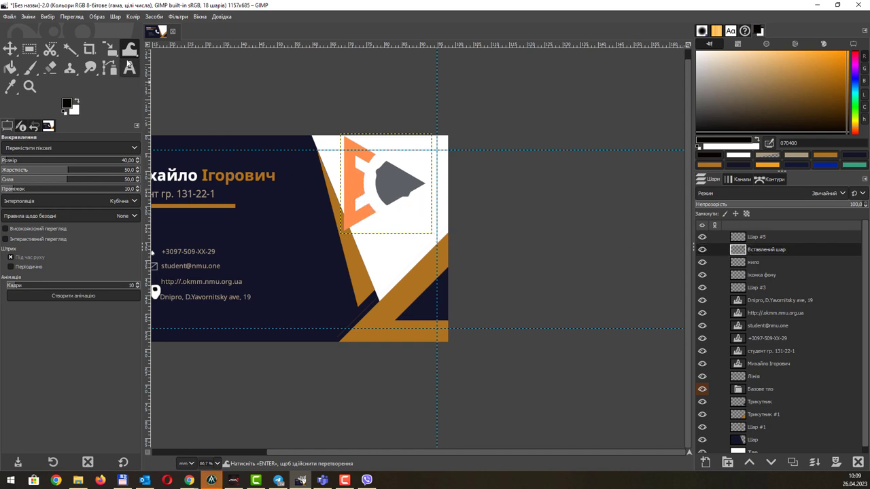
Nudge the pasted logo slightly within the white triangle.
left_click(107, 53)
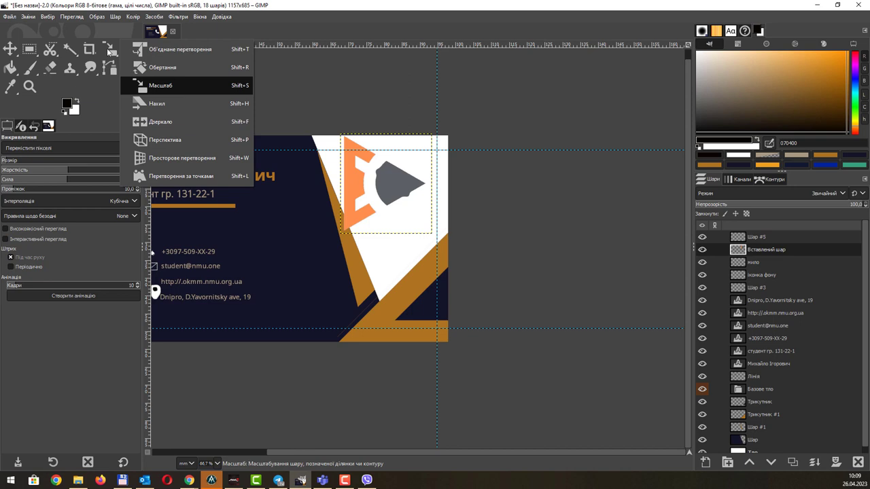
left_click(157, 53)
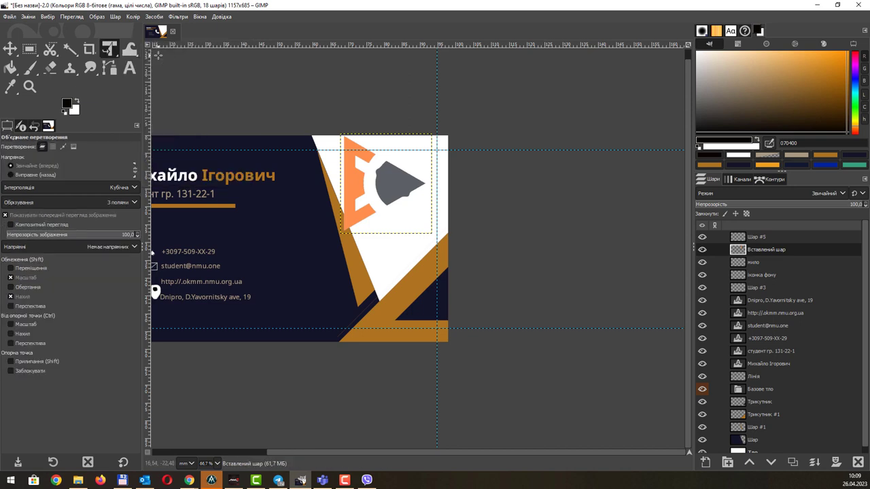
left_click(10, 49)
left_click_drag(387, 187, 392, 196)
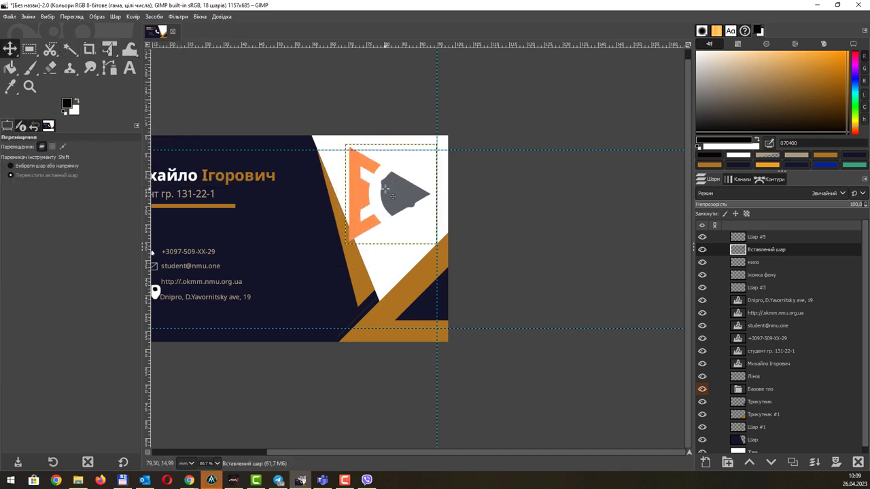
left_click(62, 146)
key("m")
left_click_drag(446, 251, 452, 244)
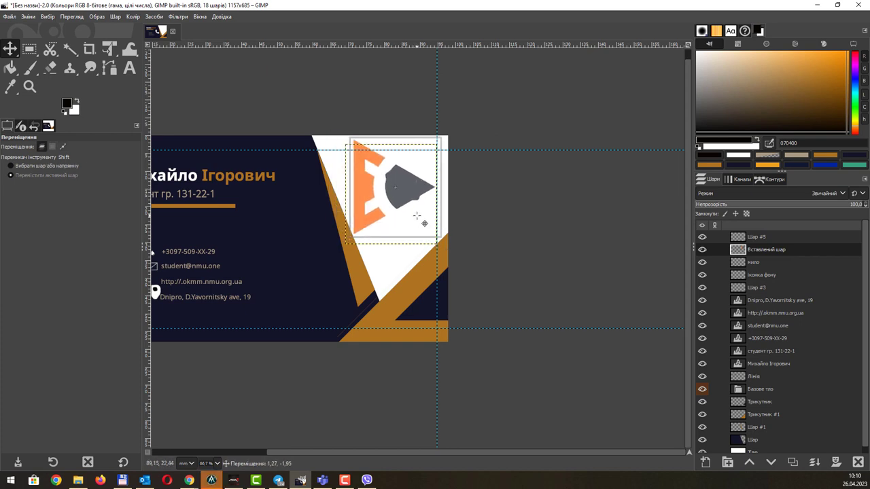
Scale the logo down to about 8.9 × 9.7 mm and apply it.
left_click(109, 51)
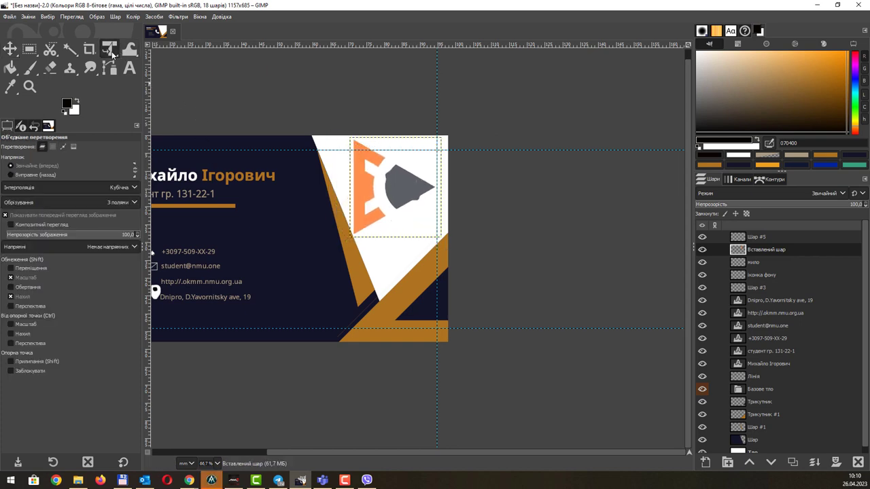
left_click(160, 87)
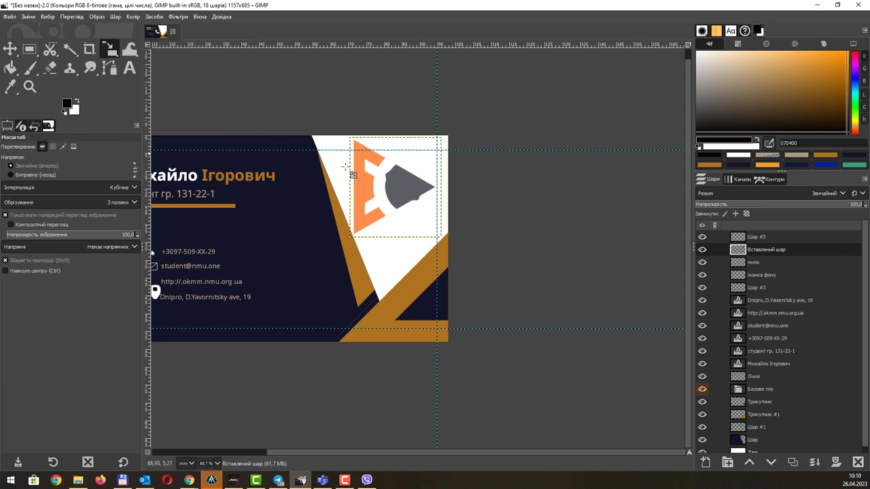
left_click_drag(354, 229, 384, 201)
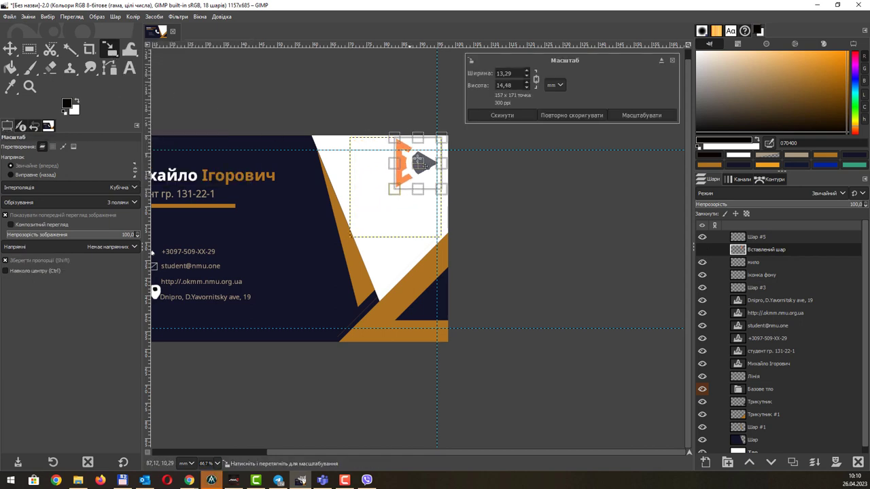
left_click_drag(408, 174, 389, 175)
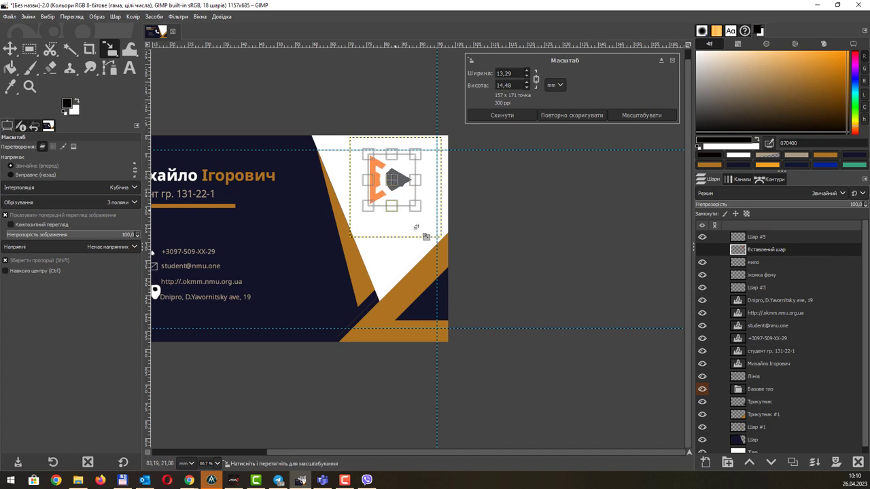
left_click_drag(423, 216, 408, 196)
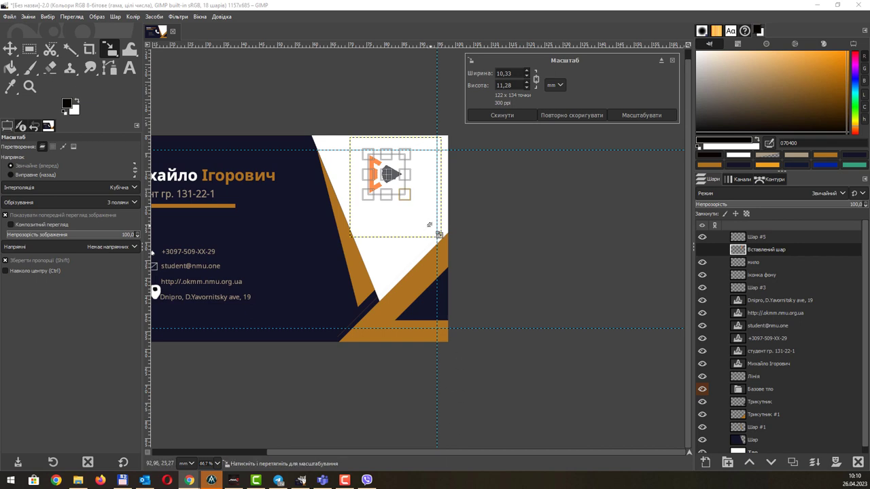
mouse_move(404, 196)
left_mouse_down()
mouse_move(402, 185)
mouse_move(412, 201)
left_mouse_up()
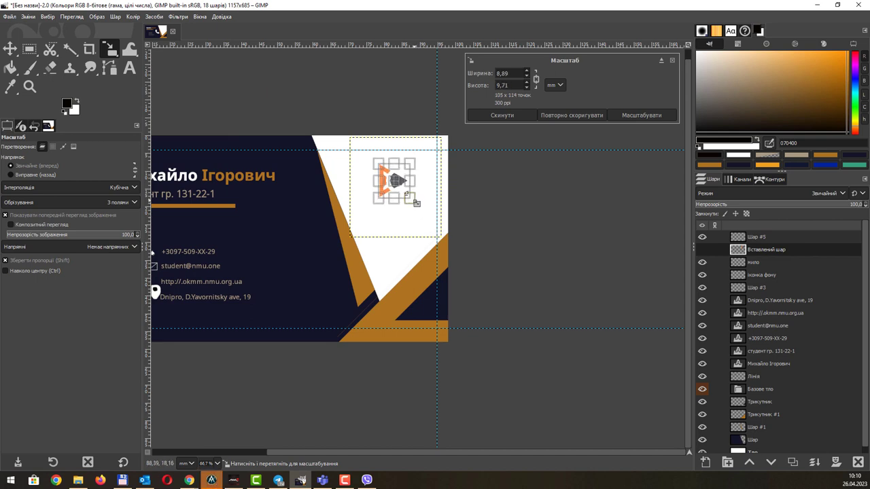
key("Return")
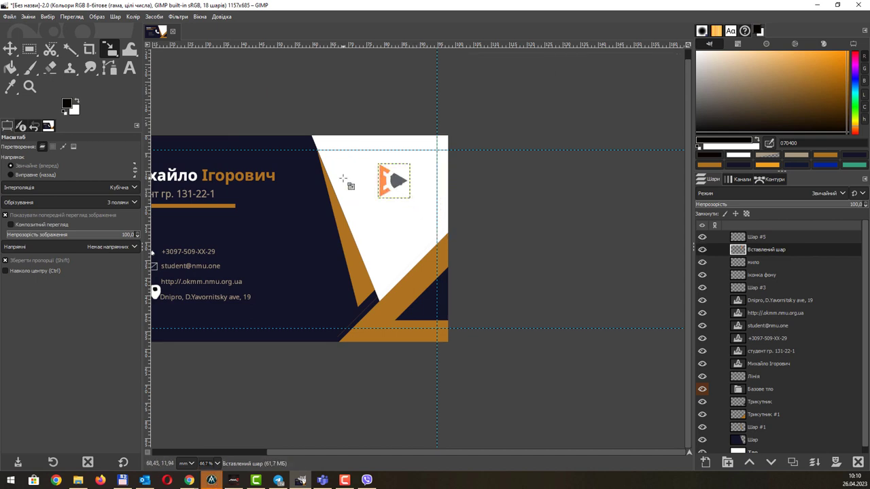
scroll(407, 204, "up", 3)
scroll(407, 204, "left", 3)
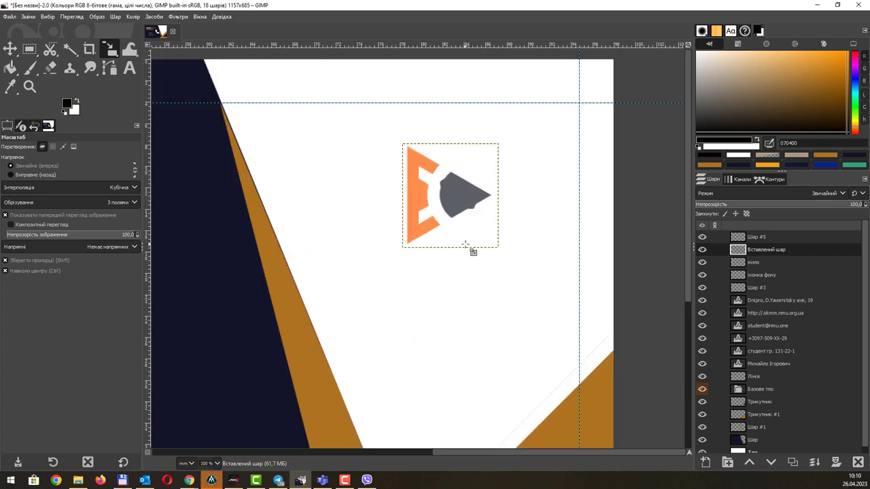
Zoom to 200% and add the department name as 18 px text in a box below the logo.
key("2")
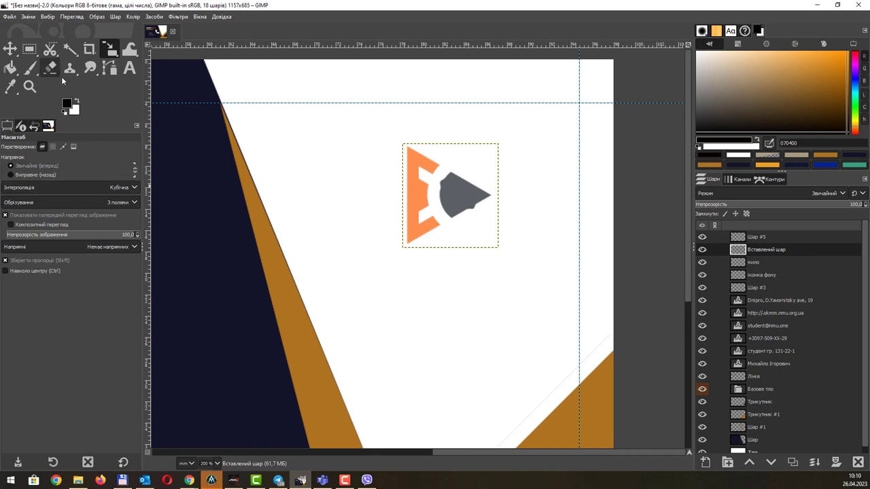
left_click(129, 69)
left_click_drag(309, 266, 597, 339)
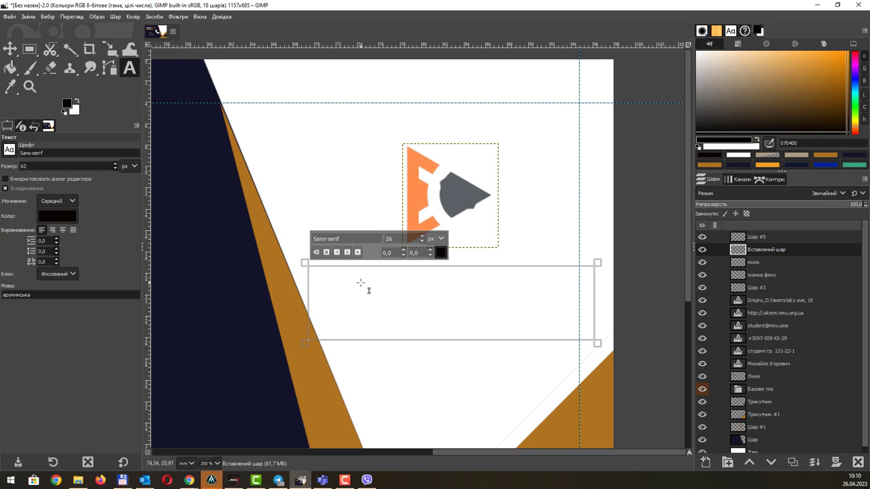
type("кафедра ")
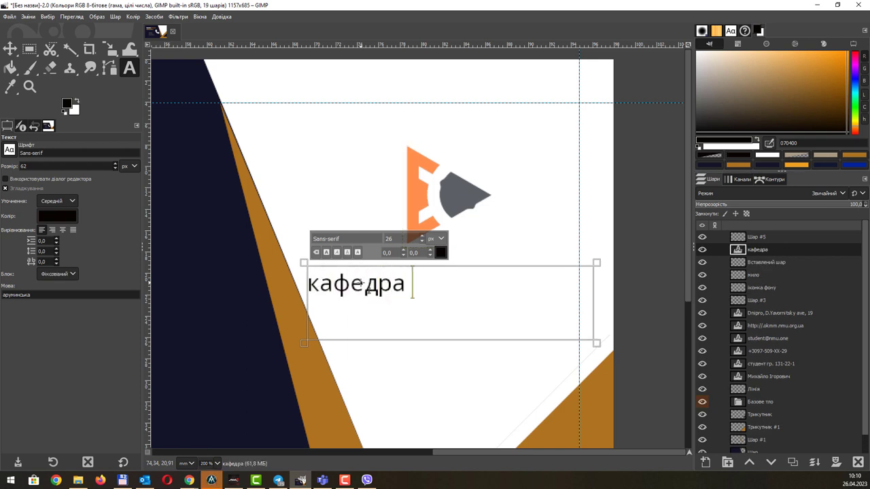
type("конструюванн")
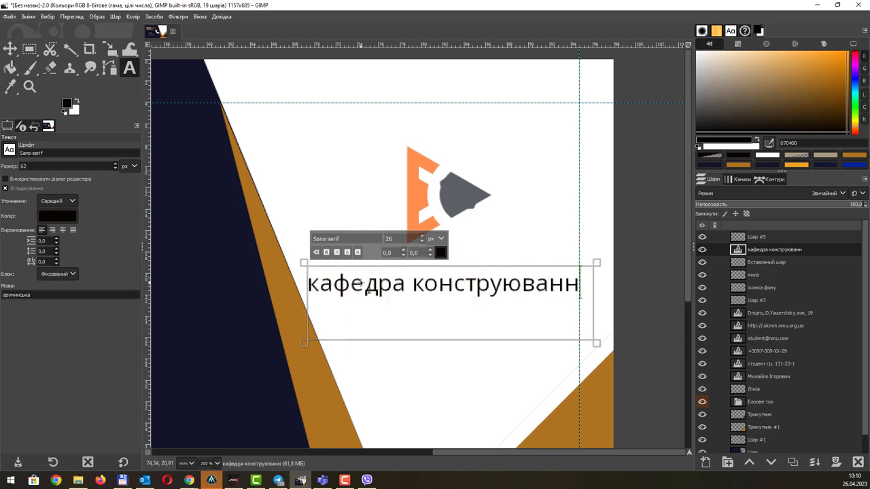
type("я, ")
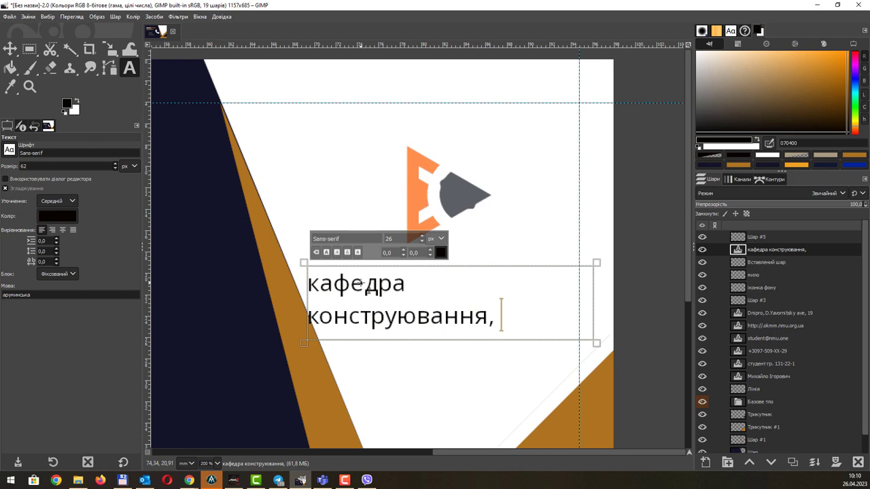
type("технічн")
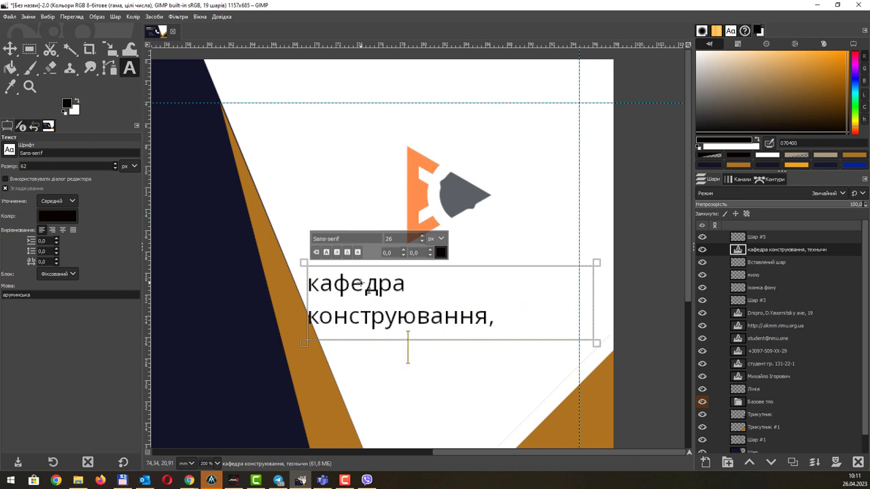
key("BackSpace")
key("BackSpace")
key("BackSpace")
key("BackSpace")
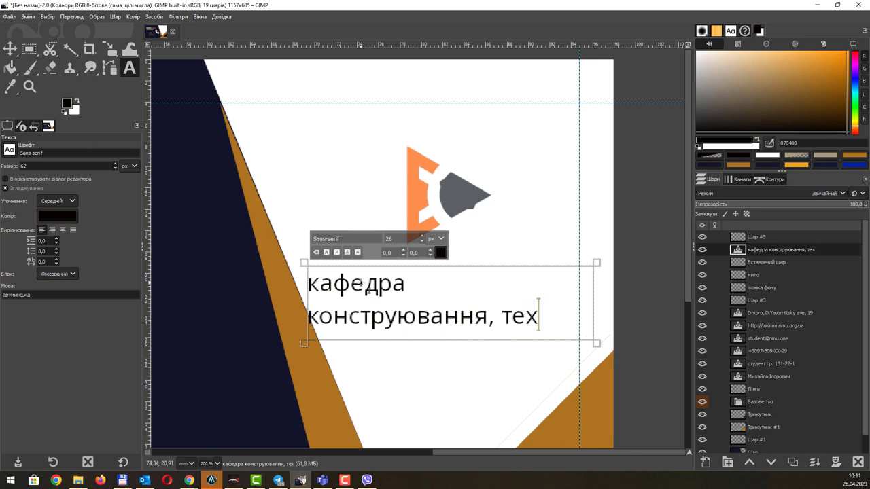
type("нічних си")
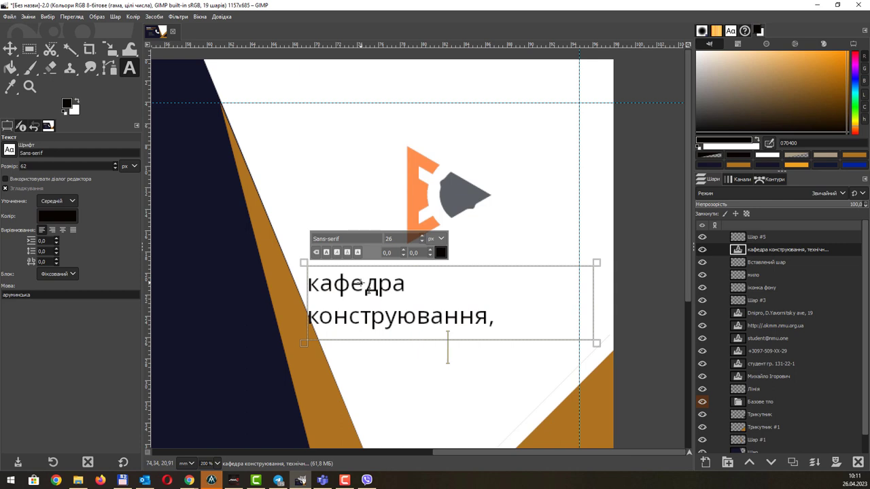
type("систем")
type("ики ідизай")
type("ну")
key("ctrl+a")
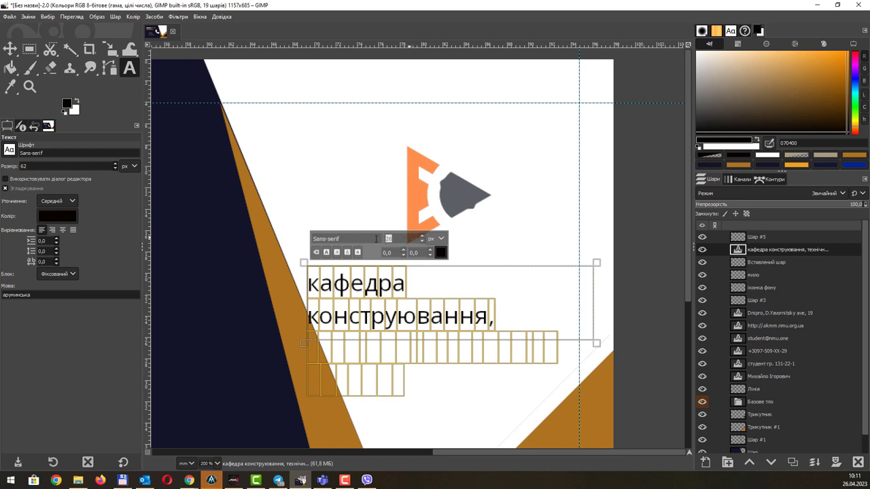
type("18")
key("Return")
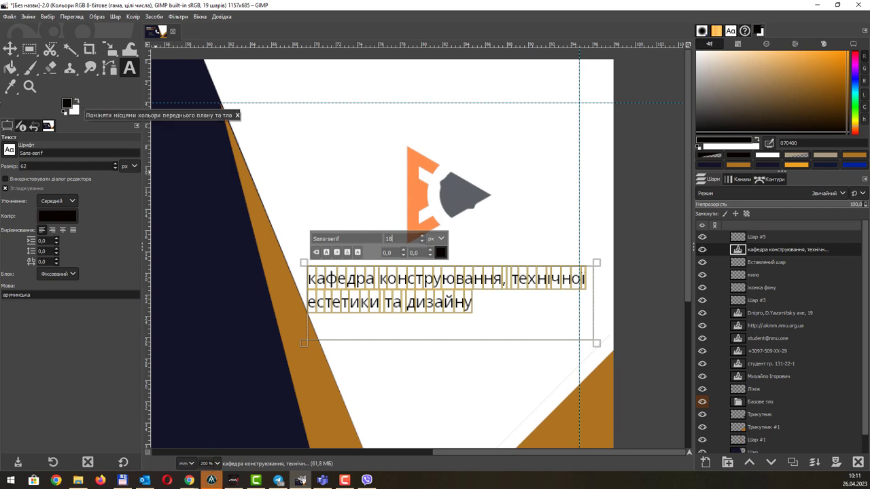
left_click(10, 48)
Move the department text directly under the logo.
scroll(371, 207, "down", 5)
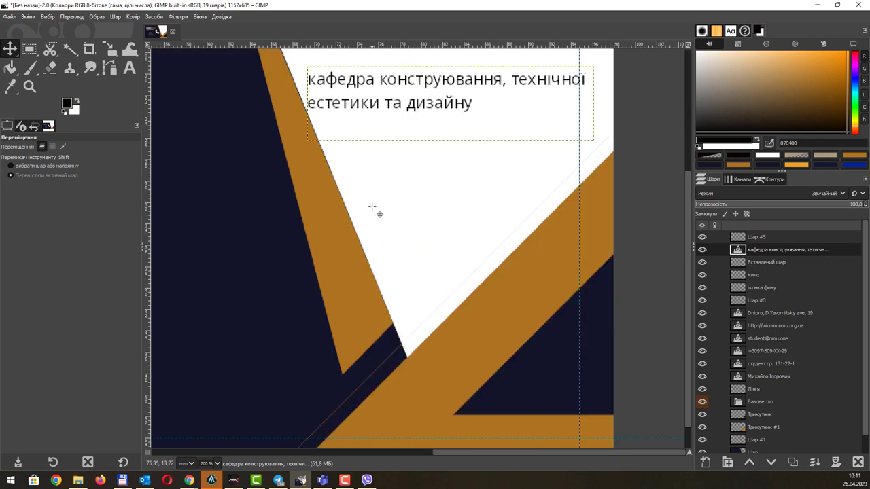
mouse_move(457, 122)
left_mouse_down()
mouse_move(463, 175)
mouse_move(460, 122)
left_mouse_up()
scroll(451, 150, "down", 3)
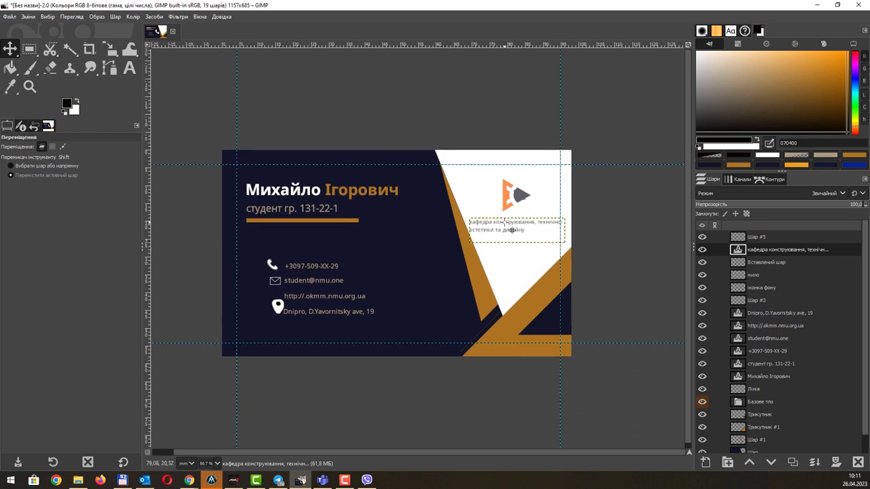
left_click_drag(512, 230, 515, 224)
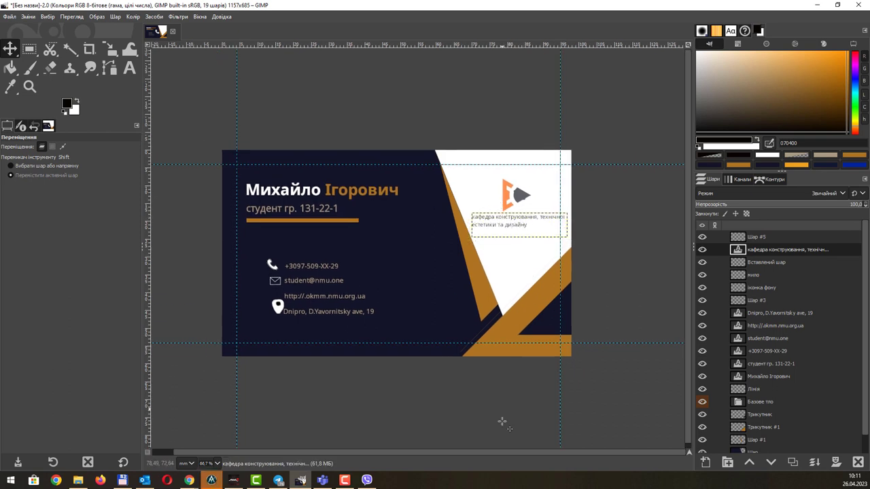
left_click(189, 480)
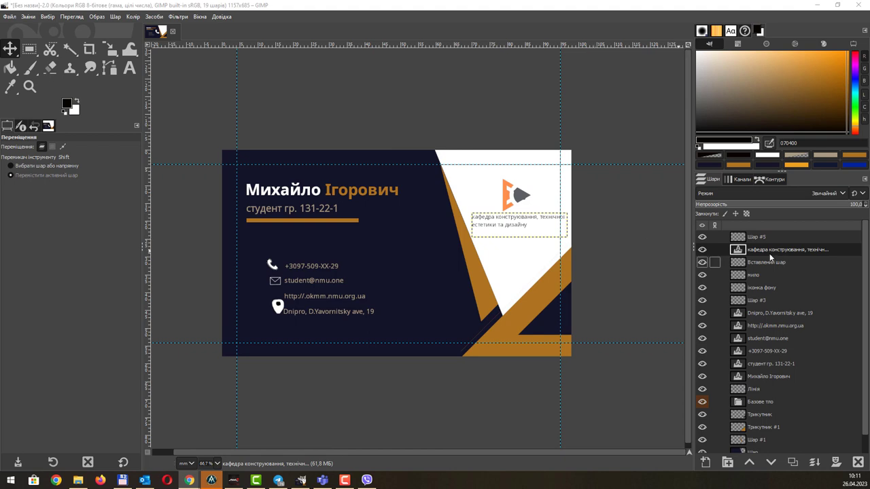
Replace 'та' with 'і' so the caption ends 'естетики і дизайну', then nudge it down.
double_click(738, 250)
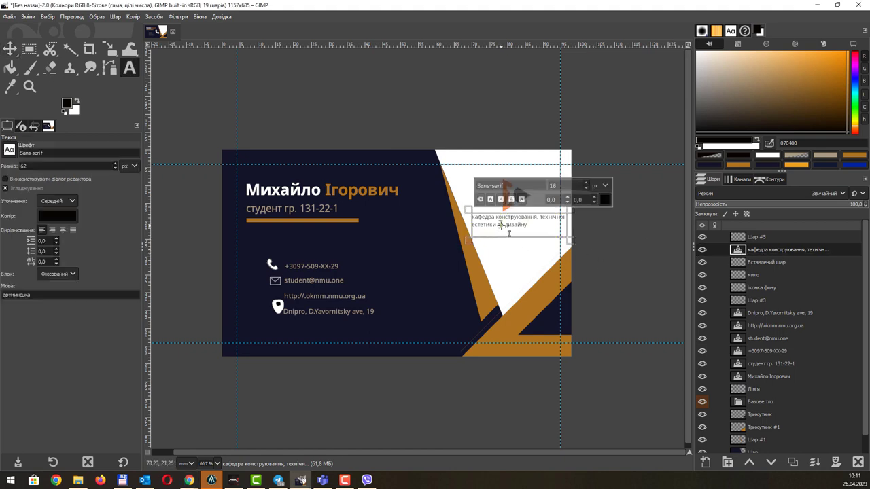
key("BackSpace")
type("і")
key("Escape")
key("m")
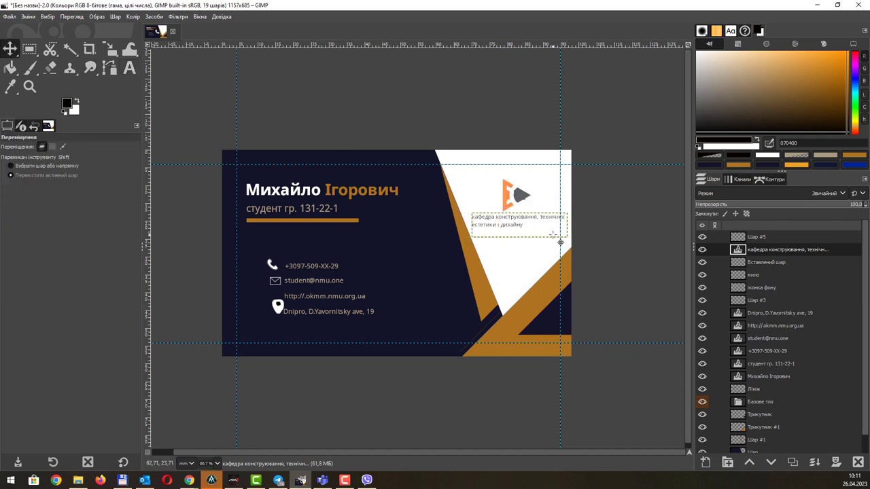
left_click_drag(524, 223, 525, 231)
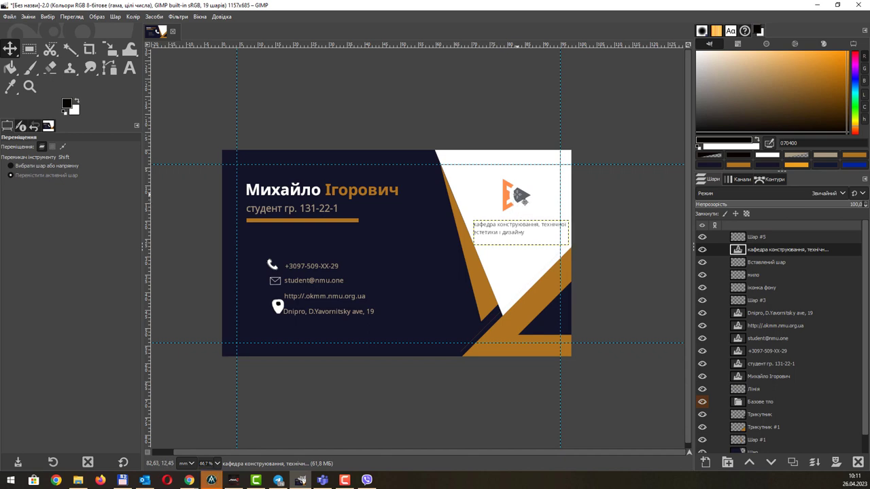
left_click(21, 174)
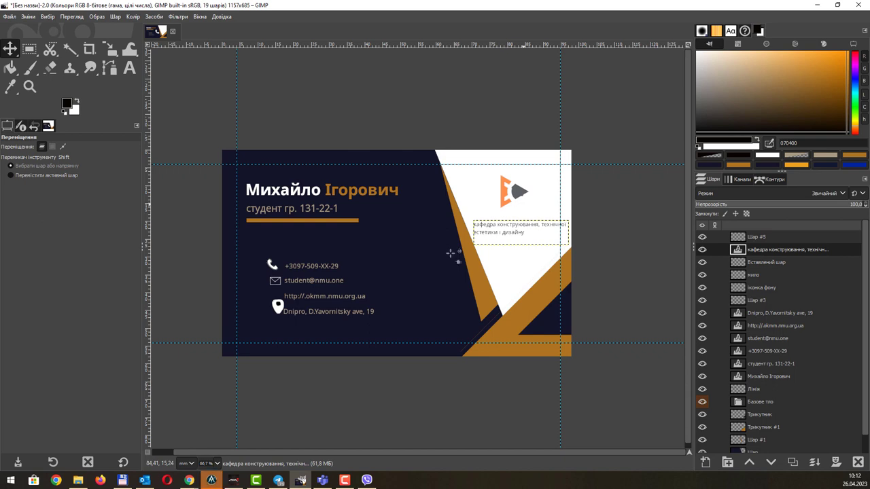
Shift the contact icons slightly left and copy the selected location pin icon.
left_click_drag(277, 308, 276, 307)
key("r")
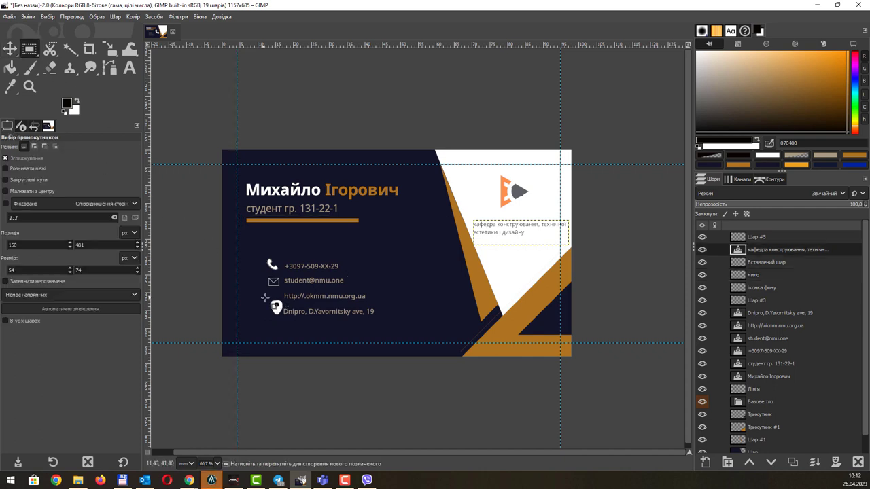
left_click_drag(266, 298, 296, 329)
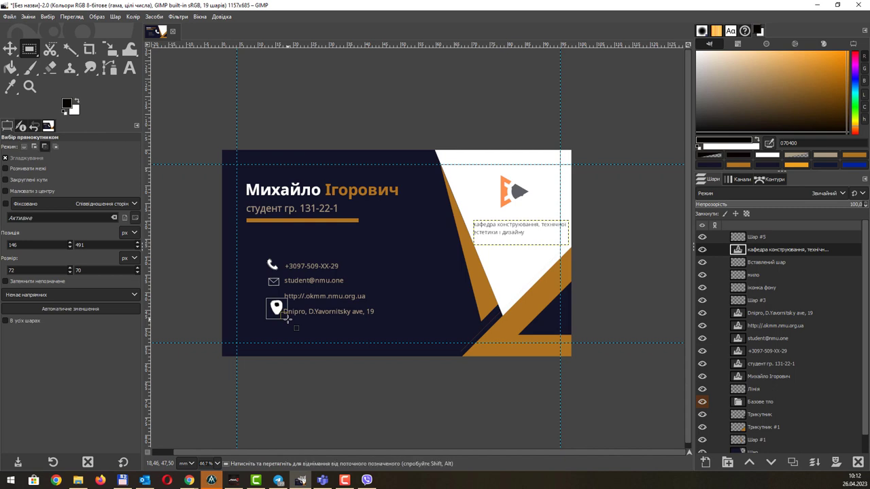
key("ctrl+c")
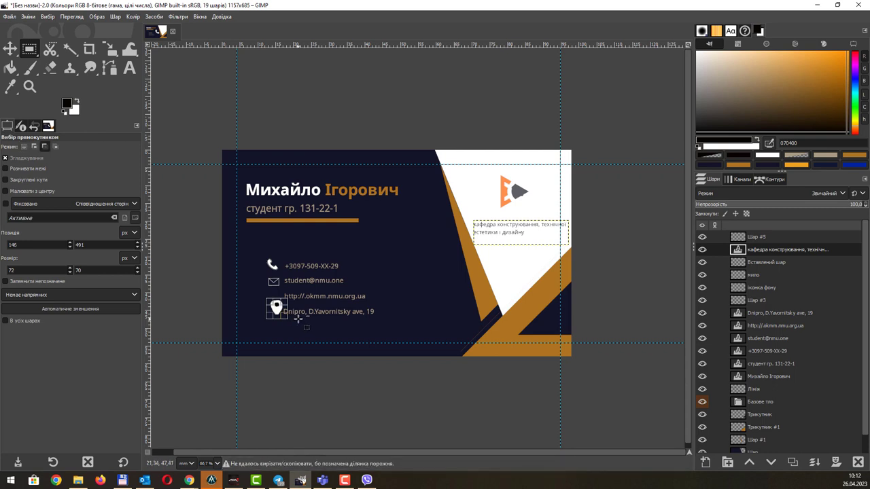
left_click(777, 263)
left_click(702, 264)
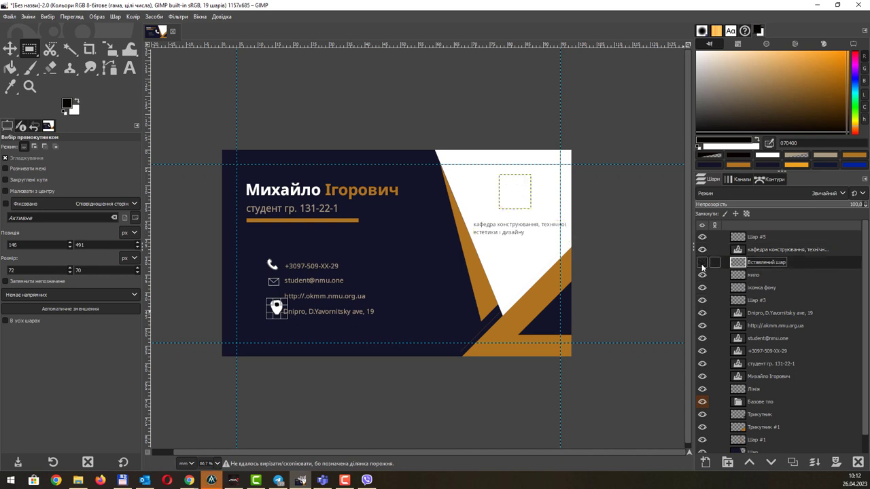
left_click(702, 263)
left_click(756, 276)
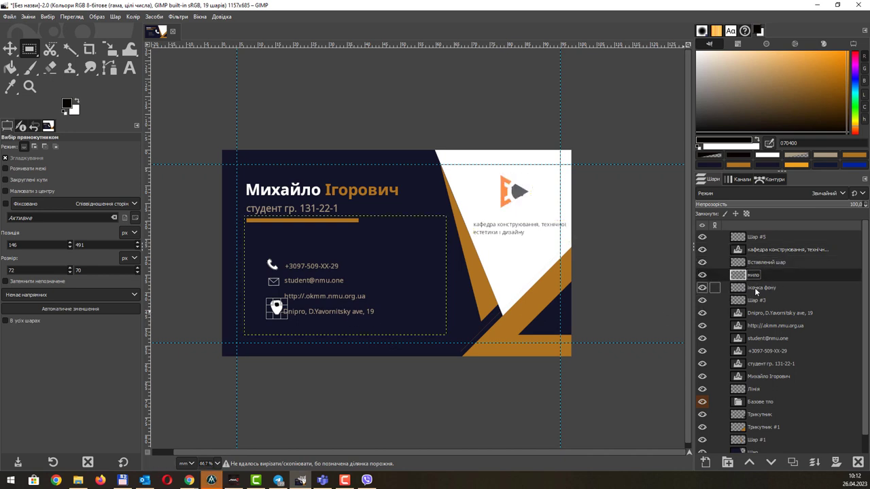
left_click(702, 275)
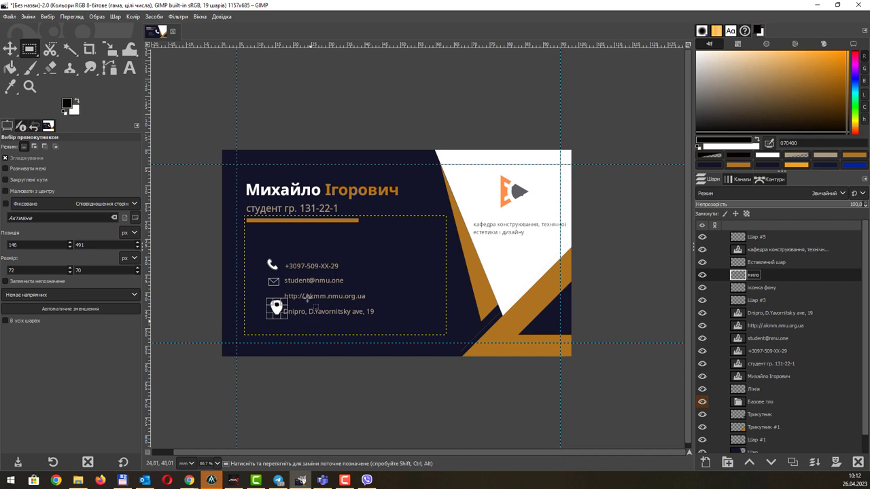
Cut the pin and paste it as new layer Вставлений шар #1 beside the address line.
key("ctrl+x")
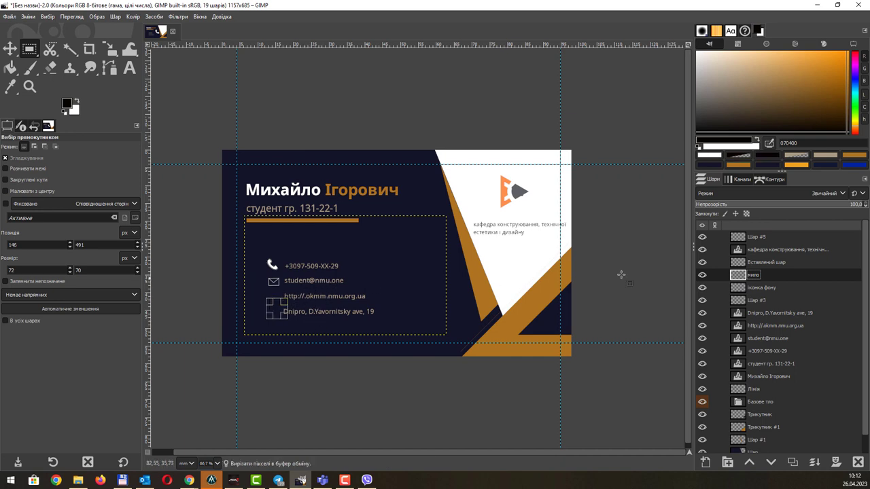
left_click(772, 261)
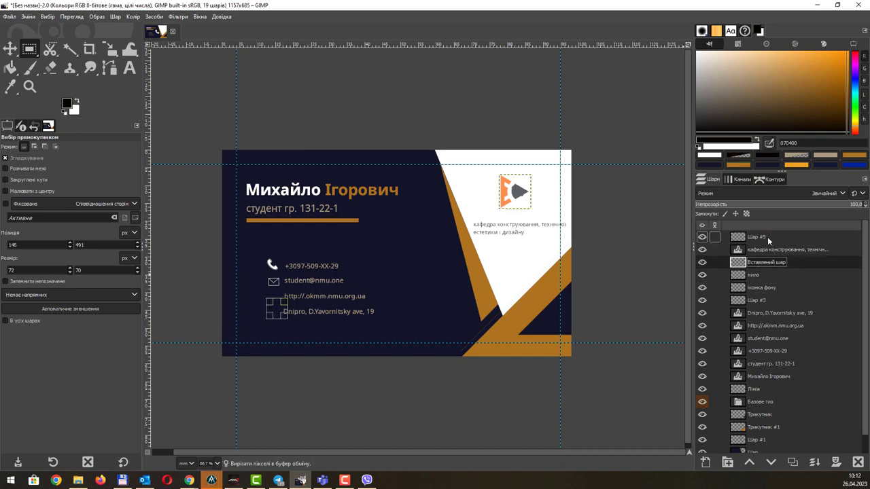
left_click(767, 236)
key("ctrl+v")
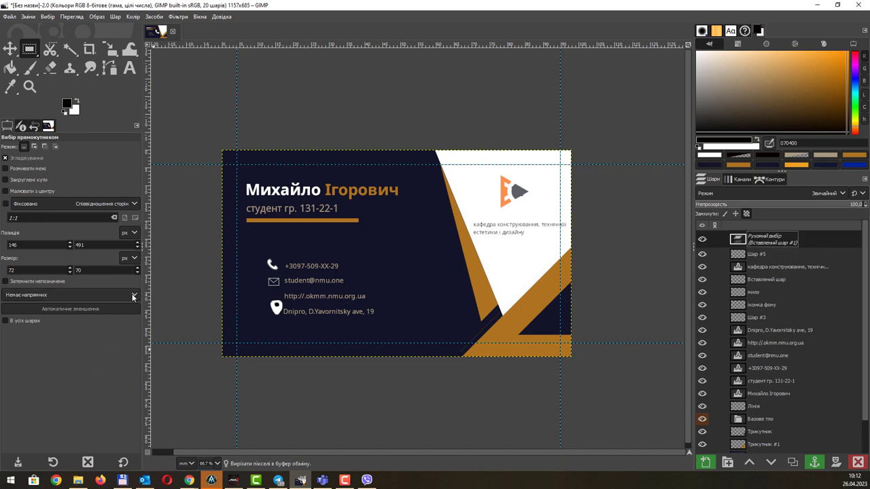
key("m")
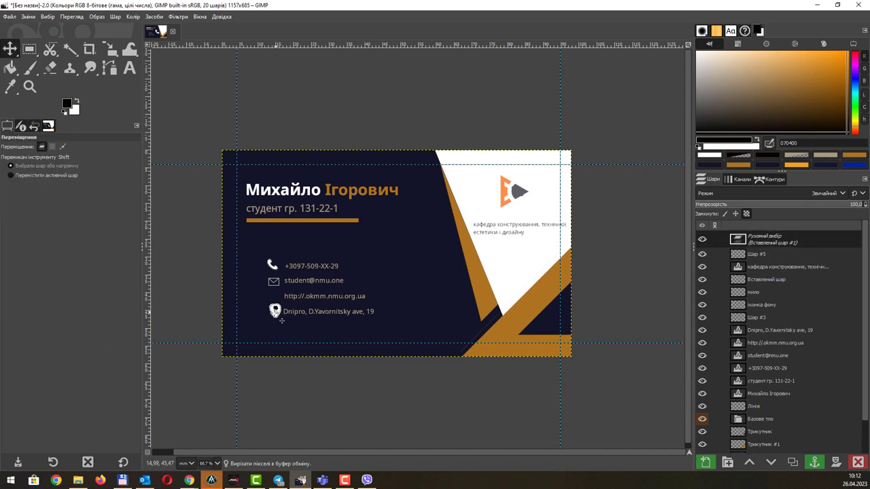
left_click_drag(281, 320, 282, 320)
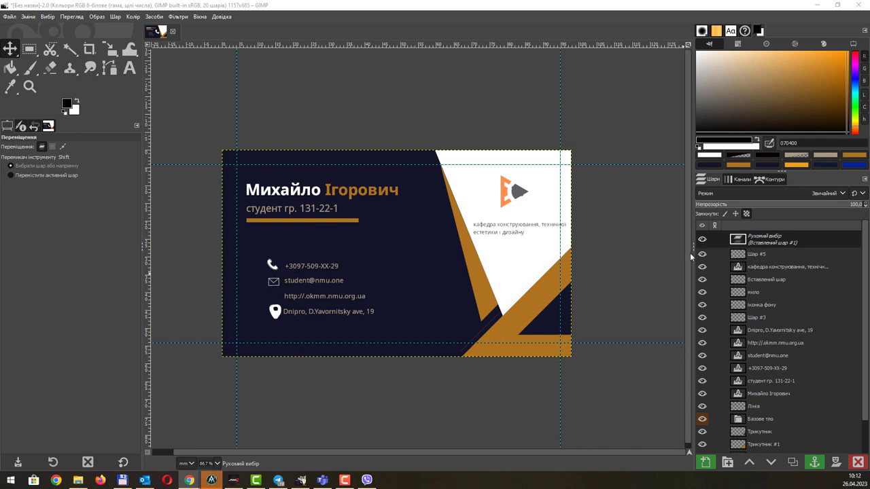
left_click(748, 257)
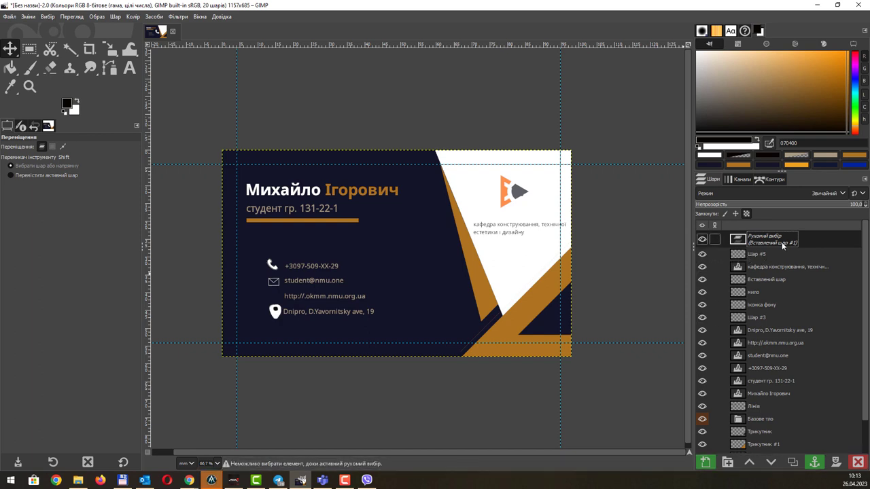
left_click(706, 461)
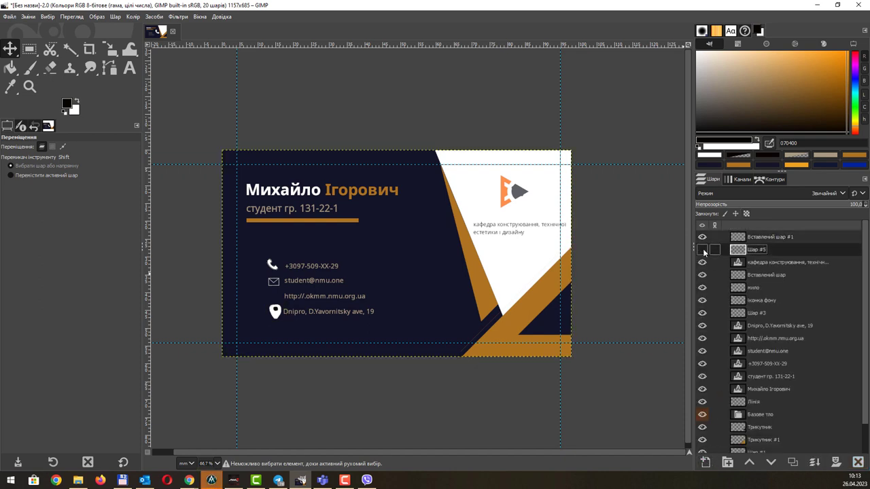
left_click(712, 276)
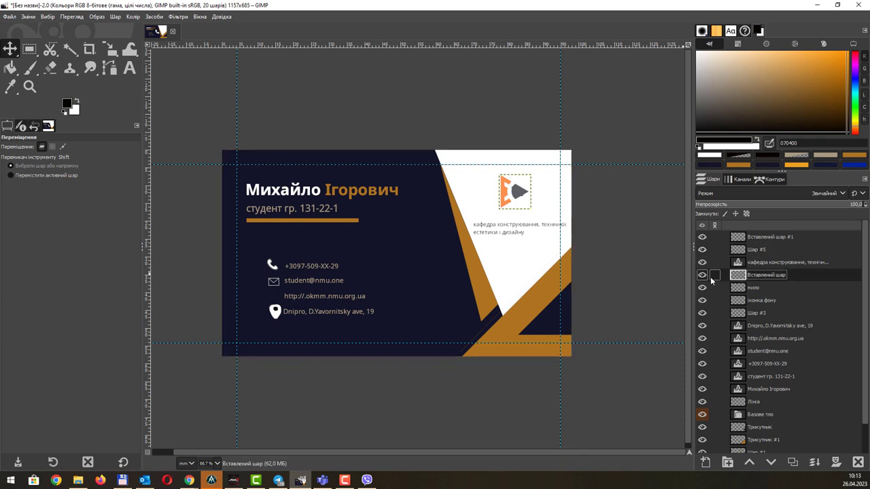
left_click(702, 276)
left_click_drag(282, 324, 280, 323)
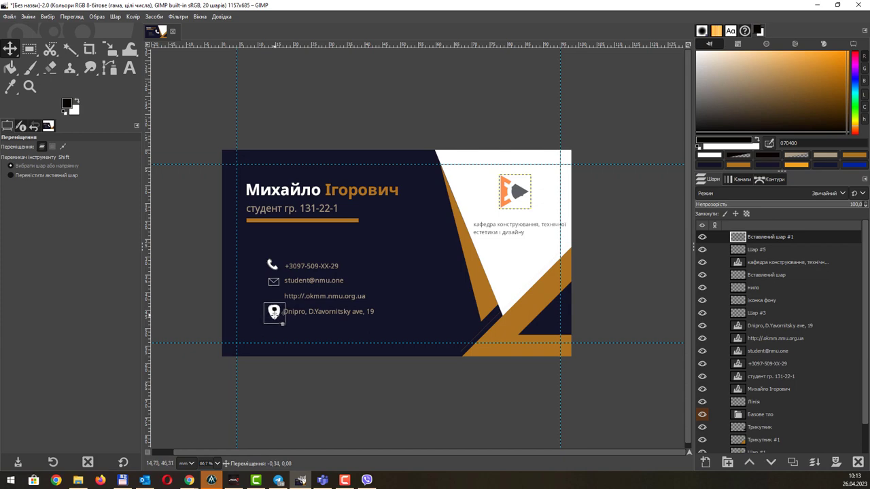
Zoom in on the website line, sketch a circular selection beside it, and set the foreground to beige ccbeaa.
left_click(272, 311)
scroll(269, 296, "up", 3, "ctrl")
scroll(269, 295, "up", 2, "ctrl")
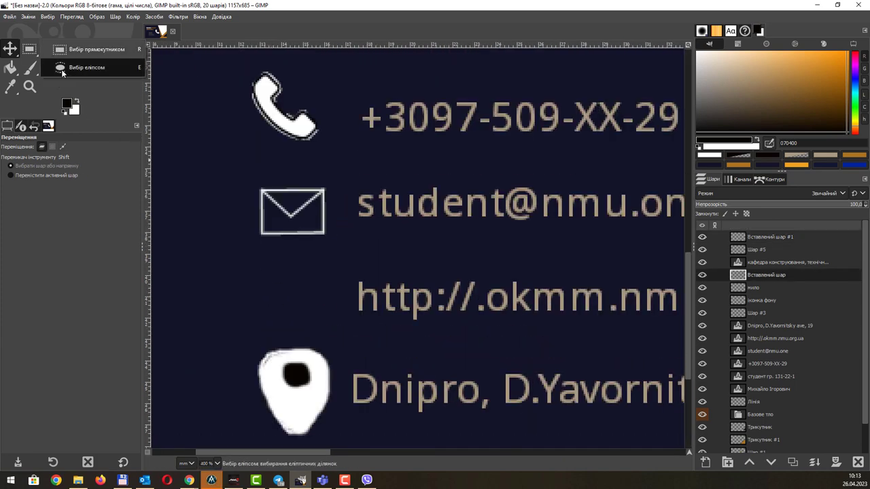
left_click(63, 70)
left_click_drag(279, 269, 353, 341)
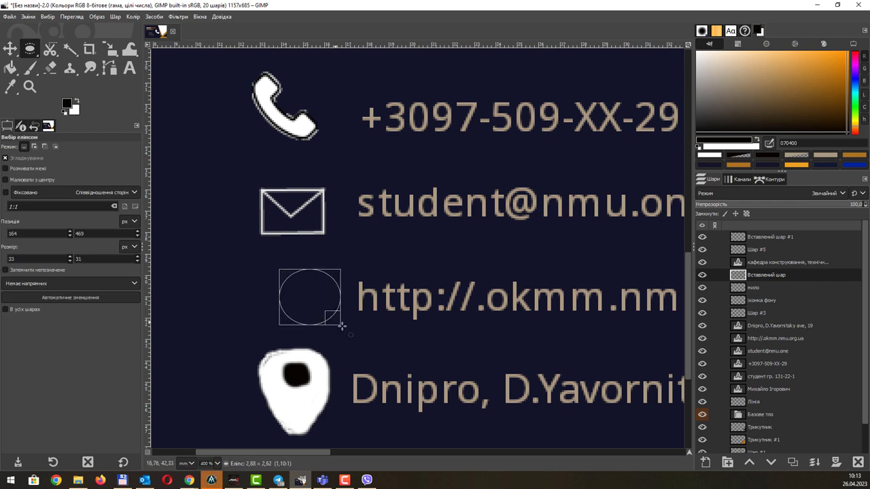
left_click_drag(330, 300, 308, 288)
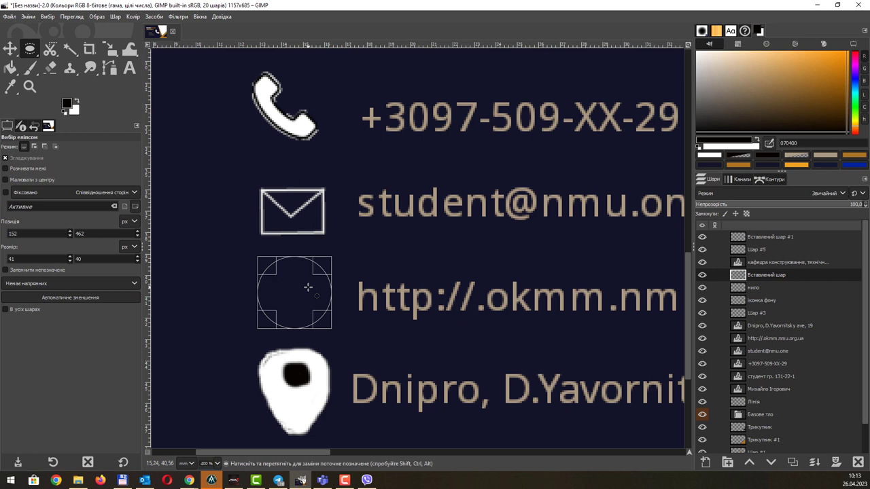
left_click(721, 66)
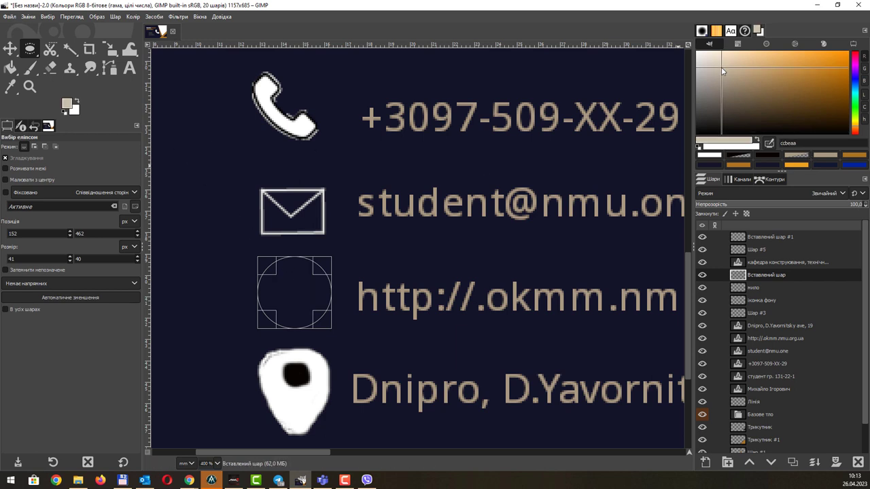
left_click(12, 70)
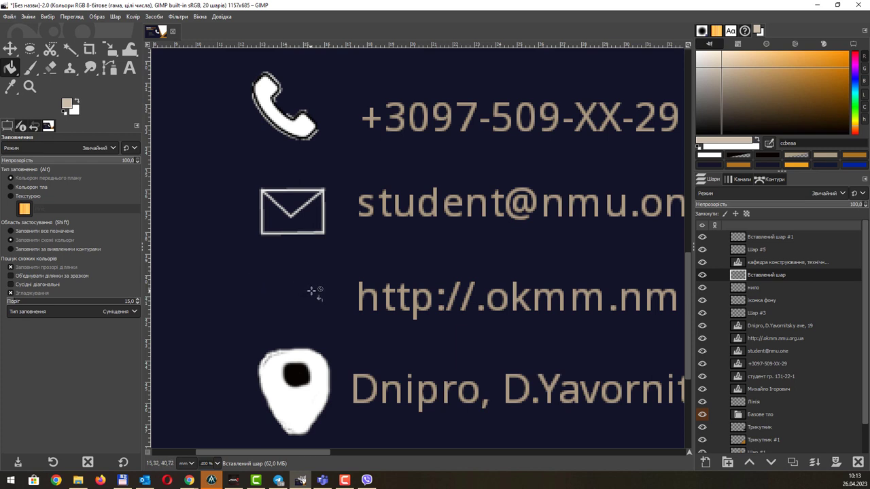
left_click(31, 51)
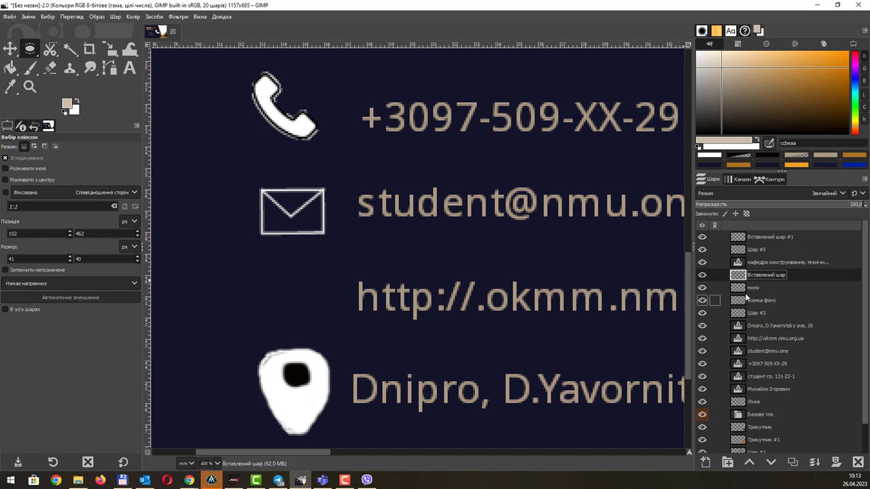
On new layer Шар #2, select a circle beside the URL and fill it with beige.
left_click(704, 462)
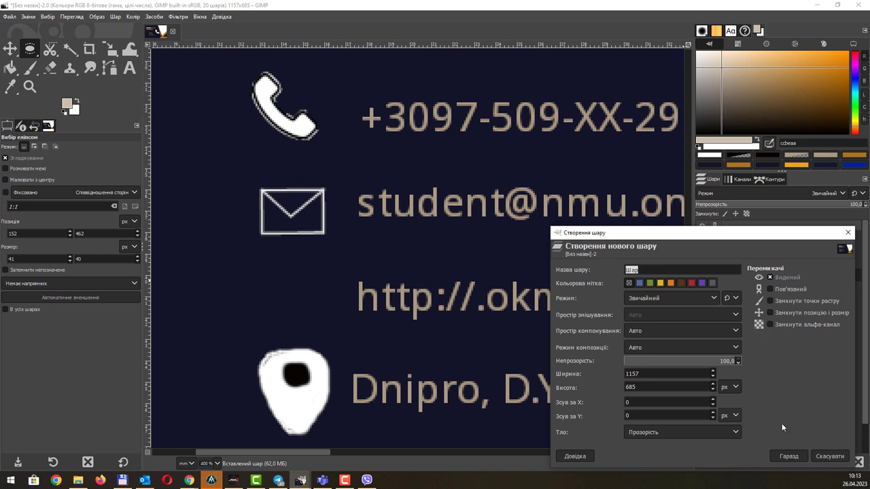
left_click(788, 456)
left_click_drag(265, 265, 333, 328)
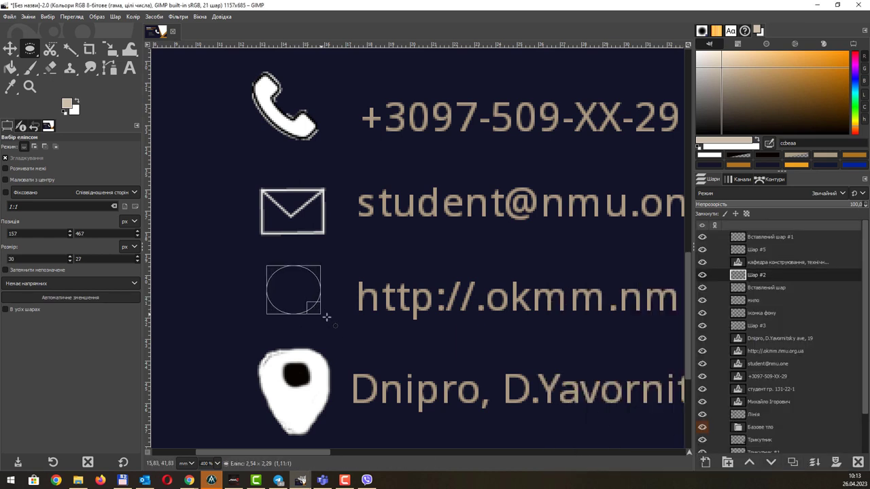
left_click(11, 67)
left_click(288, 289)
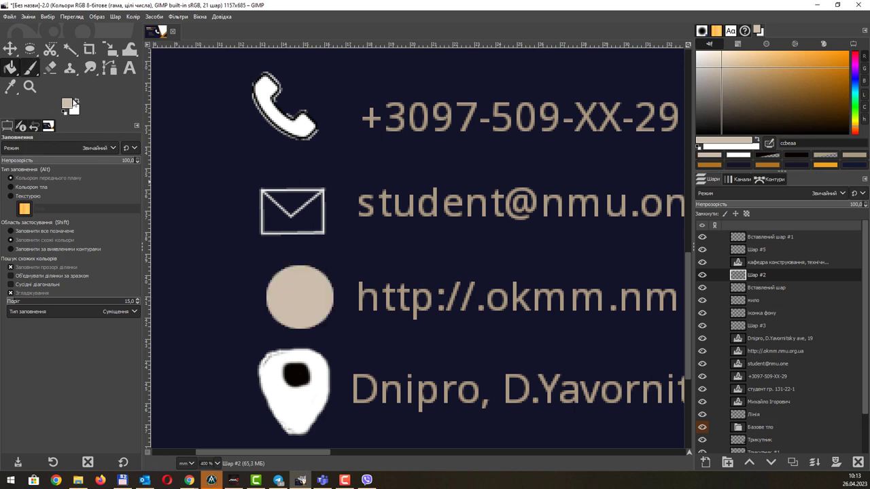
key("p")
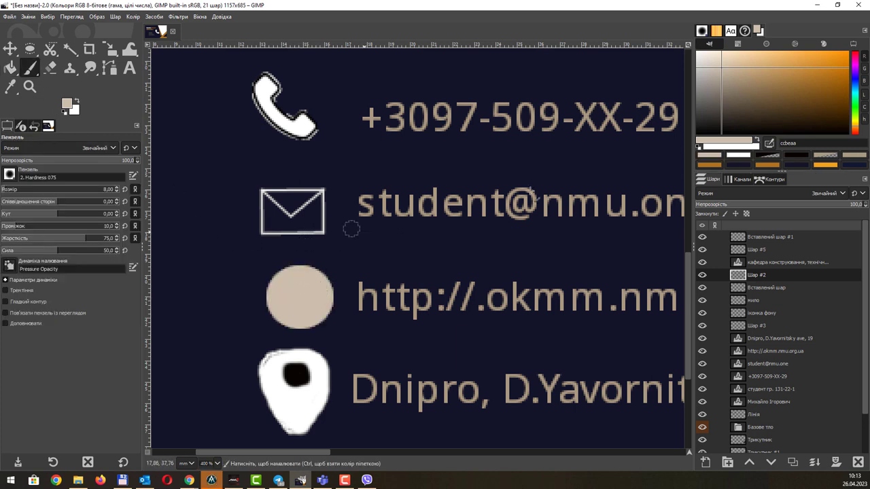
Paint two near-black 0c0905 meridians and two latitude lines over the circle with a size-1 brush.
left_click(793, 129)
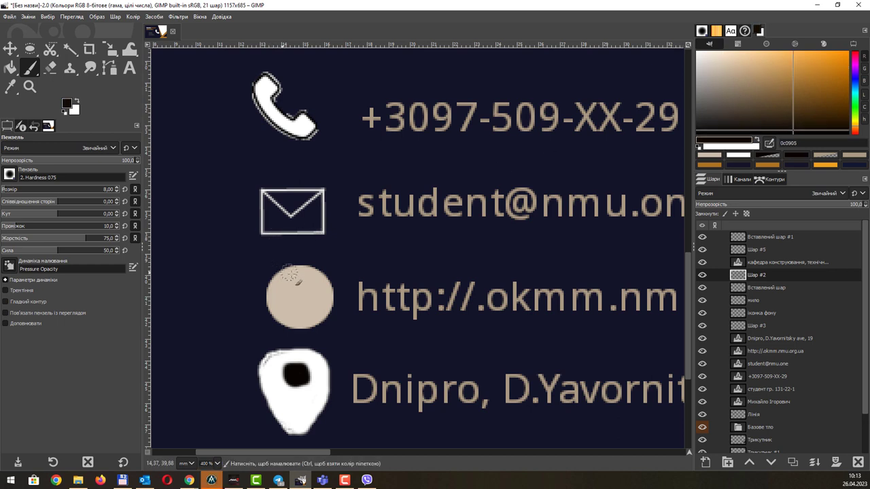
key("bracketleft")
key("bracketleft")
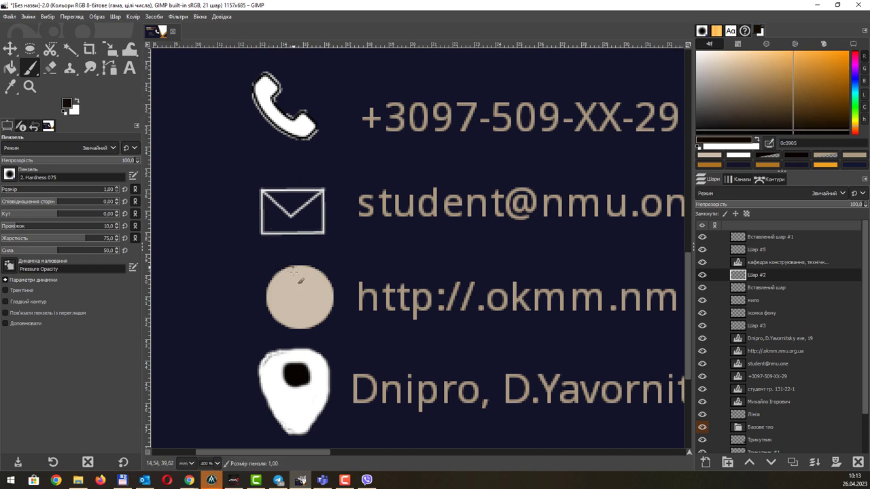
left_click_drag(293, 271, 292, 320)
left_click_drag(306, 266, 314, 326)
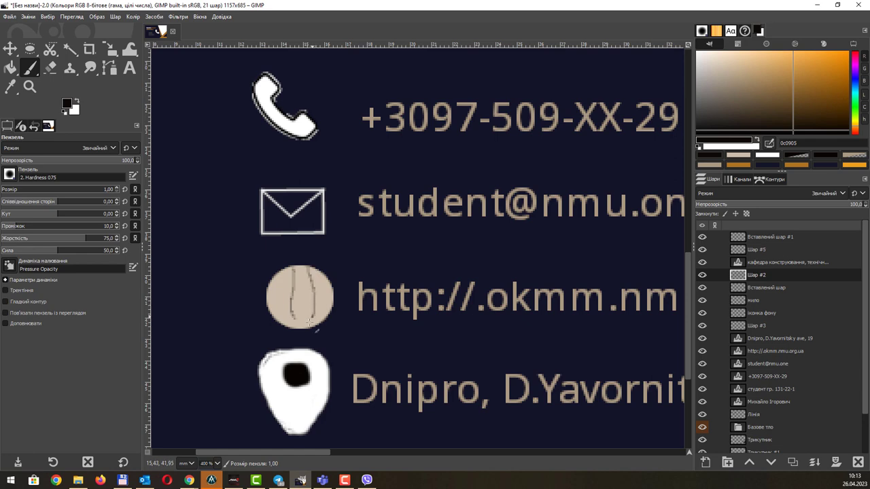
left_click_drag(279, 280, 322, 278)
left_click_drag(272, 301, 325, 297)
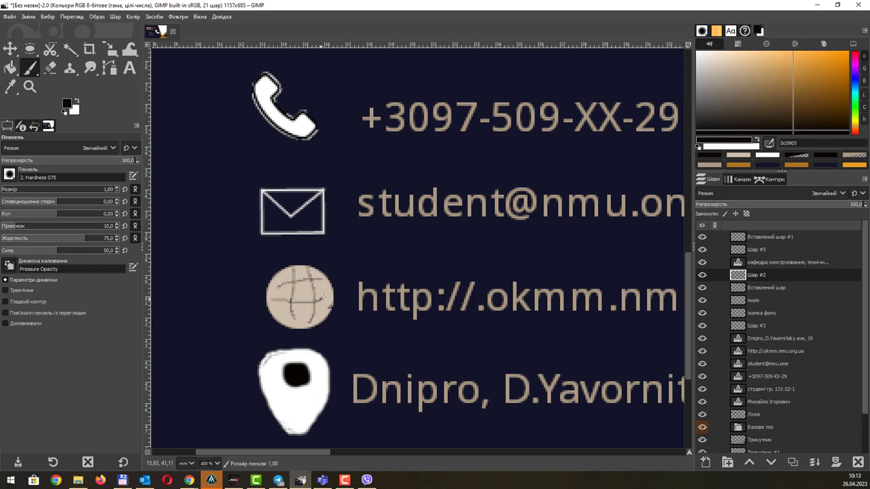
scroll(405, 258, "down", 5)
scroll(459, 249, "down", 2)
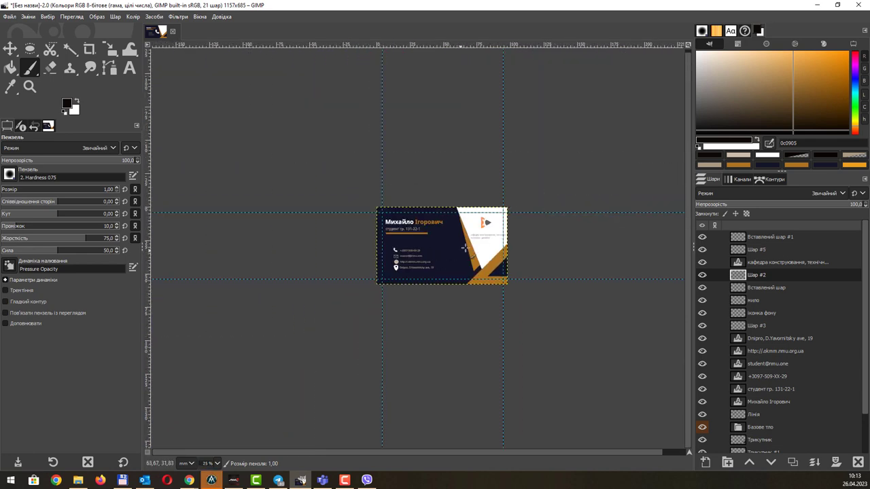
scroll(459, 249, "up", 1)
scroll(459, 249, "up", 2)
scroll(447, 253, "up", 1)
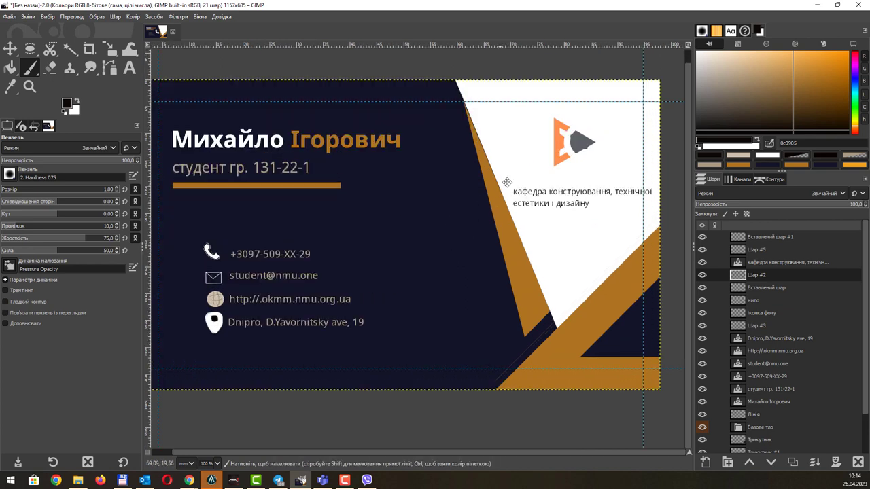
left_click_drag(507, 182, 501, 198)
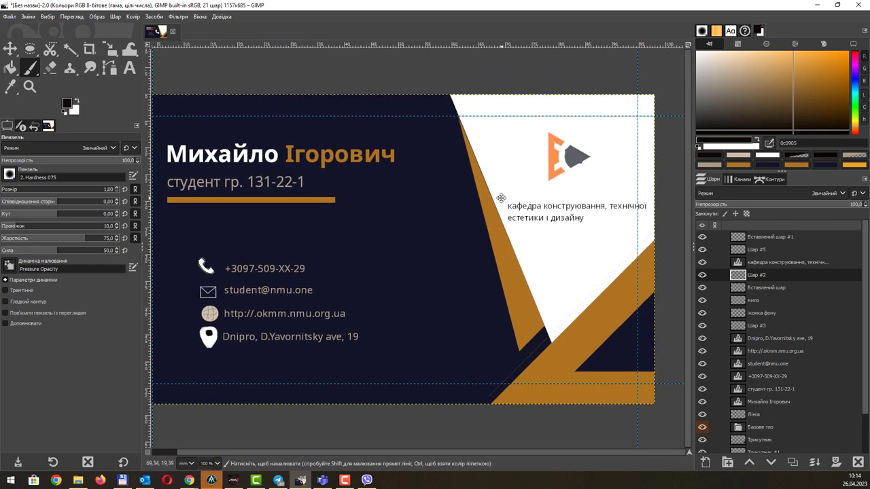
scroll(501, 198, "down", 1)
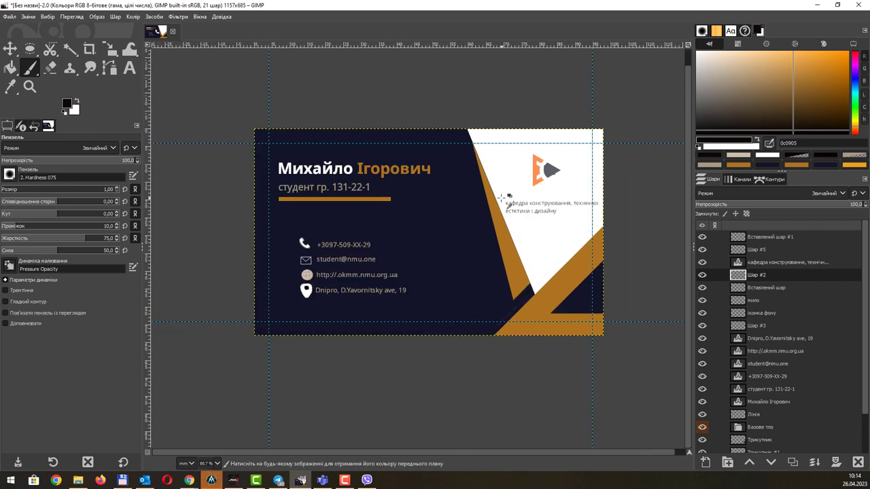
scroll(500, 198, "down", 1)
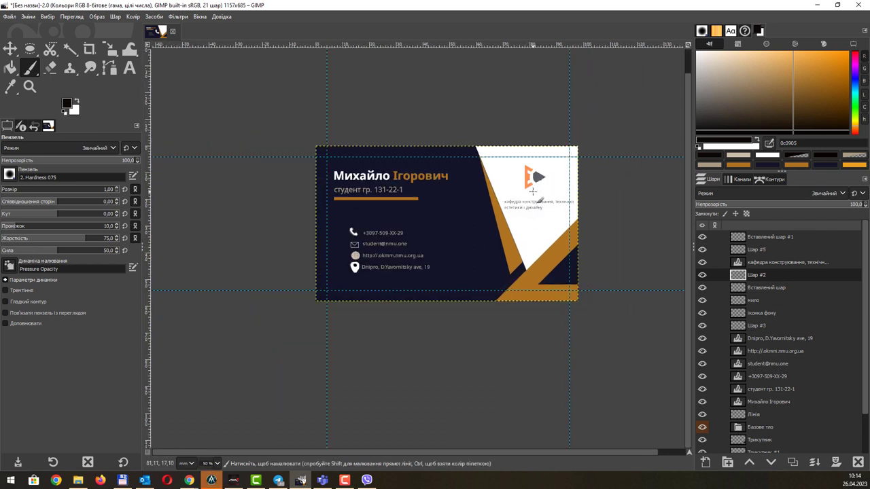
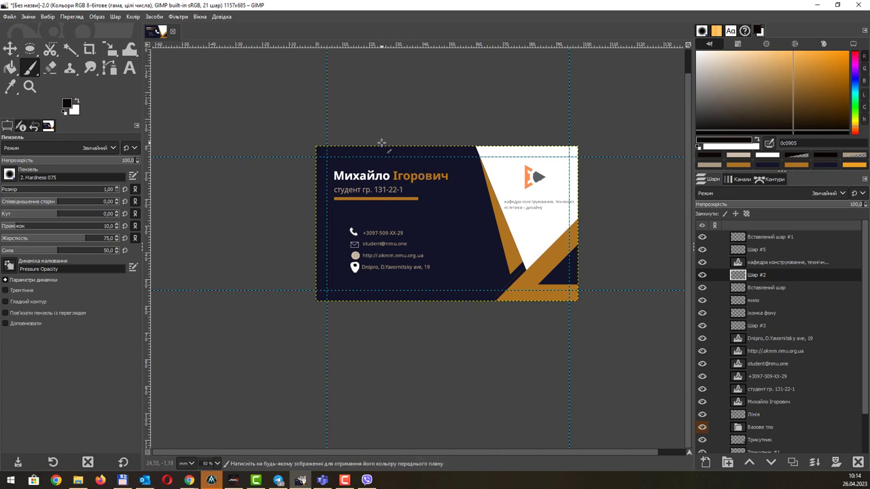
Save the business card to the Desktop as Візитівка стор 1.xcf.
key("ctrl+s")
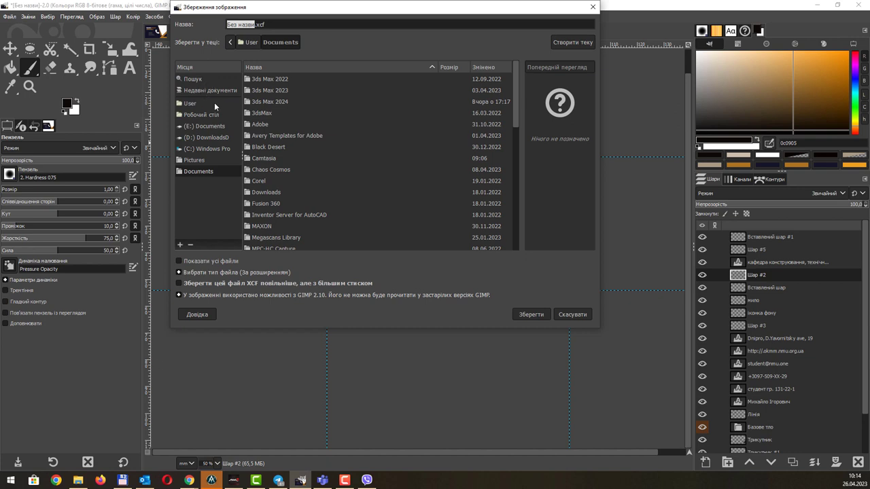
left_click(202, 114)
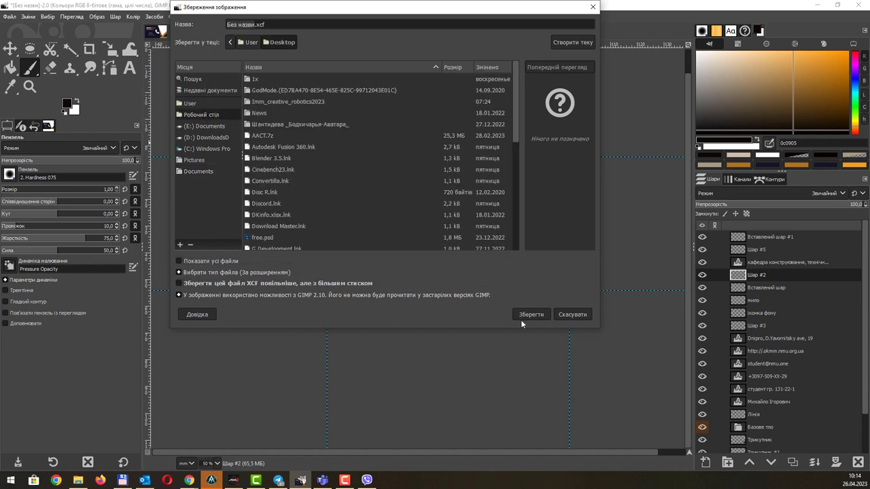
left_click(253, 25)
key("shift+Home")
type("В")
key("BackSpace")
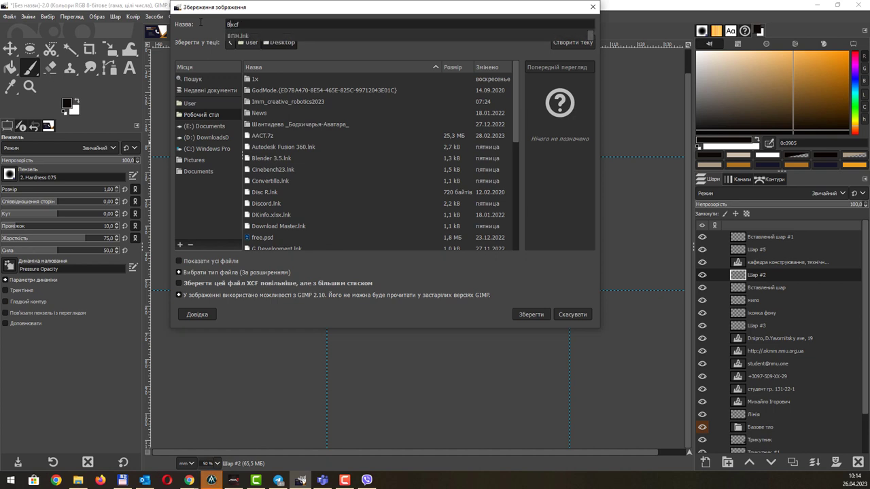
type("изитівка")
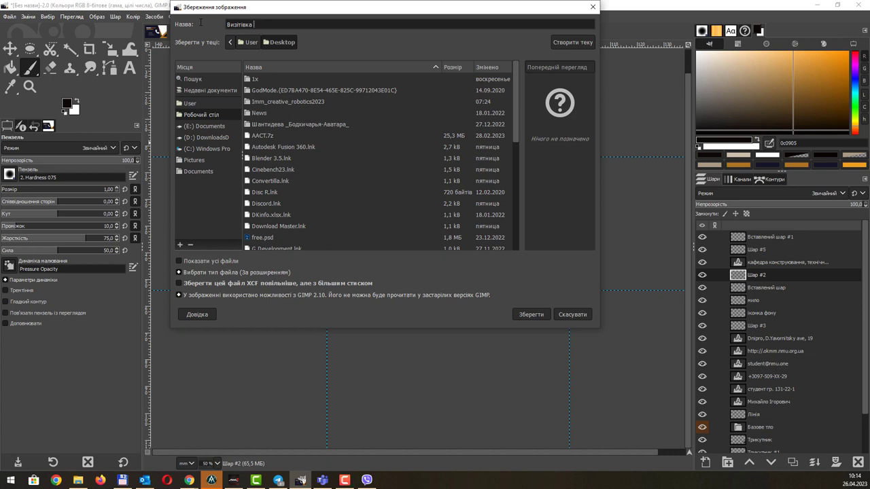
type("стор 1")
key("Return")
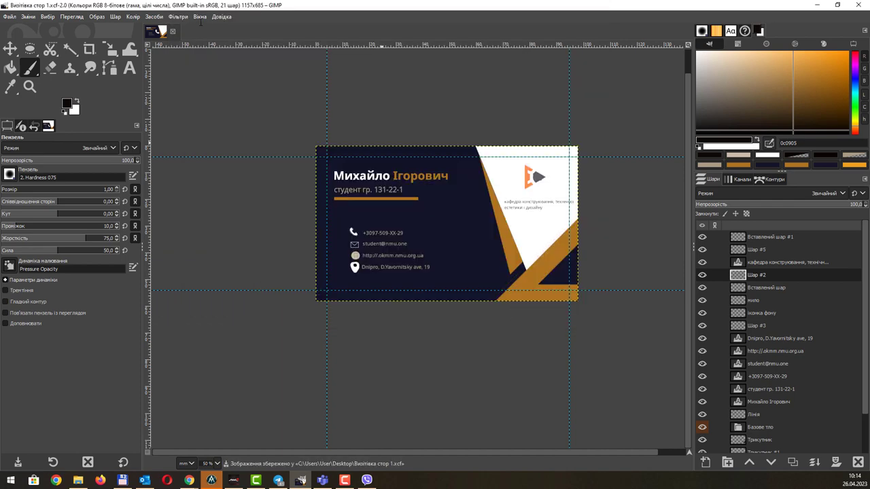
Save a second copy of the card as Візитівка стор 2.xcf.
left_click(11, 17)
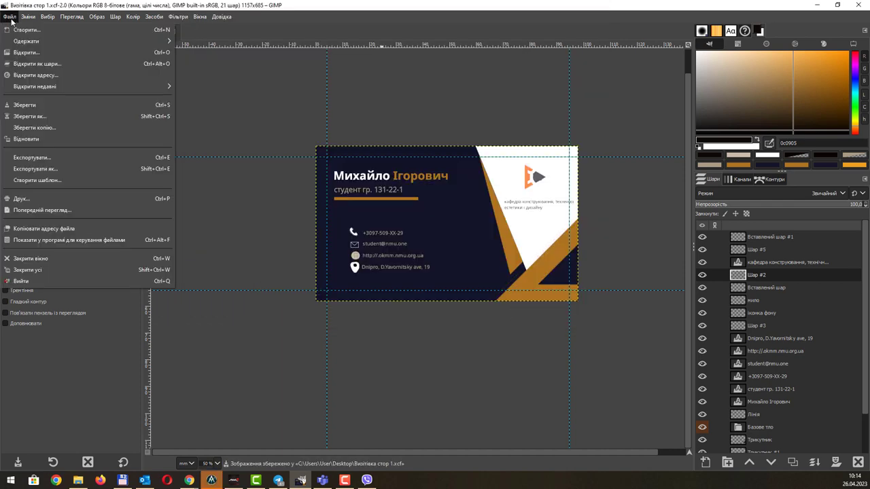
left_click(55, 116)
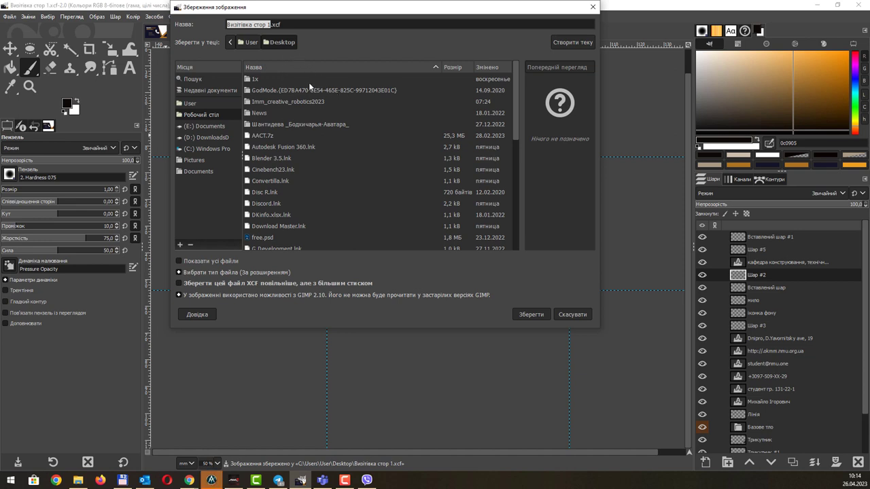
left_click(276, 24)
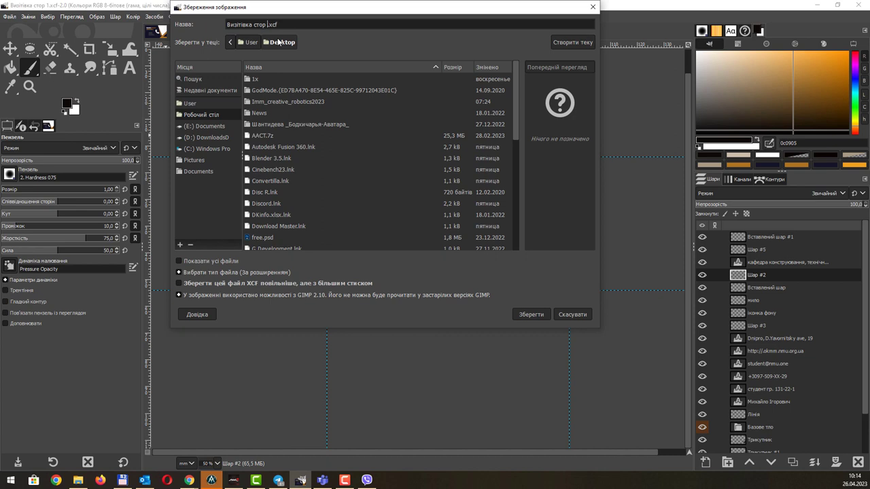
type("2")
left_click(531, 314)
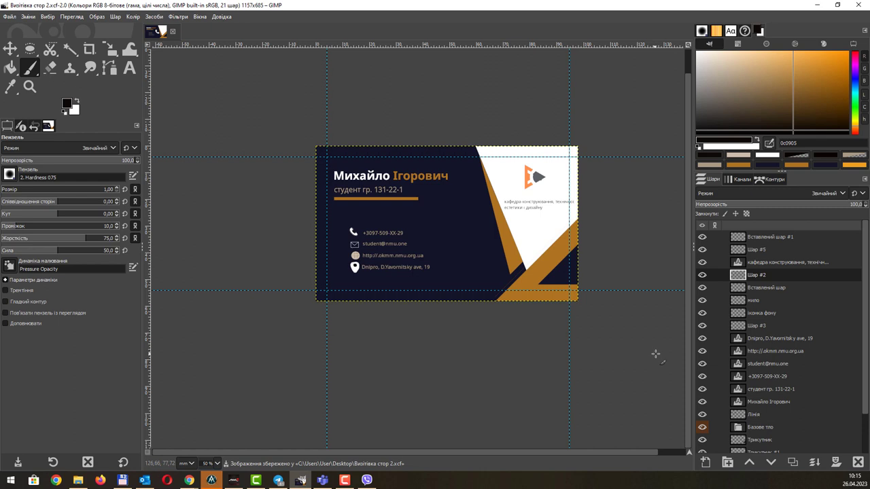
Check the pin and Лінія layers, toggling the pin icon solo and all layers visible again.
left_click(787, 236)
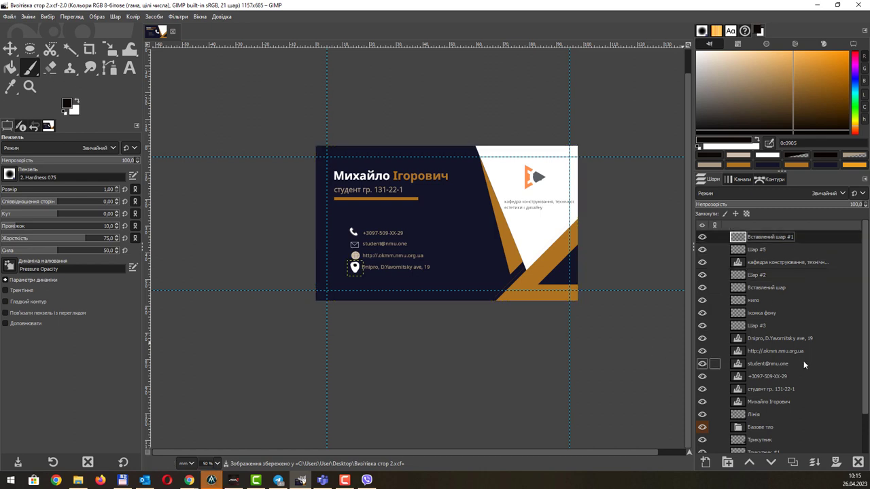
scroll(803, 361, "down", 3)
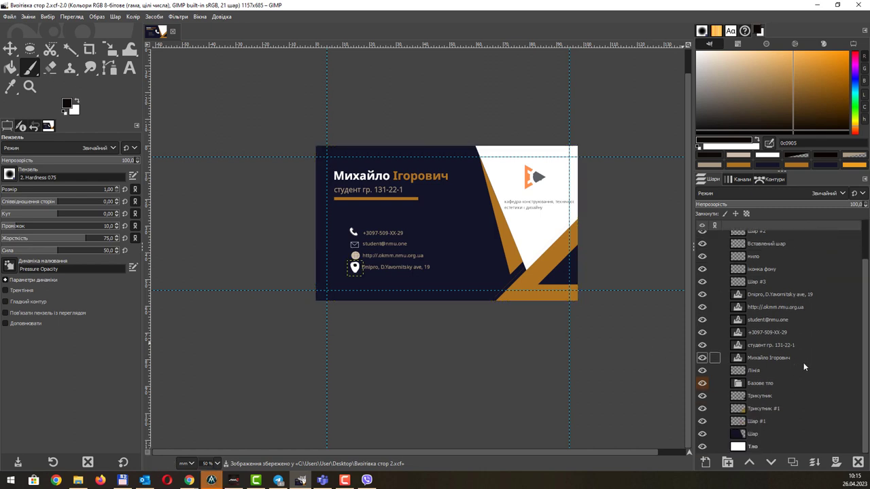
left_click(760, 369)
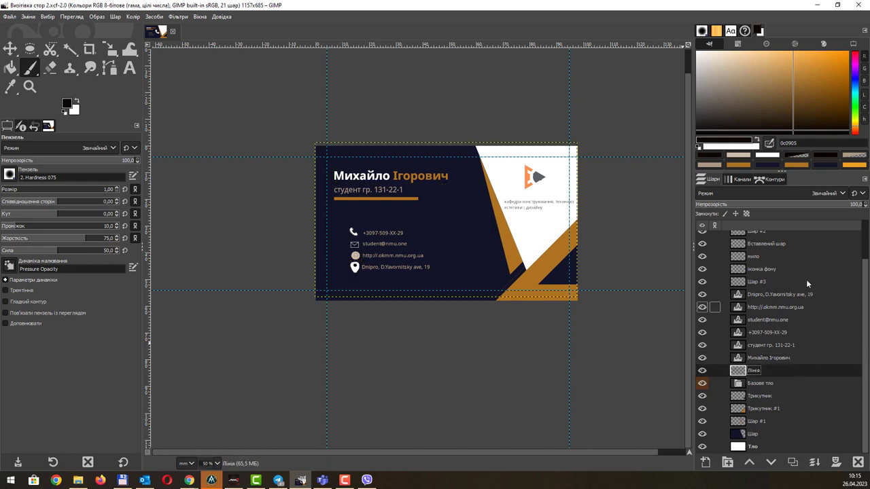
scroll(805, 265, "up", 3)
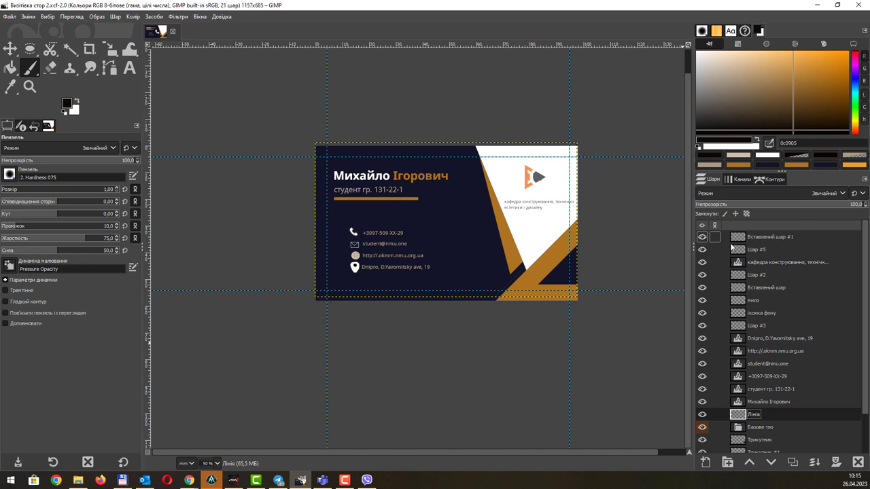
left_click(702, 239, "shift")
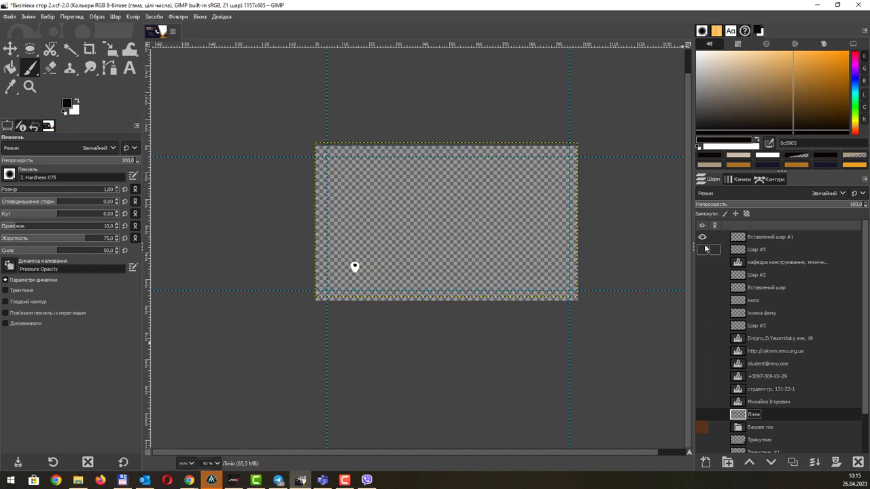
left_click(702, 237, "shift")
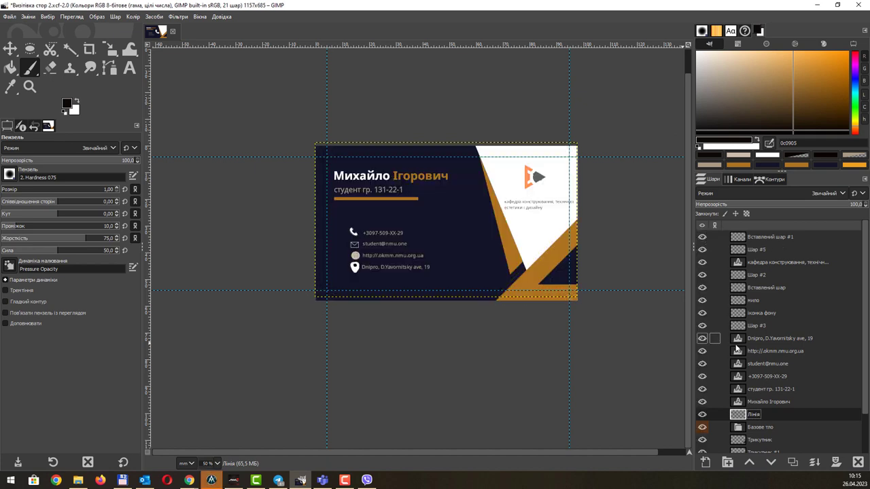
scroll(737, 353, "down", 2)
scroll(737, 353, "down", 1)
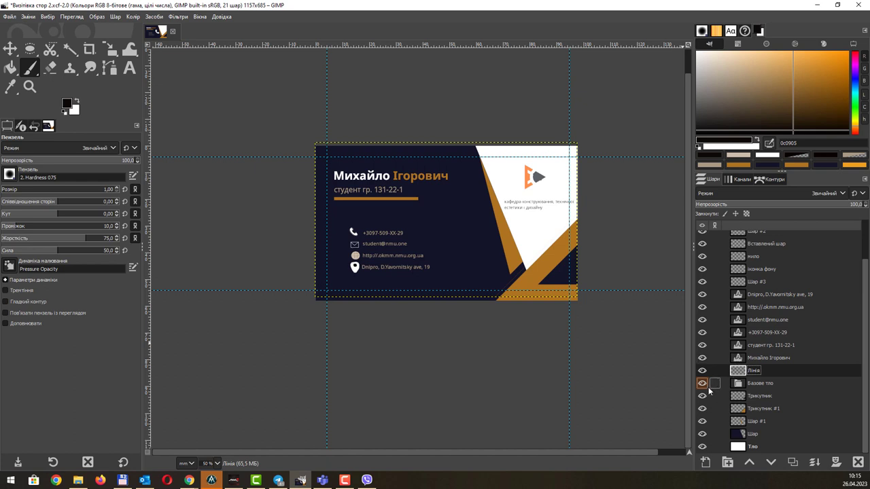
scroll(703, 306, "up", 2)
scroll(703, 299, "up", 2)
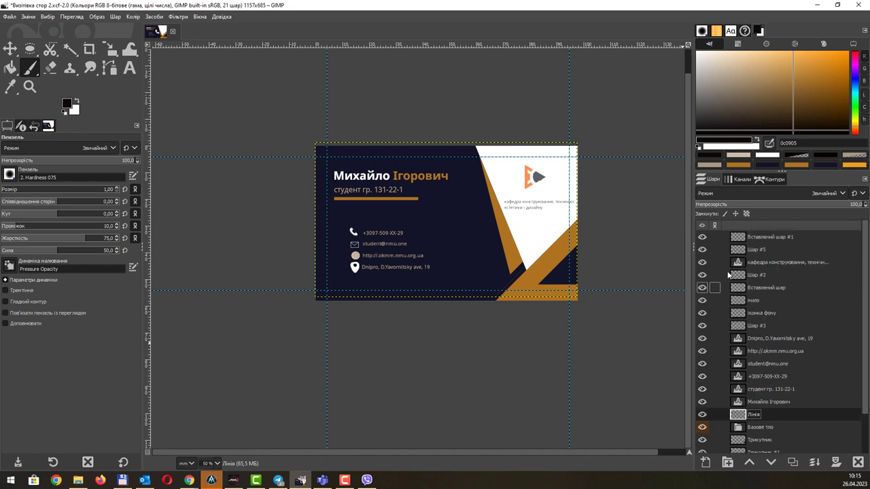
Hide every layer, then show only the white Тло background, navy shape and orange triangles.
left_click(702, 237, "shift")
scroll(707, 339, "down", 3)
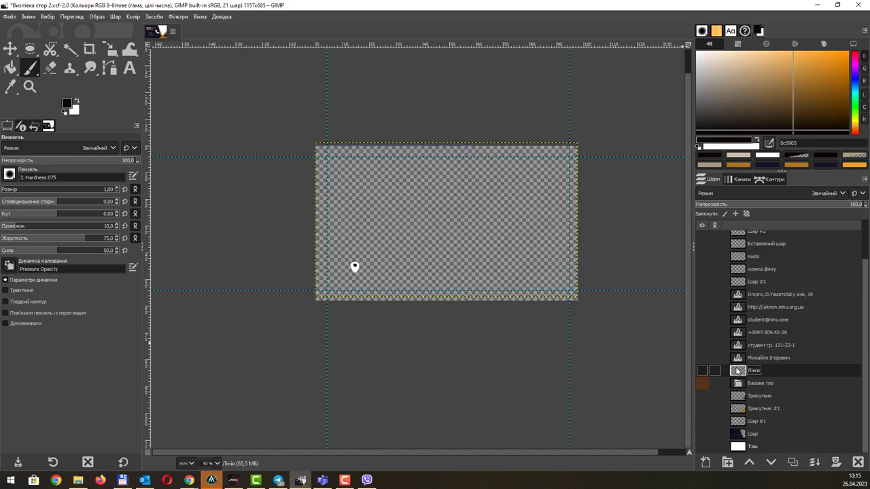
left_click(702, 446)
left_click(702, 434)
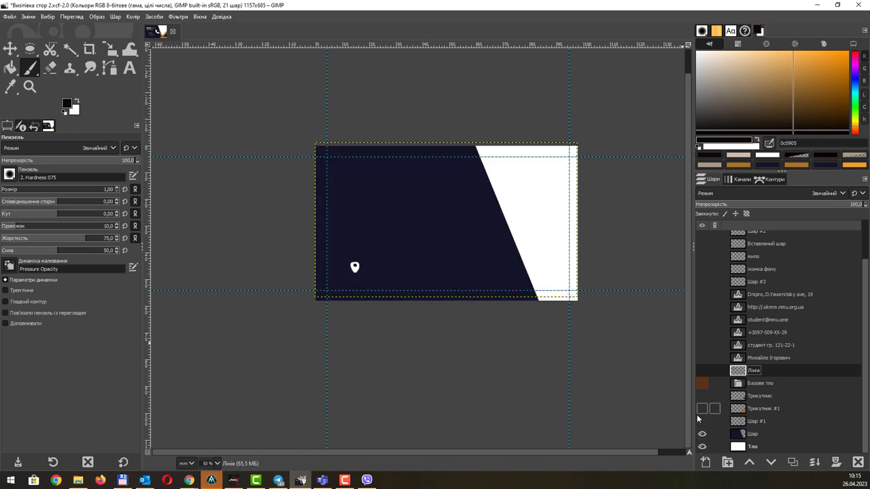
left_click(701, 408)
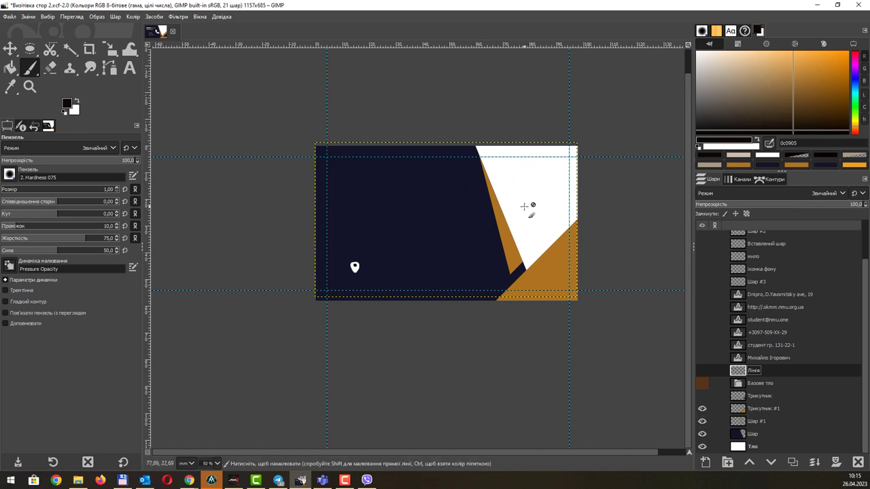
scroll(786, 293, "up", 3)
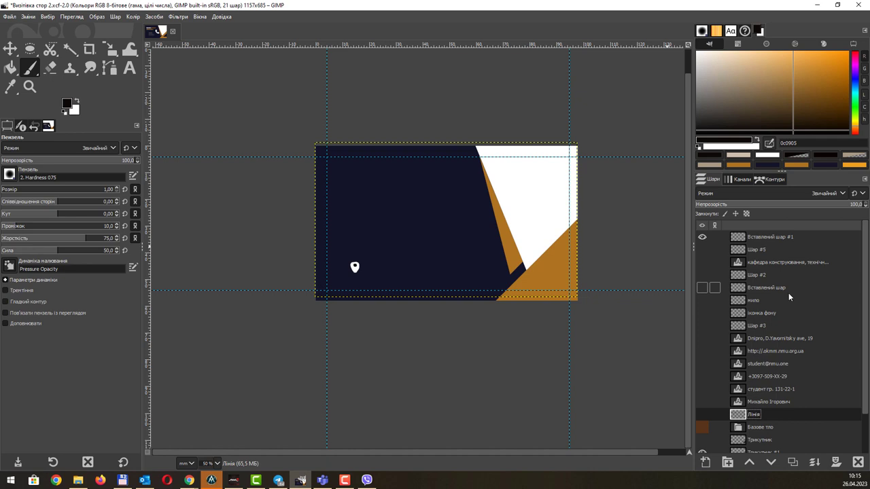
Show the orange logo layer, move it into the dark centre-left area, and hide the pin icon.
left_click(704, 288)
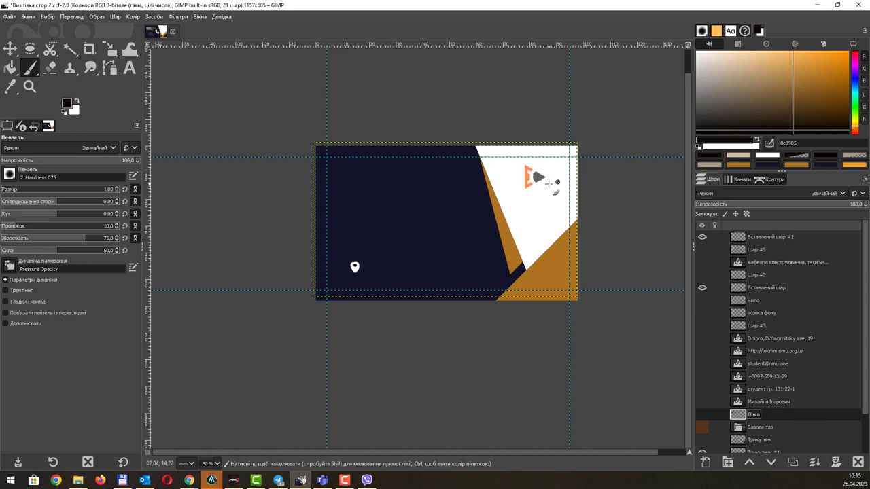
left_click(717, 288)
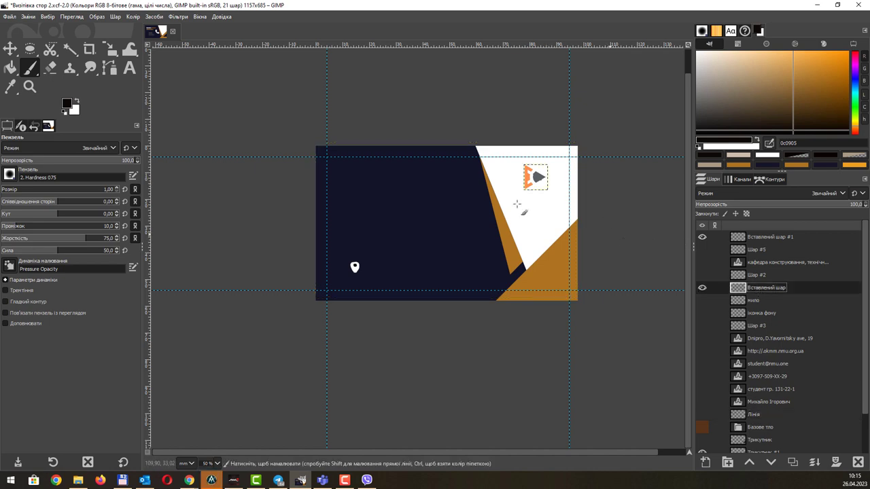
key("m")
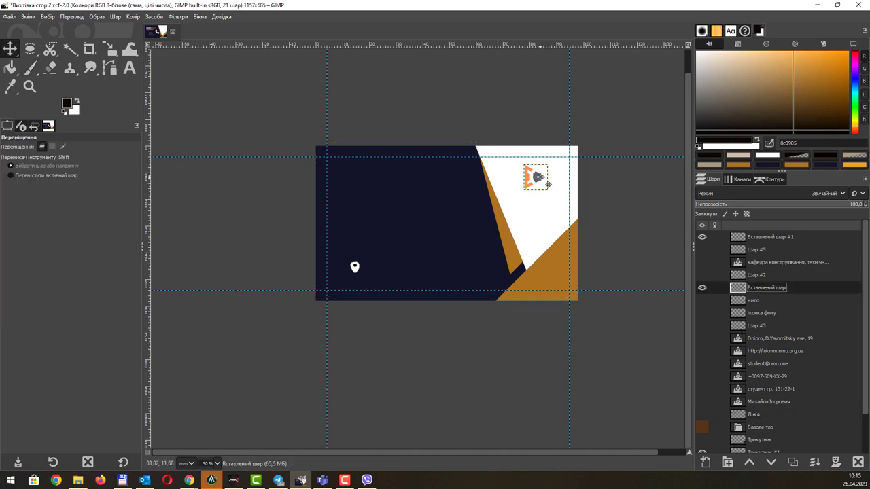
mouse_move(538, 181)
left_mouse_down()
mouse_move(413, 221)
mouse_move(431, 225)
left_mouse_up()
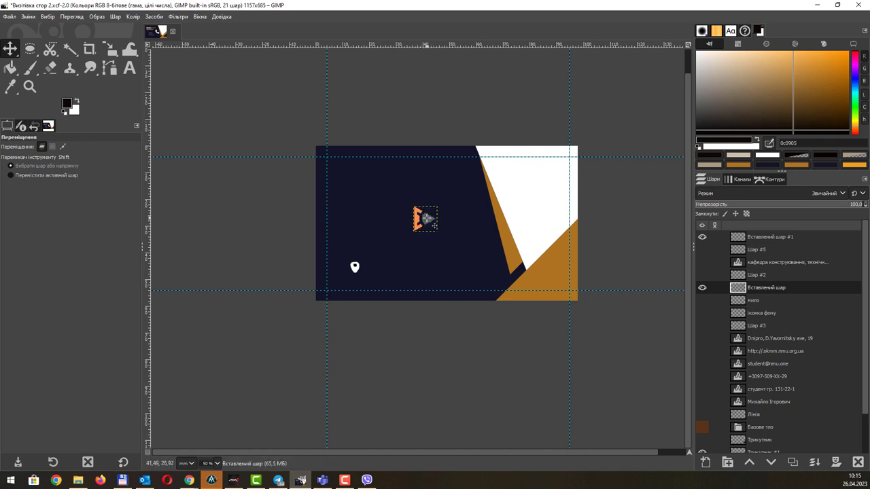
left_click(702, 236)
key("shift+s")
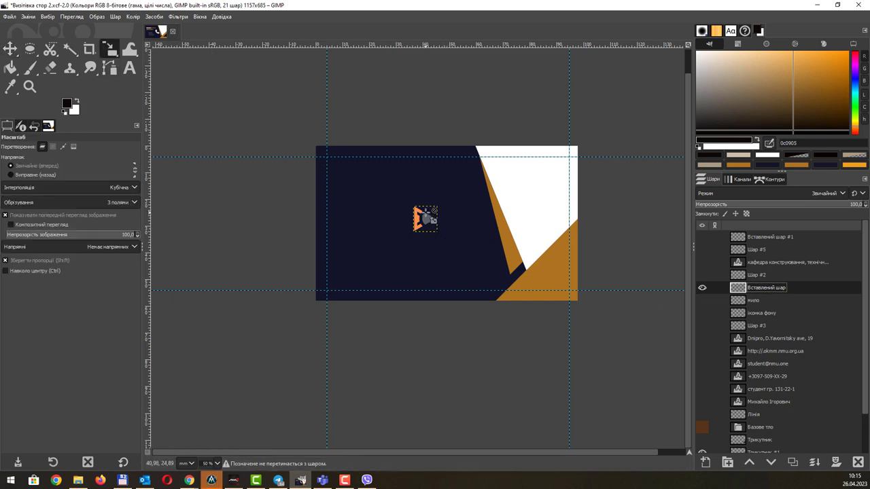
Nudge the logo slightly left and up, refining its position at 200% zoom.
left_click(763, 288)
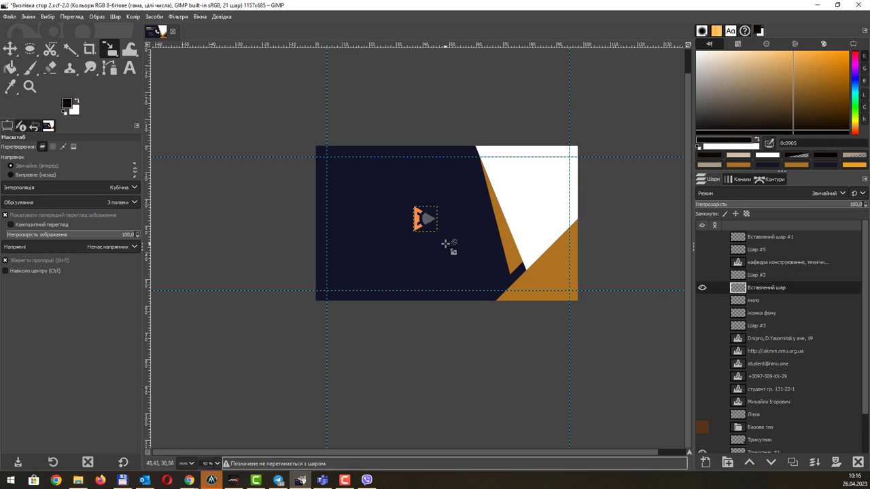
key("m")
left_click_drag(440, 222, 433, 223)
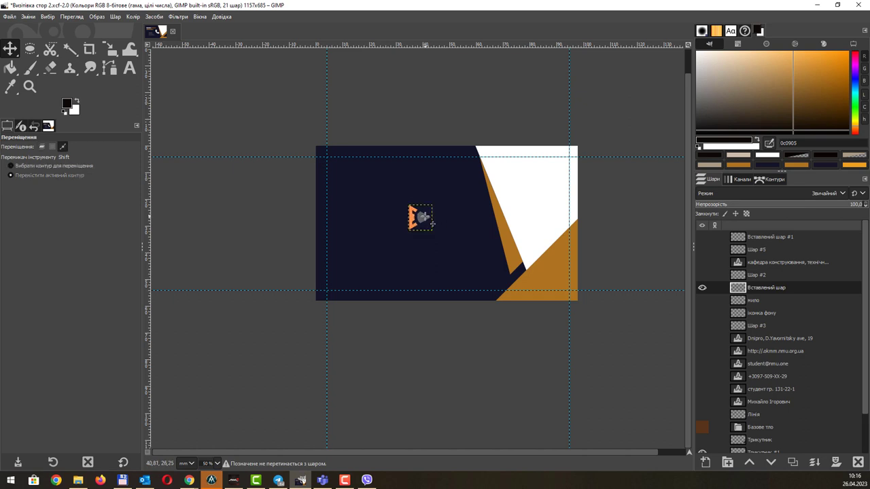
key("2")
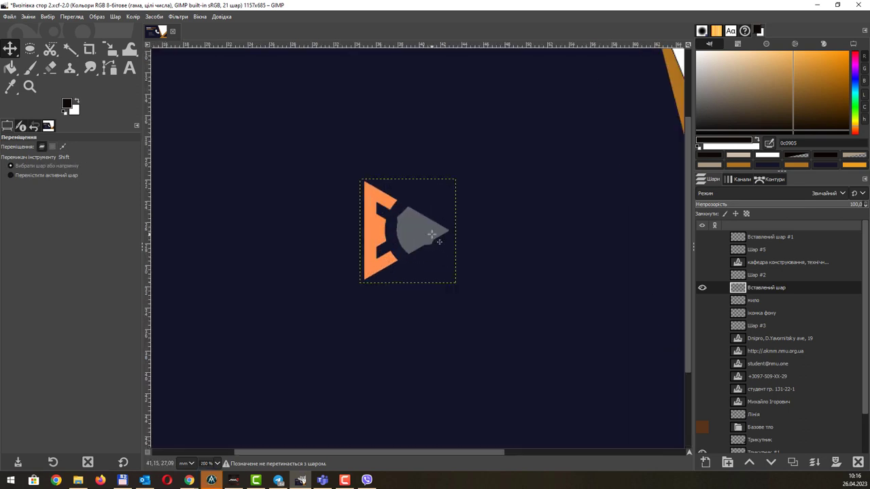
left_click_drag(439, 242, 432, 231)
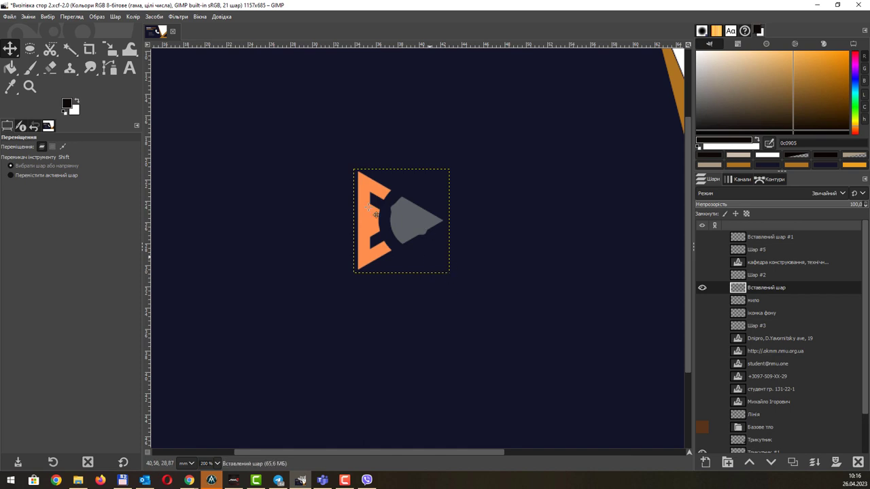
left_click(130, 49)
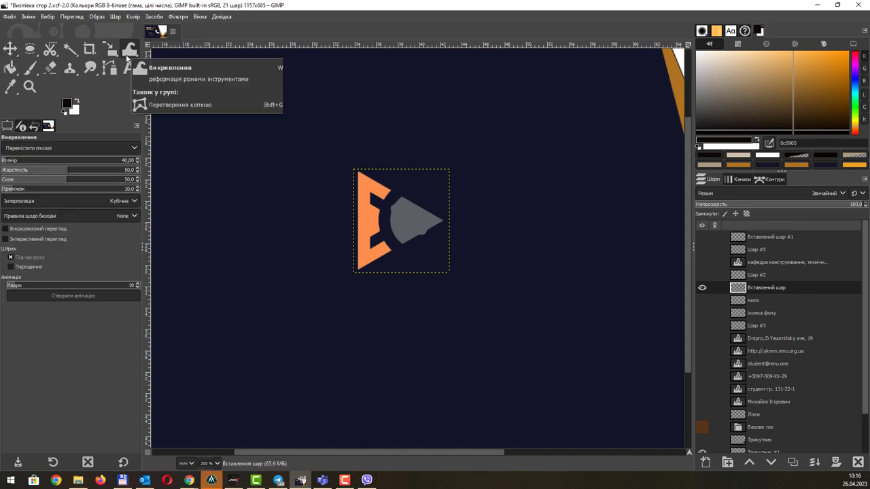
Resize the logo with the Scale tool, then move it up and right within the navy area.
left_click(108, 49)
left_click(378, 229)
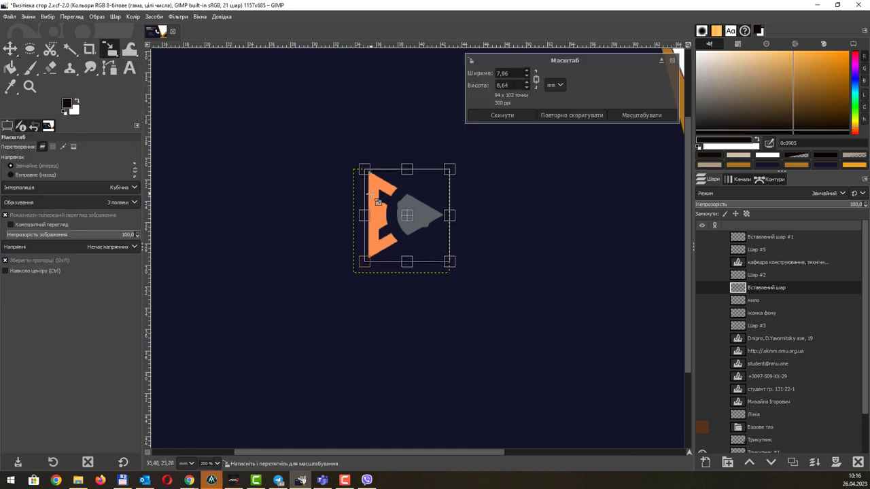
left_click_drag(355, 270, 274, 352)
scroll(326, 270, "down", 3)
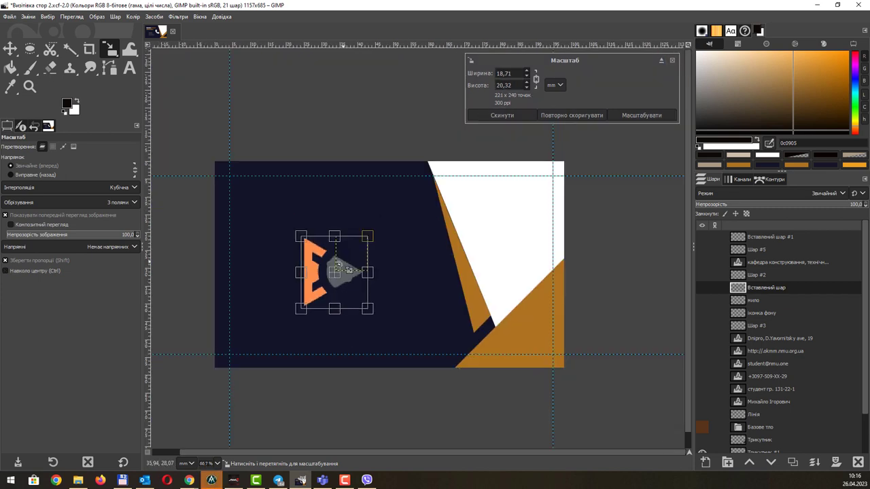
left_click_drag(367, 236, 354, 250)
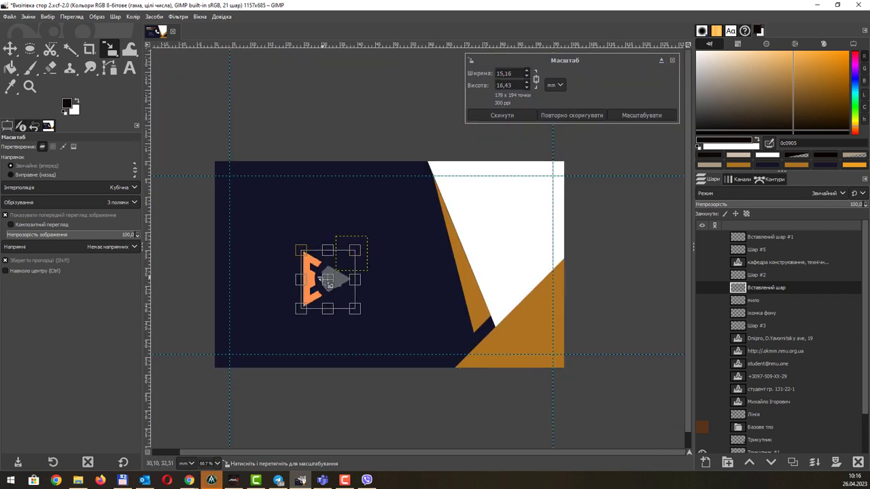
key("Return")
key("m")
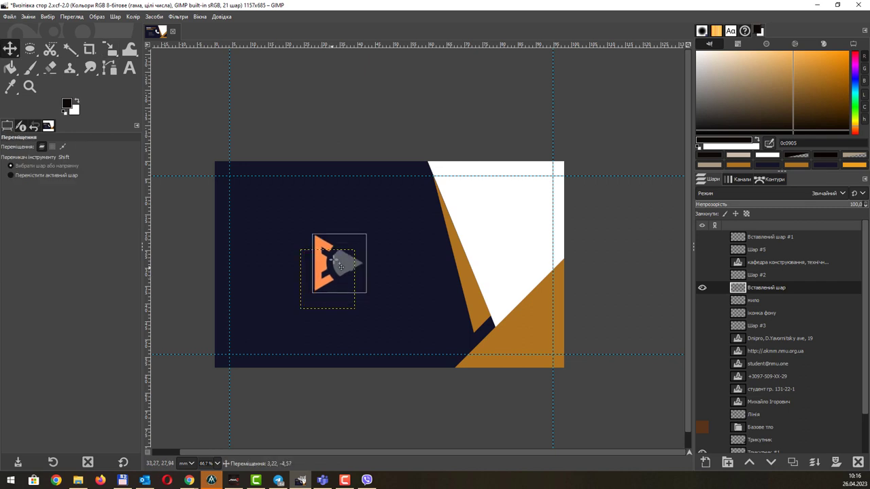
left_click_drag(329, 284, 341, 257)
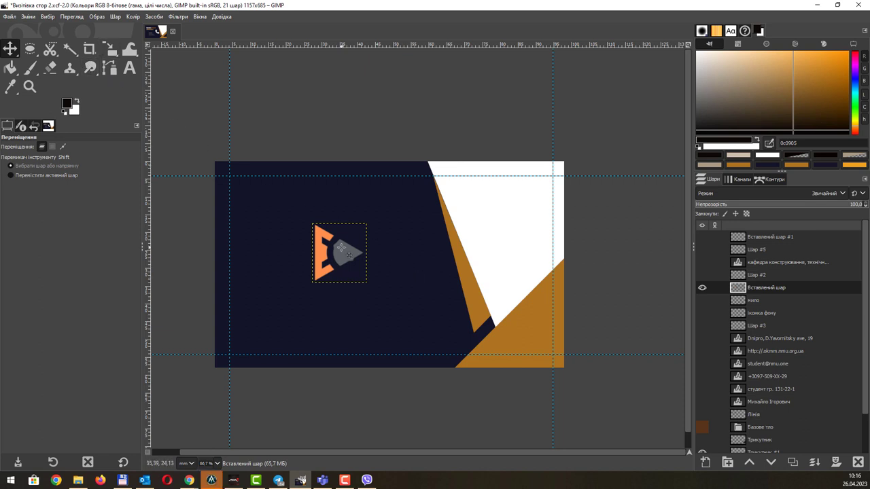
left_click_drag(348, 255, 378, 258)
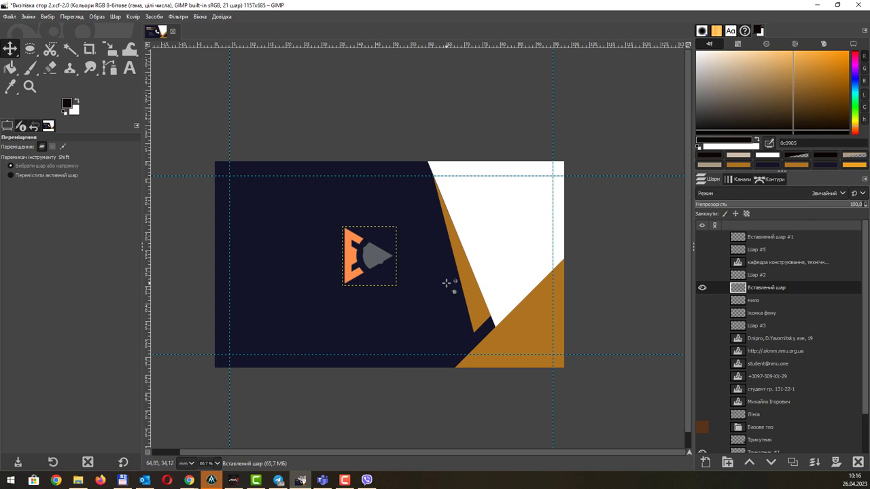
Add a horizontal guide at 50% of the card's height.
left_click(97, 17)
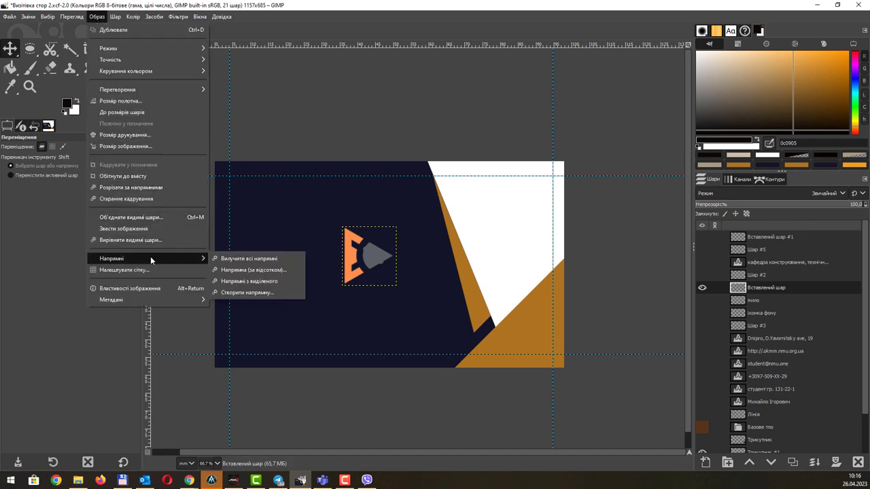
mouse_move(112, 259)
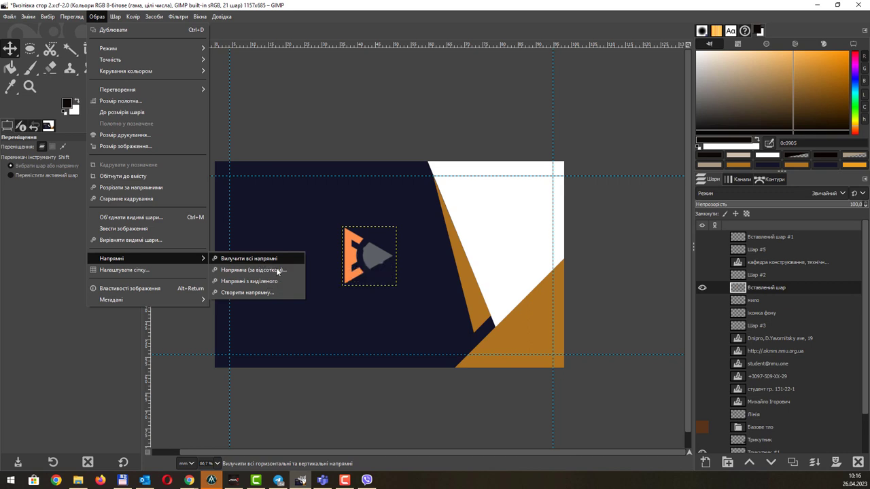
left_click(279, 271)
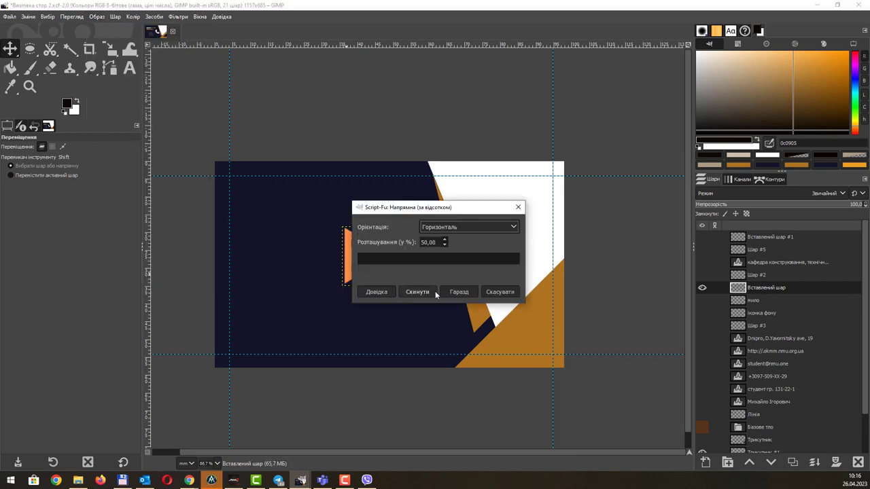
left_click(454, 291)
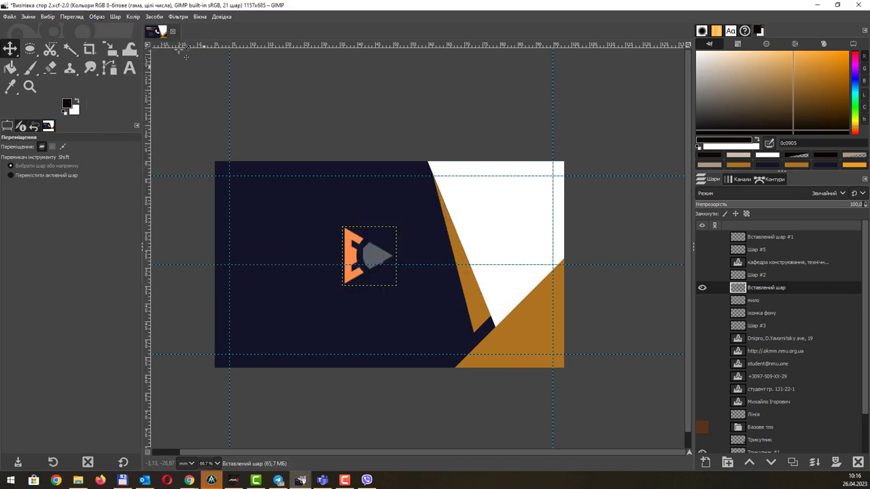
left_click(102, 16)
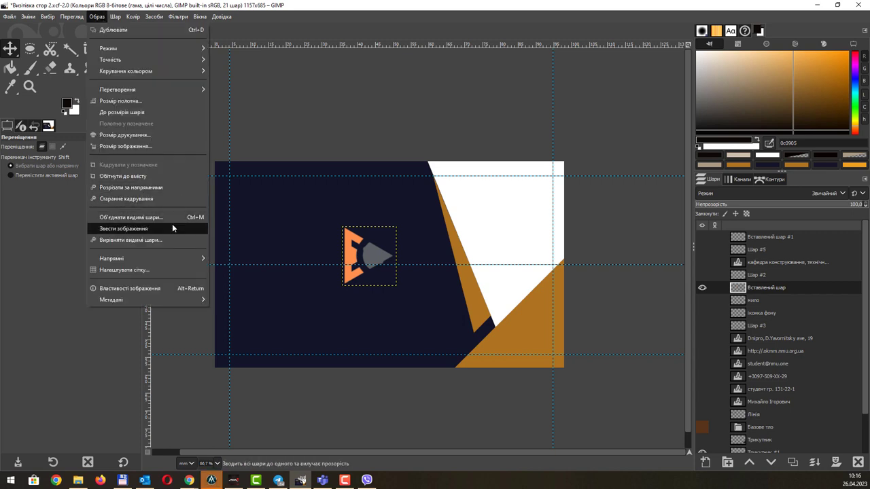
key("Escape")
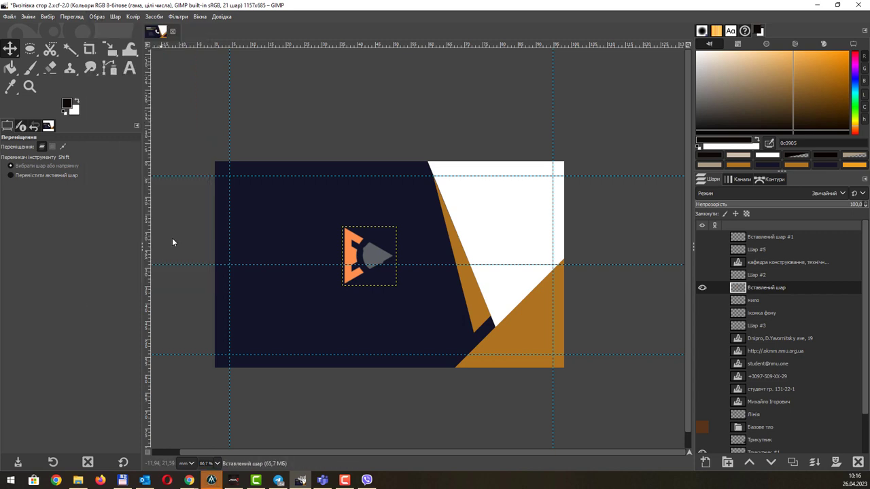
key("Escape")
Add a vertical guide at 50% width and centre the logo on the guides' intersection.
left_click(99, 17)
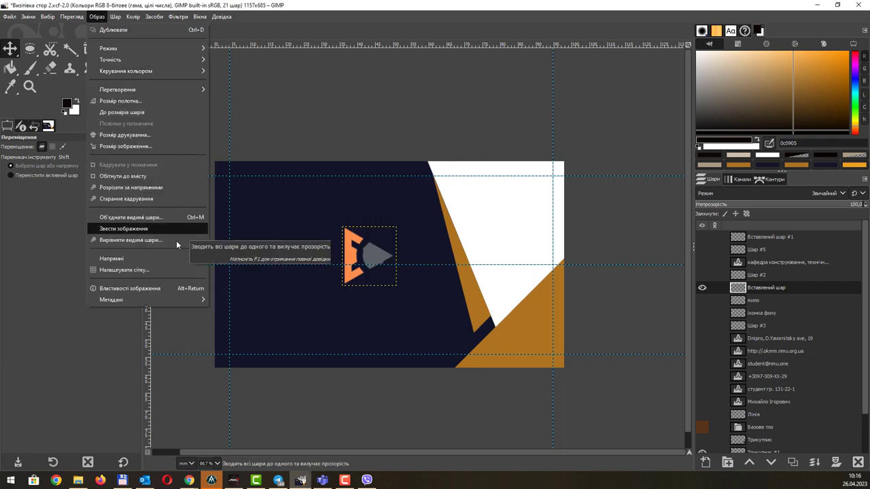
left_click(260, 267)
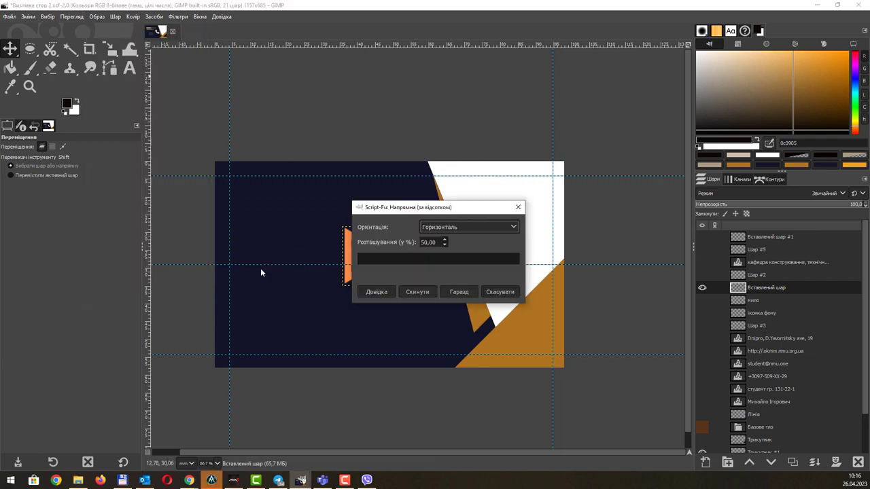
left_click(467, 228)
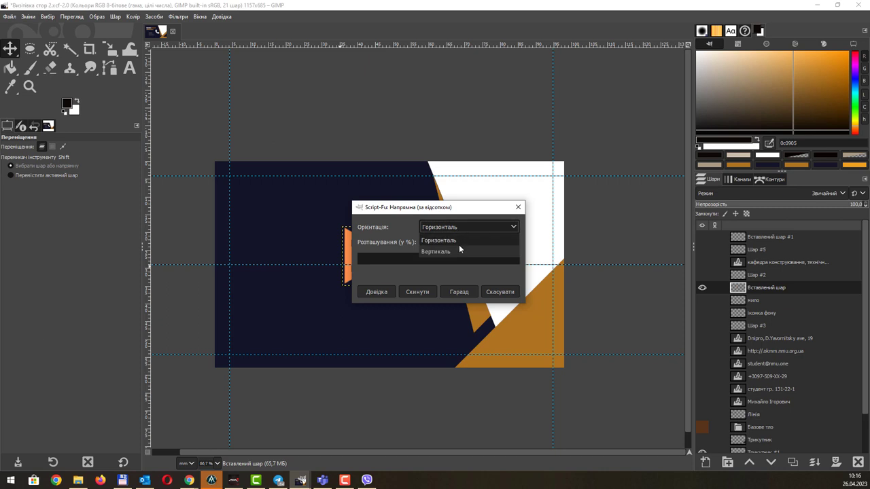
left_click(450, 252)
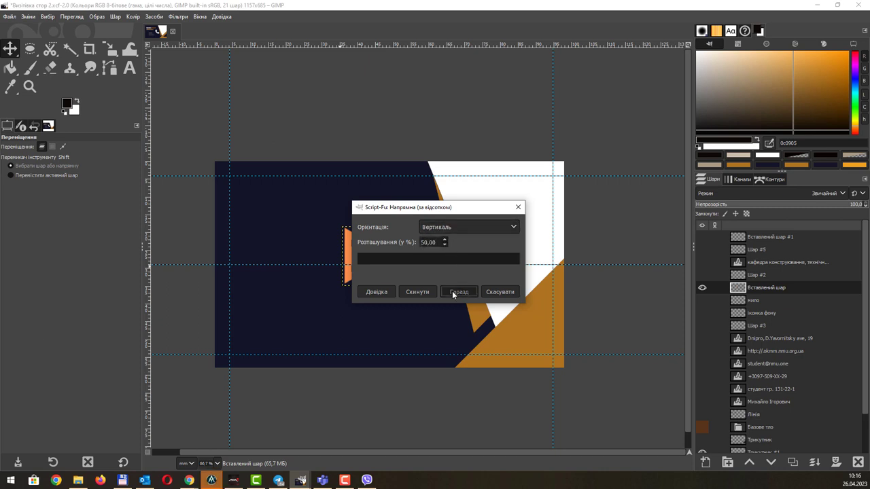
left_click(452, 291)
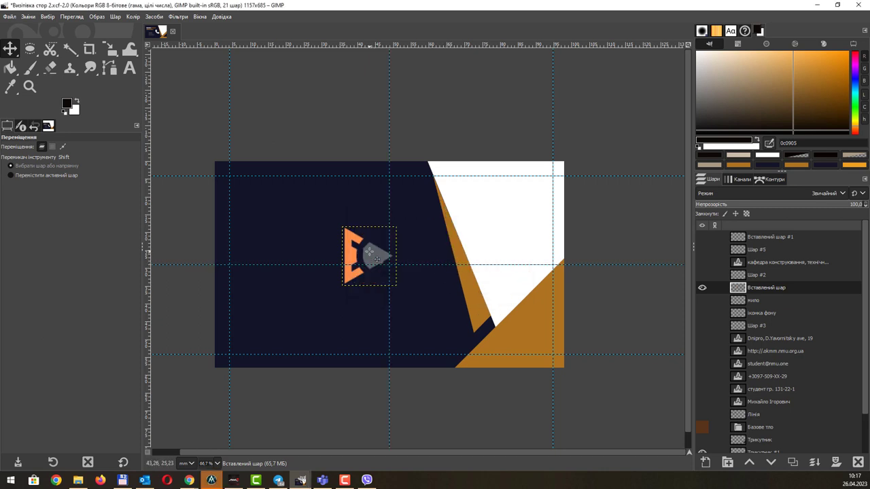
mouse_move(377, 259)
left_mouse_down()
mouse_move(397, 268)
mouse_move(390, 262)
left_mouse_up()
Add the slogan text 'Краще навчання !!' in a text box below the logo.
left_click(129, 69)
left_click_drag(303, 304, 467, 352)
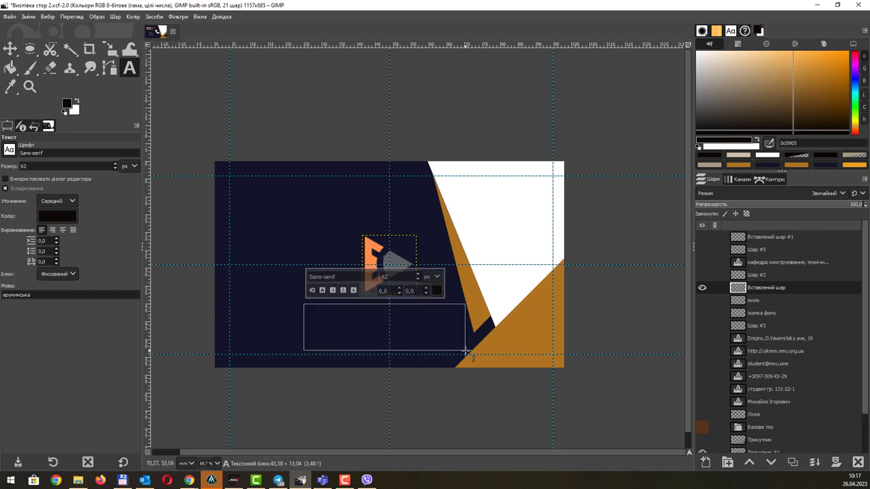
left_click(384, 276)
type("42")
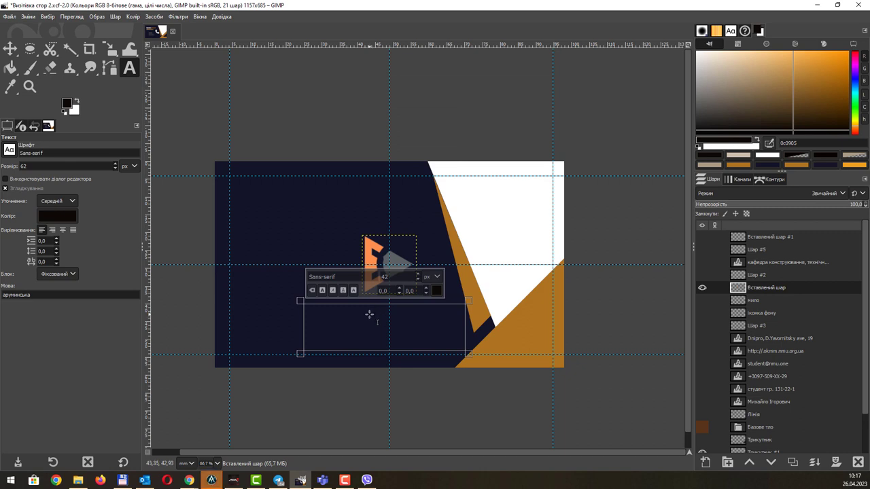
type("Кра")
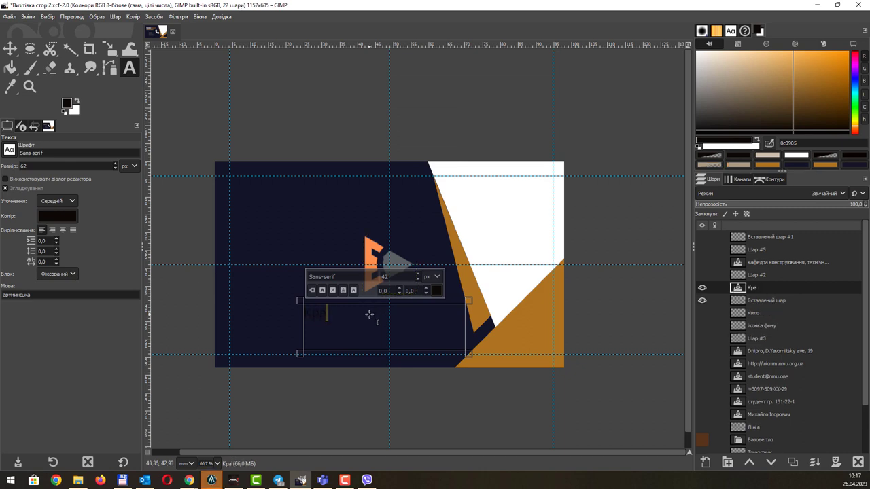
type("ще навч")
type("ання")
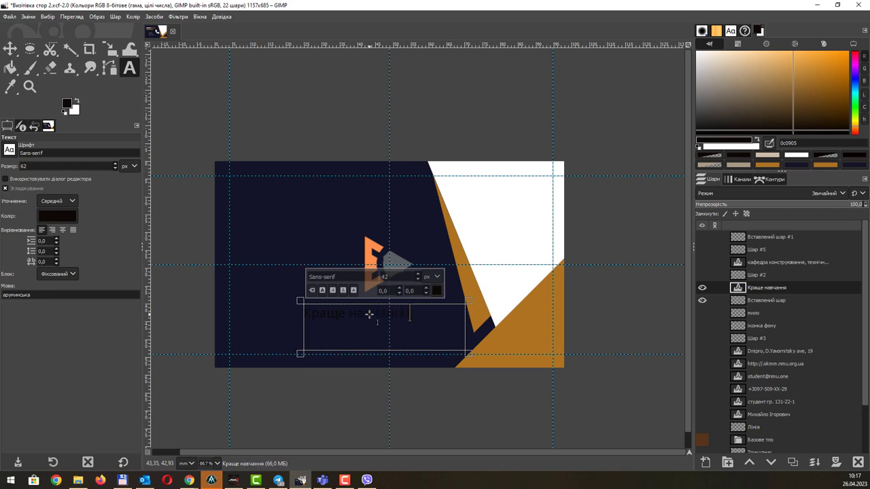
type(" у ")
type("н")
key("BackSpace")
key("BackSpace")
key("BackSpace")
type("!!")
Make the slogan white and bold, and shift it slightly right under the logo.
key("ctrl+a")
left_click(436, 290)
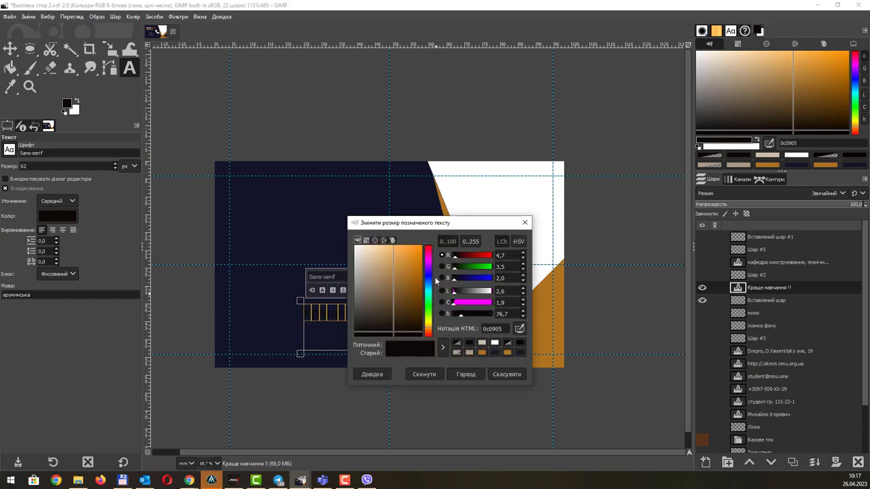
left_click(368, 254)
left_click(466, 374)
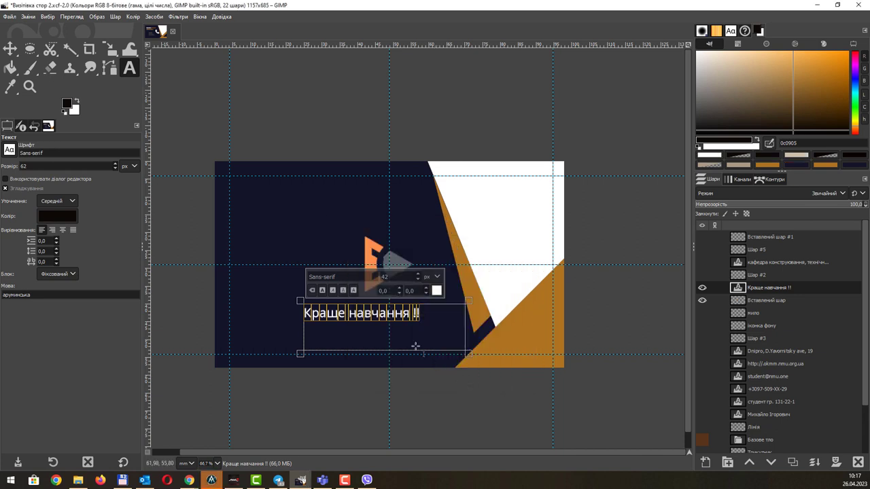
left_click(323, 290)
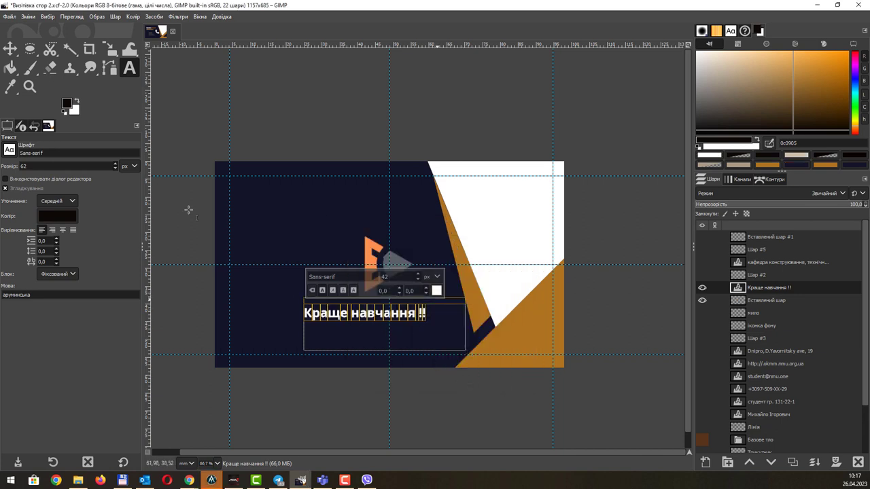
left_click(10, 48)
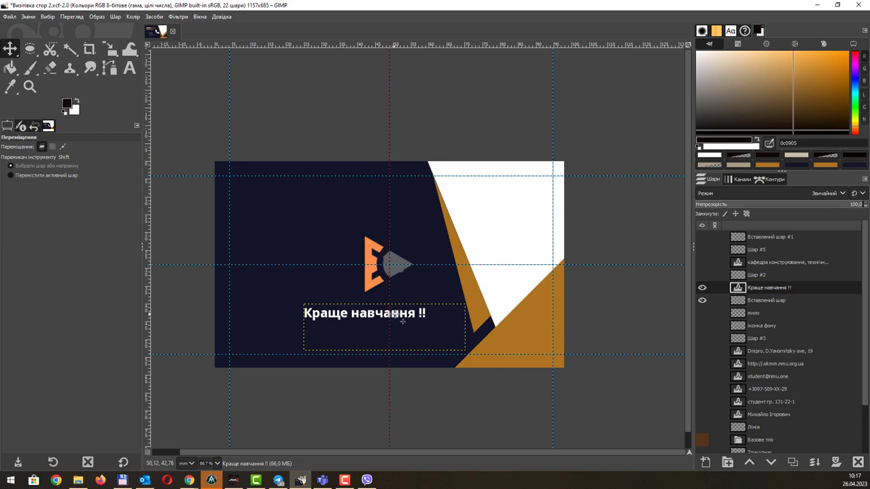
left_click_drag(414, 317, 427, 314)
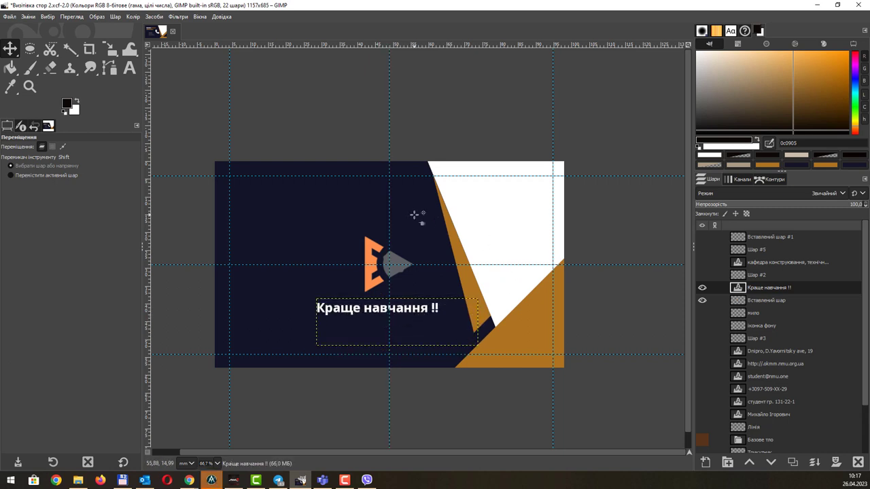
Open the front side file Візитівка стор 1.xcf.
left_click(199, 16)
mouse_move(250, 41)
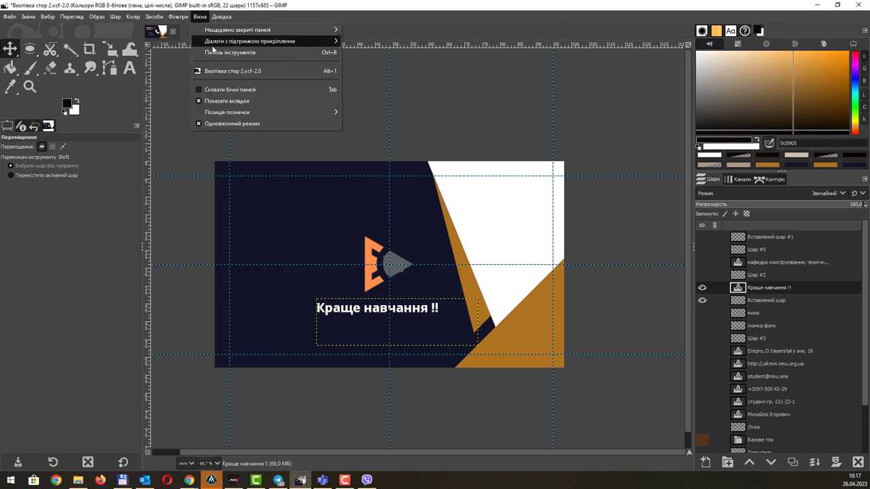
left_click(208, 20)
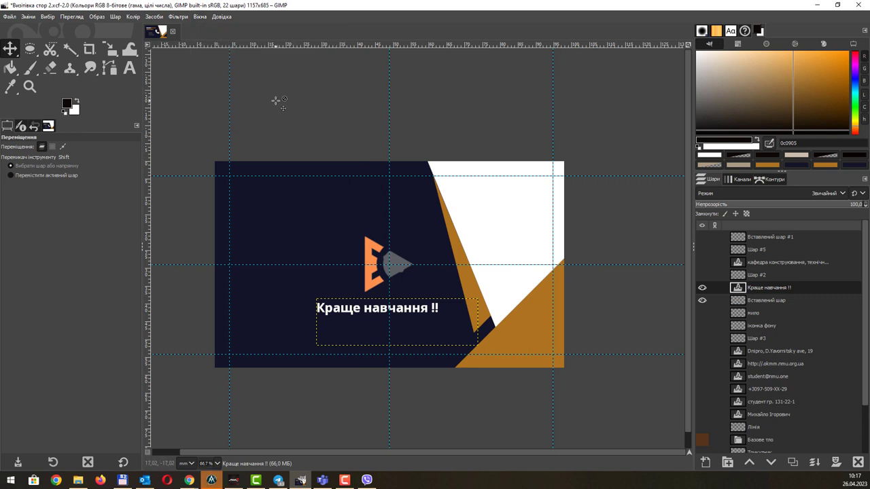
left_click(9, 16)
mouse_move(27, 41)
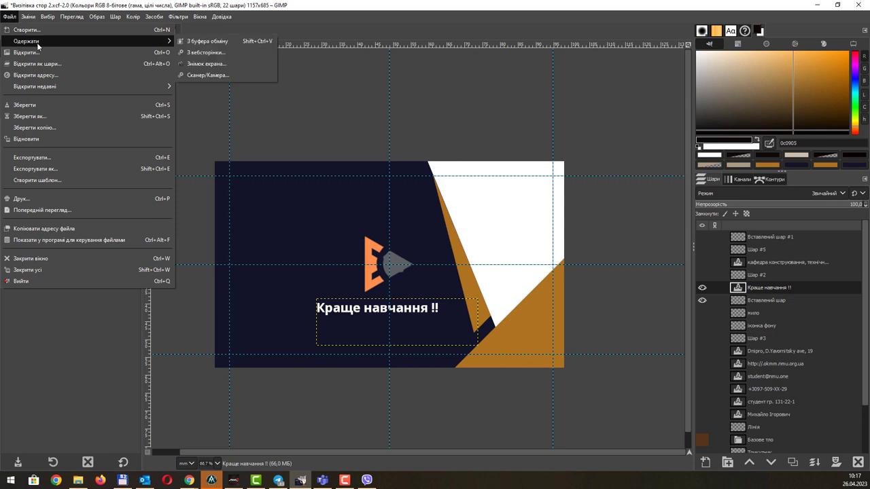
left_click(39, 51)
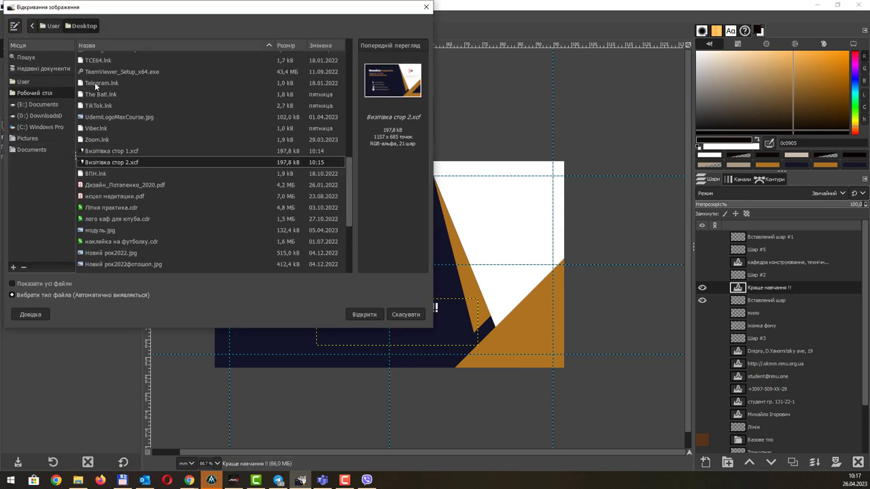
double_click(148, 151)
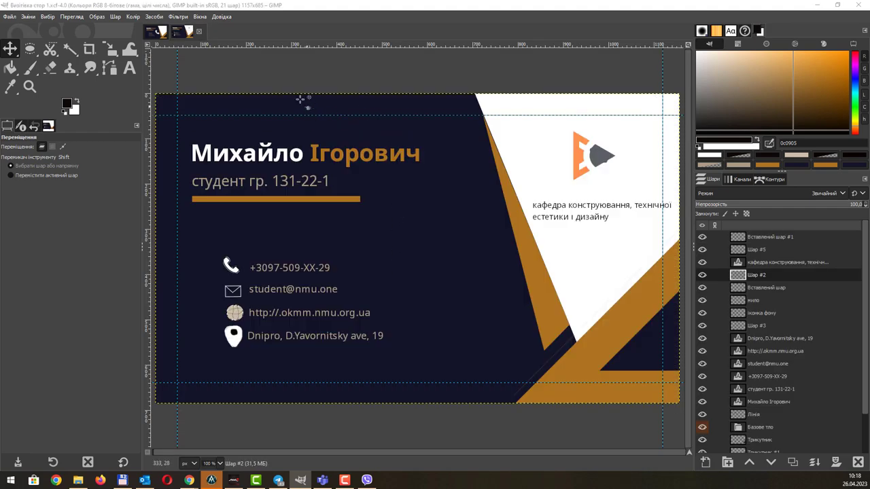
Compare the back and front image tabs, ending on the front side, стор 1.
left_click(156, 32)
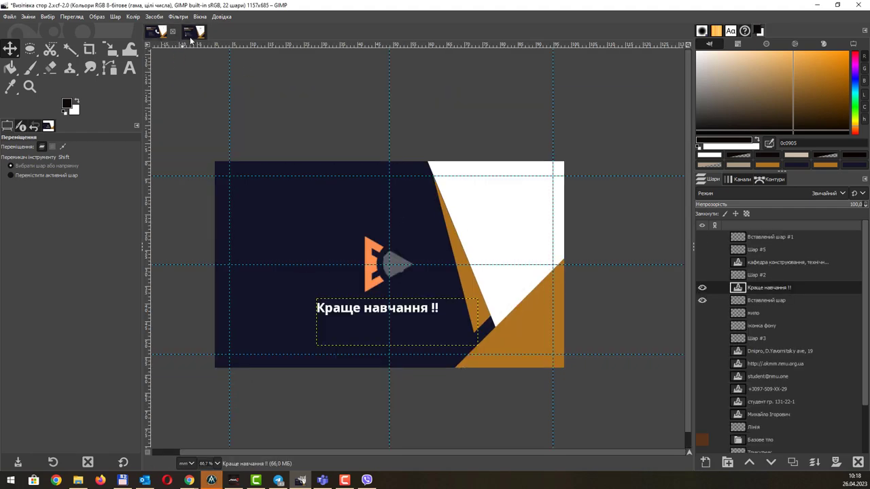
left_click(192, 34)
left_click(156, 34)
left_click(199, 16)
left_click(199, 16)
left_click(185, 35)
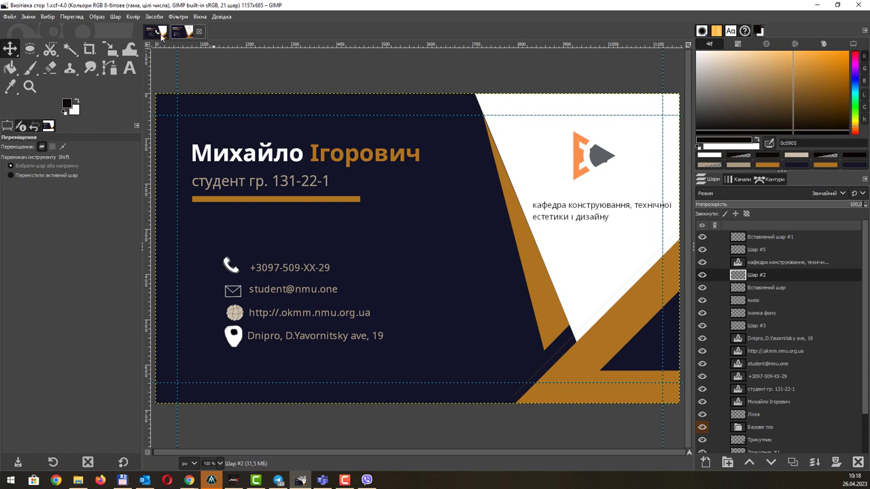
left_click(161, 36)
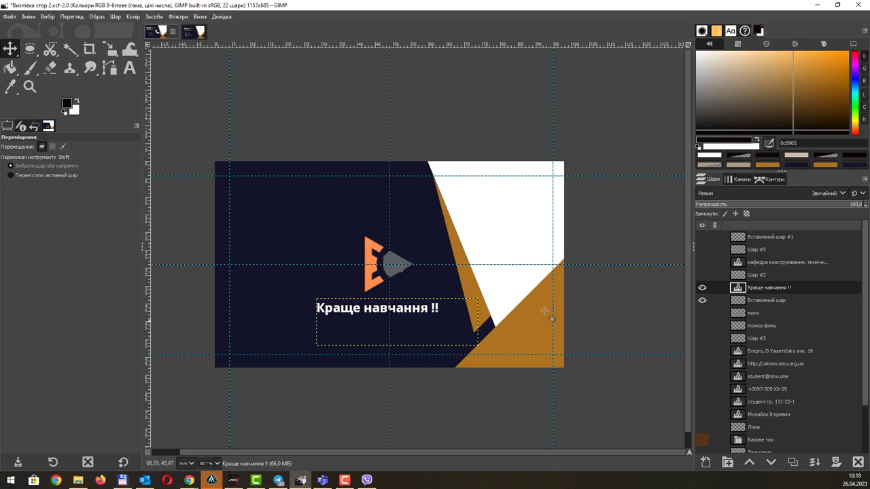
left_click(193, 32)
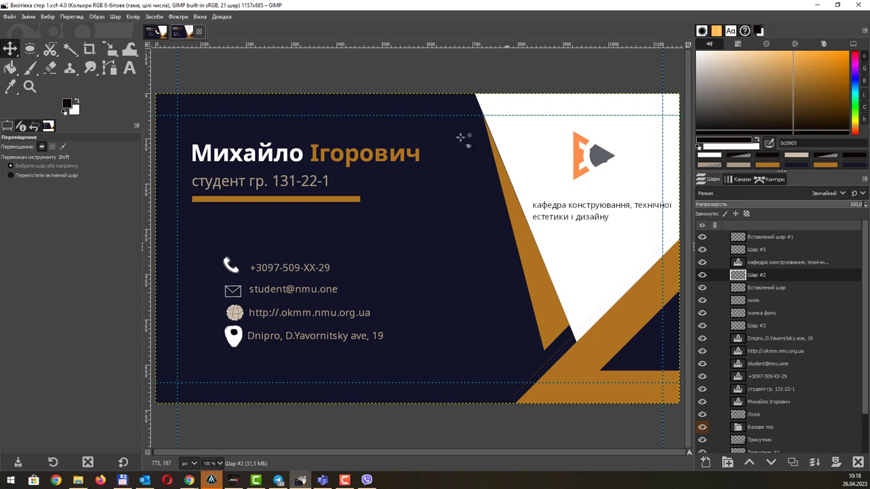
Start exporting the front side to the Desktop as Візитівка стор 1.jpg.
left_click(10, 17)
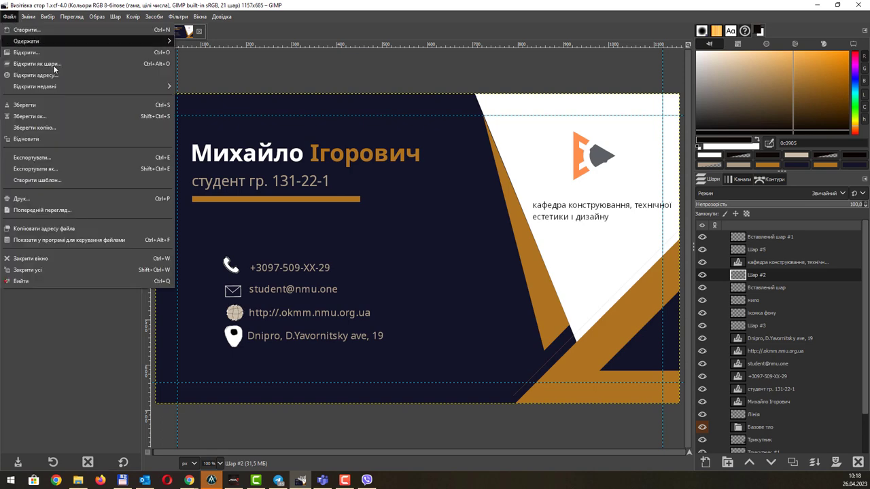
left_click(100, 156)
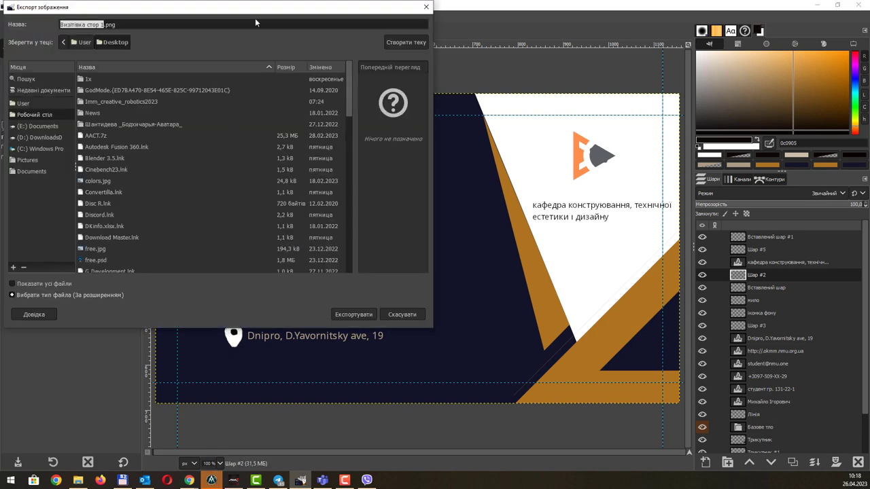
left_click_drag(256, 13, 405, 50)
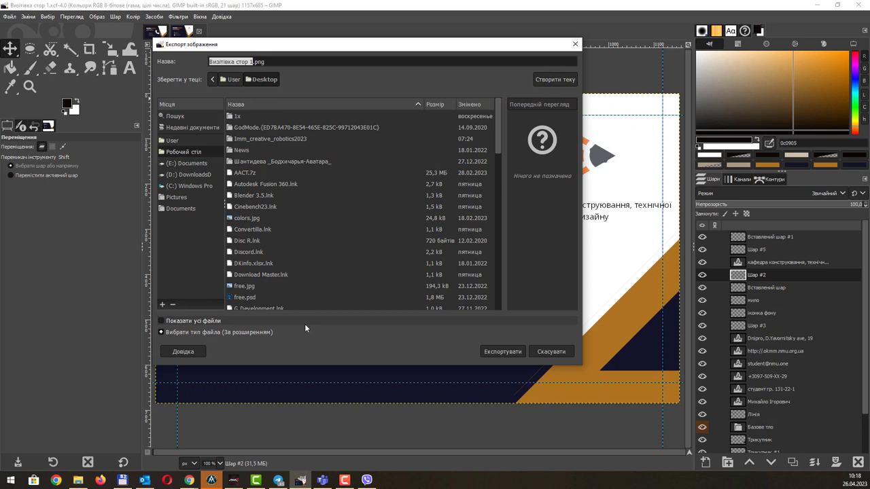
left_click(226, 324)
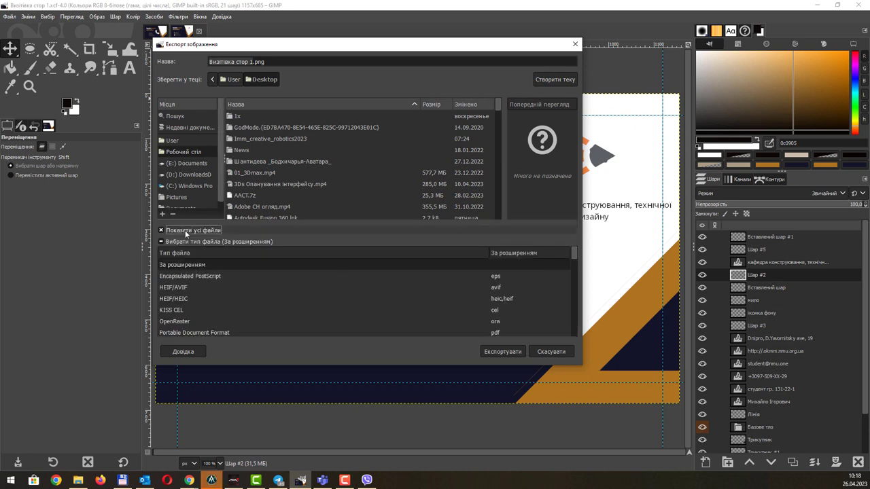
left_click(185, 230)
Set the export file type to JPEG, after briefly selecting TIFF.
scroll(477, 287, "down", 1)
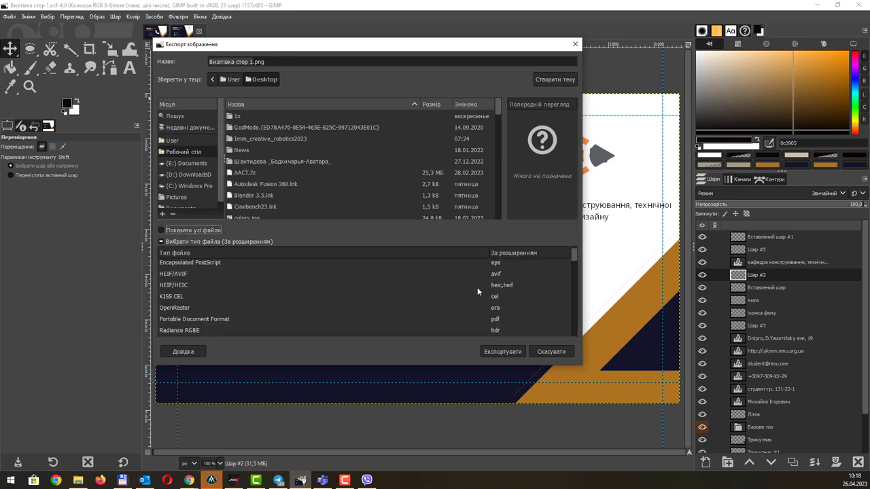
scroll(482, 288, "down", 2)
scroll(537, 311, "down", 2)
scroll(535, 312, "down", 2)
scroll(537, 310, "down", 2)
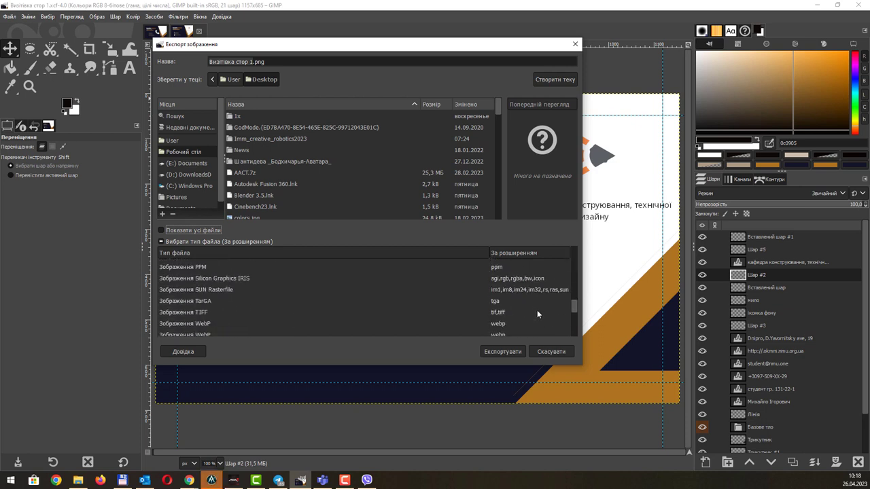
scroll(536, 310, "down", 3)
scroll(536, 310, "down", 2)
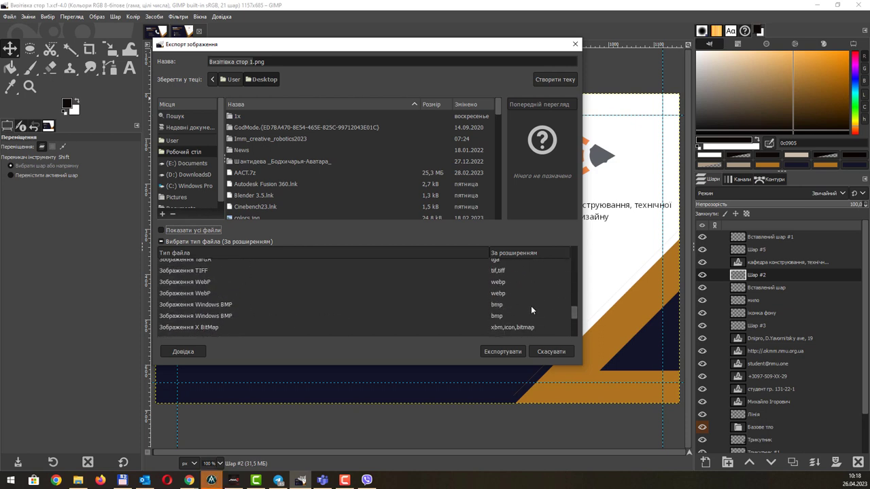
left_click(494, 272)
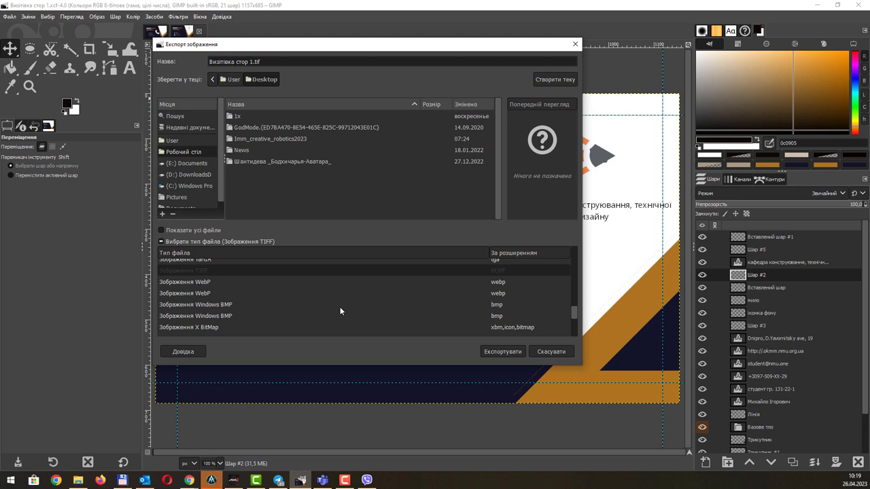
scroll(340, 310, "down", 2)
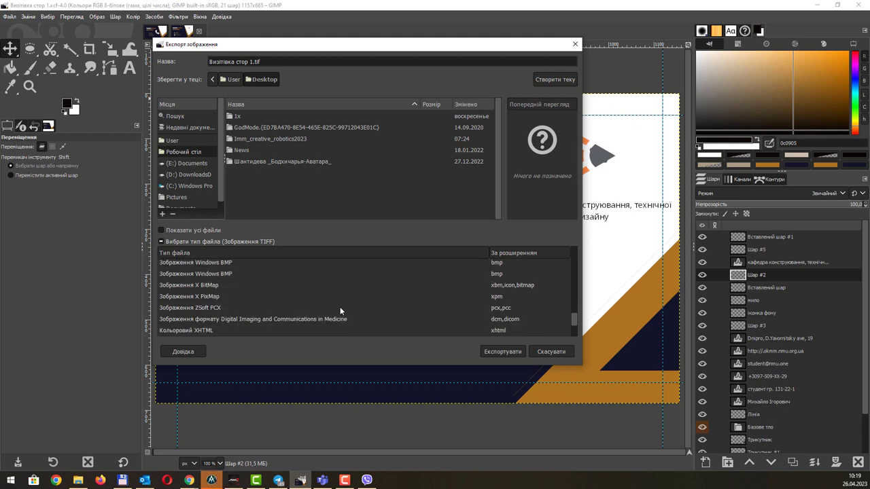
scroll(340, 306, "down", 2)
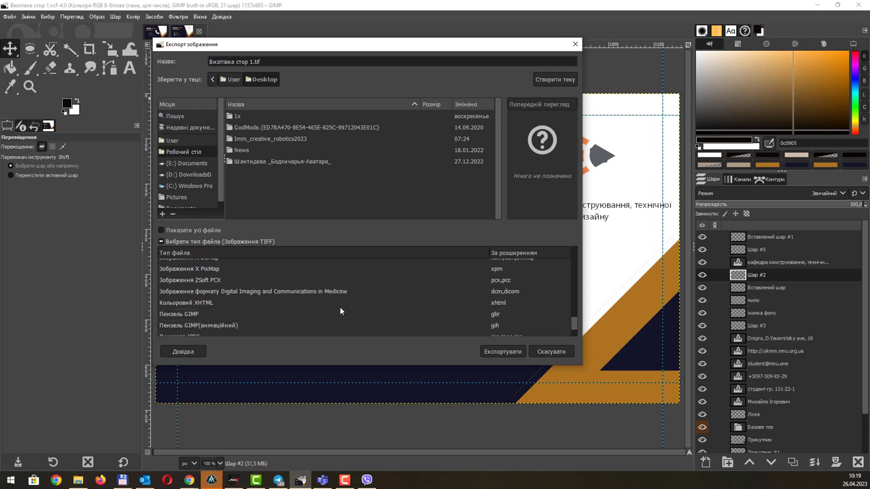
scroll(340, 307, "down", 2)
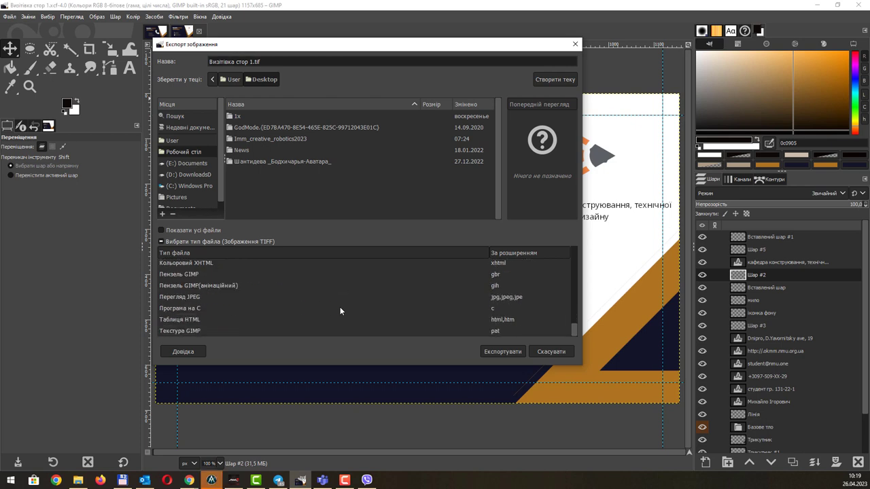
left_click(201, 297)
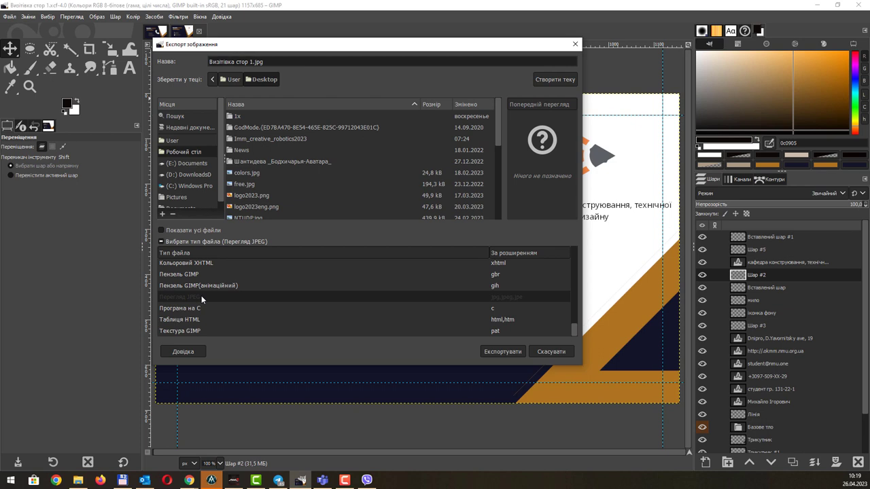